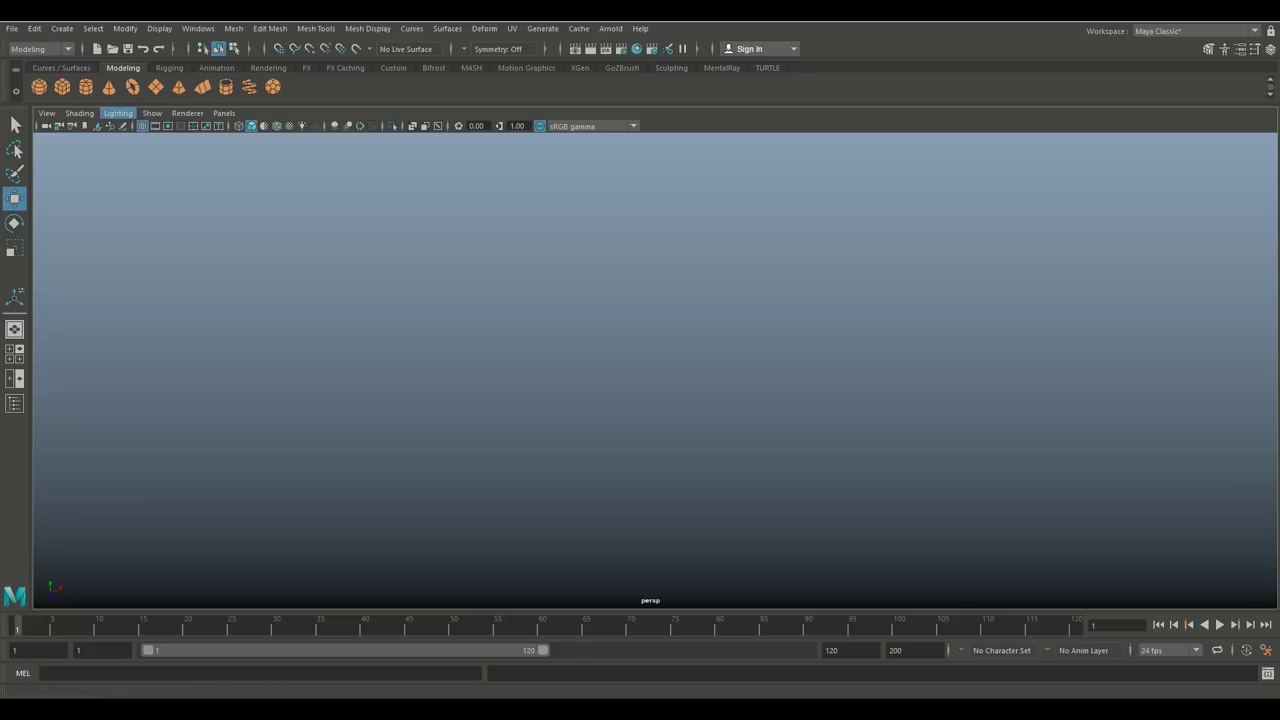
- Create a polygon plane and scale it along its length and width into a large elongated rectangle for the road
left_click(156, 87)
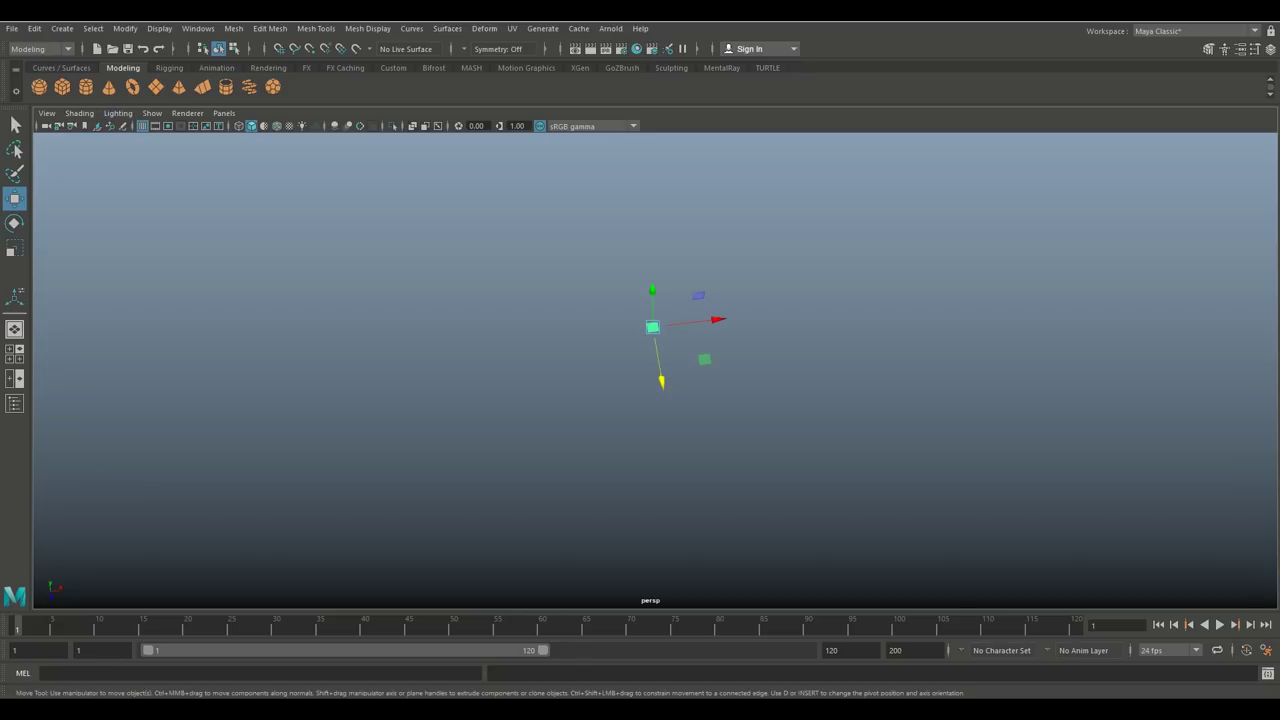
key("r")
left_click_drag(660, 377, 693, 563)
left_click_drag(711, 320, 881, 266)
key("f")
scroll(776, 309, "down", 3)
scroll(776, 309, "up", 3)
scroll(776, 309, "down", 3)
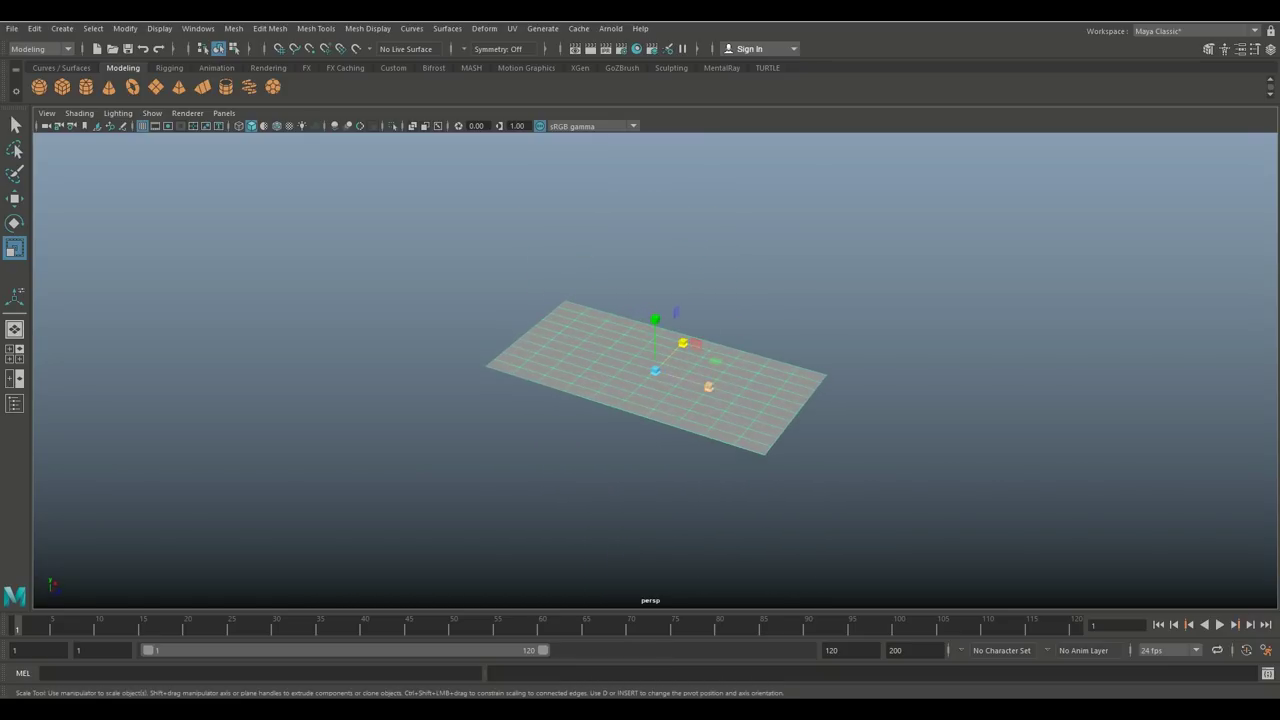
left_click_drag(708, 387, 765, 402)
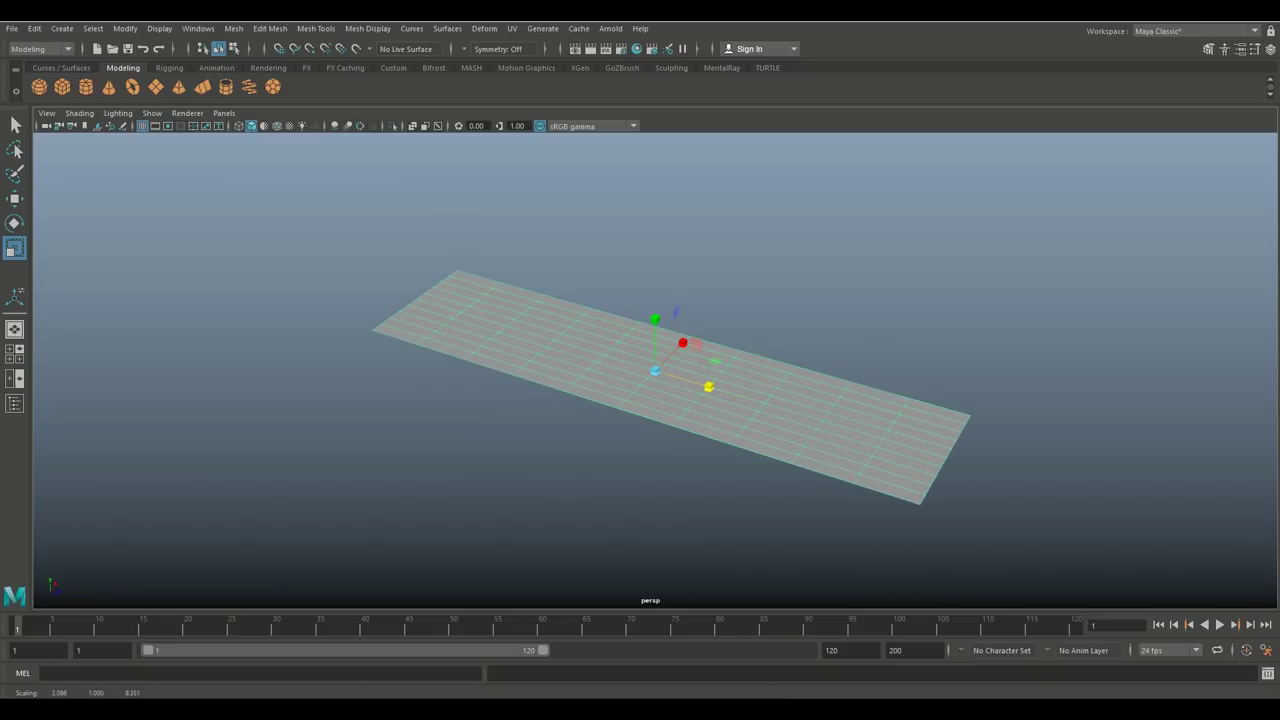
left_click_drag(682, 343, 570, 336)
- Extrude the plane's two long border edges upward about 0.15 cm to form the curbs
middle_click_drag(570, 336, 477, 323, "alt")
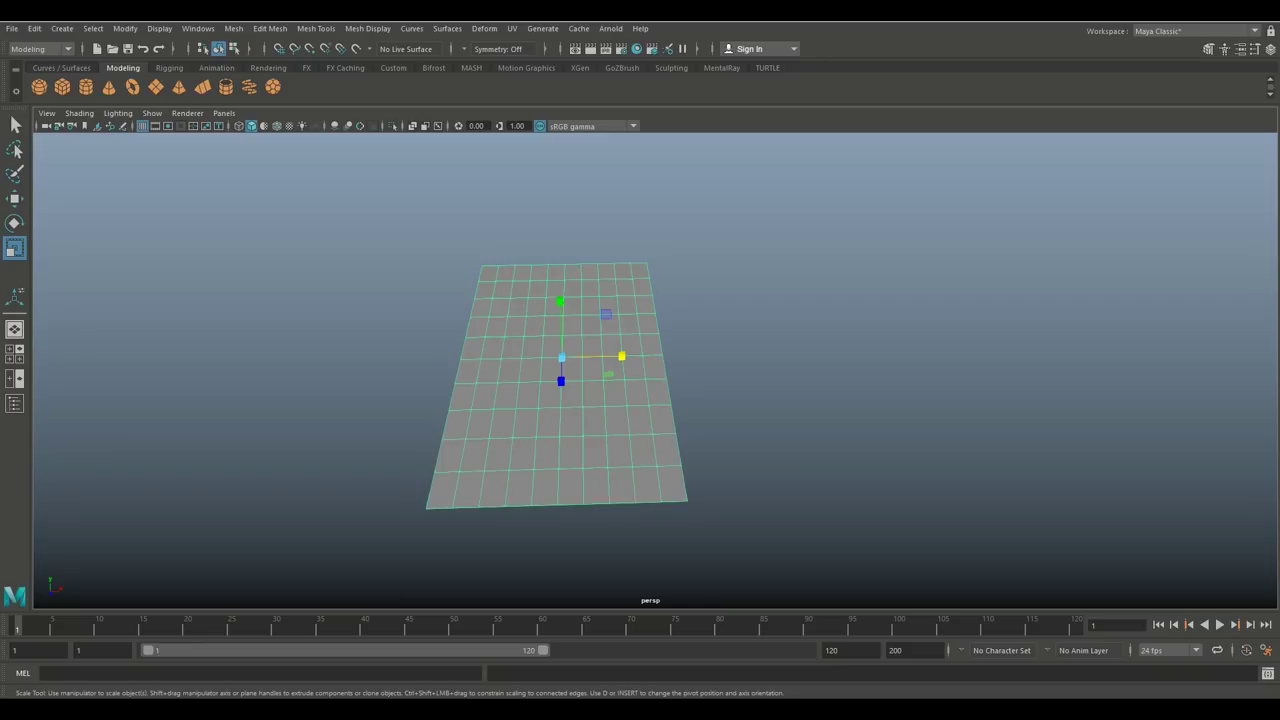
right_click_drag(460, 315, 462, 279)
left_click(480, 273)
left_click(430, 490, "shift")
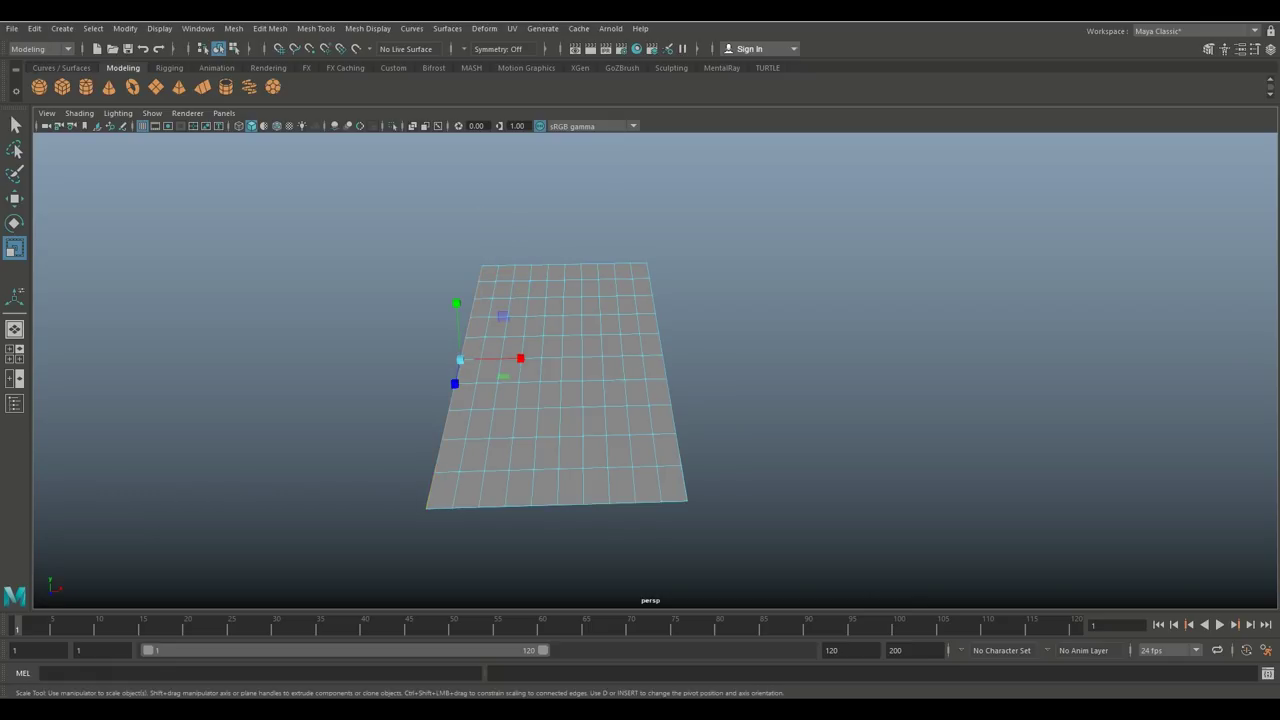
left_click(649, 272, "shift")
left_click(684, 484, "shift")
key("ctrl+e")
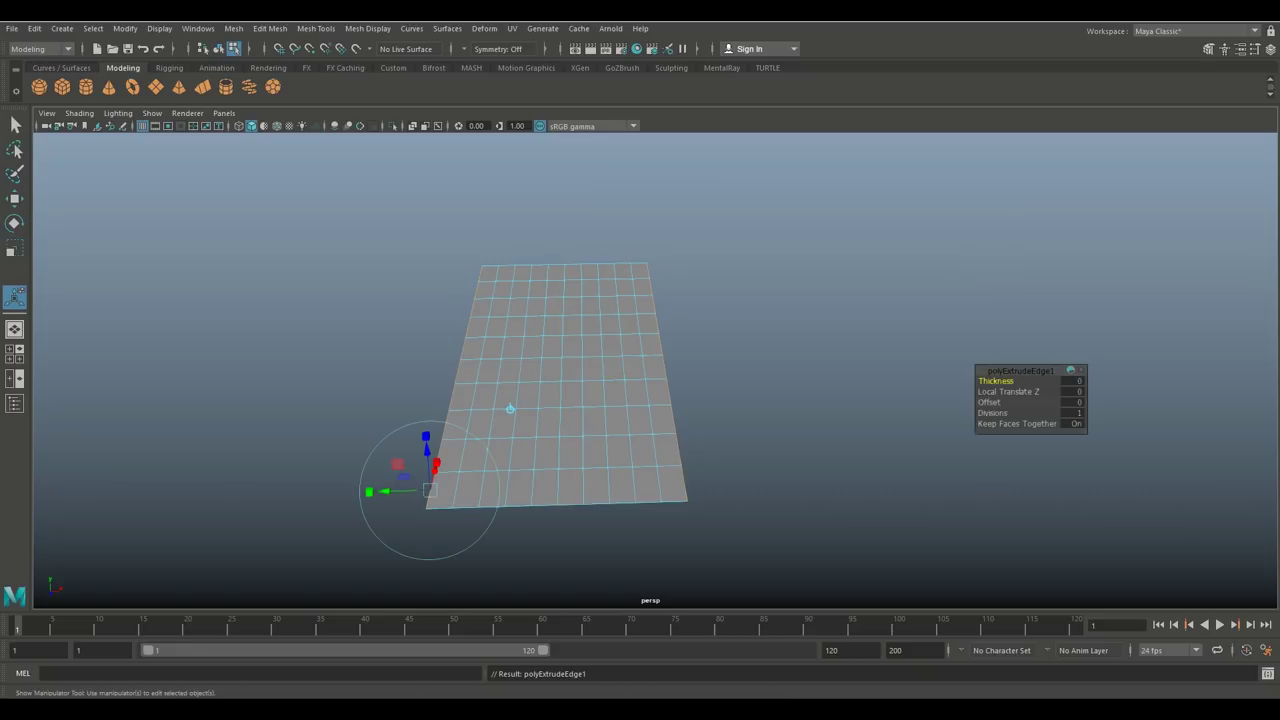
key("w")
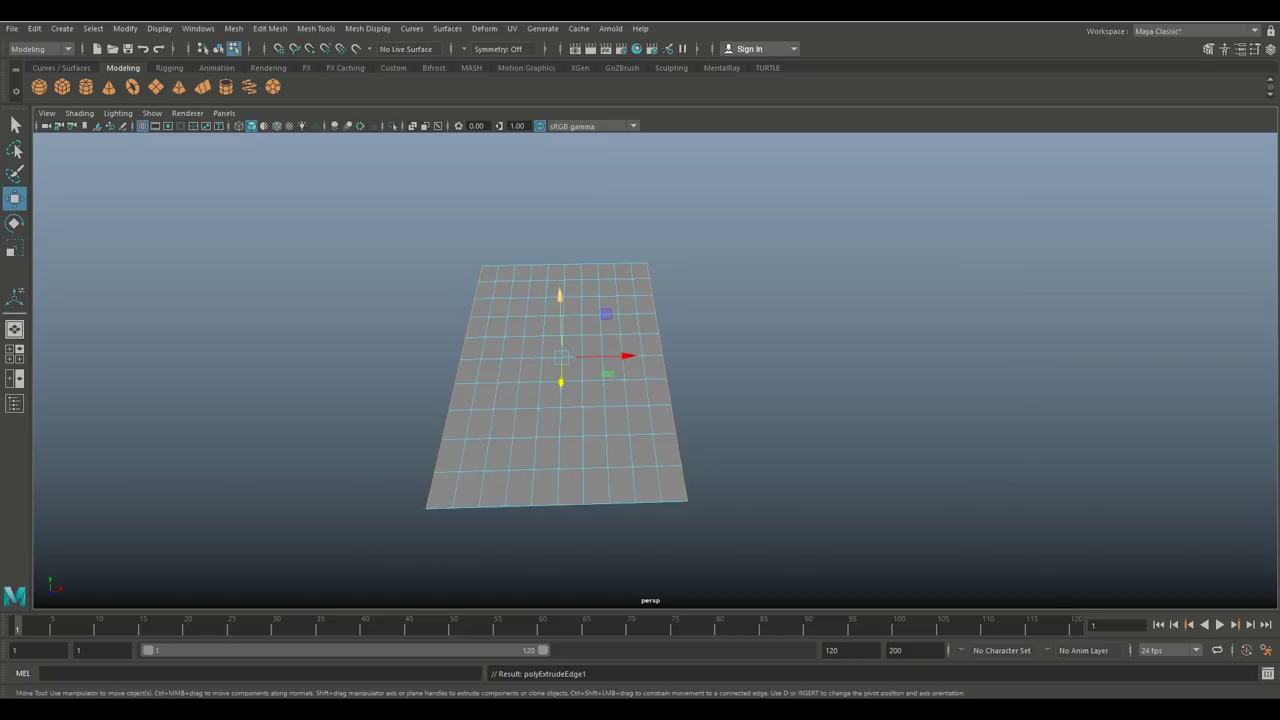
left_click_drag(560, 296, 605, 240)
left_click_drag(560, 284, 560, 289)
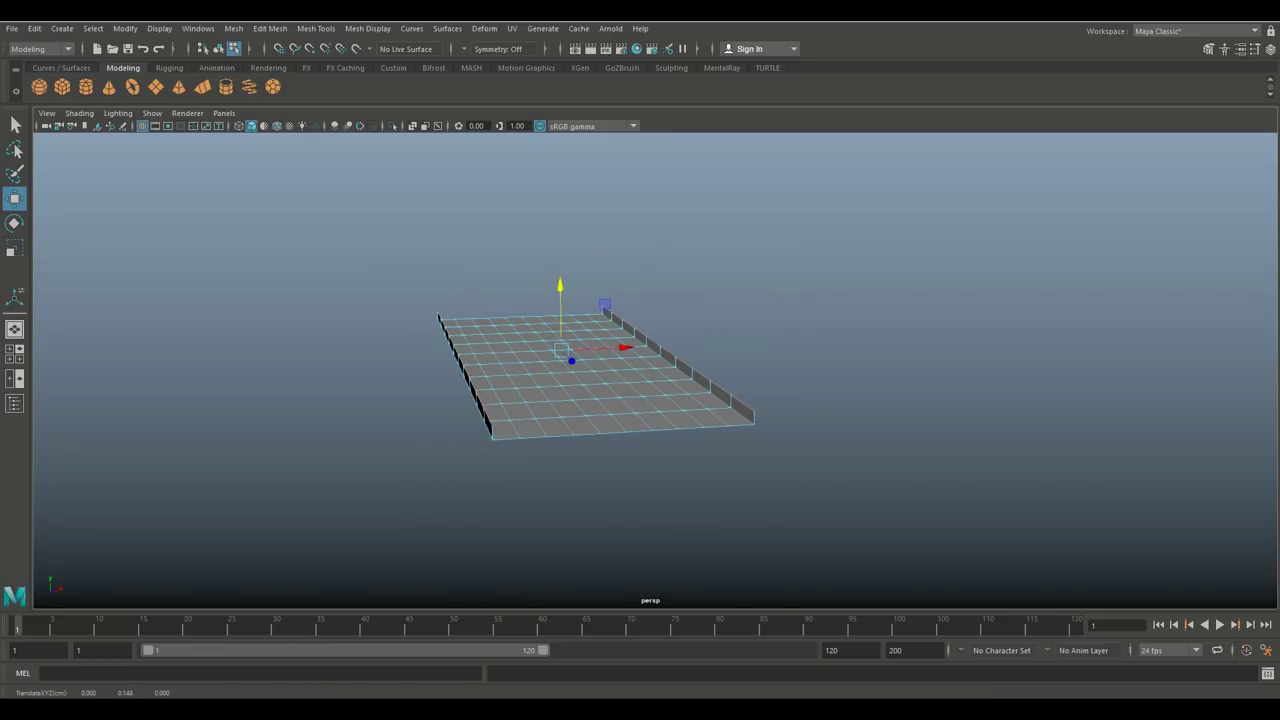
- Extrude the curbs' top edges and scale them outward along X to form flat sidewalks on both sides
key("ctrl+e")
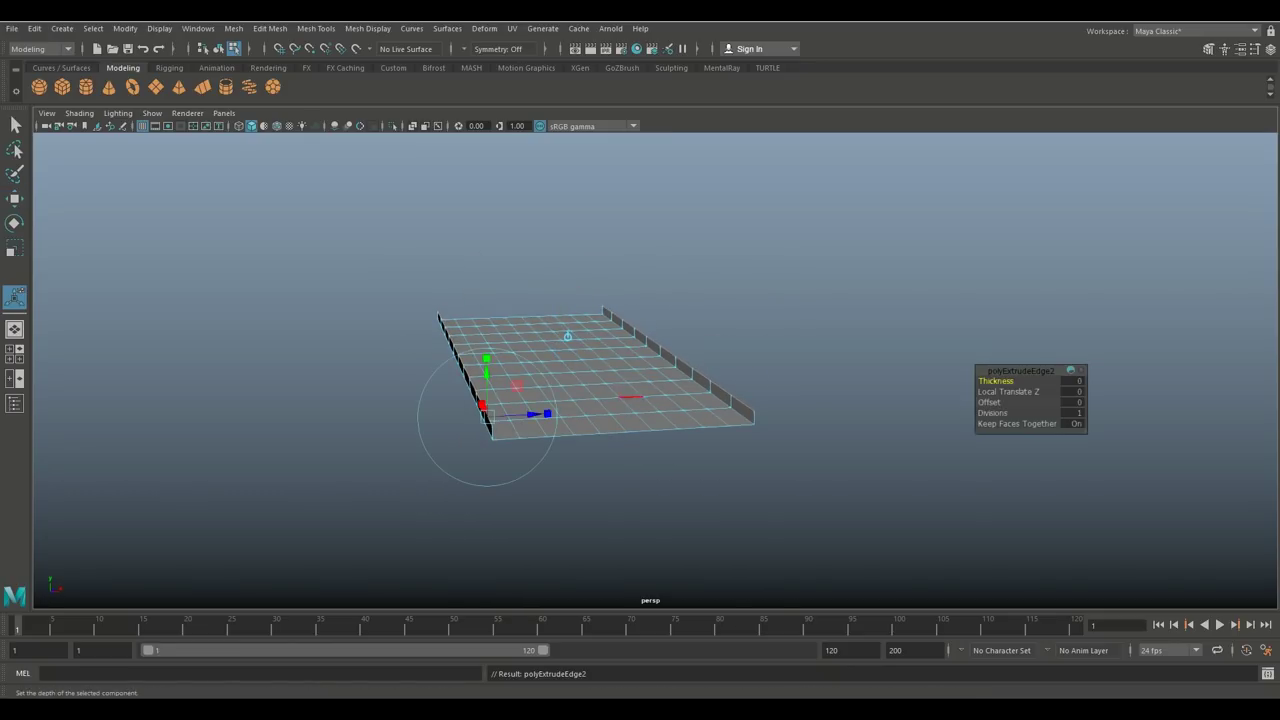
key("r")
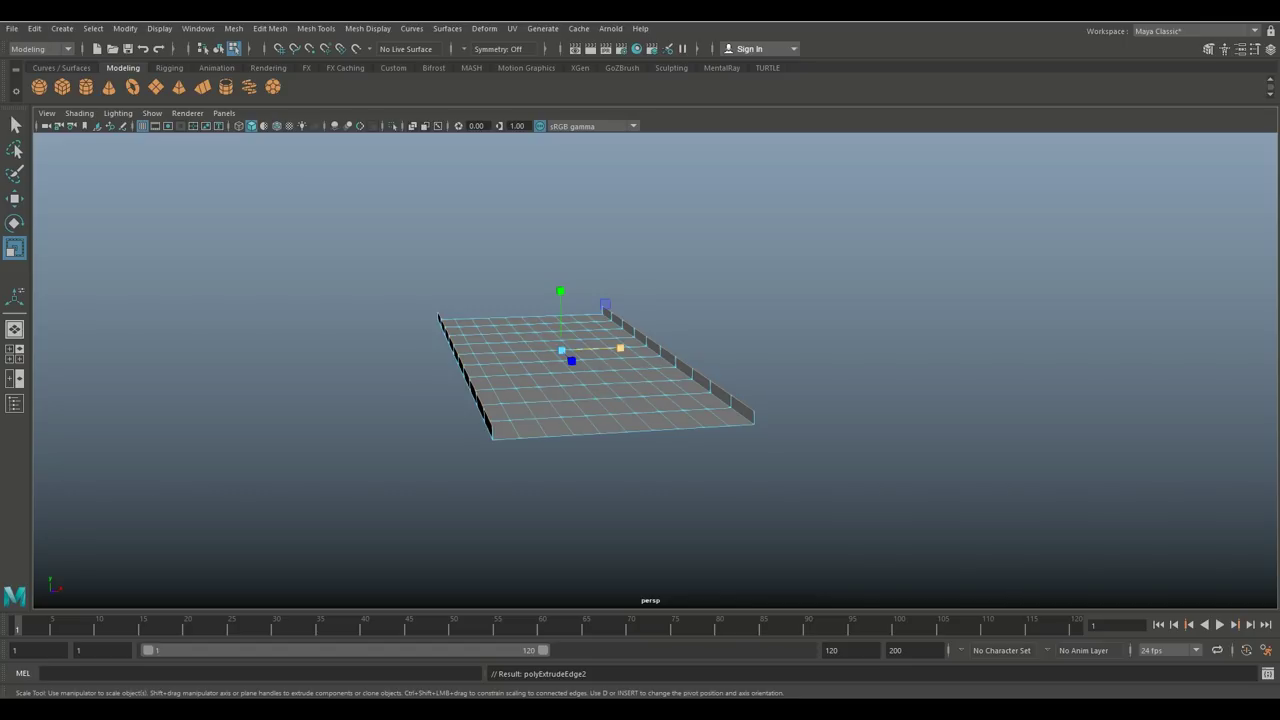
left_click_drag(620, 348, 656, 346)
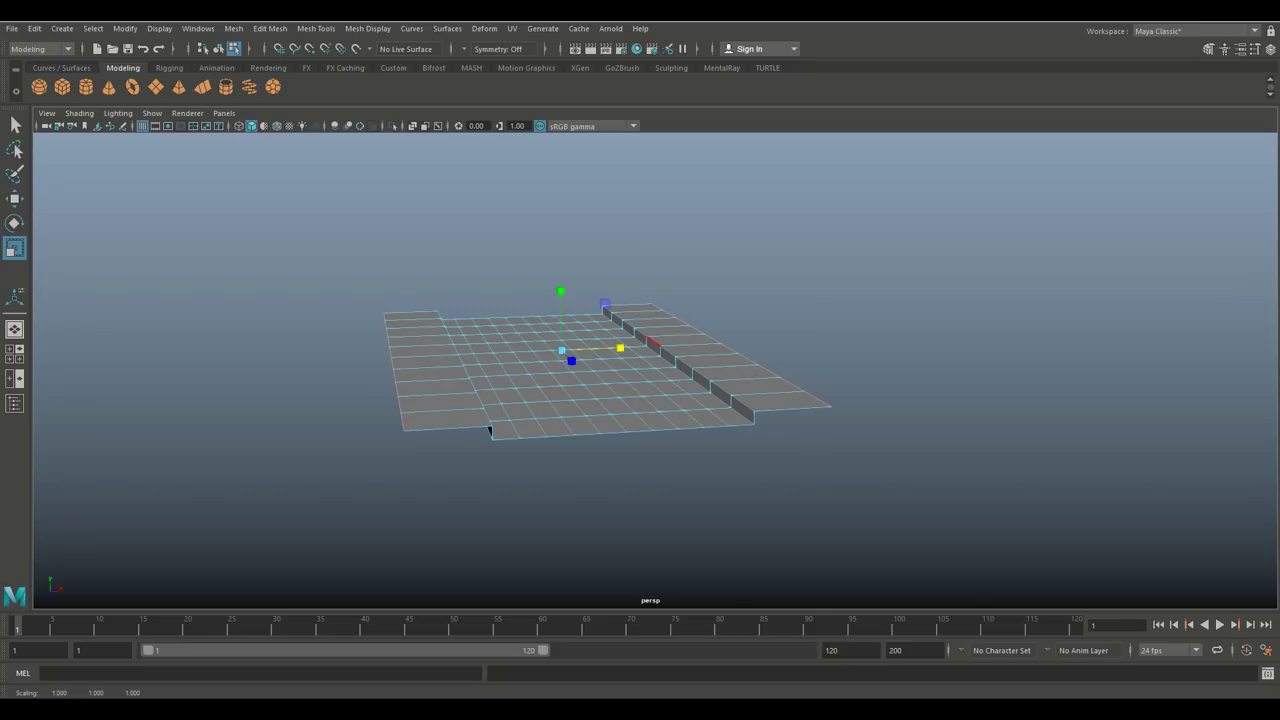
- Extrude the outer sidewalk edges straight up to form tall walls on both sides of the street
key("ctrl+e")
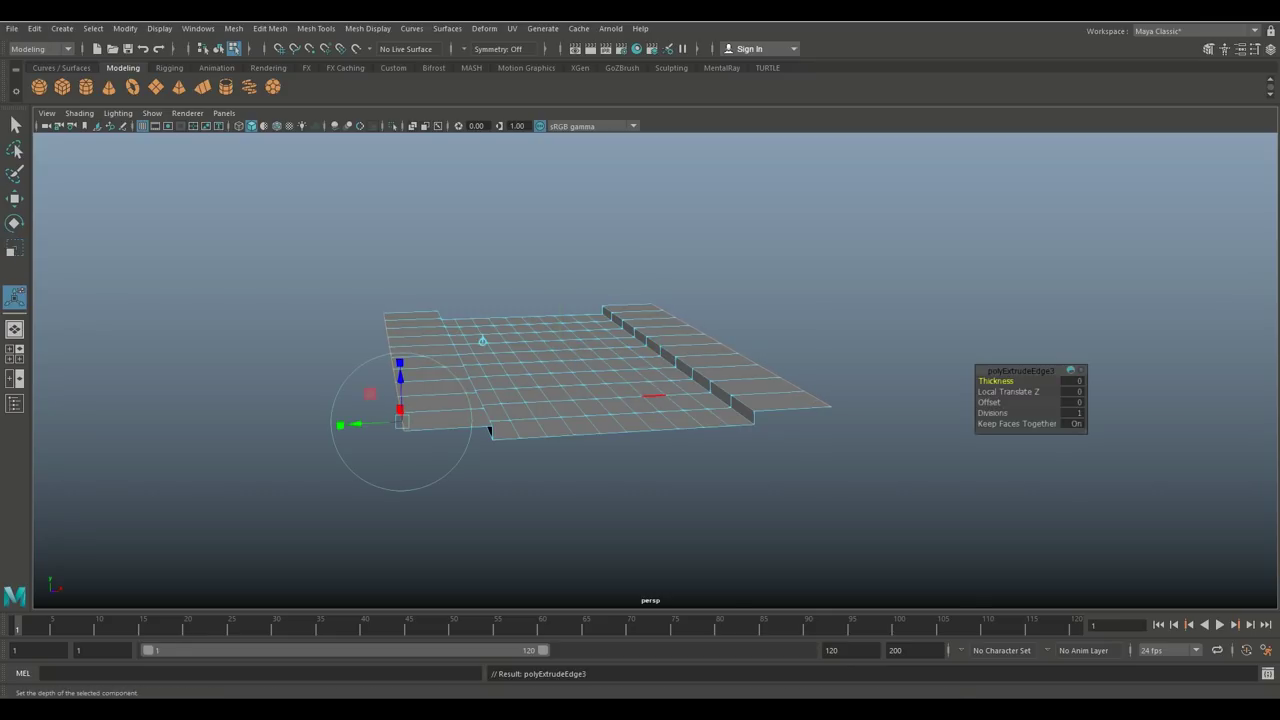
key("w")
left_click_drag(560, 300, 558, 141)
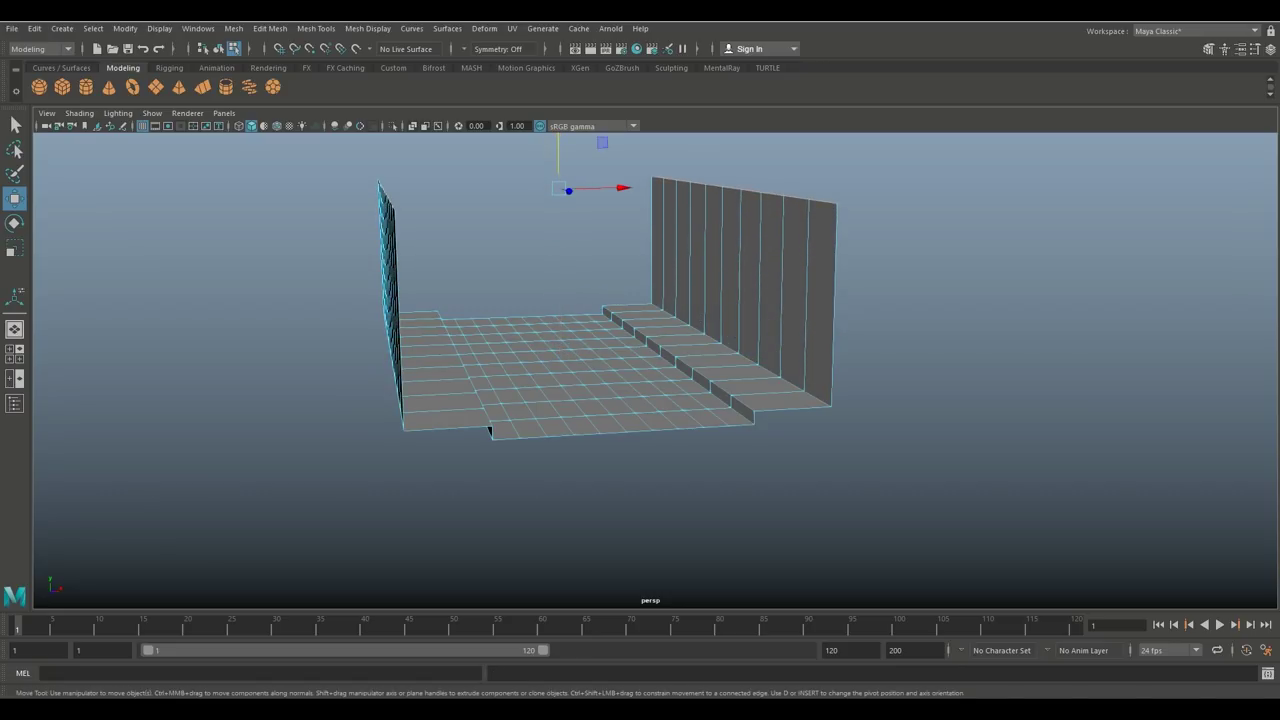
- Duplicate the whole street mesh, move the copy to about 6.25 along X, and hide the original
left_click_drag(632, 345, 600, 345, "alt")
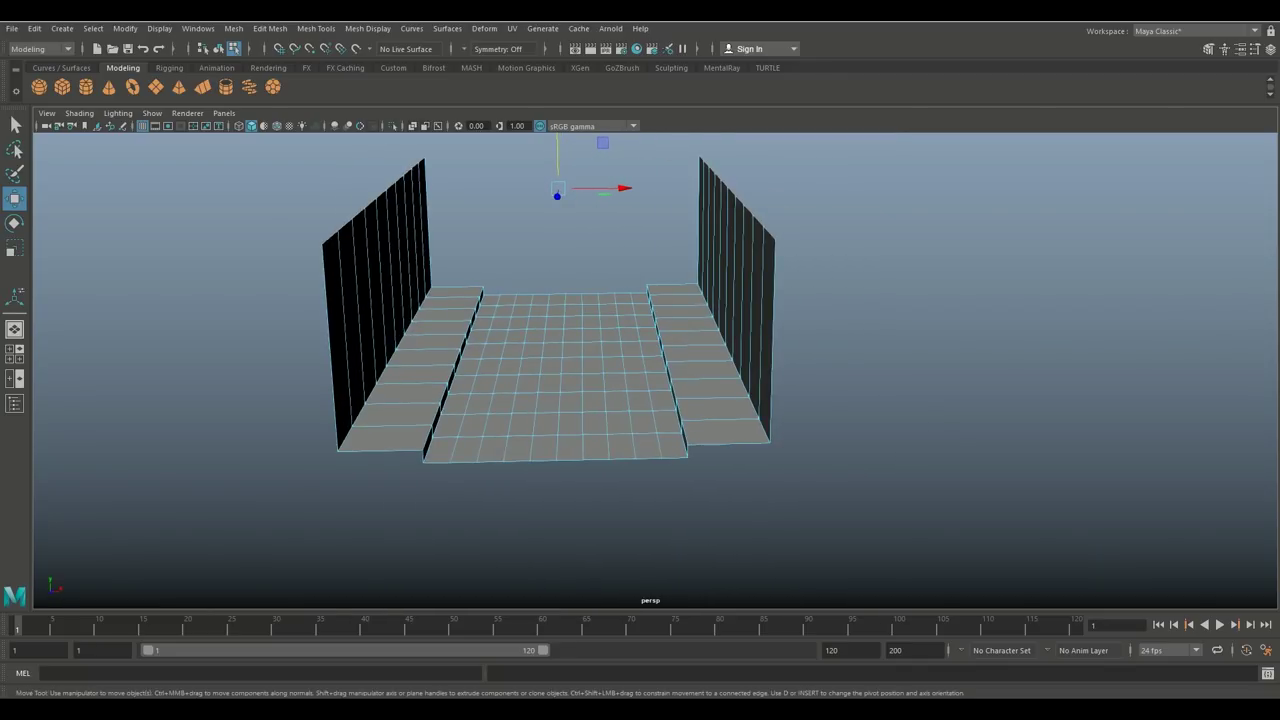
left_click_drag(570, 405, 489, 414, "alt")
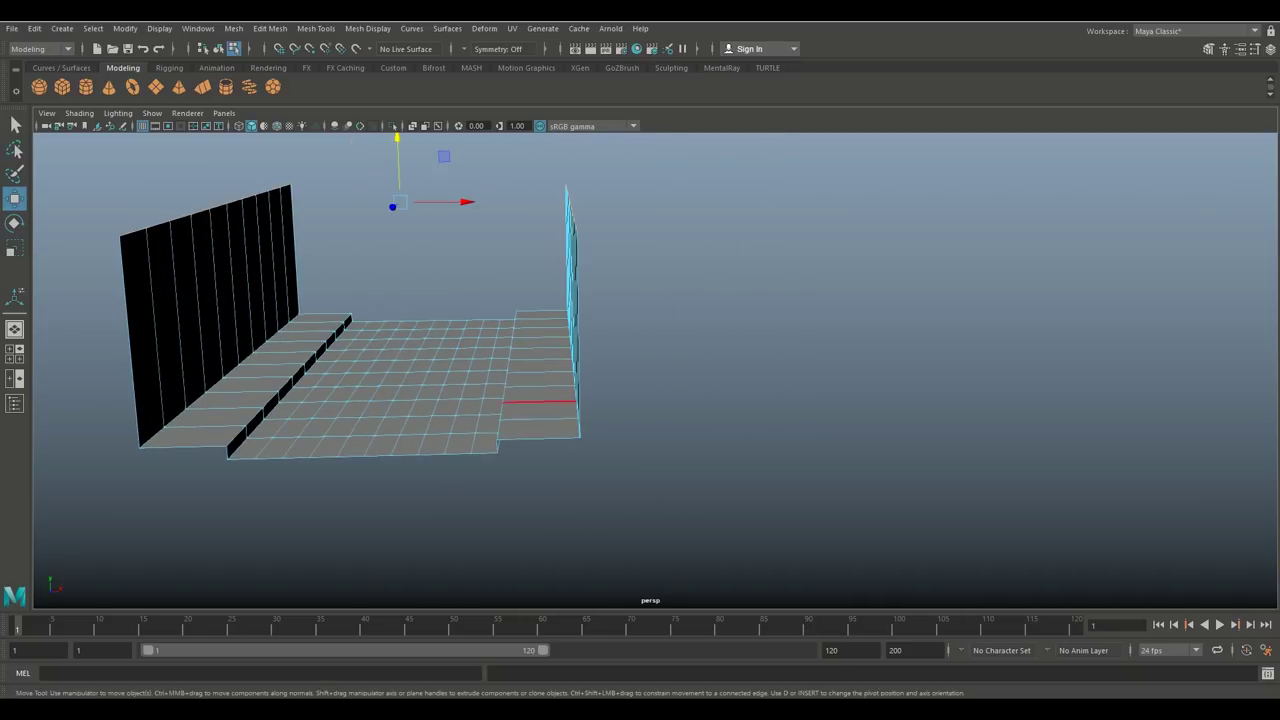
right_click_drag(464, 315, 520, 297)
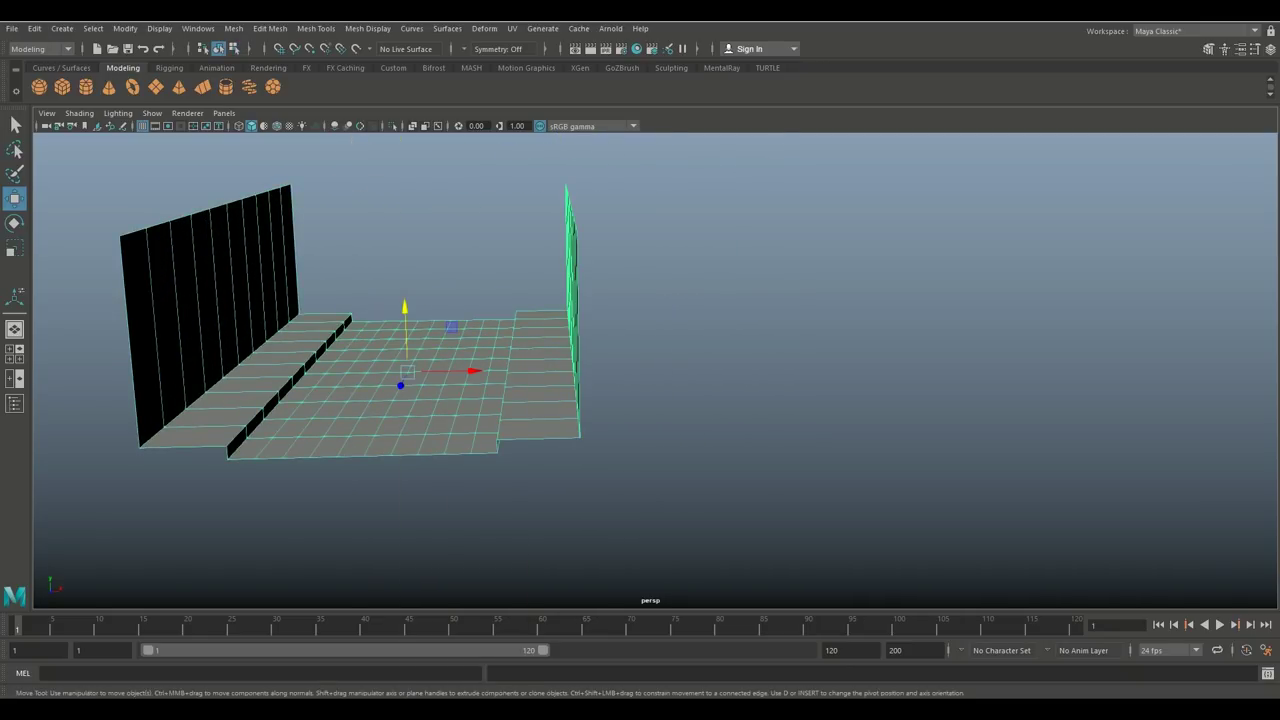
key("ctrl+d")
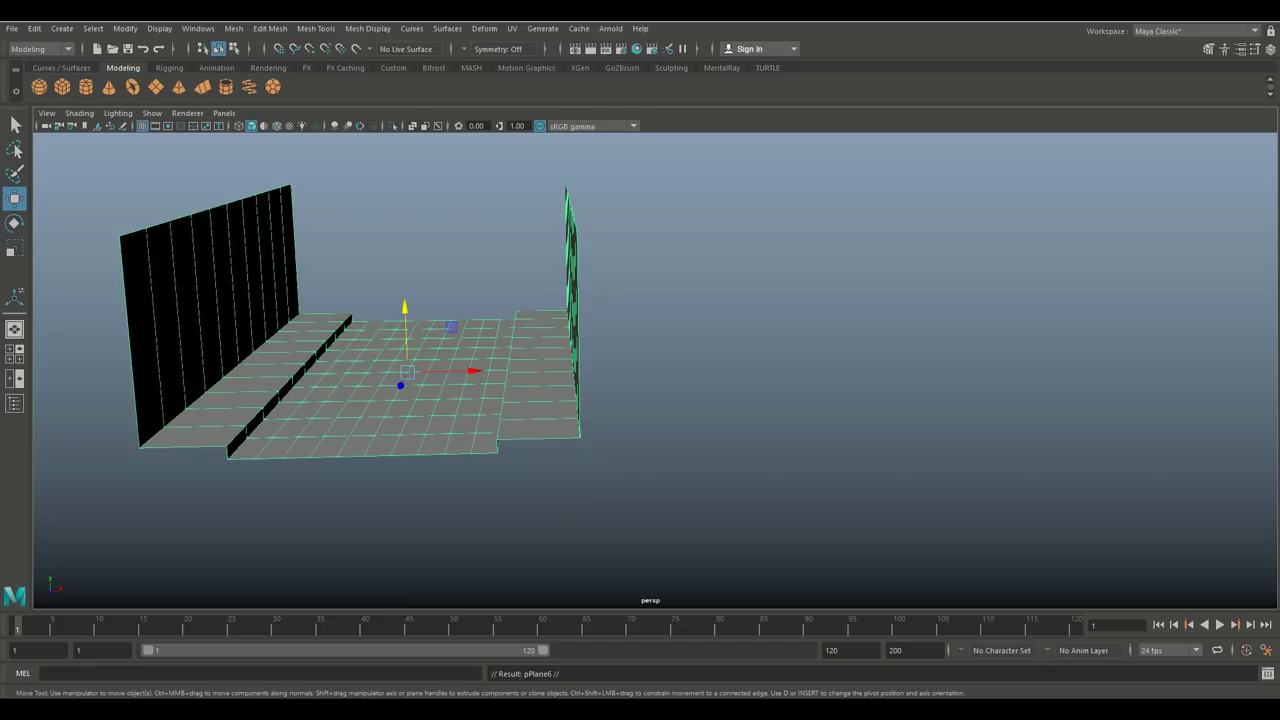
left_click_drag(474, 371, 910, 364)
middle_click_drag(910, 364, 828, 370, "alt")
left_click(390, 395)
key("h")
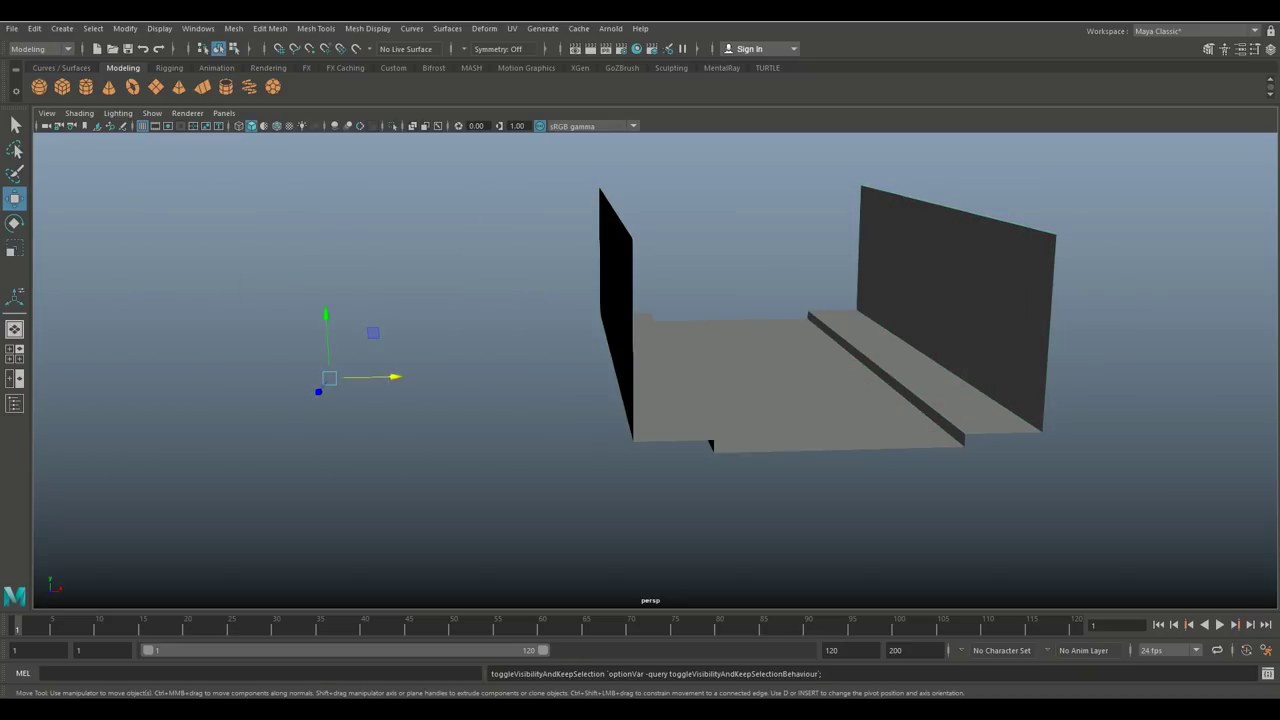
- In the top view, cut a straight lengthwise edge line through each sidewalk with Multi-Cut, close to the curbs
middle_click_drag(640, 400, 425, 390, "alt")
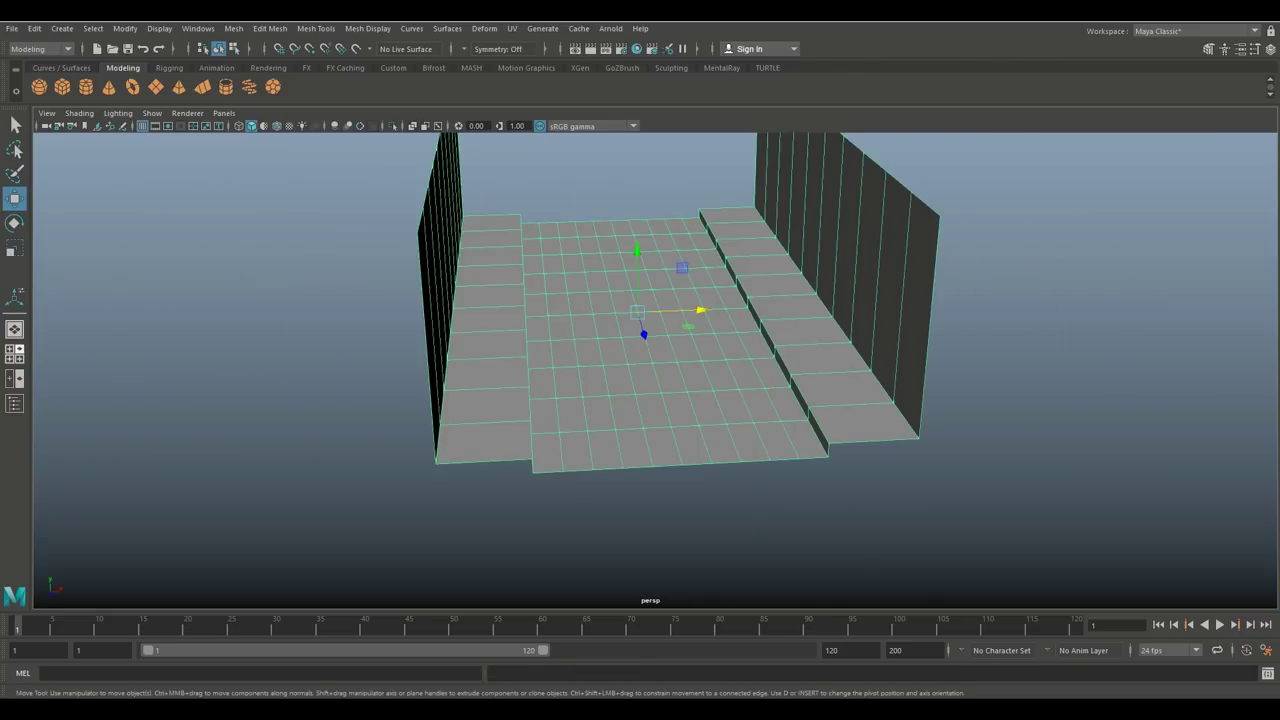
key("space")
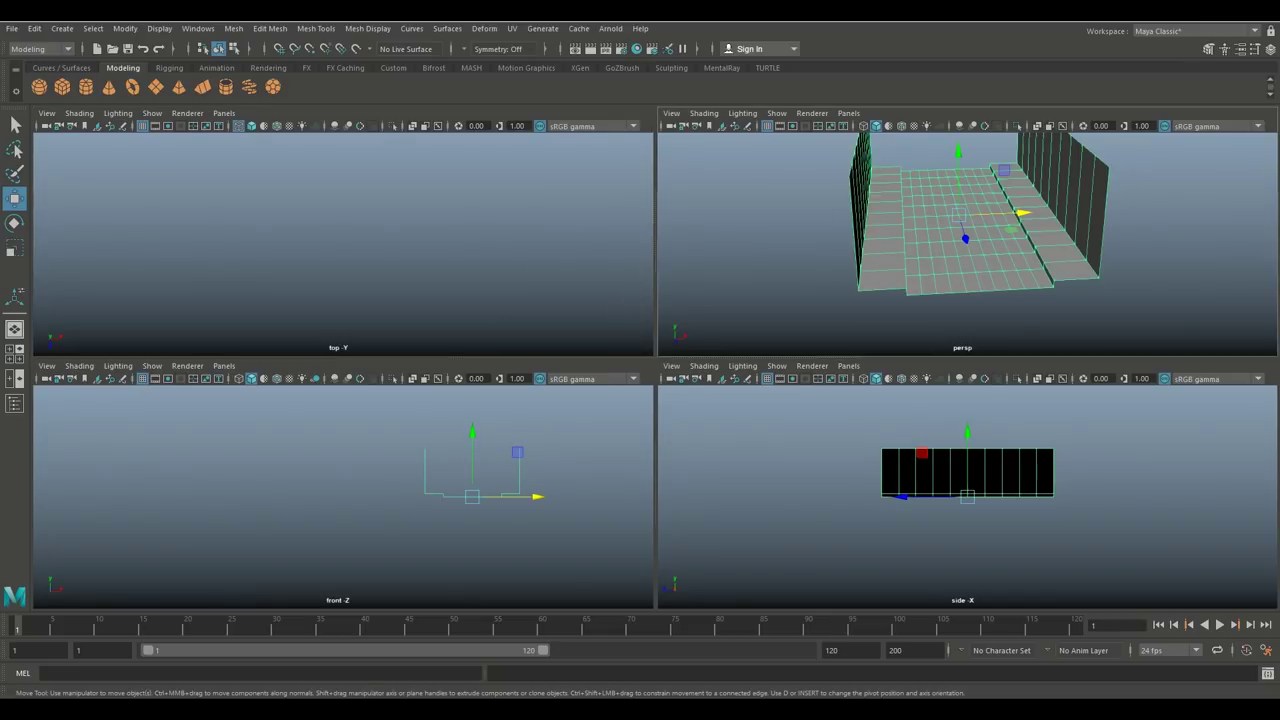
key("space")
key("space")
key("space")
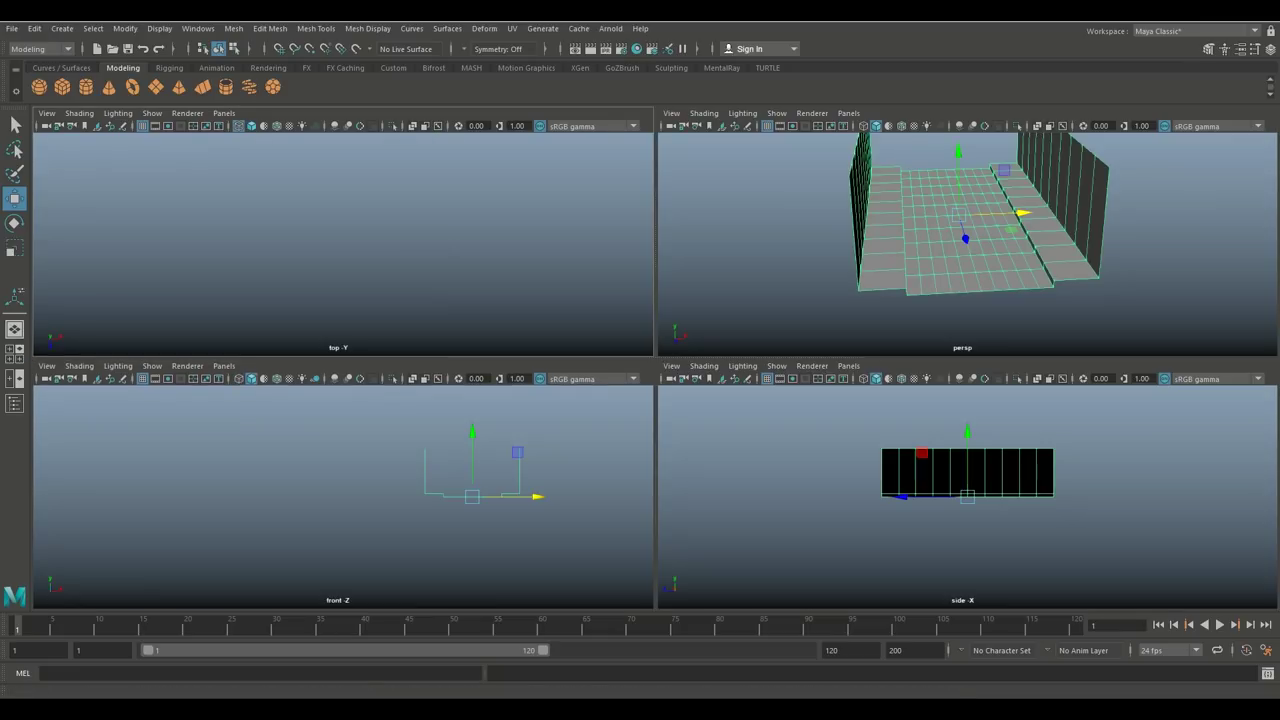
scroll(655, 371, "down", 1)
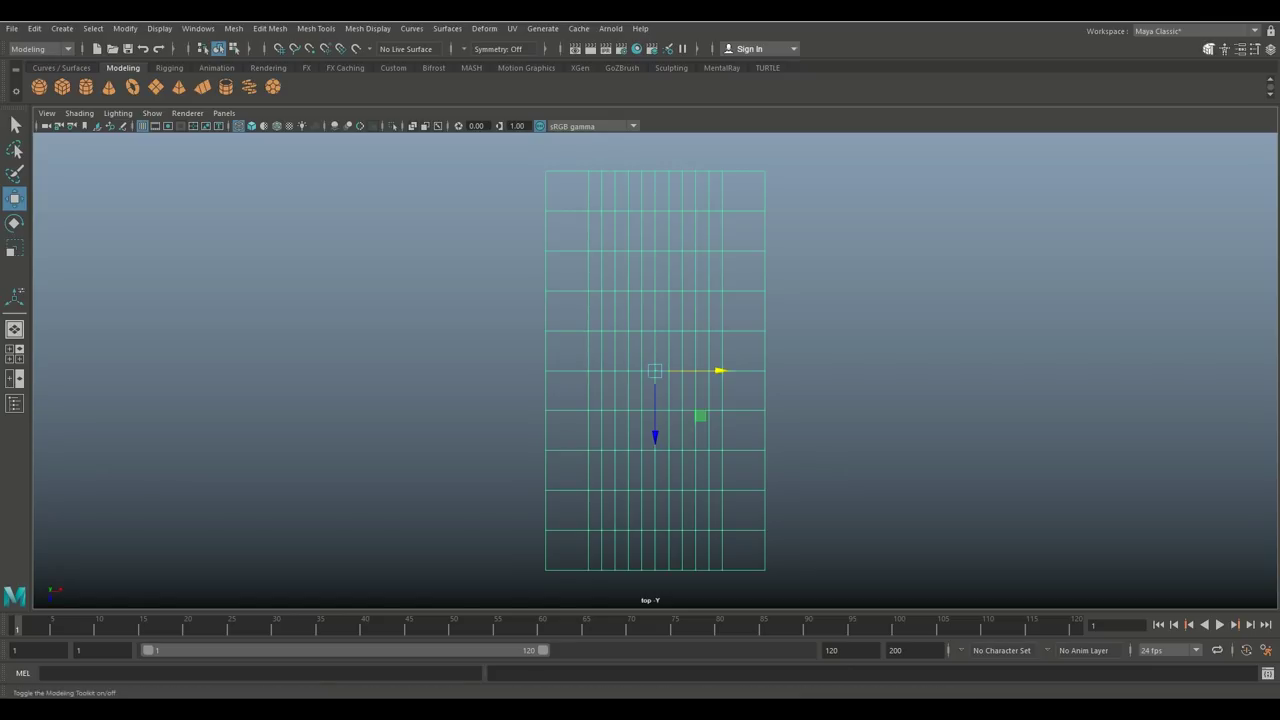
left_click(1208, 48)
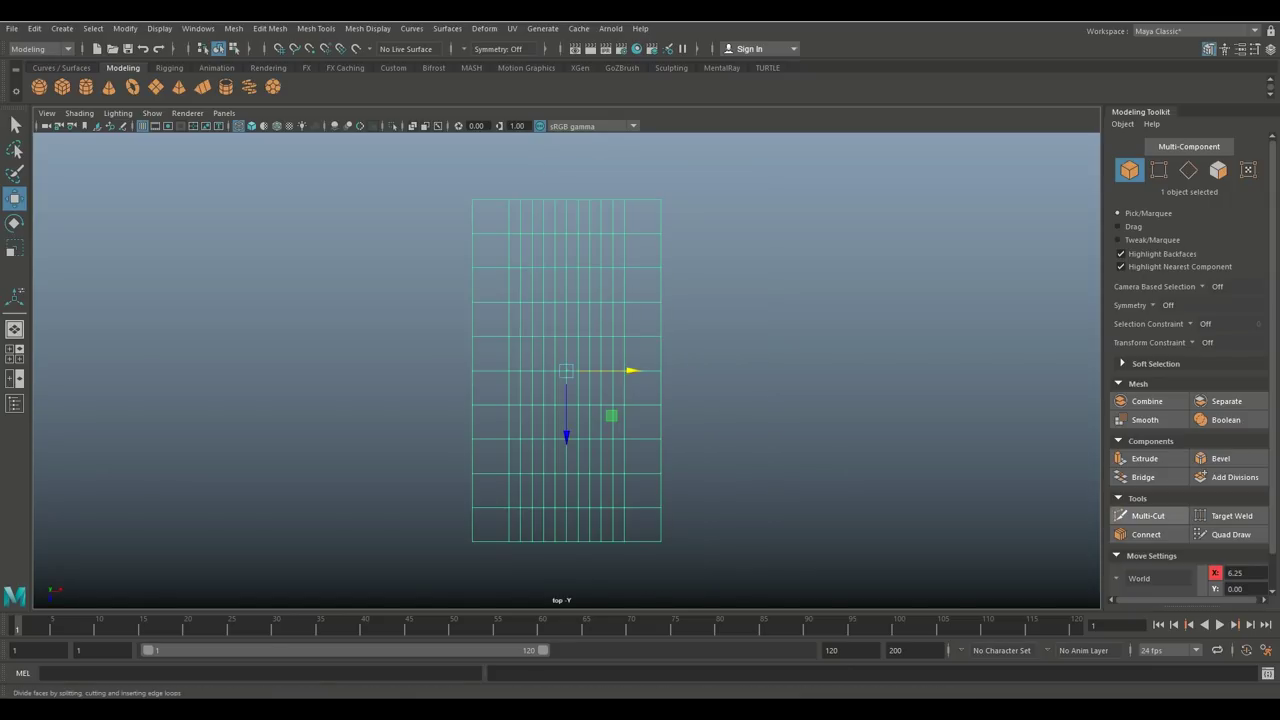
left_click(1148, 515)
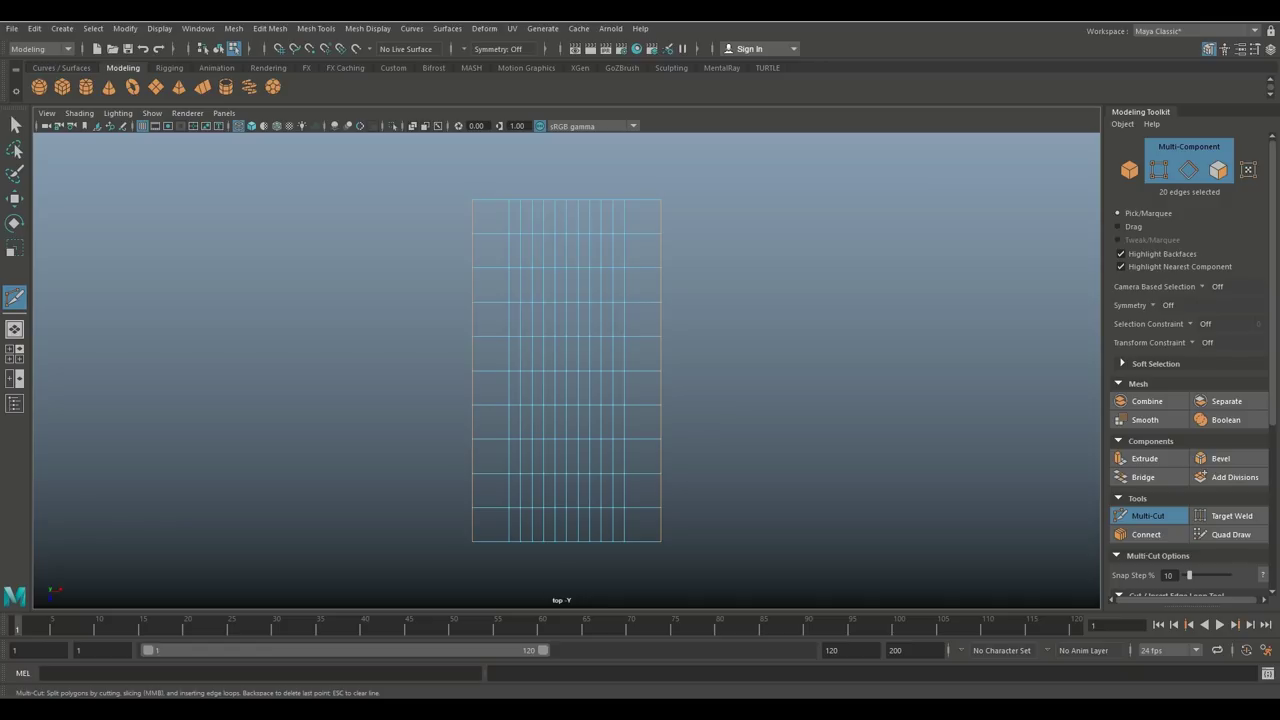
left_click_drag(497, 343, 497, 568)
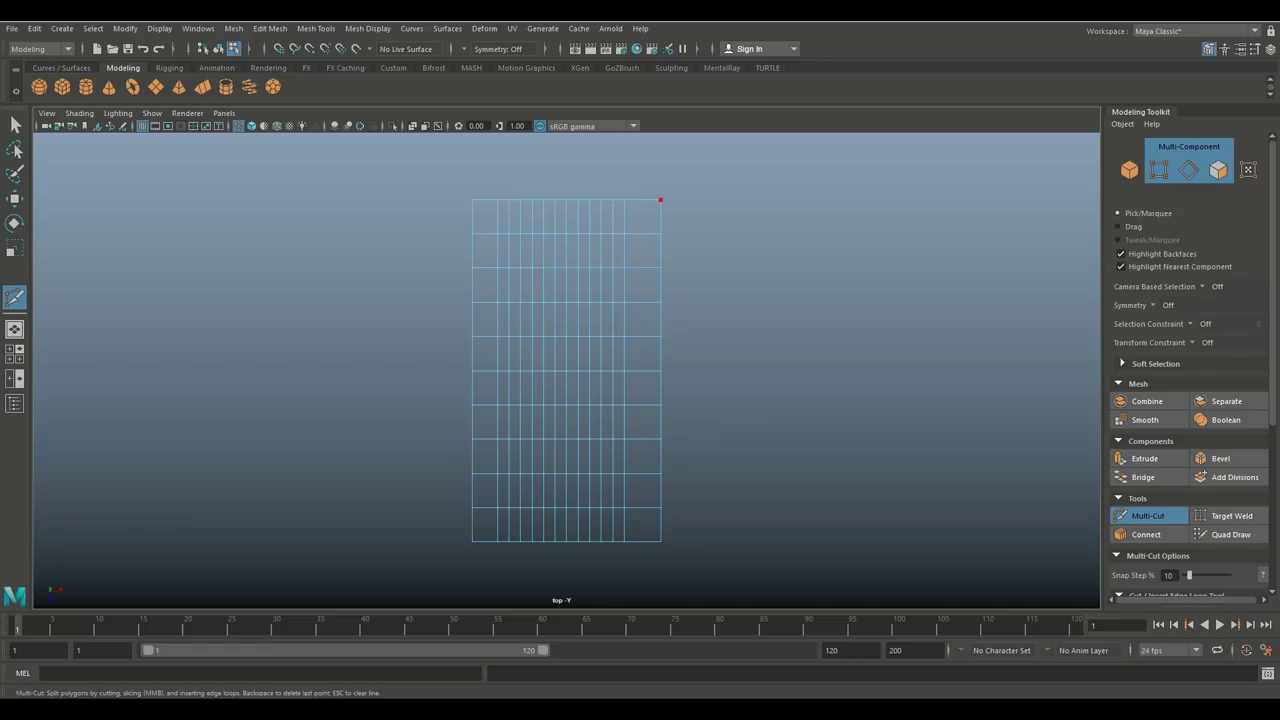
left_click_drag(635, 360, 635, 568)
key("q")
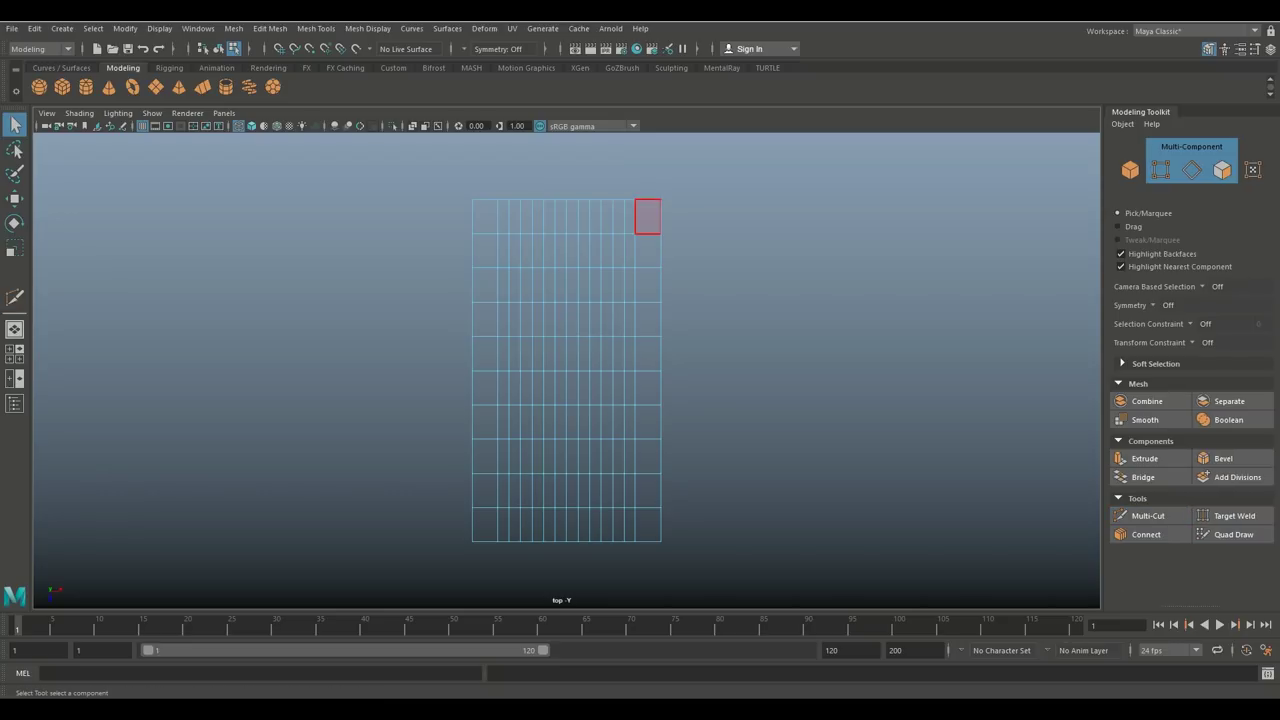
- Move the new edge loop on the right sidewalk toward its curb, to about 7.82 along X
right_click_drag(632, 221, 632, 185)
double_click(635, 217)
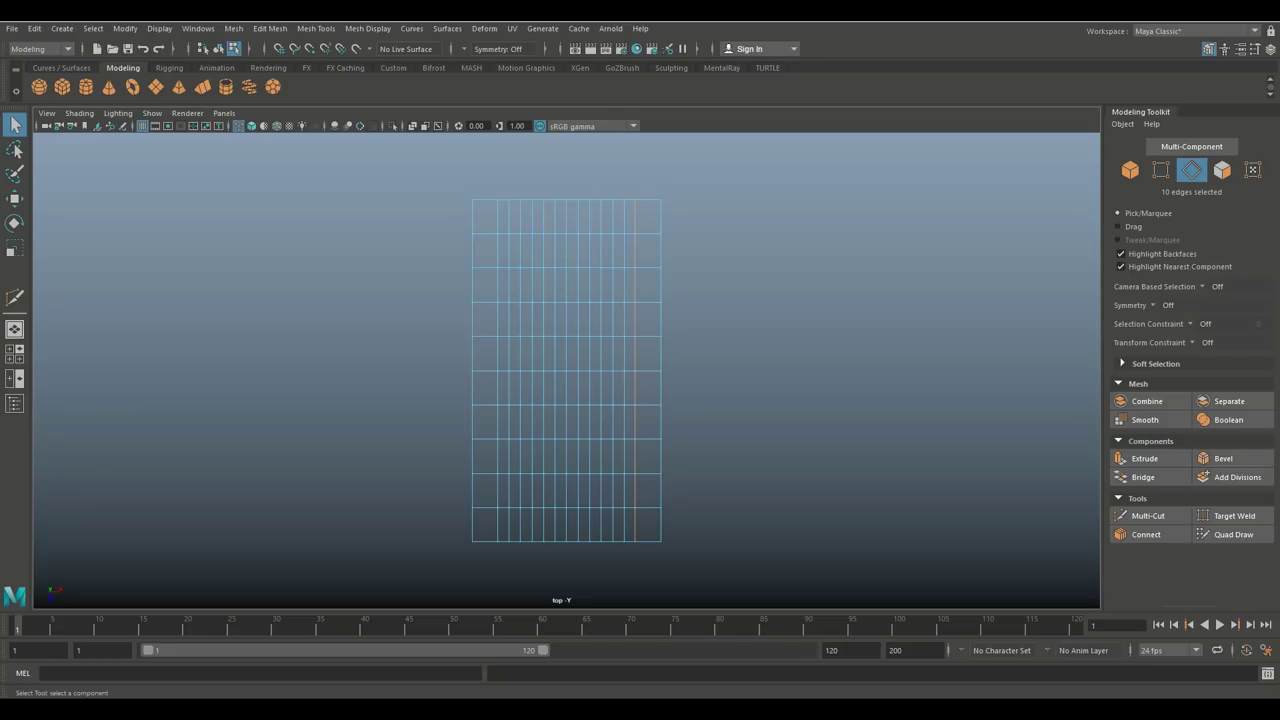
key("w")
left_click_drag(699, 371, 701, 371)
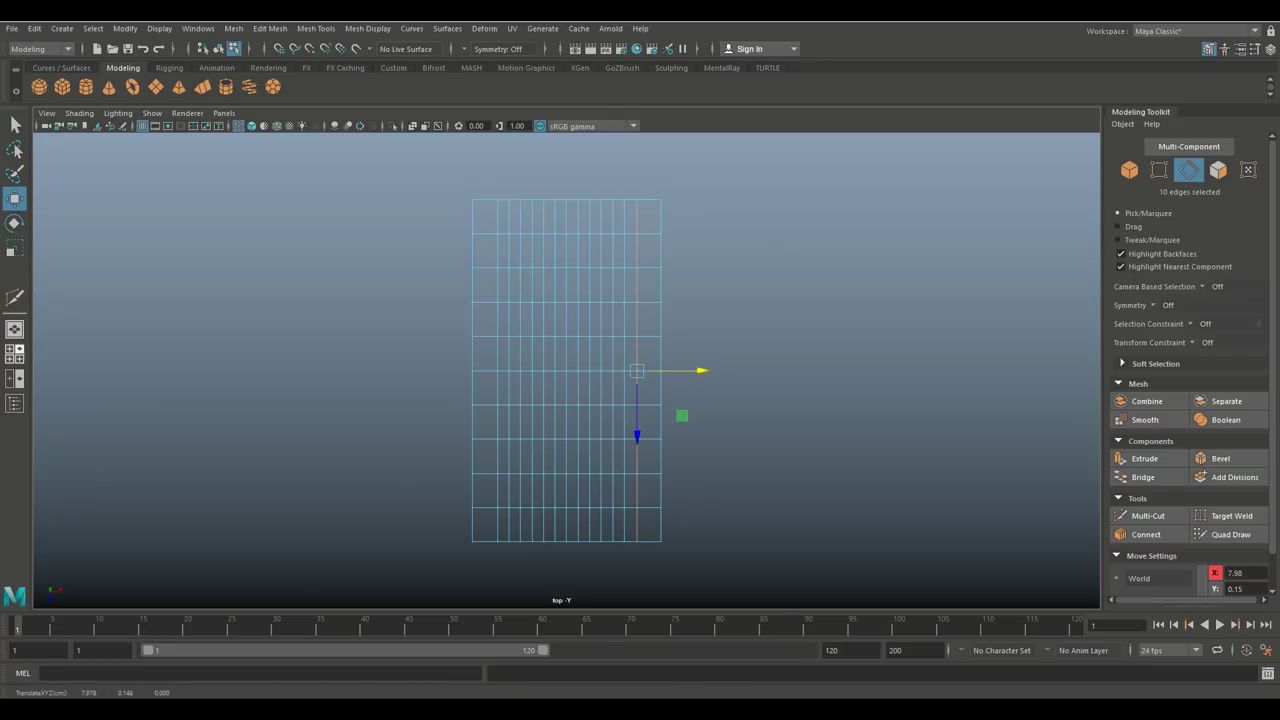
left_click(15, 354)
key("space")
left_click_drag(765, 432, 724, 440, "alt")
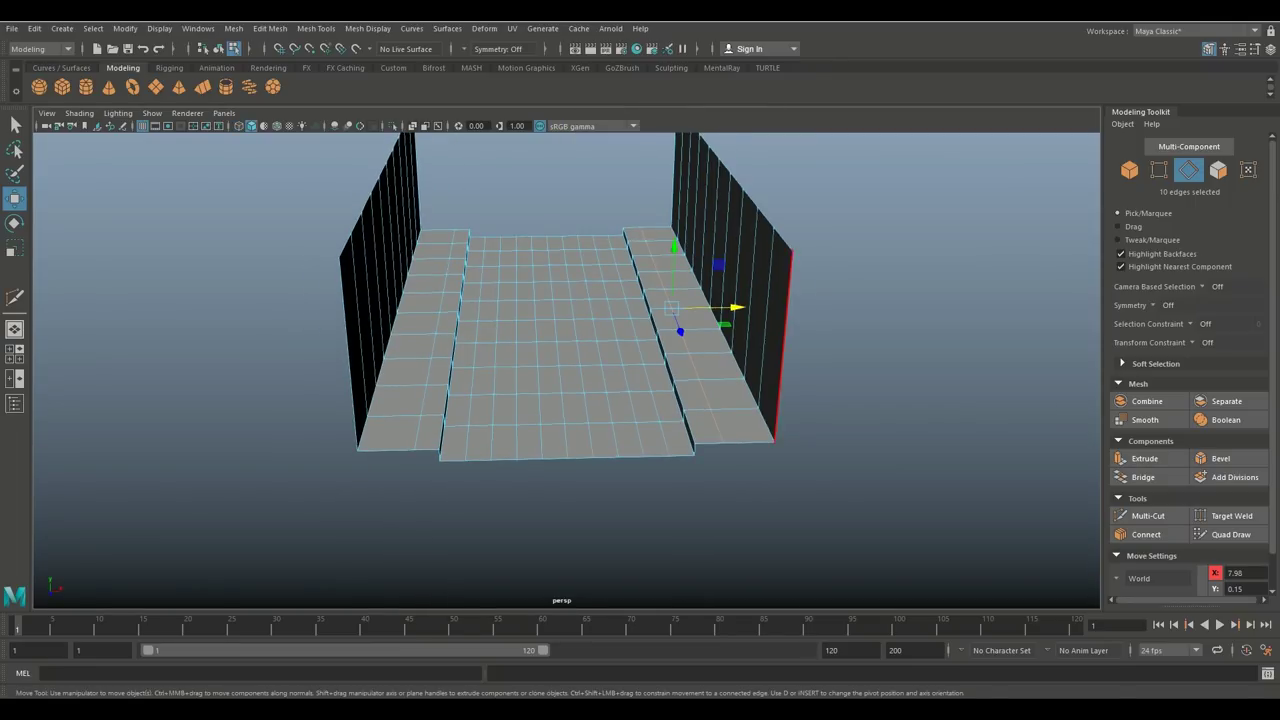
left_click_drag(733, 308, 724, 308)
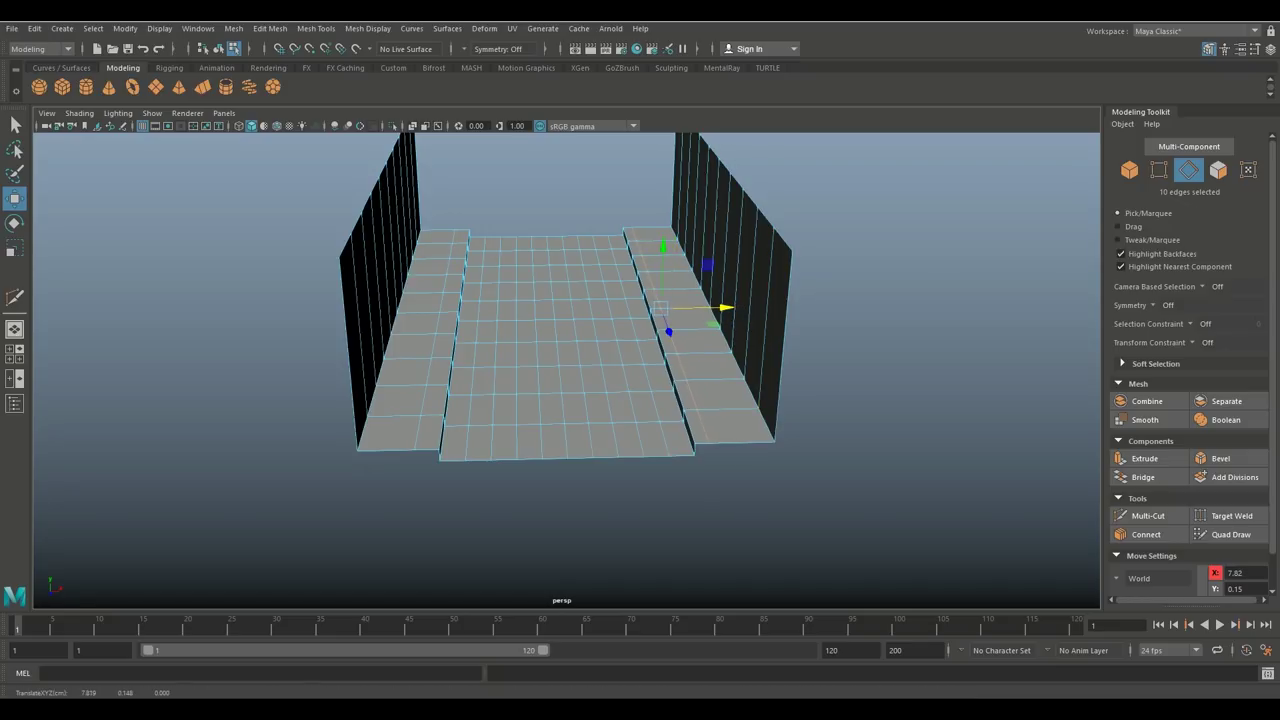
- Move the new edge loop on the left sidewalk toward its curb, to about 4.7 along X
double_click(418, 434)
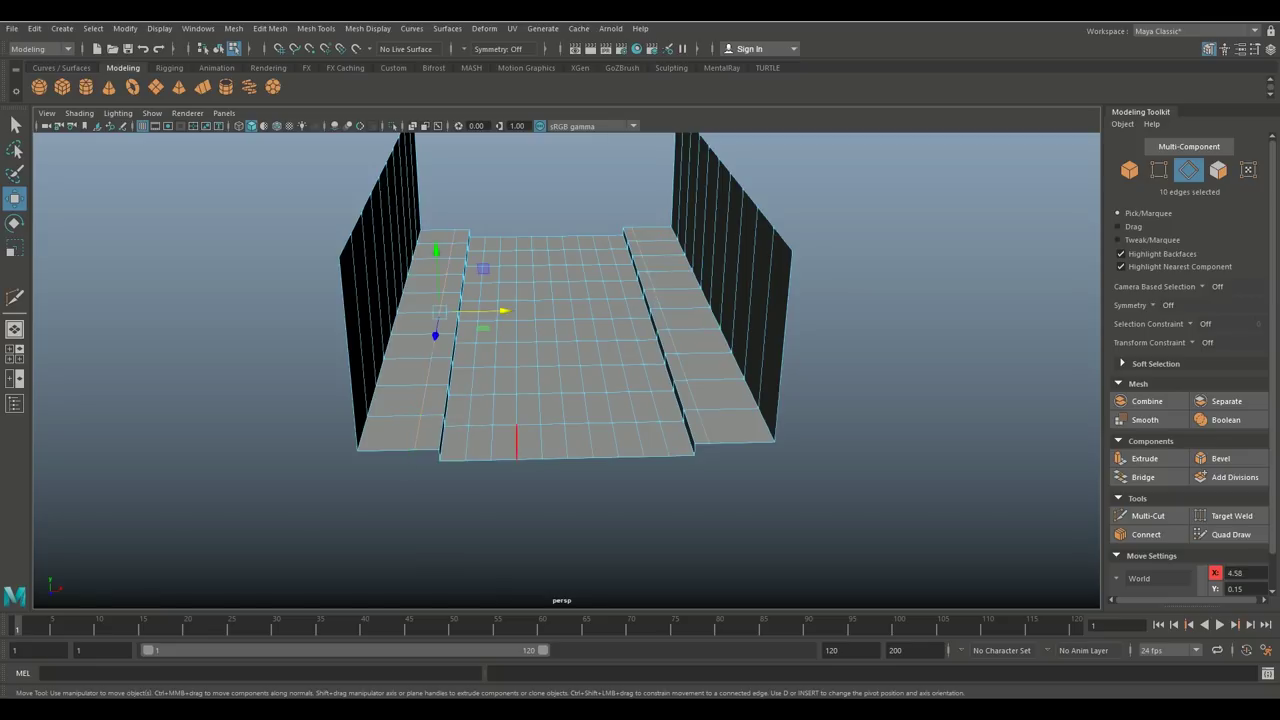
left_click_drag(504, 310, 509, 311)
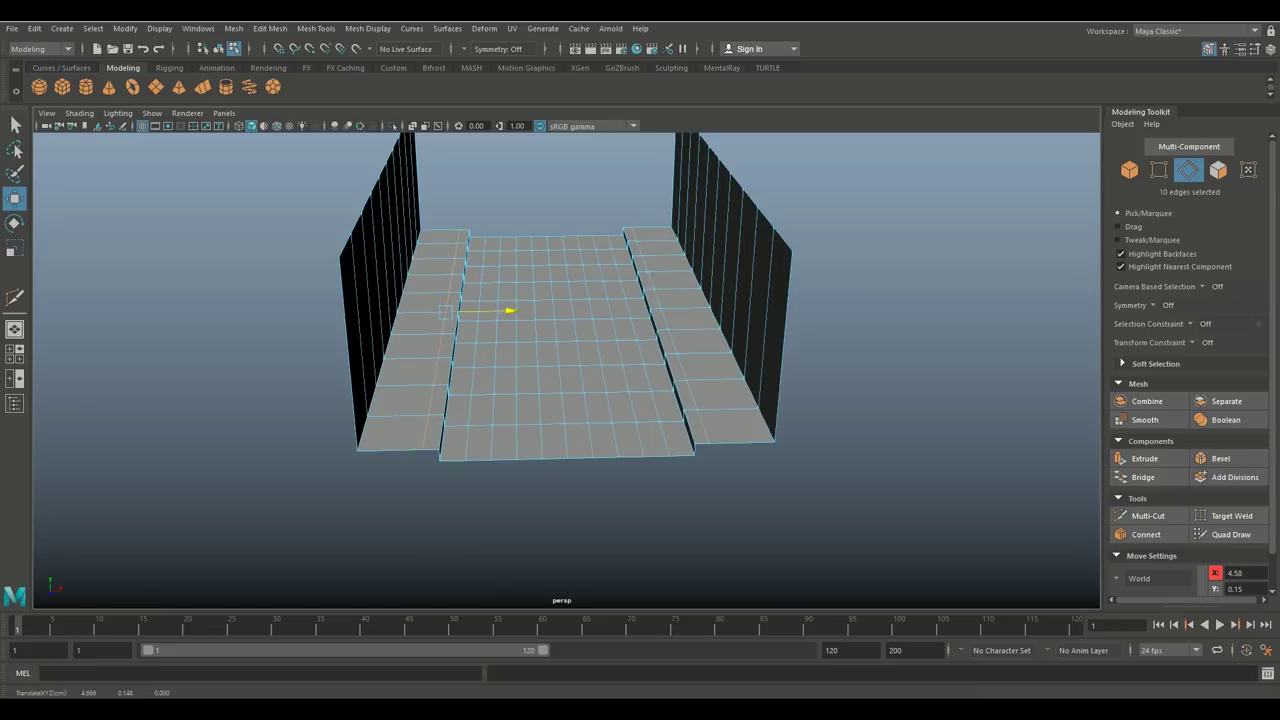
left_click_drag(509, 311, 509, 311)
- Bevel the lengthwise edge loops on both sidewalks with a small fraction below 0.1 to make thin parallel strips
double_click(703, 425, "shift")
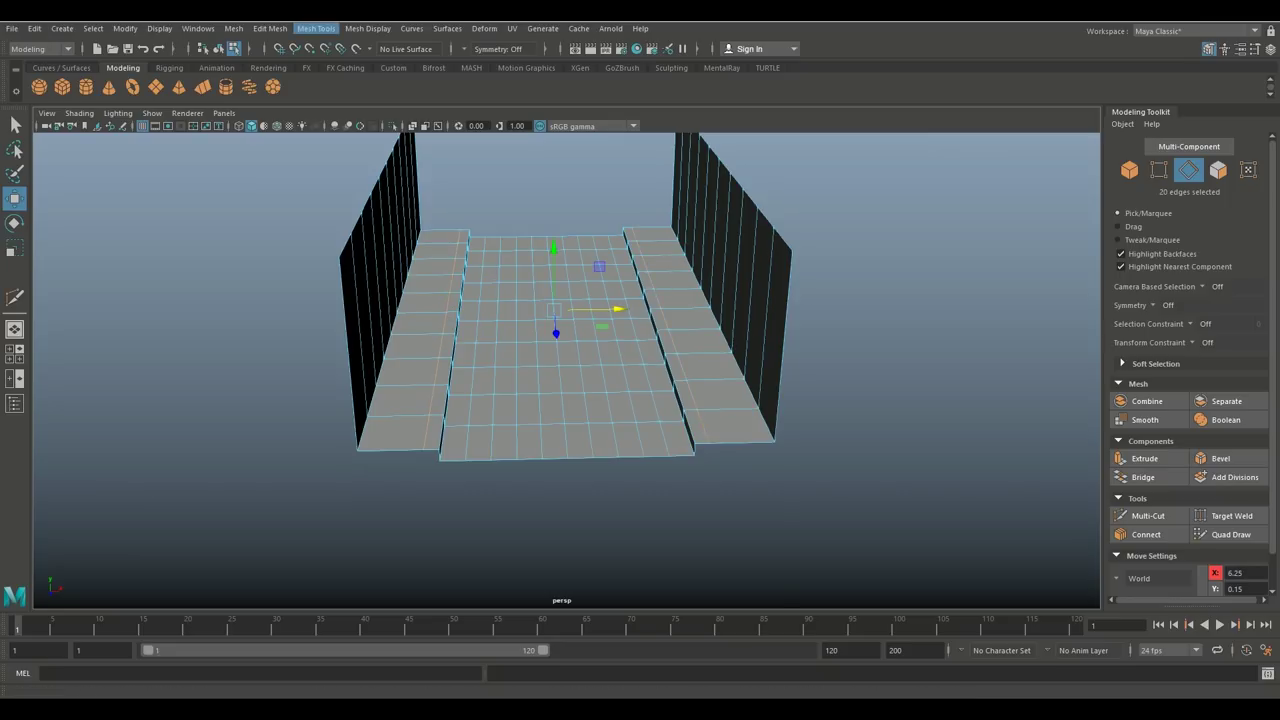
left_click(270, 28)
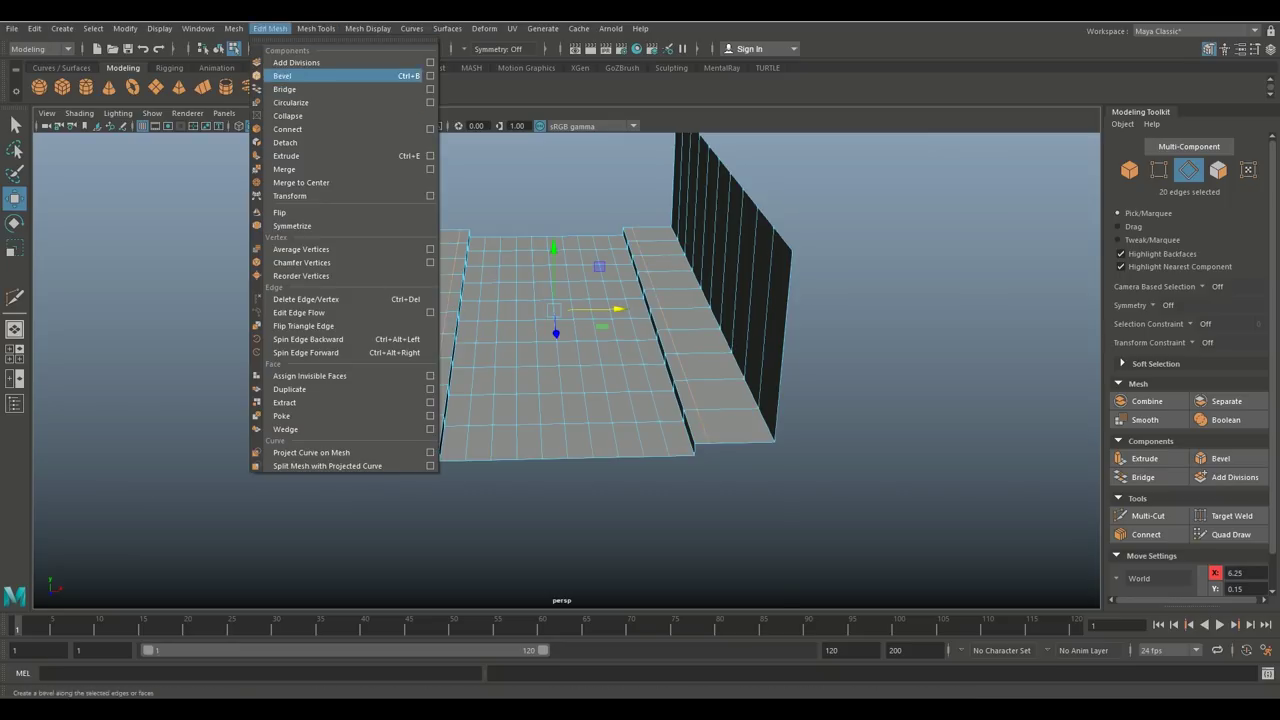
left_click(283, 75)
scroll(566, 370, "up", 3)
left_click(902, 381)
type("0.")
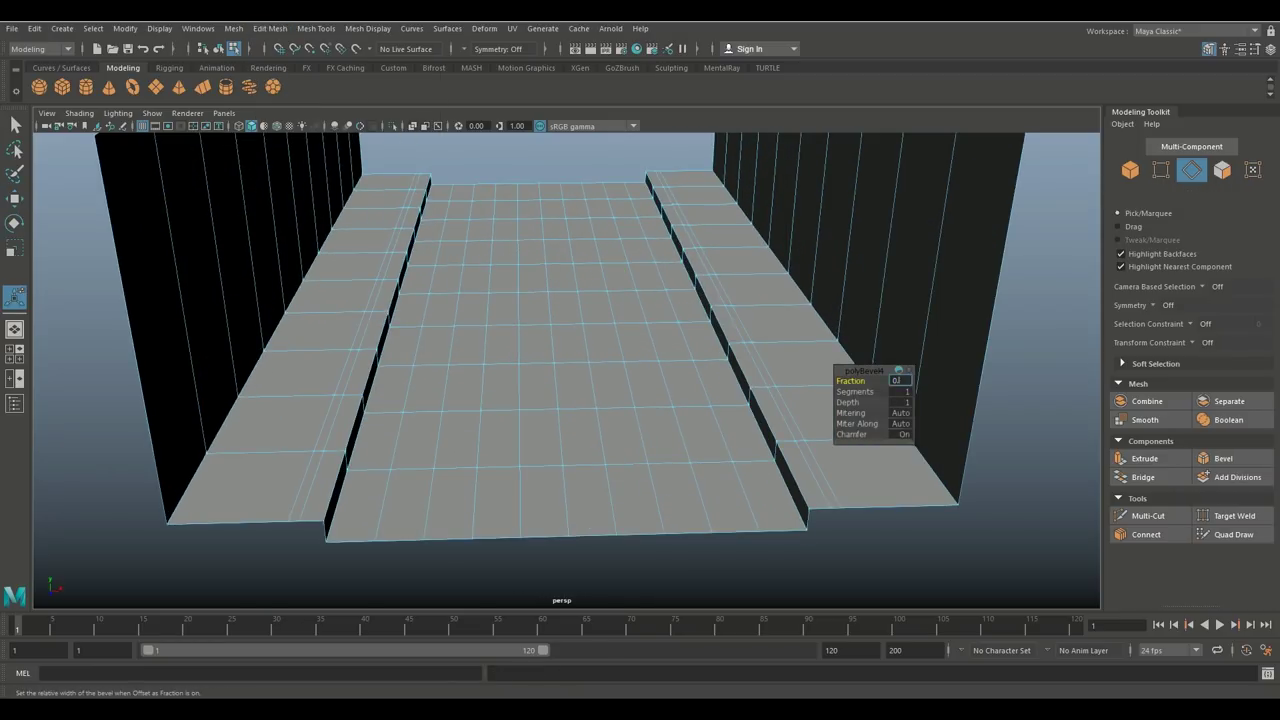
type("02")
key("Return")
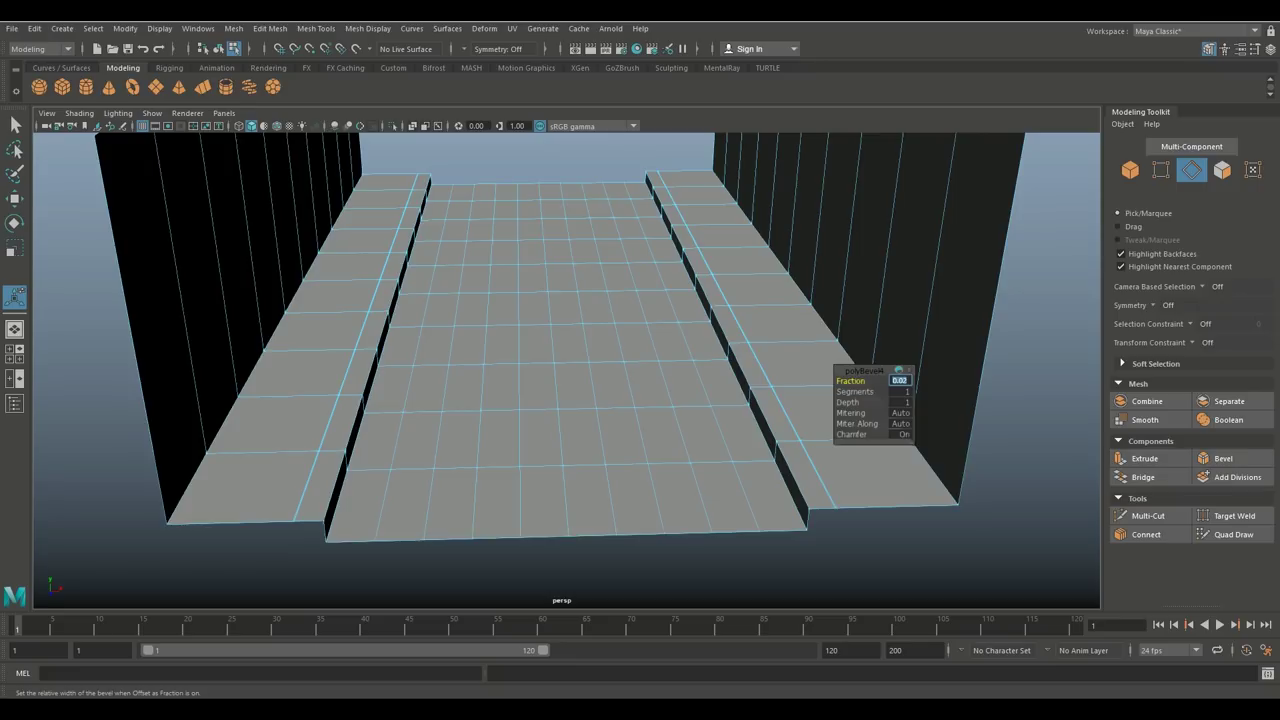
type("0.08")
key("Return")
type("0.0")
key("Return")
- Extrude the thin face strips along both sidewalks and lower them to about 0.135 along Y to form shallow grooves
right_click_drag(318, 316, 318, 352)
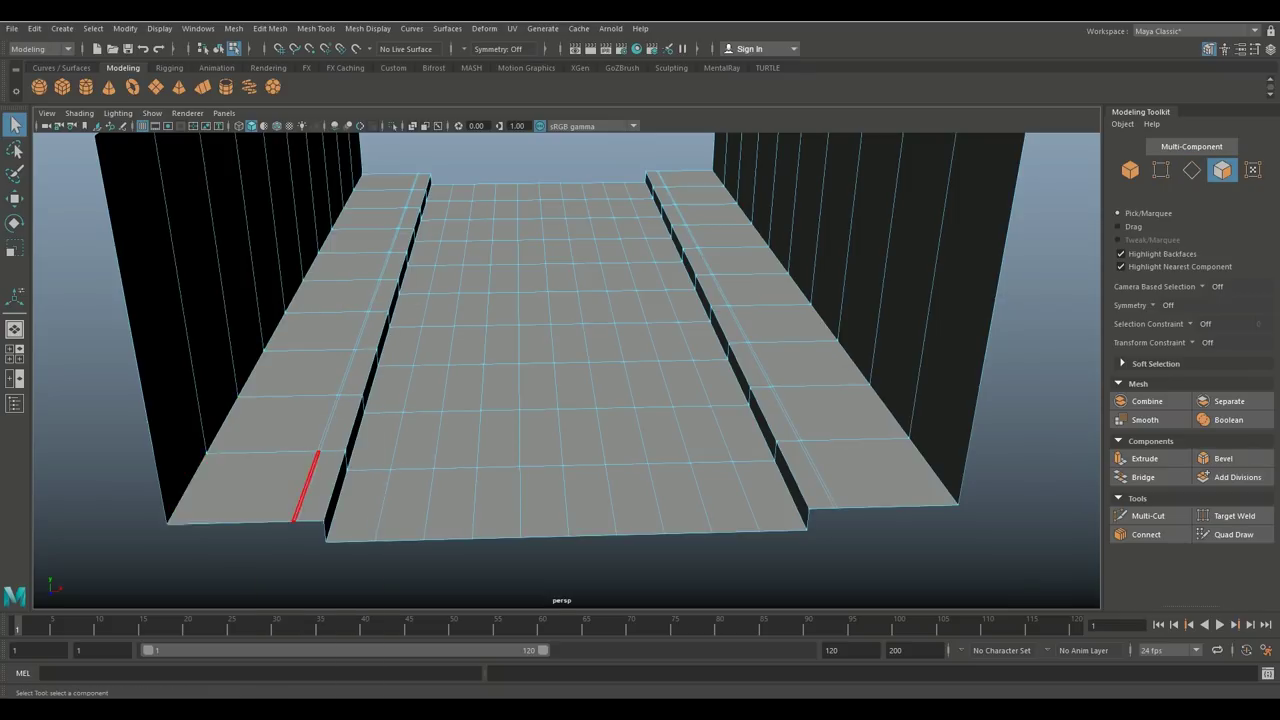
left_click(306, 487)
left_click(329, 424, "shift")
double_click(329, 424, "shift")
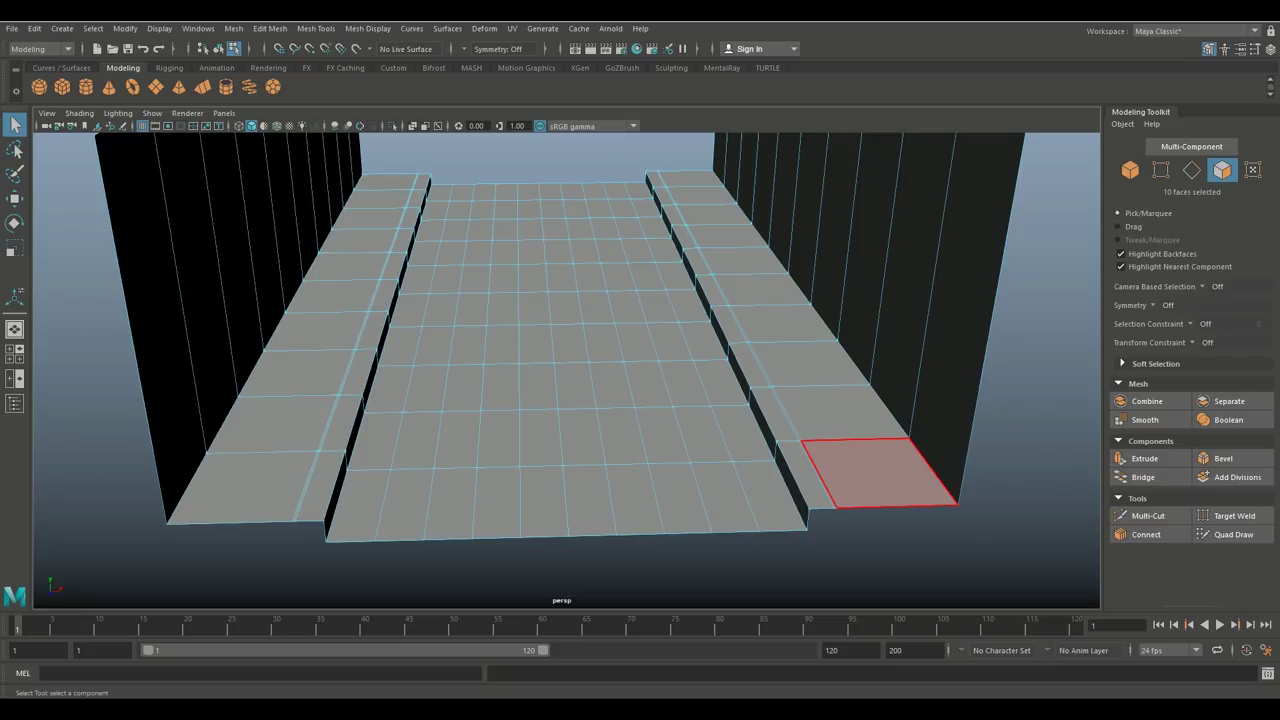
left_click(818, 476, "shift")
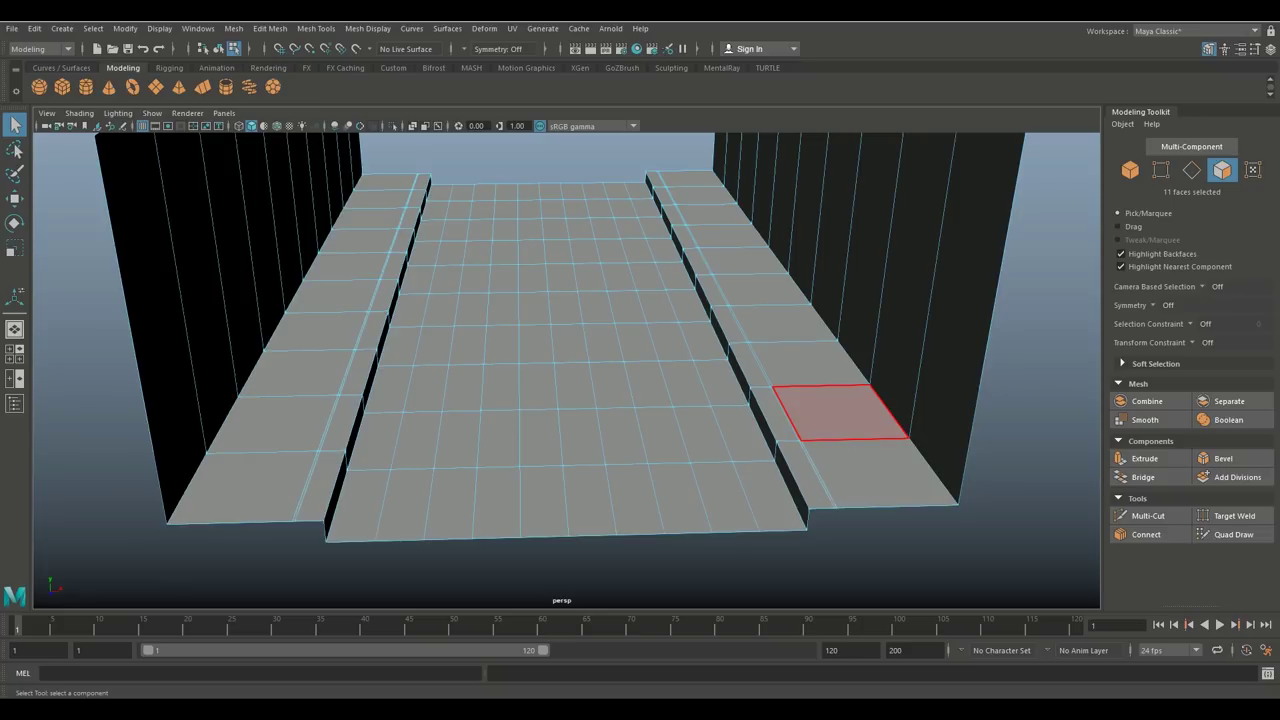
left_click(785, 412, "shift")
key("ctrl+e")
key("w")
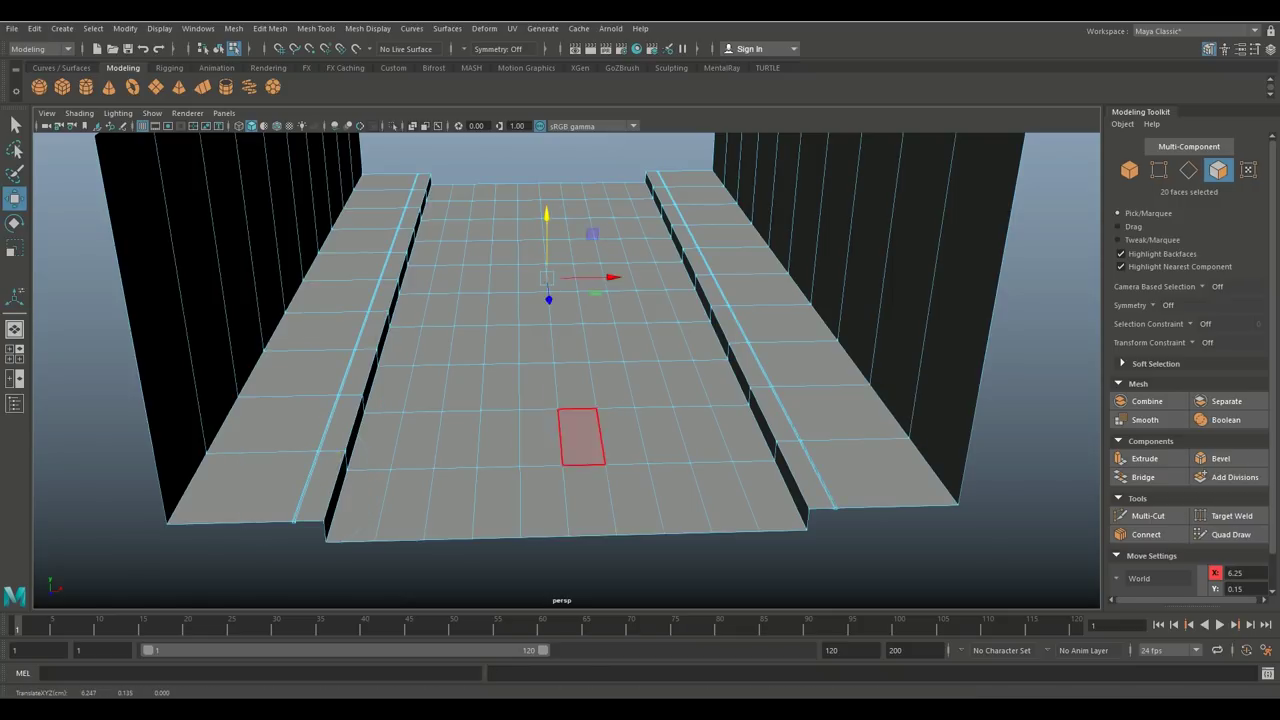
left_click(716, 563)
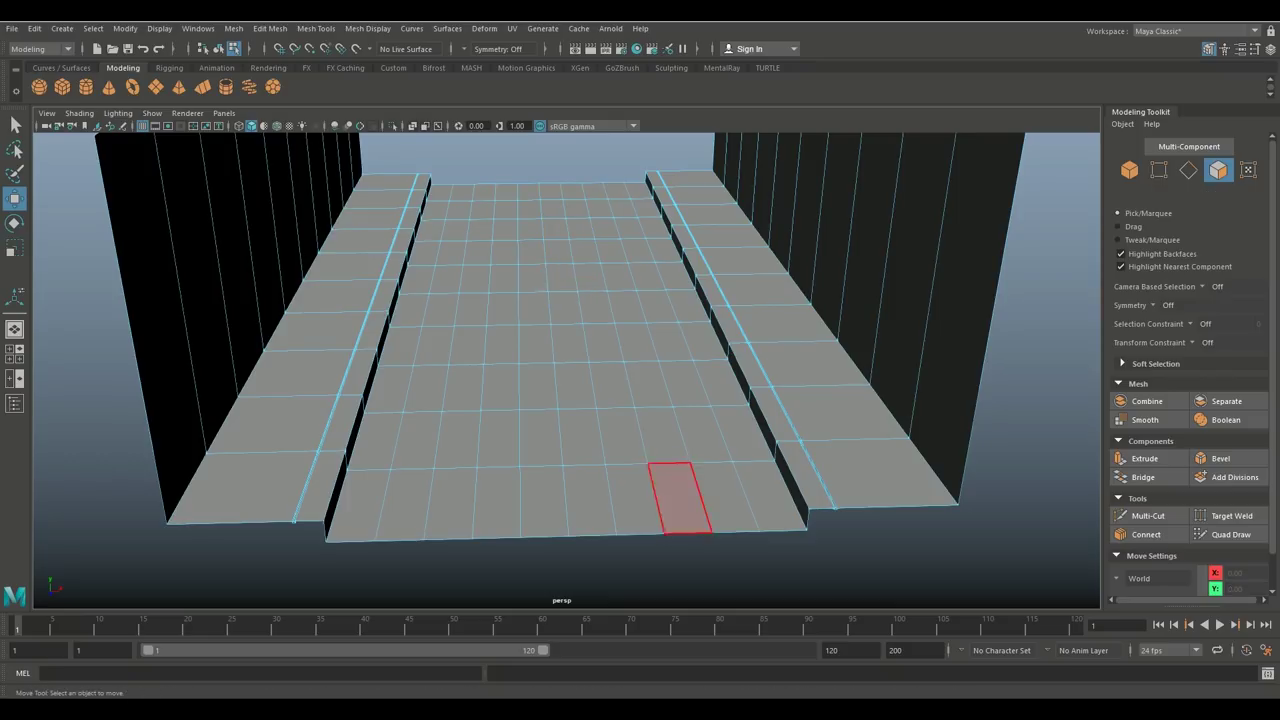
- Bevel the upper curb edges on both sides of the road with a fraction of 0.3 and 4 segments
right_click_drag(318, 315, 318, 279)
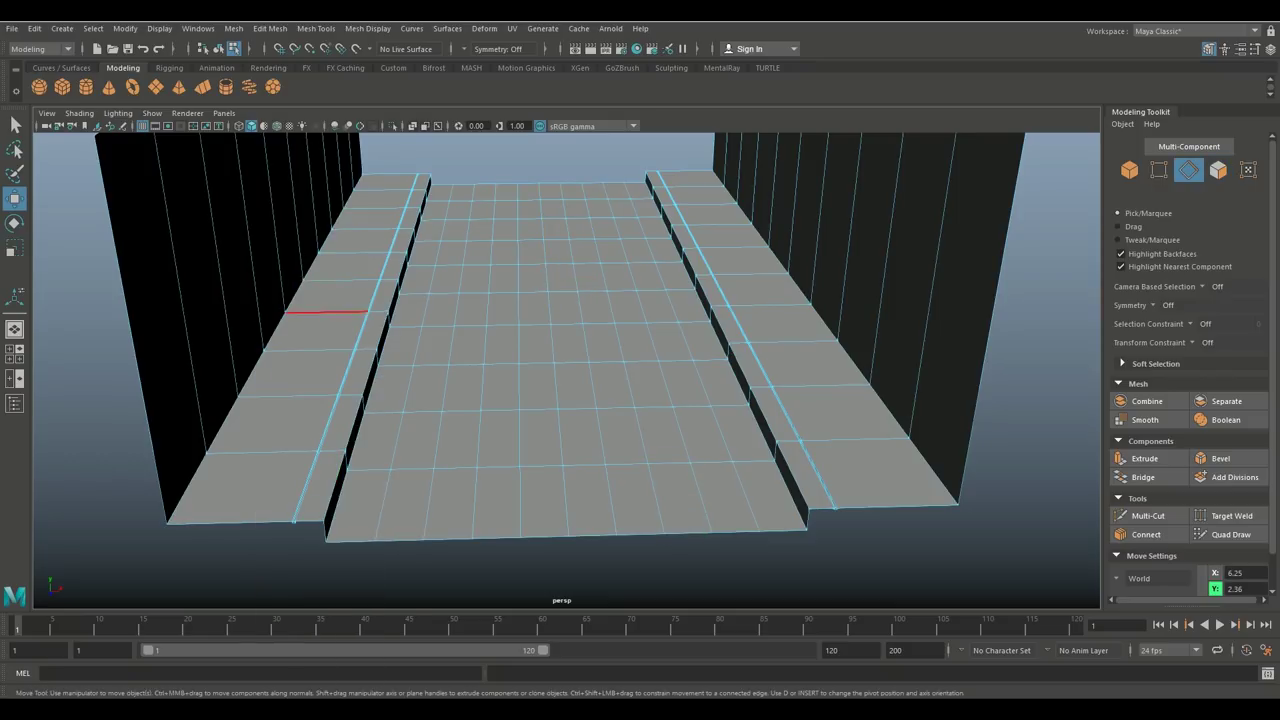
left_click(333, 490)
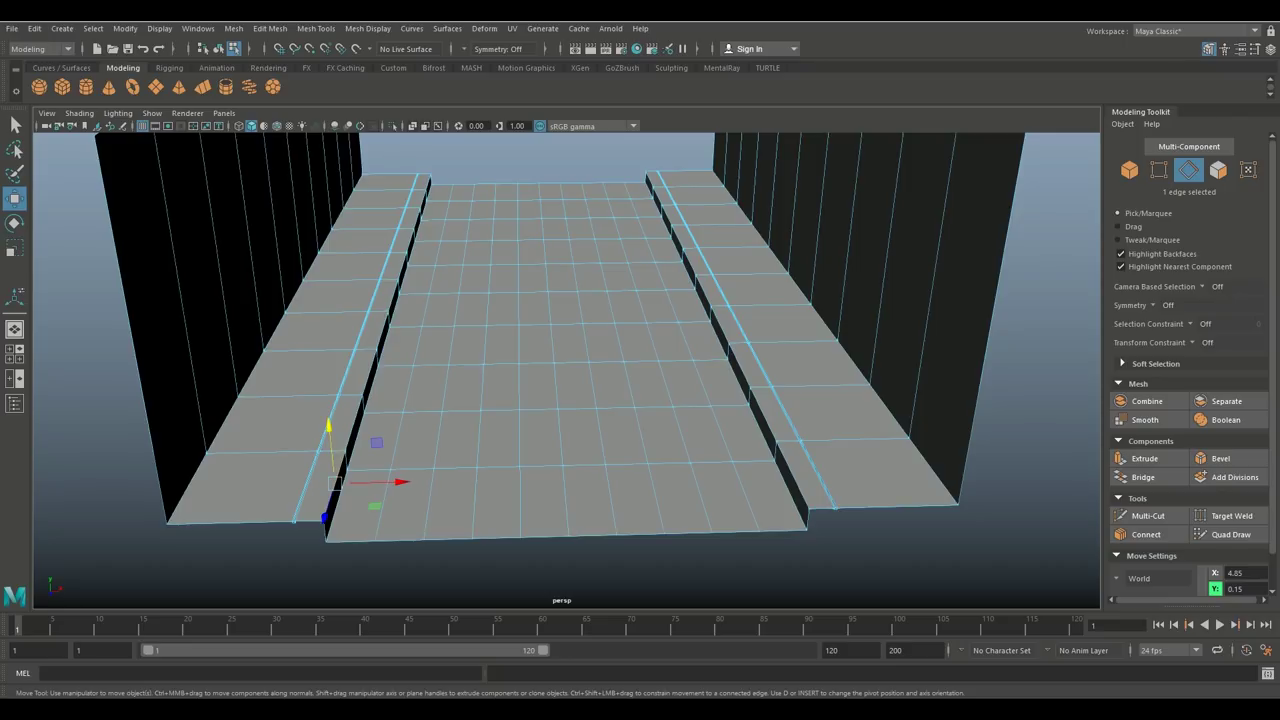
double_click(428, 182)
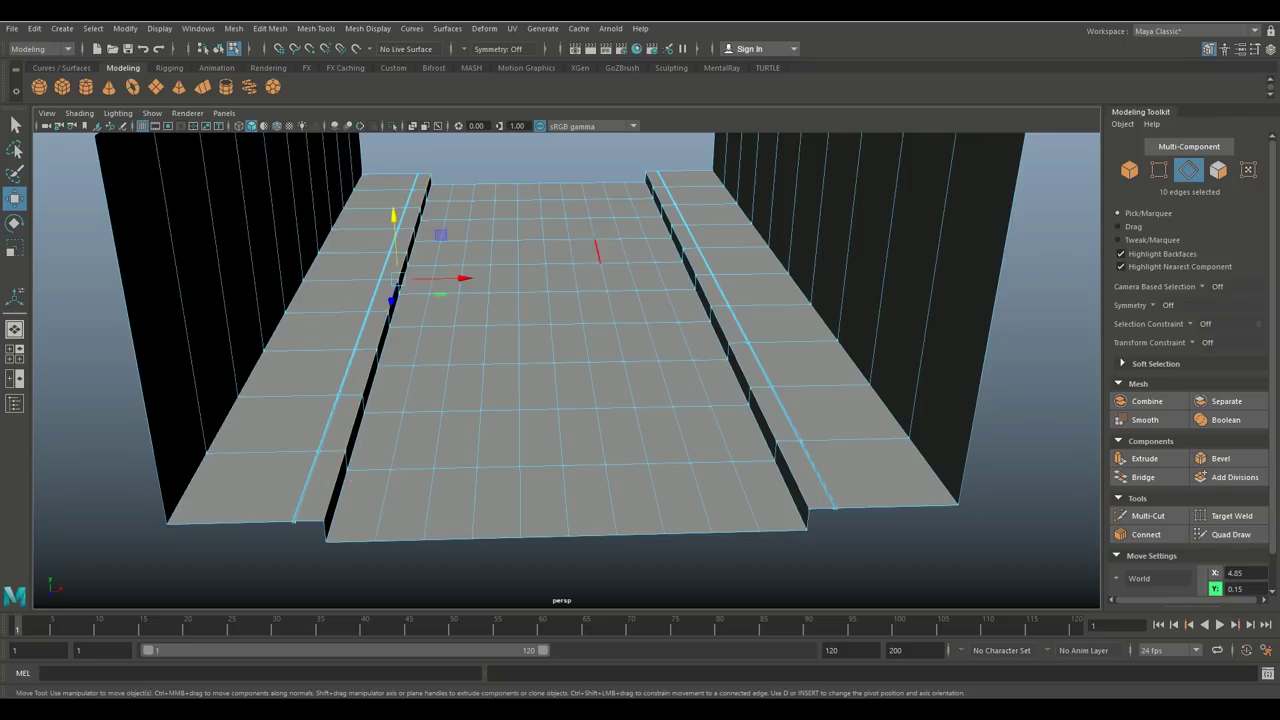
left_click(650, 182, "shift")
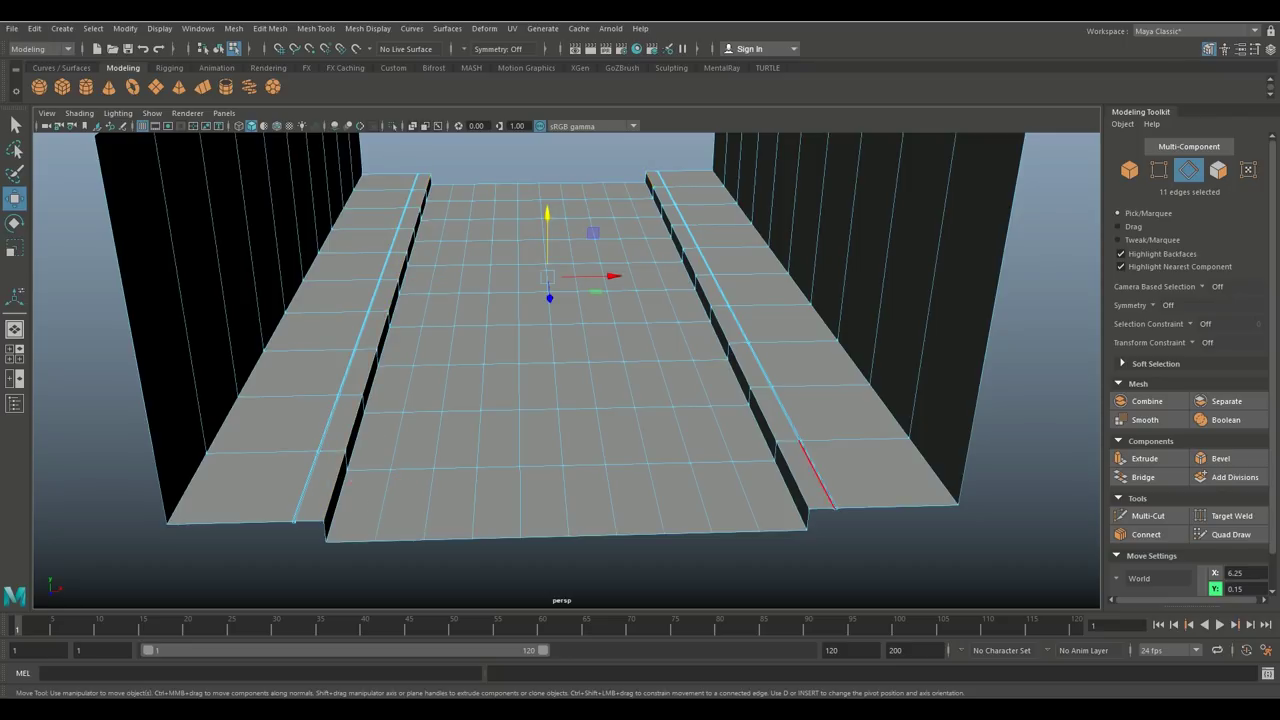
left_click(790, 474, "shift")
left_click(270, 28)
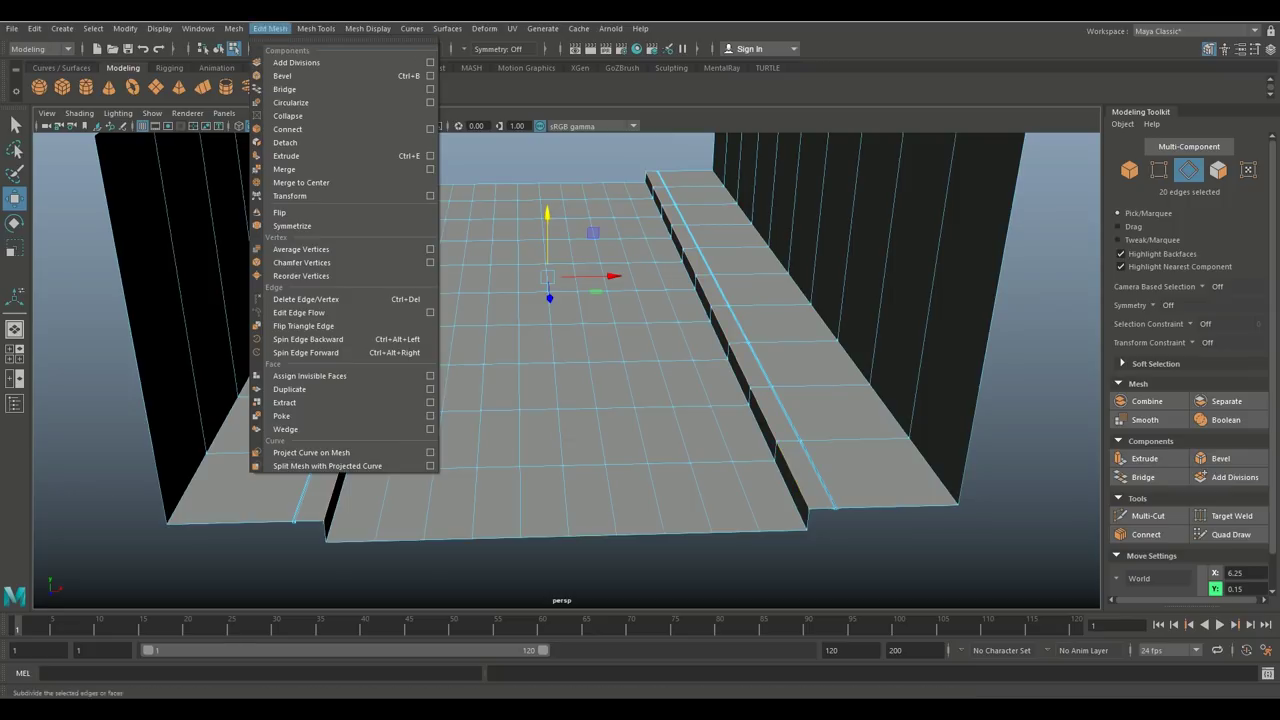
left_click(282, 75)
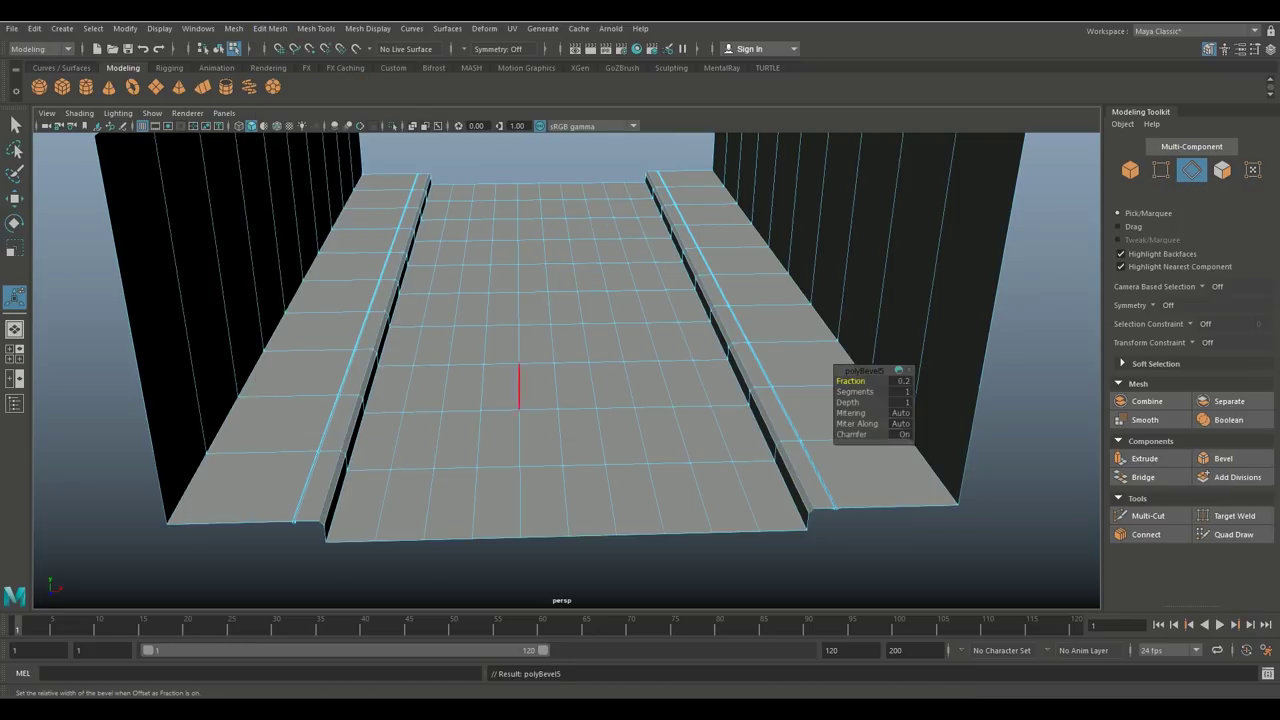
scroll(566, 370, "up", 3)
left_click_drag(851, 381, 892, 392)
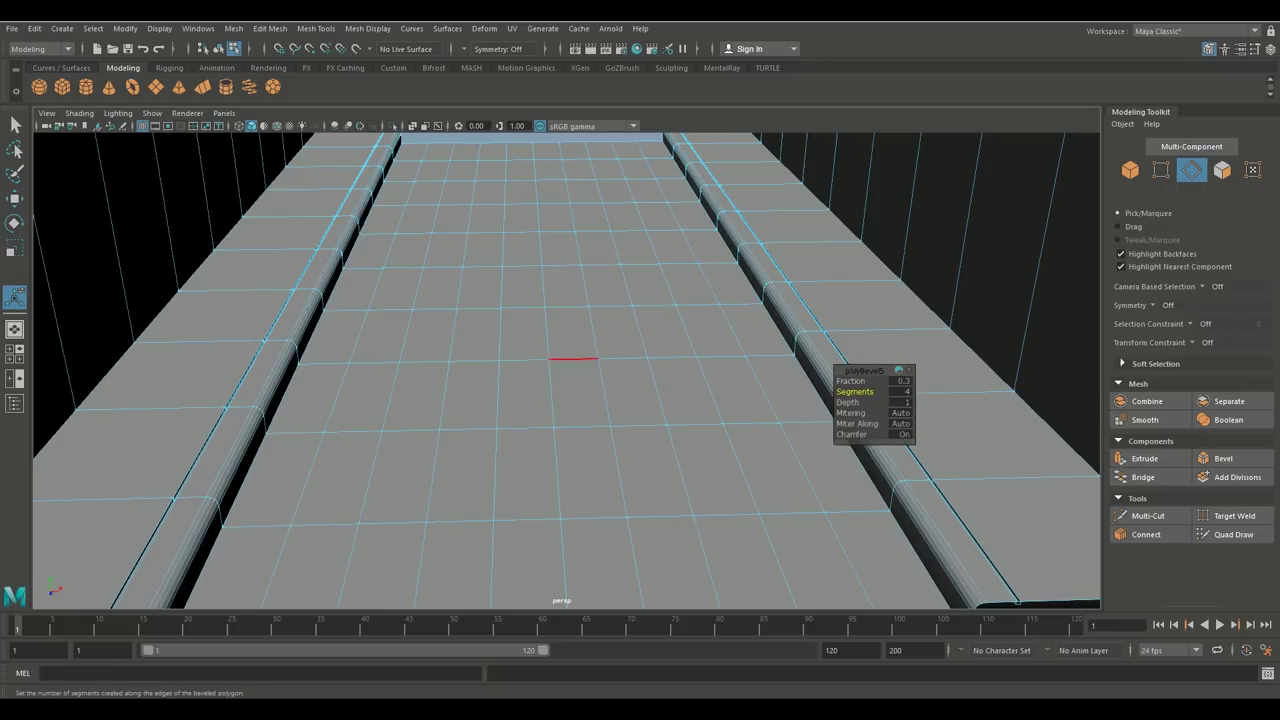
- Examine the rounded curbs and sidewalk grooves from several angles
scroll(573, 358, "down", 6)
left_click(562, 548)
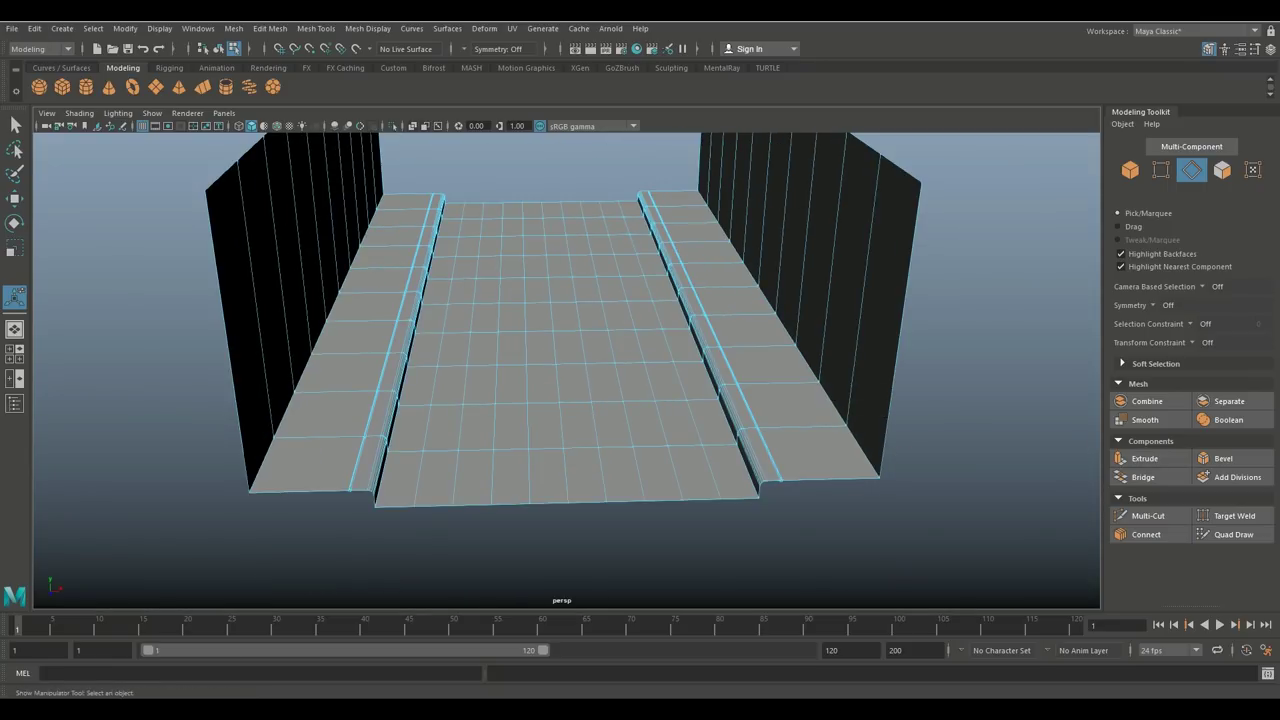
left_click_drag(620, 370, 453, 418, "alt")
middle_click_drag(424, 352, 420, 432, "alt")
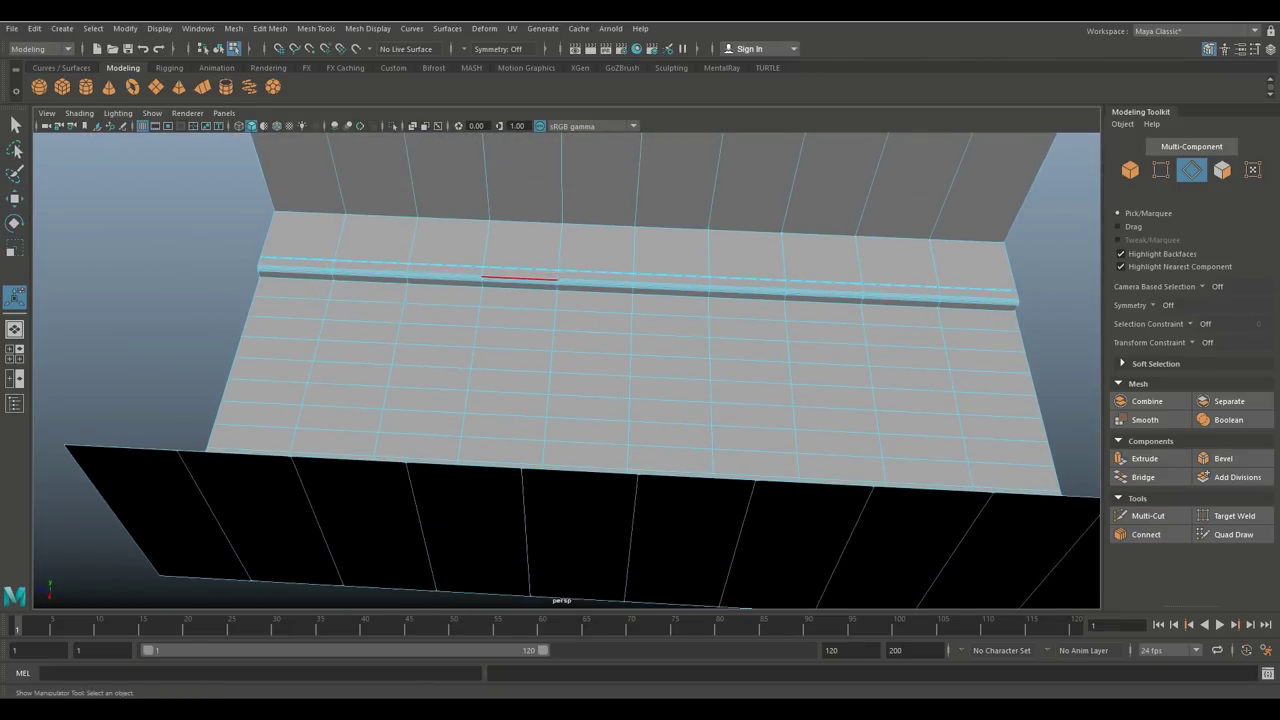
scroll(494, 302, "up", 2)
left_click_drag(480, 338, 550, 400, "alt")
scroll(655, 330, "up", 2)
scroll(655, 330, "down", 2)
left_click_drag(655, 328, 620, 332, "alt")
left_click_drag(714, 335, 717, 366, "alt")
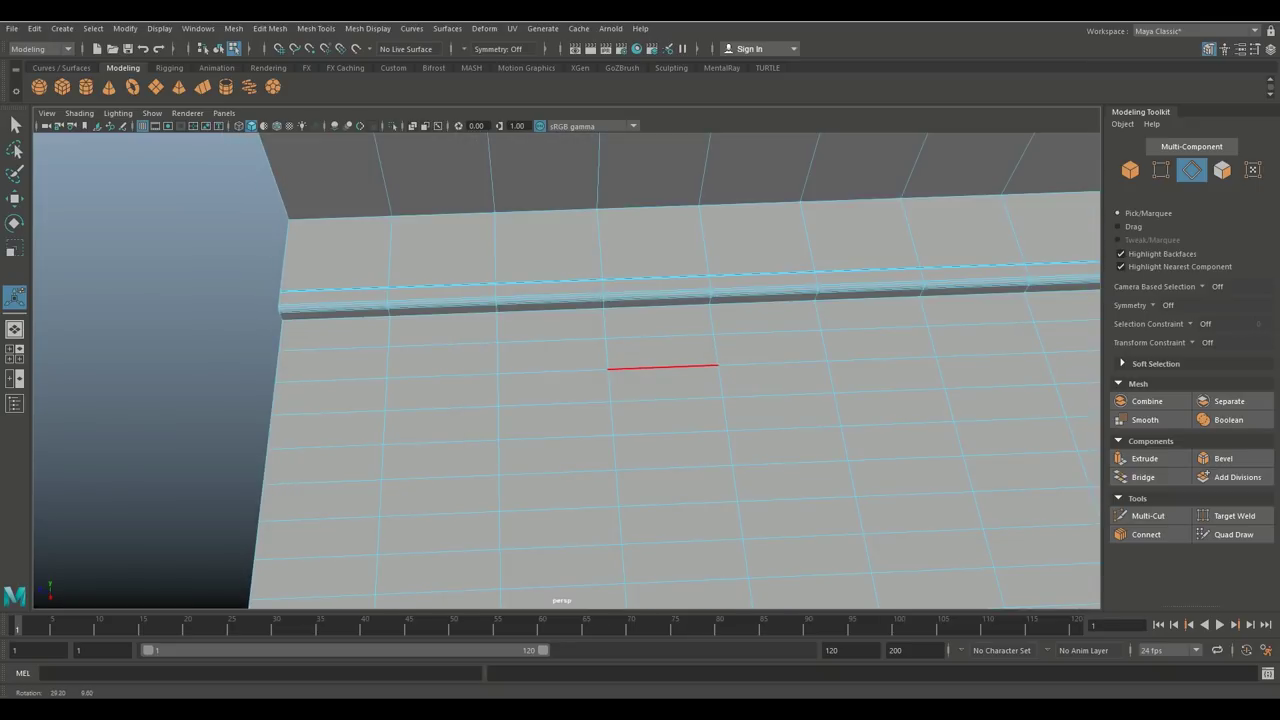
left_click_drag(610, 367, 748, 322, "alt")
scroll(742, 325, "down", 3)
left_click_drag(766, 371, 641, 348, "alt")
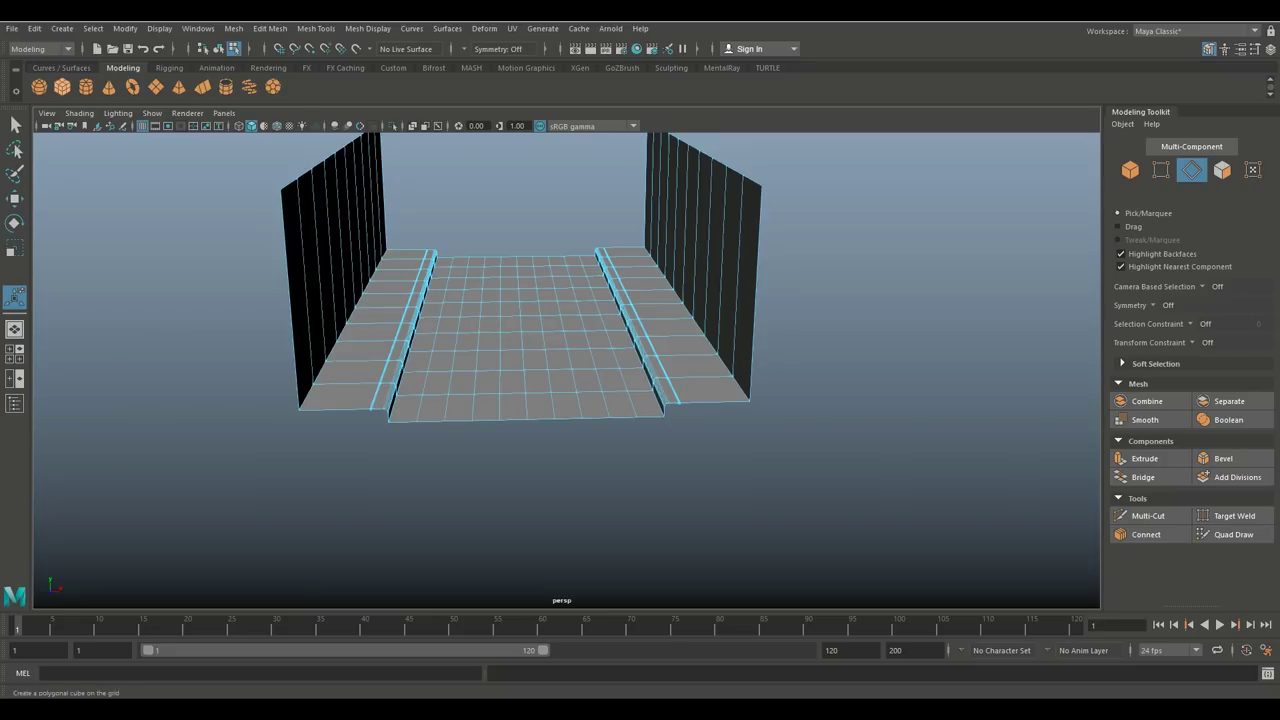
- Create a polygon cube and scale it into a flat, elongated brick, about 3.42 in X and 0.54 in Y
left_click(62, 86)
scroll(566, 370, "down", 5)
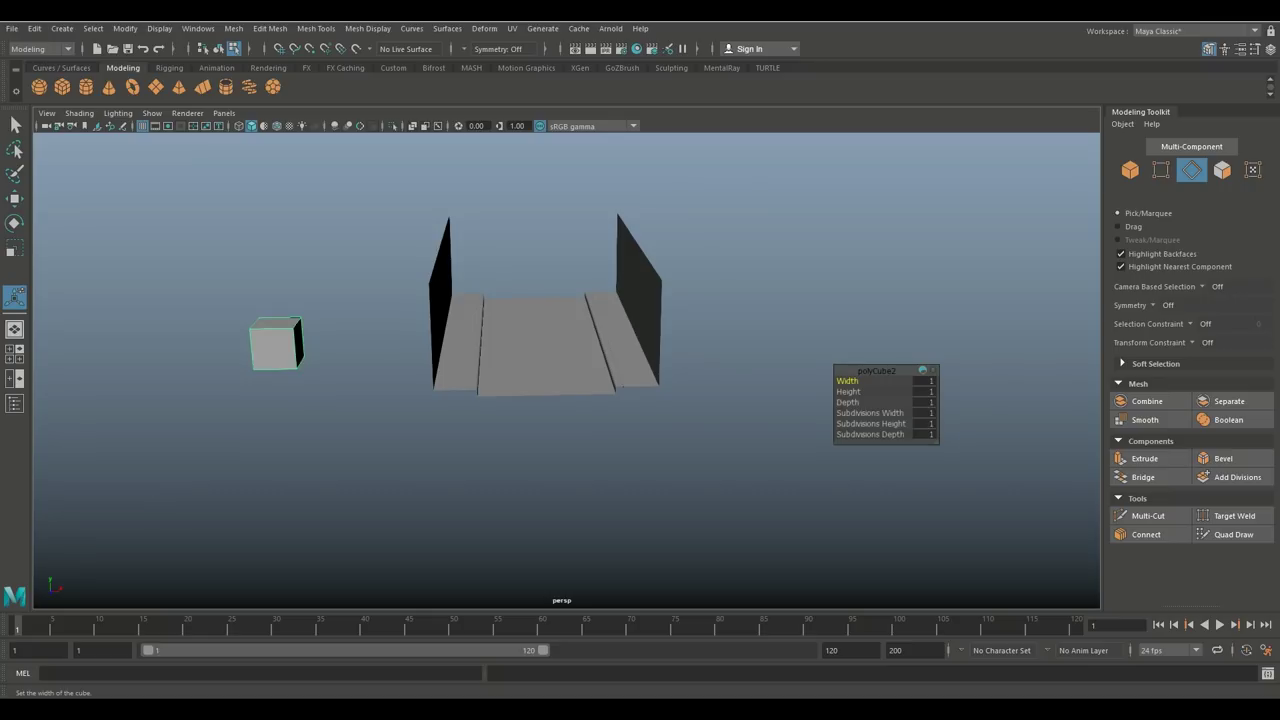
key("r")
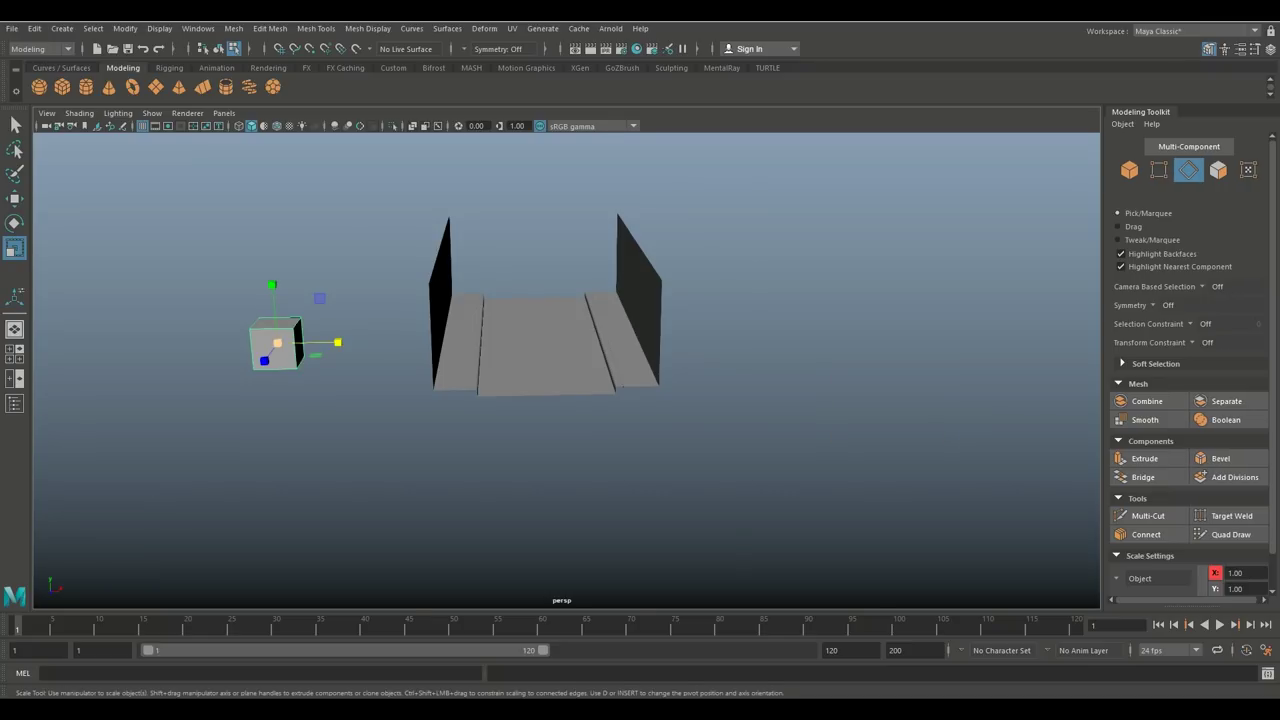
key("f")
scroll(566, 370, "down", 3)
left_click_drag(626, 370, 566, 338)
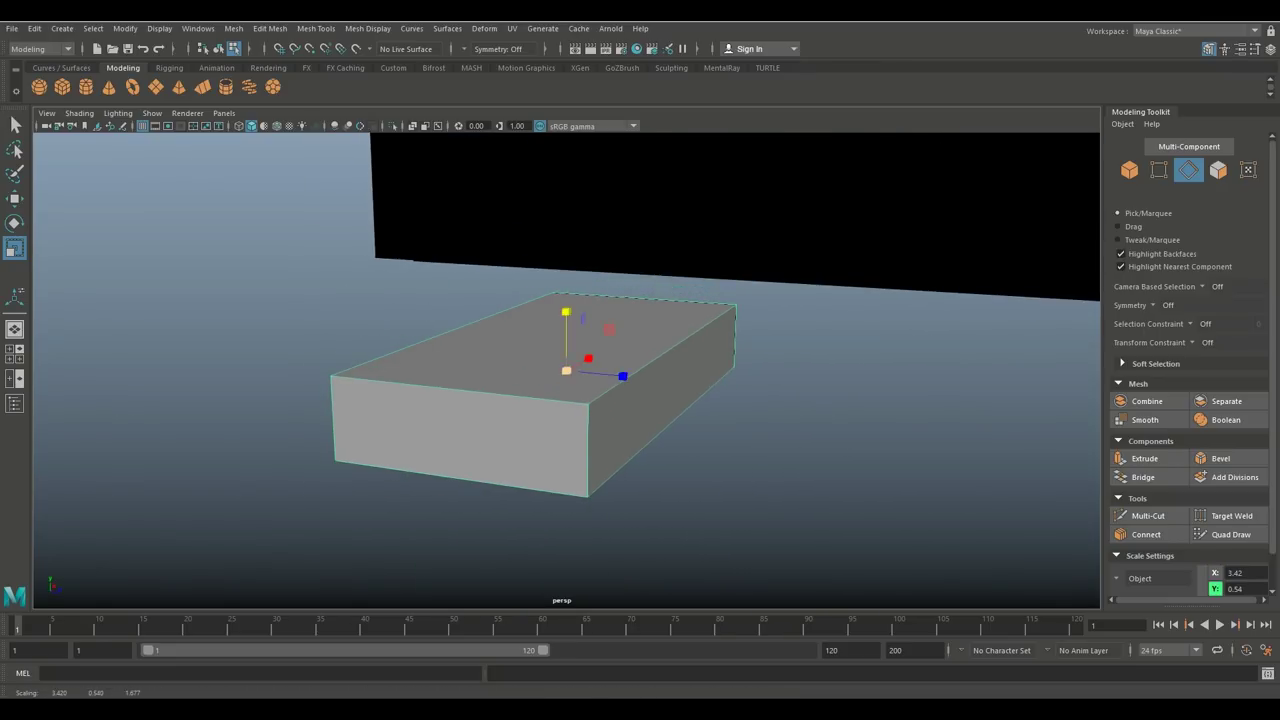
left_click_drag(623, 371, 525, 335)
- Bevel the brick's four top edges at a fraction of 0.2 with extra segments and return to object selection
right_click_drag(687, 317, 687, 280)
left_click(680, 346)
left_click(594, 302, "shift")
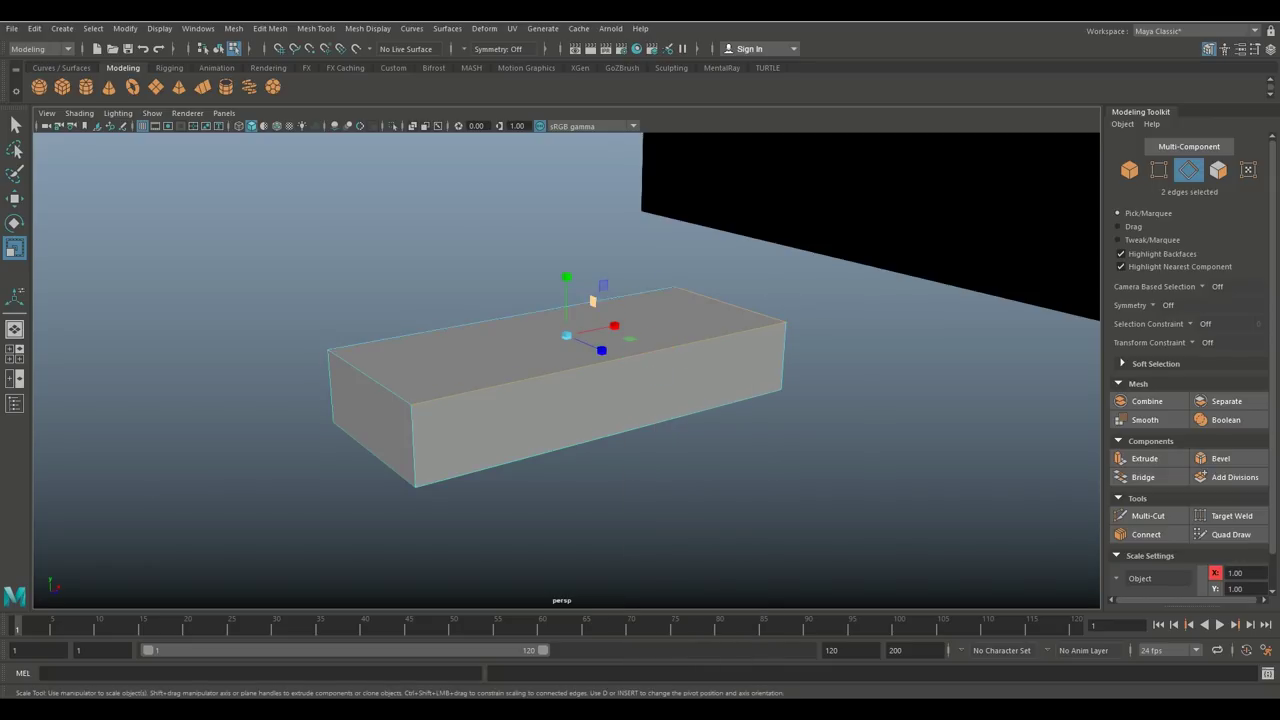
left_click(500, 319, "shift")
left_click(370, 377, "shift")
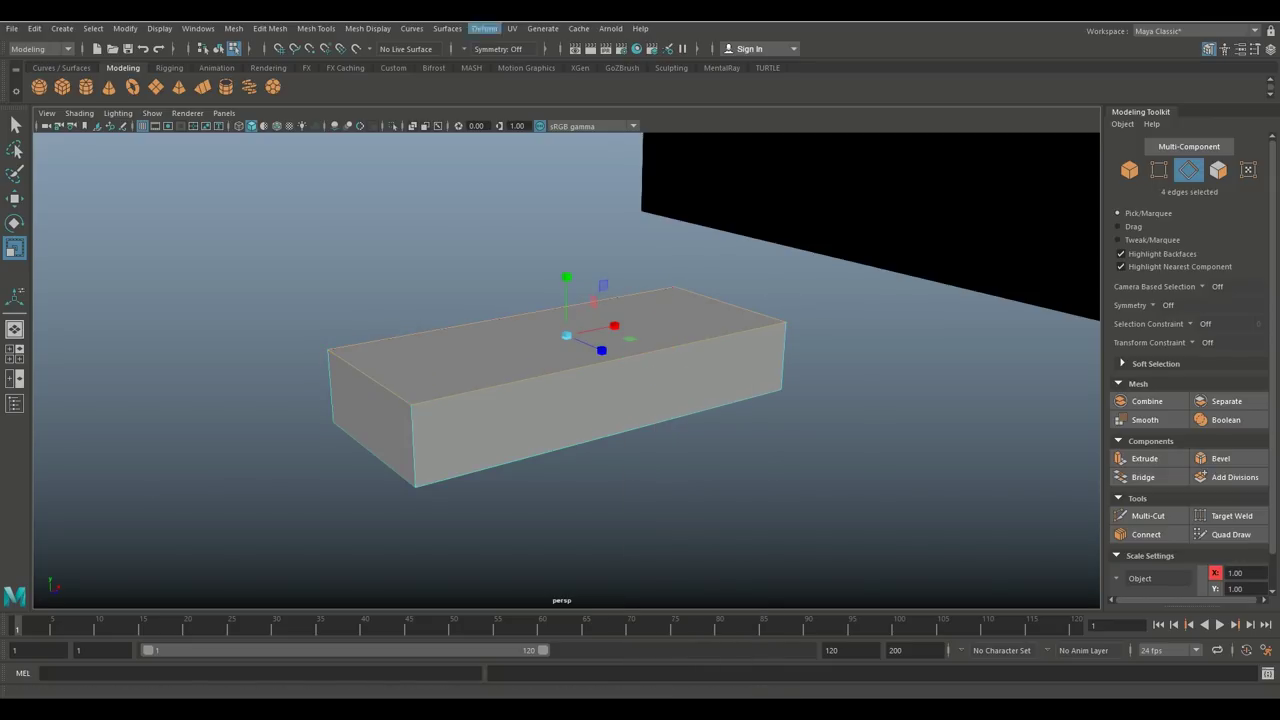
left_click(270, 29)
left_click(282, 75)
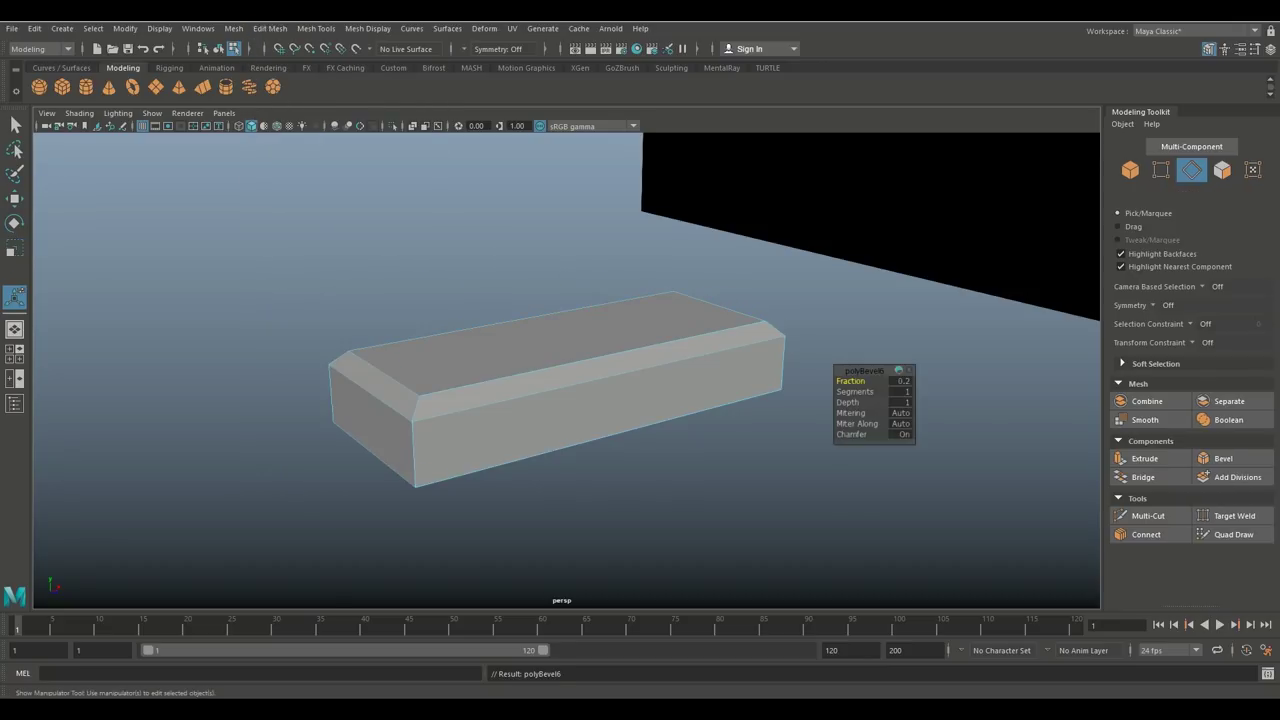
left_click_drag(855, 392, 870, 392)
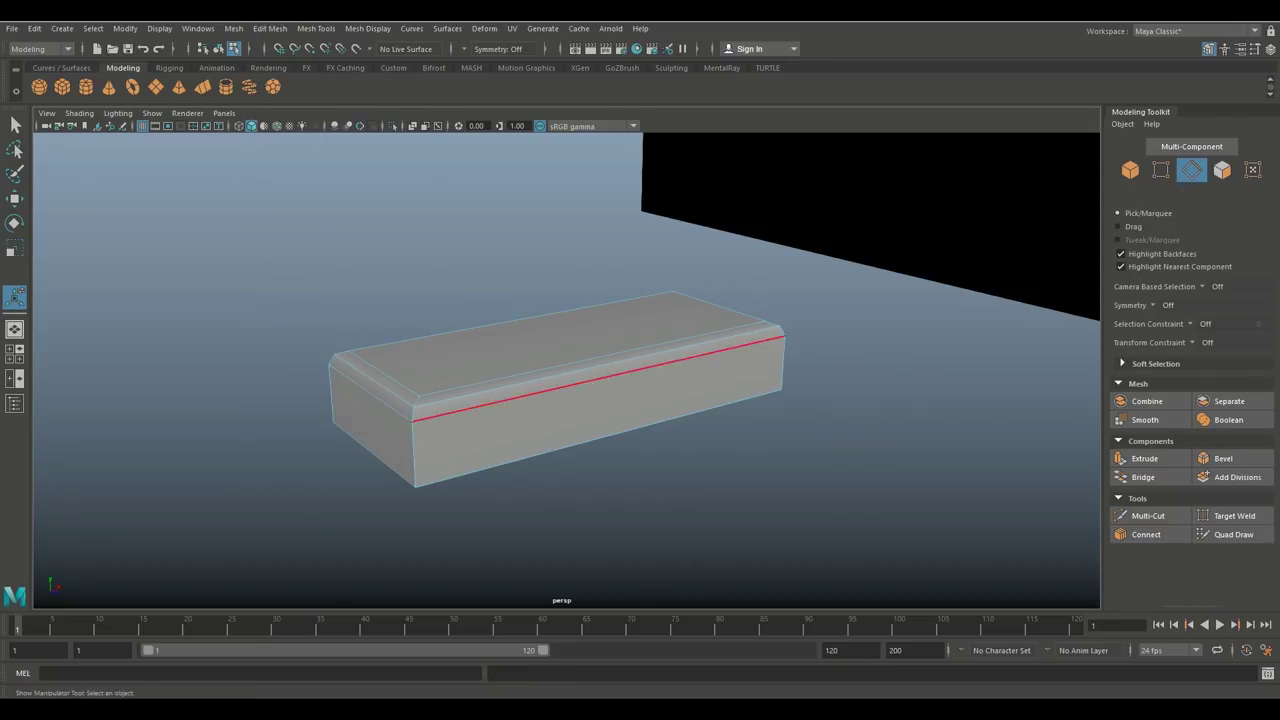
right_click(654, 315)
left_click(720, 296)
- Move the brick onto the road at about 5.89 along X and scale it down to about 0.35 in X and 0.06 in Y
scroll(720, 296, "down", 5)
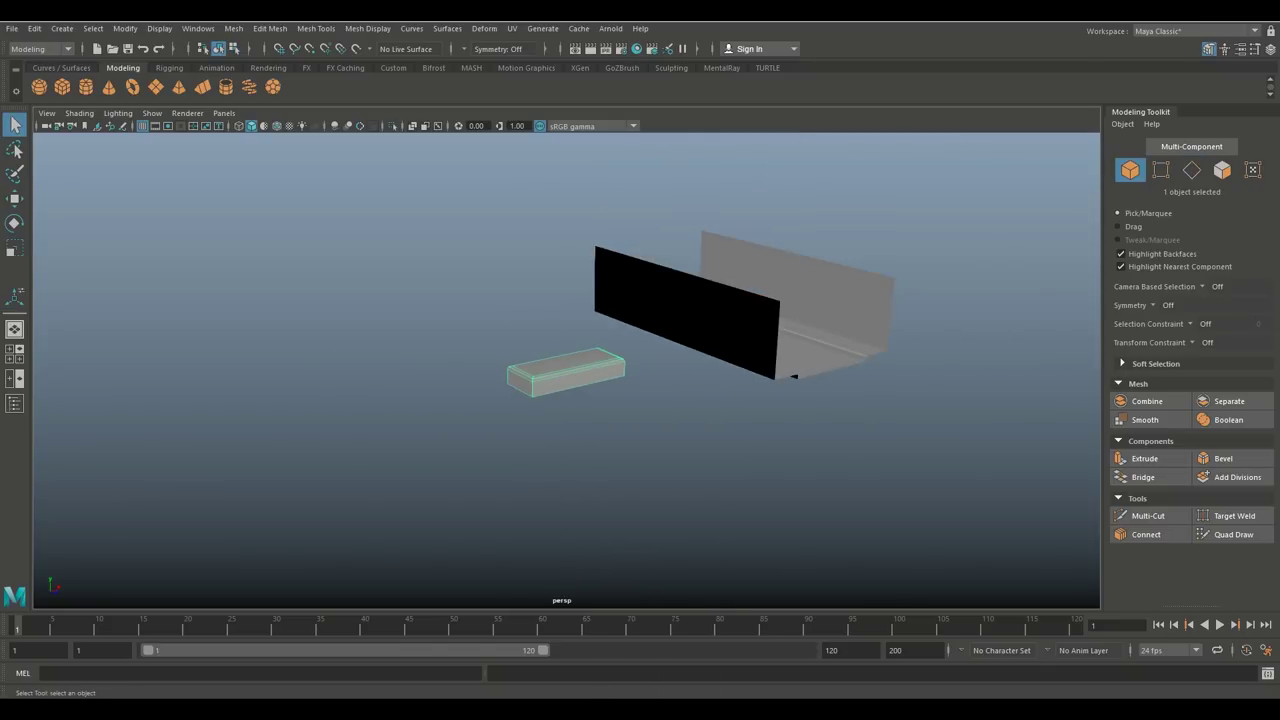
left_click_drag(700, 400, 760, 360, "alt")
key("w")
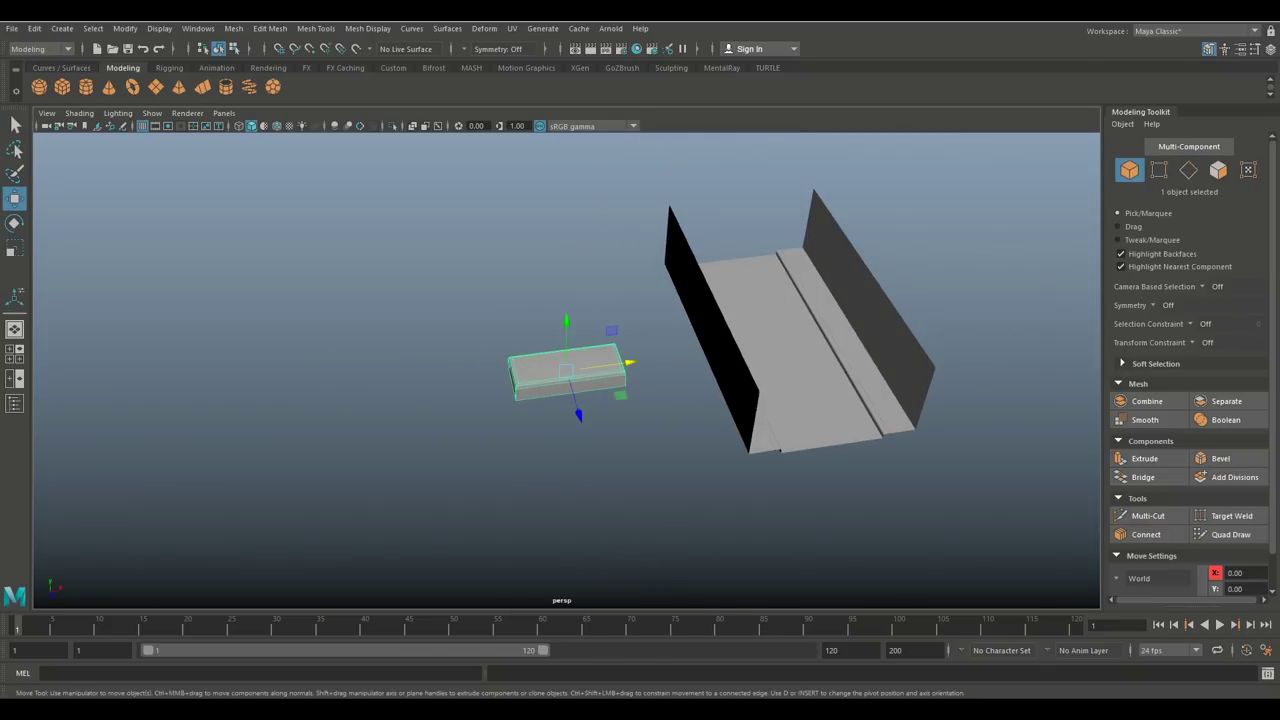
left_click_drag(628, 362, 829, 336)
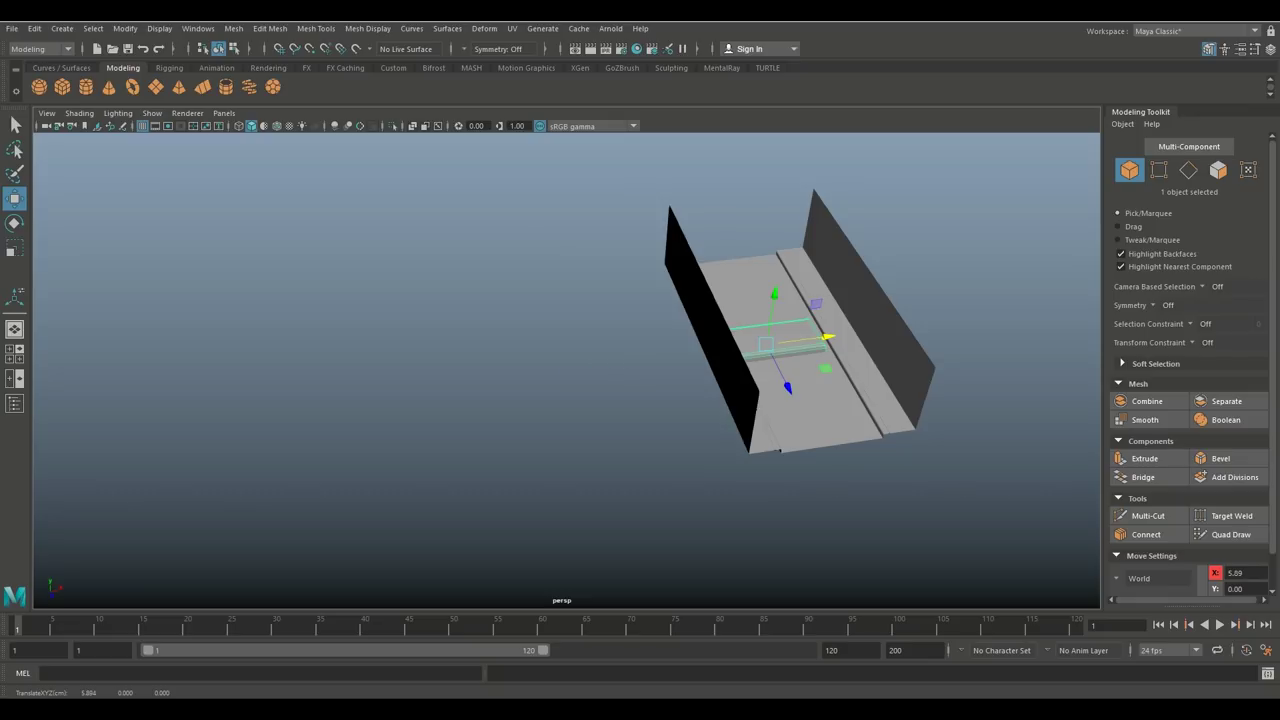
key("f")
scroll(566, 370, "down", 8)
left_click_drag(566, 370, 466, 371, "alt")
key("r")
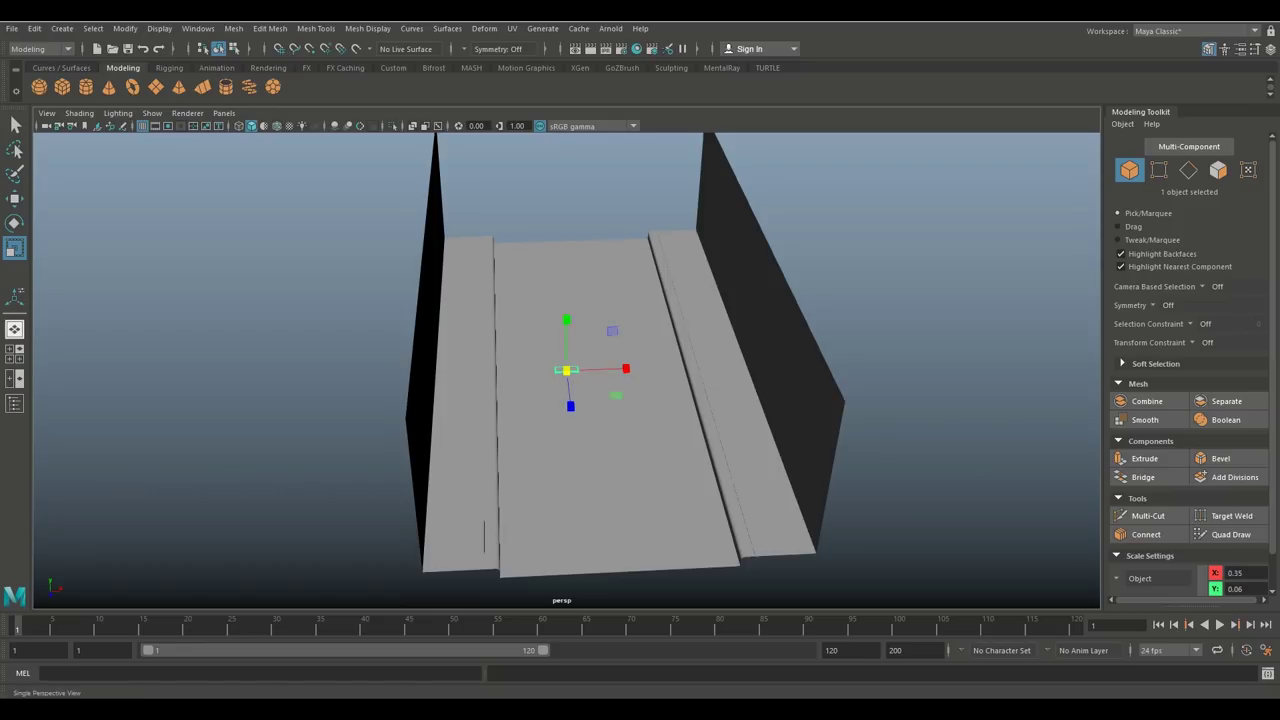
- In the top view, rotate the brick about 45 degrees around Y and duplicate it
key("space")
key("space")
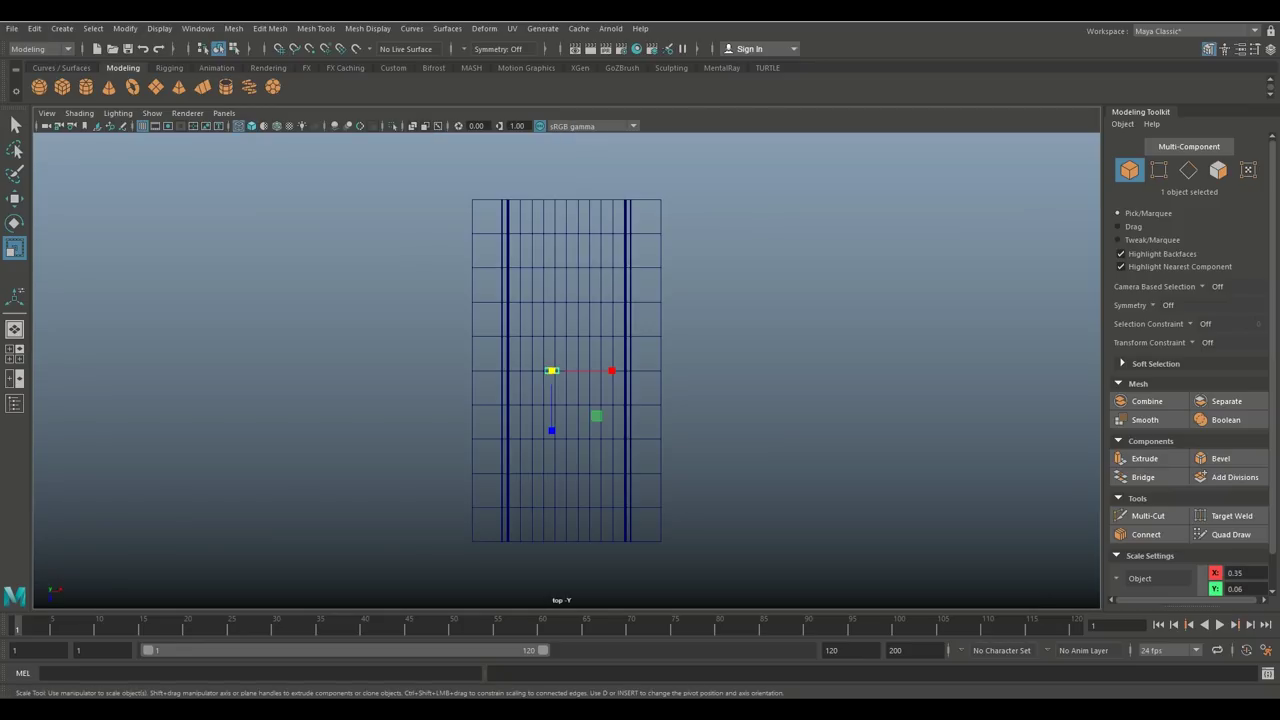
key("f")
scroll(566, 371, "down", 15)
scroll(566, 371, "up", 5)
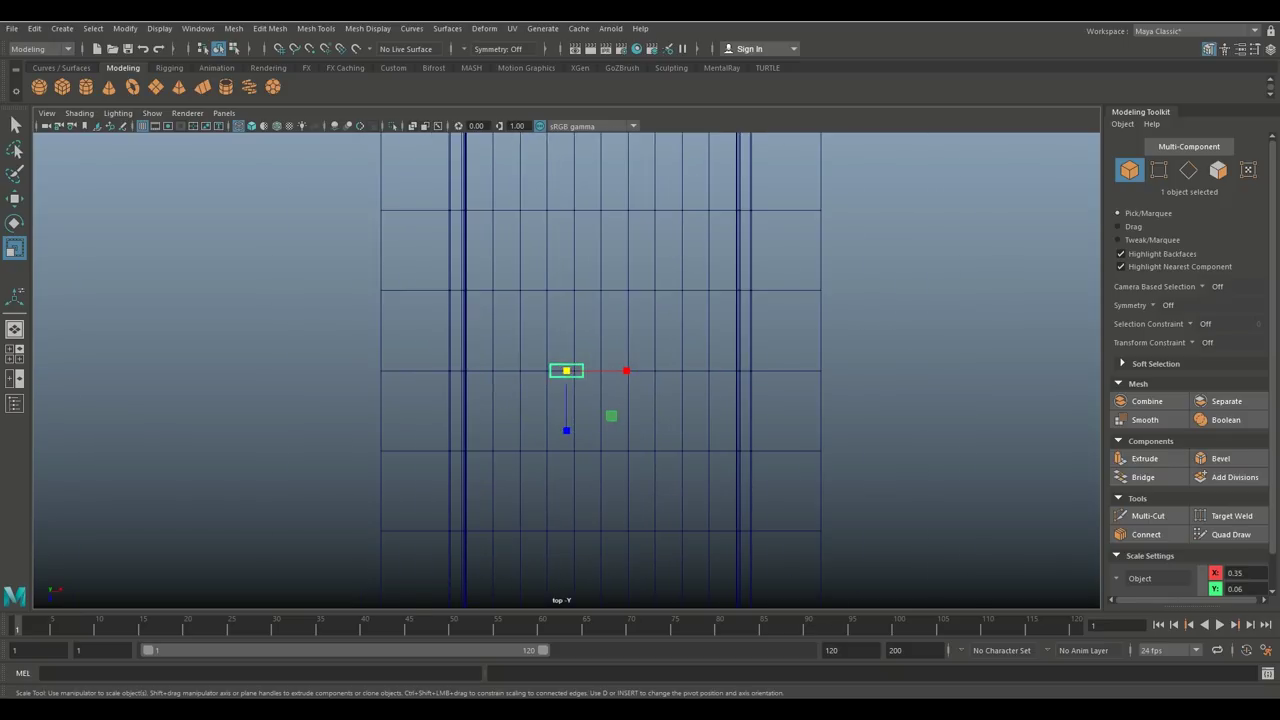
key("e")
left_click_drag(610, 317, 636, 368)
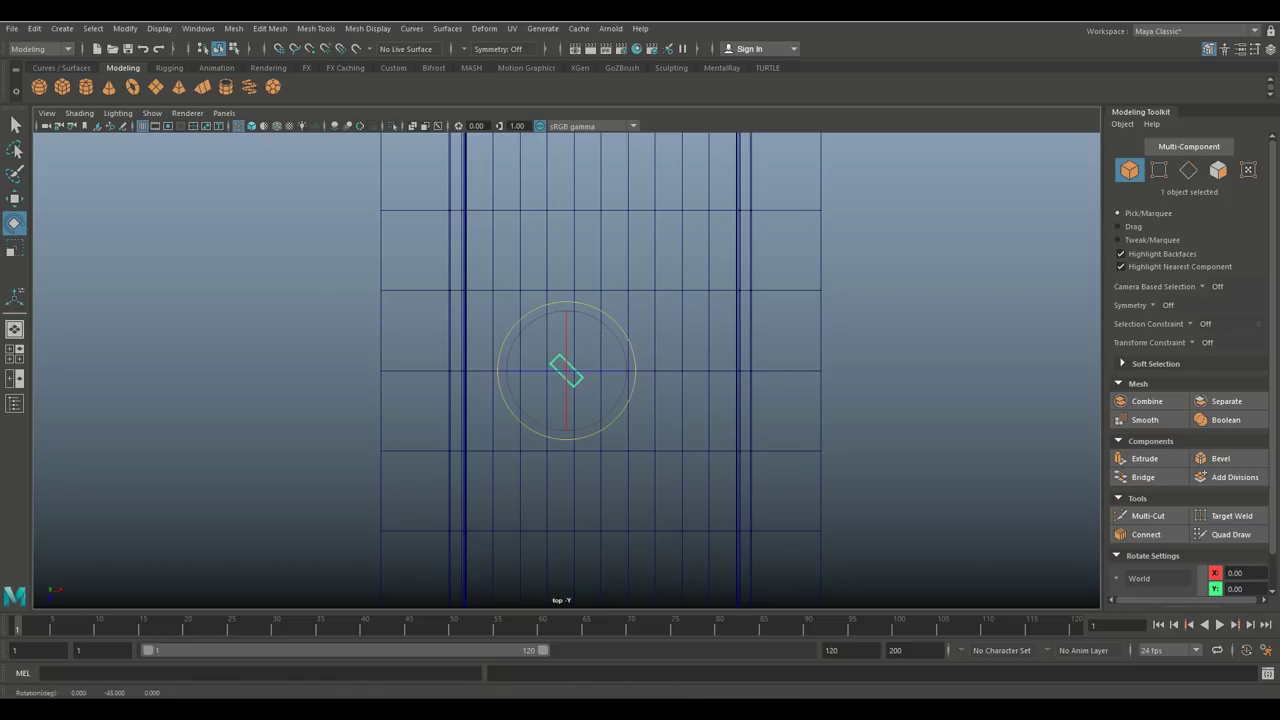
scroll(563, 371, "up", 2)
key("ctrl+d")
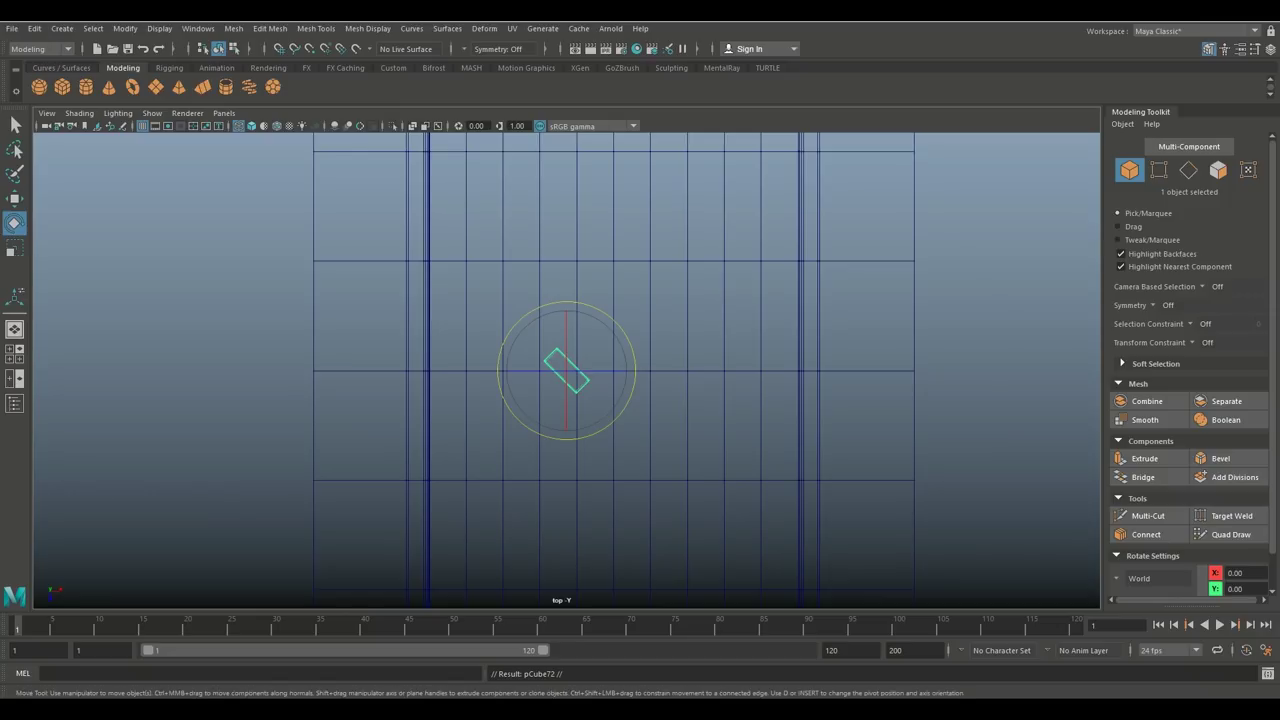
- Rotate the duplicate brick to the opposite diagonal and fit it against the first brick's end, at about 5.65 along X
key("w")
left_click_drag(566, 430, 566, 374)
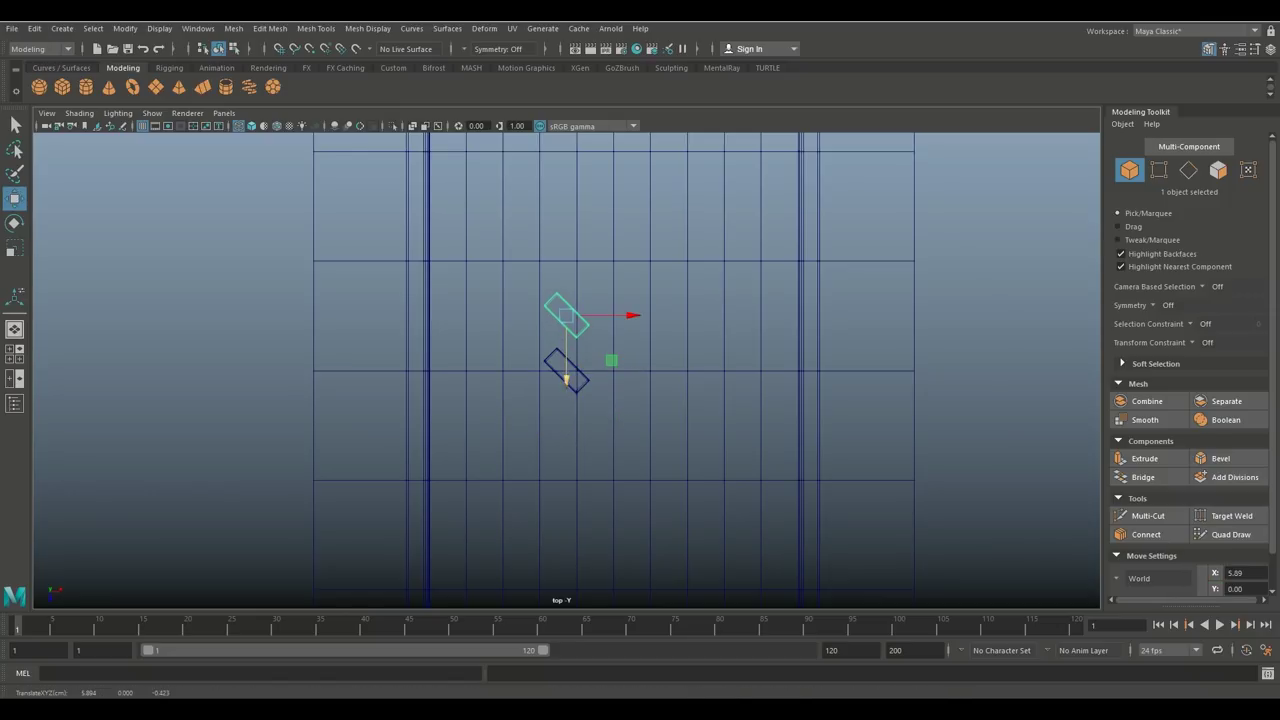
key("e")
left_click_drag(628, 284, 579, 383)
left_click_drag(635, 321, 533, 357)
key("w")
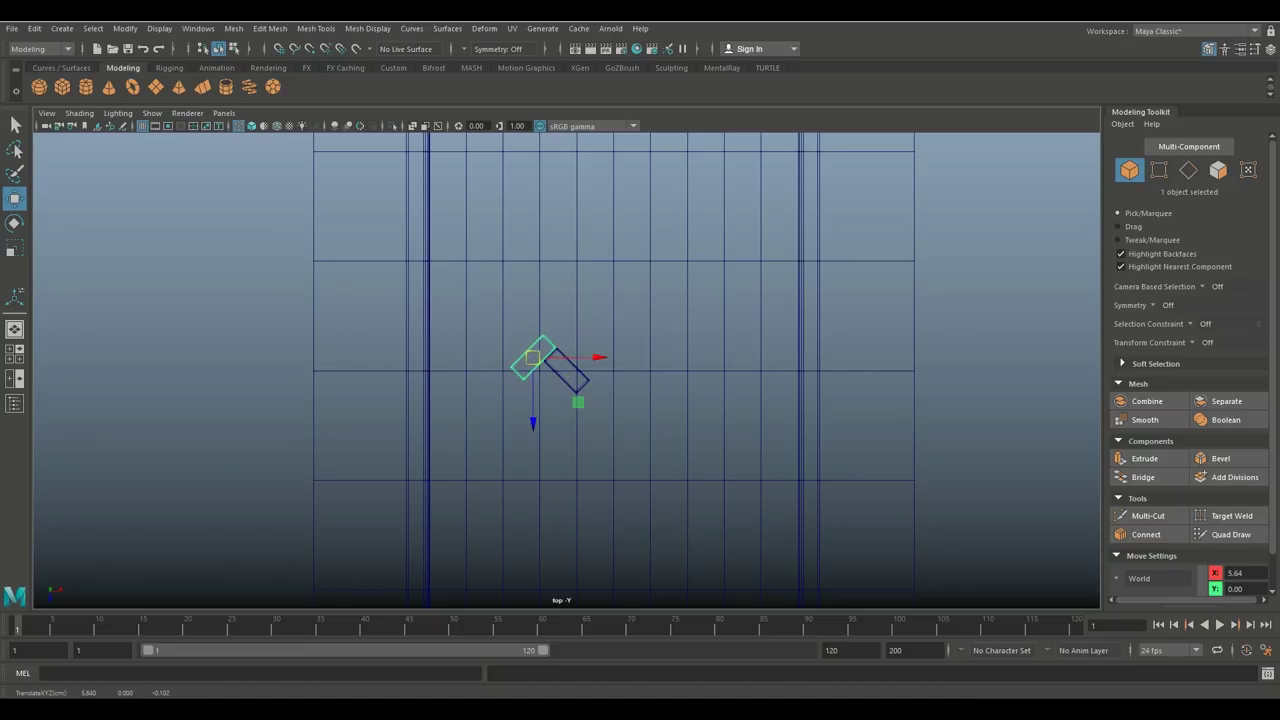
key("f")
left_click_drag(566, 371, 572, 369)
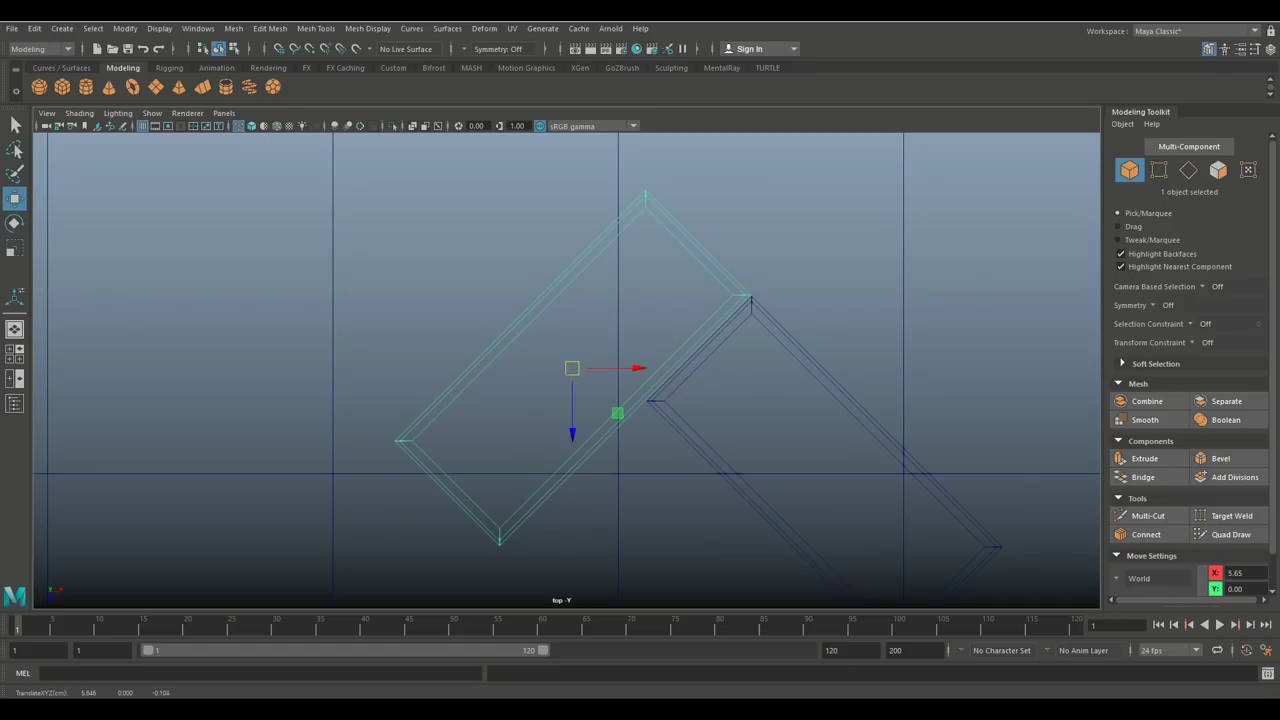
- Combine the two angled bricks into one mesh and move it over the road's edge, at about 4.65 along X
left_click(700, 452, "shift")
left_click(233, 28)
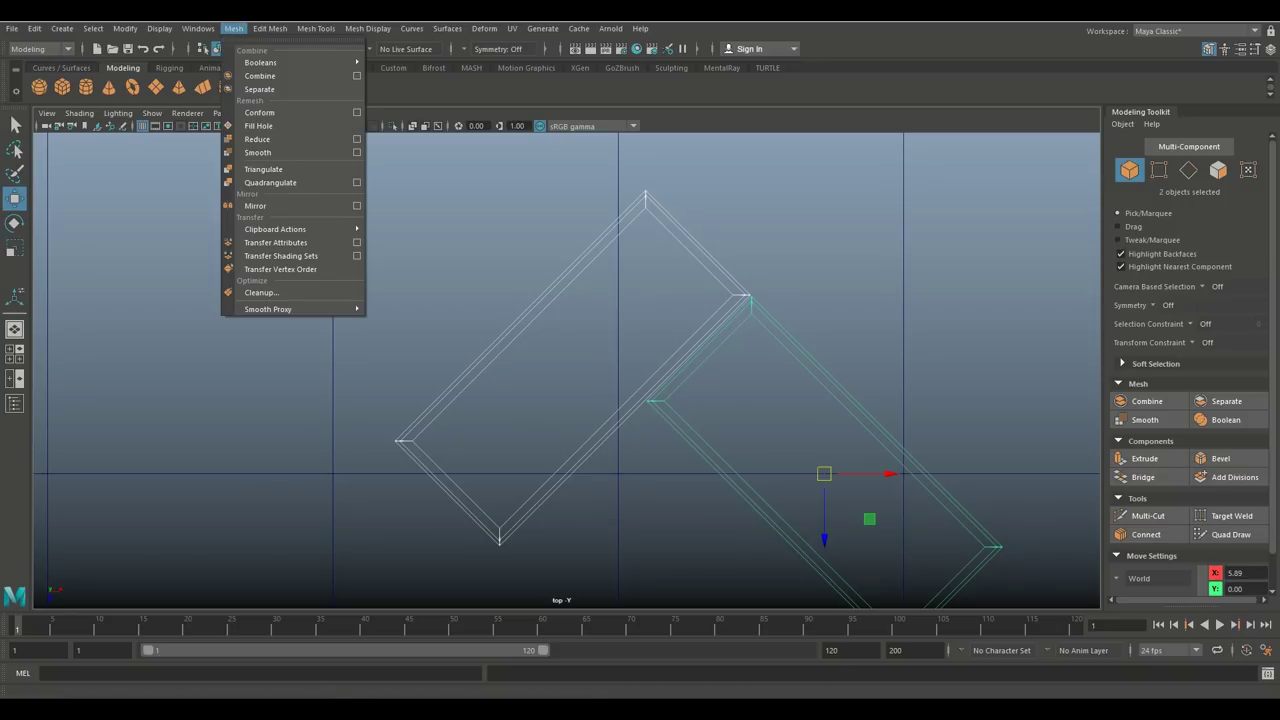
left_click(270, 75)
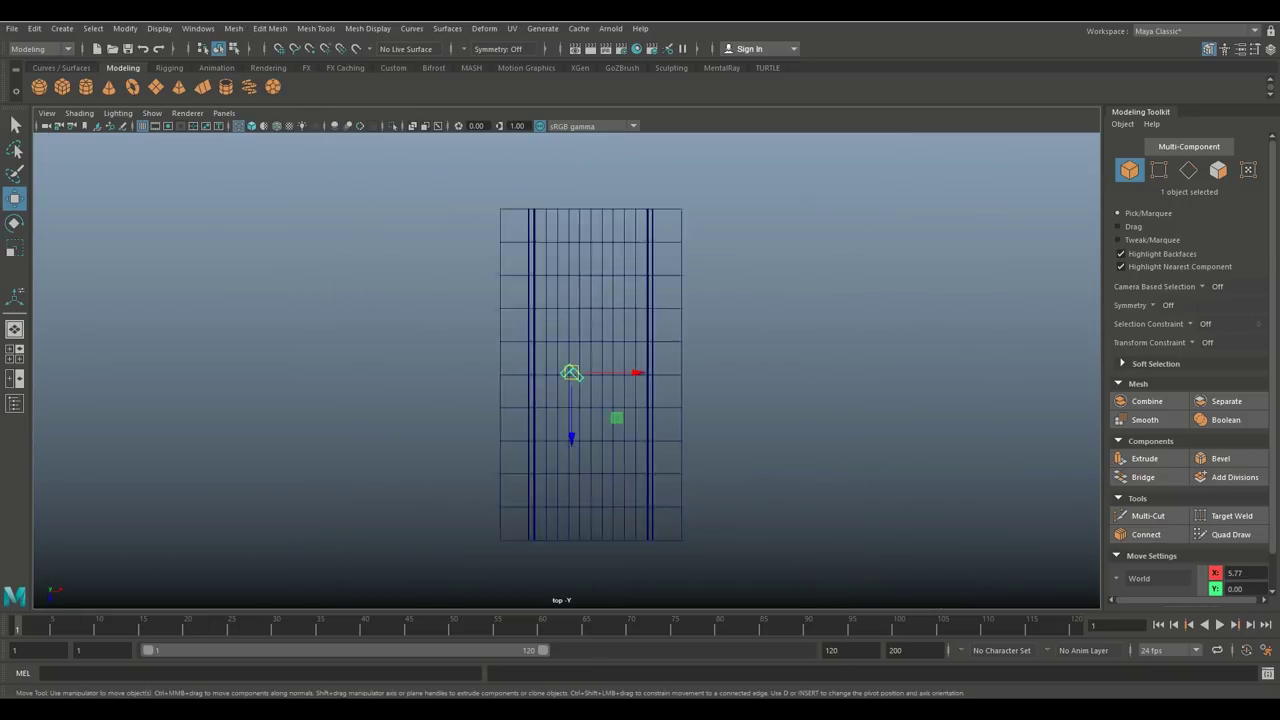
scroll(567, 372, "up", 5)
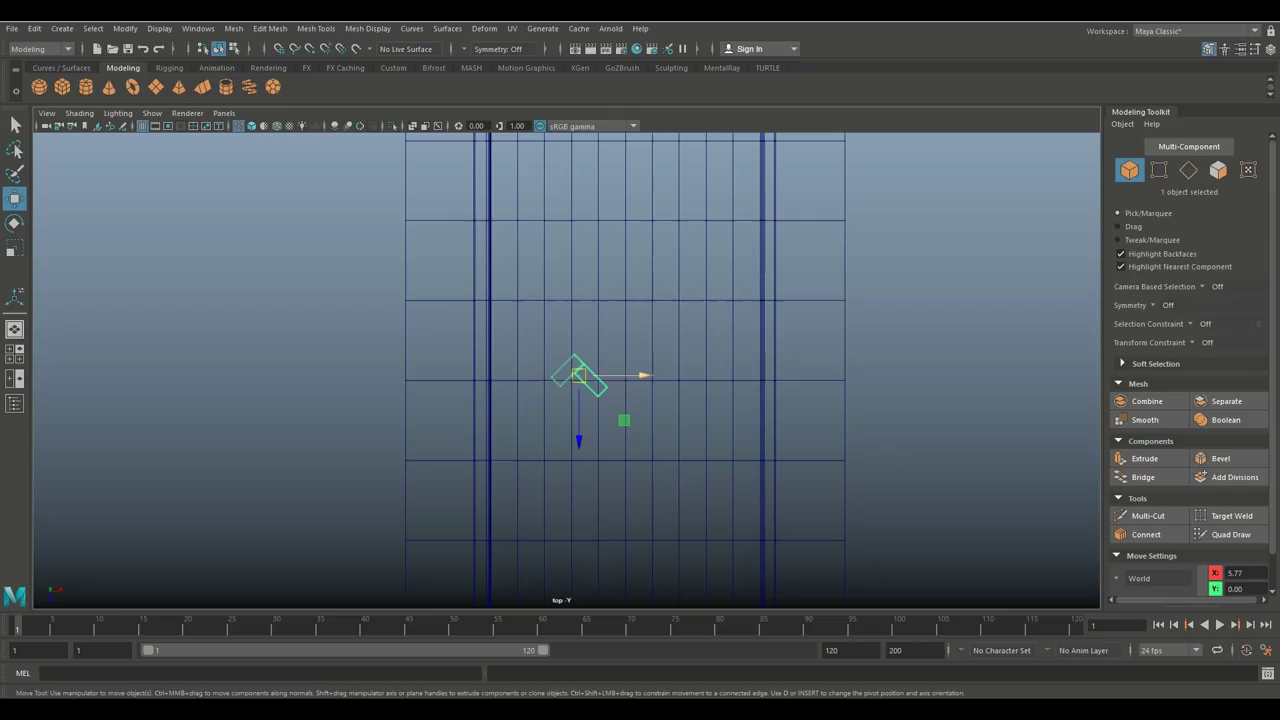
left_click_drag(642, 375, 536, 375)
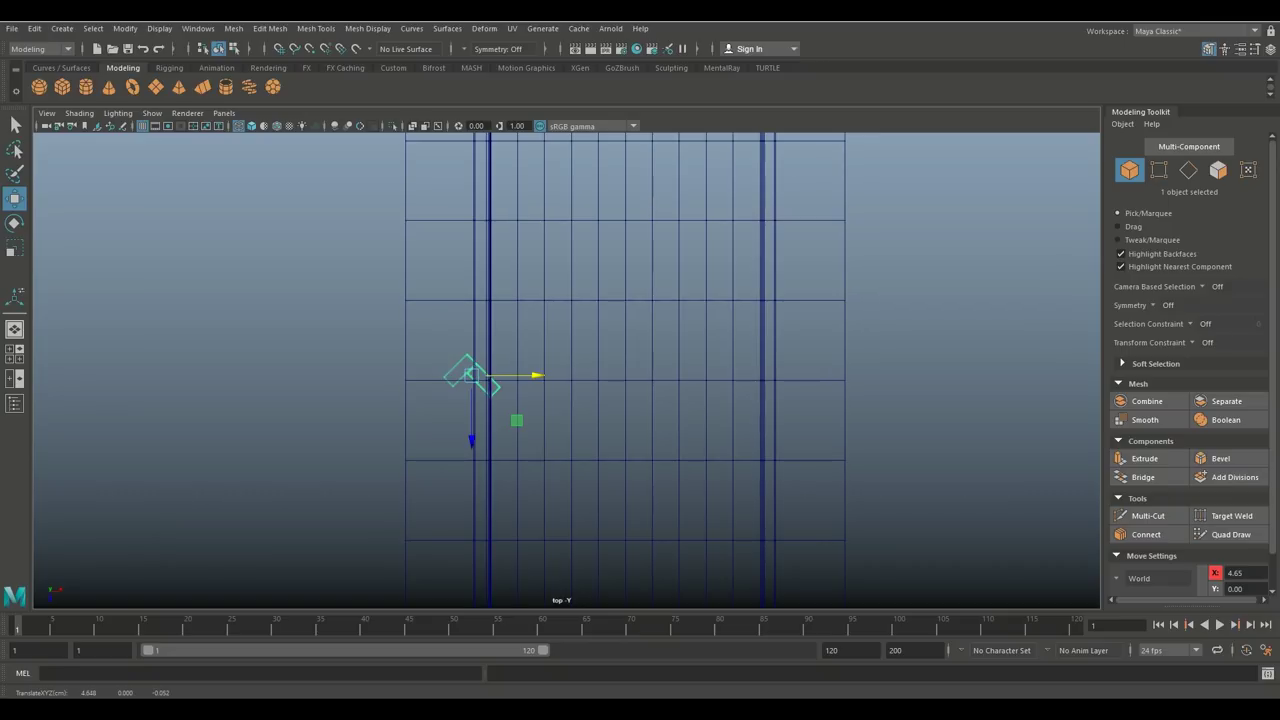
- Duplicate the brick pair and fit the copy snugly beside the original, at about 5.15 along X
key("ctrl+d")
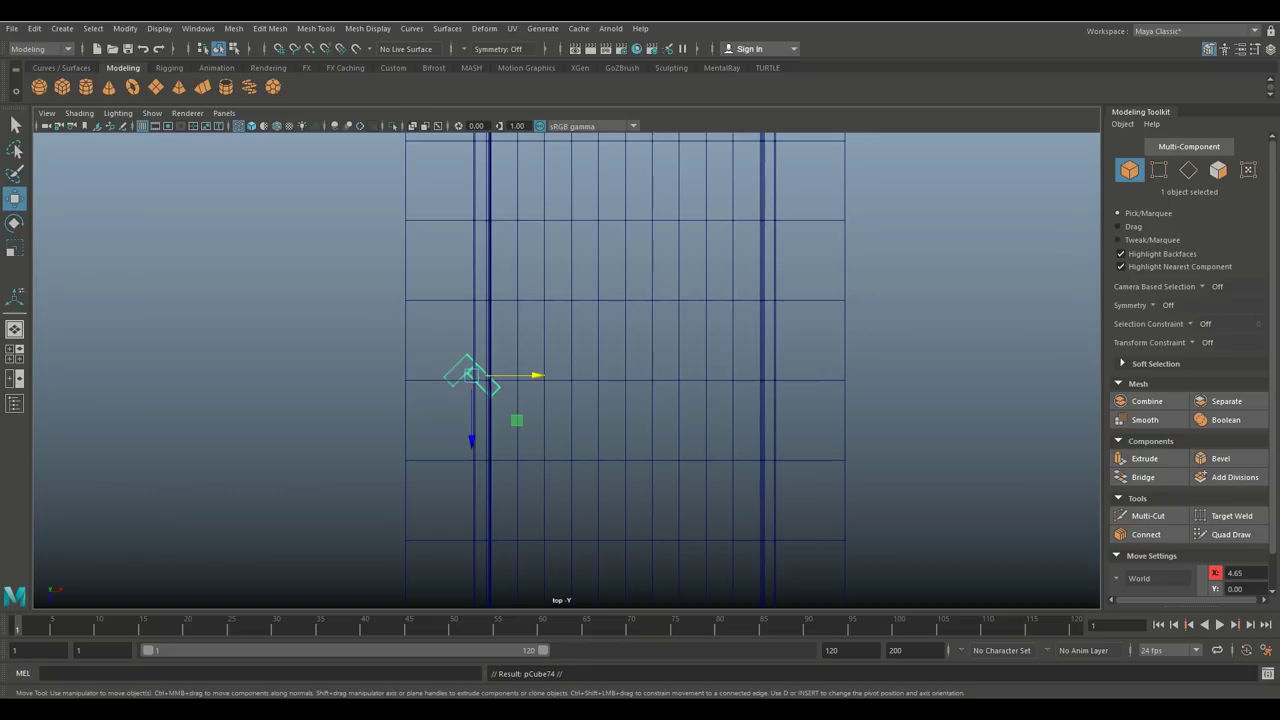
left_click_drag(536, 375, 588, 375)
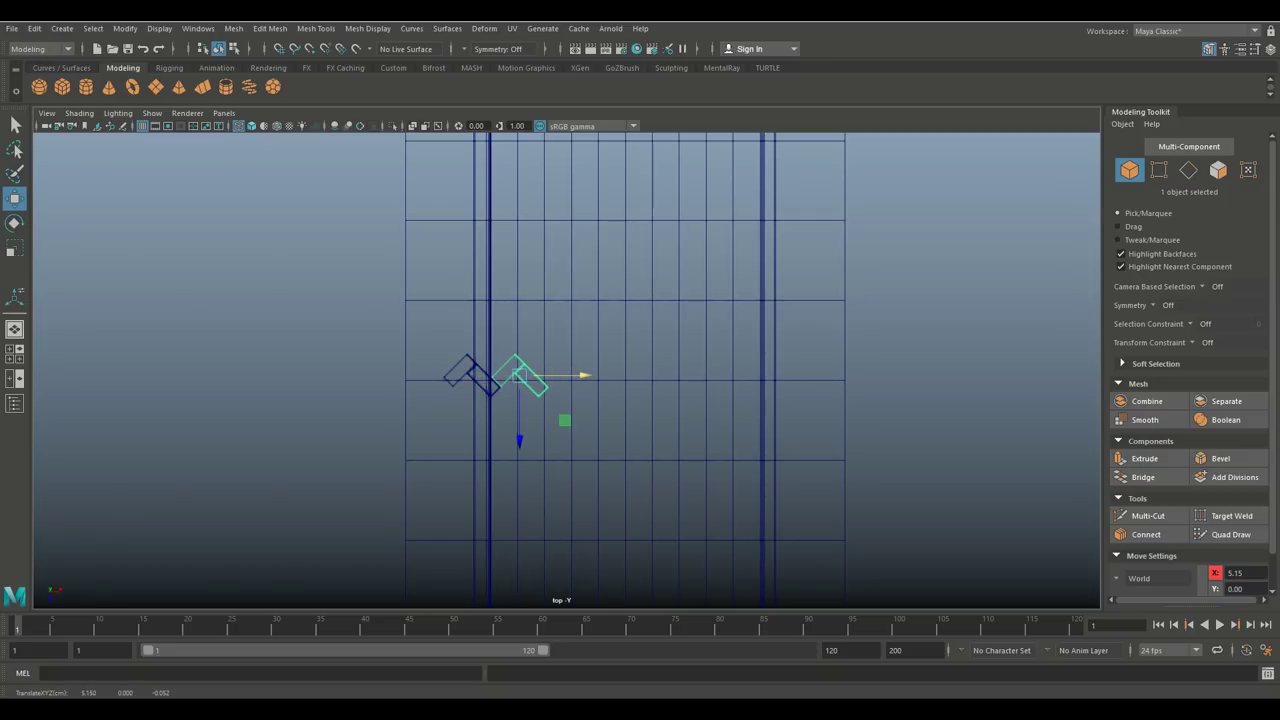
key("f")
left_click_drag(588, 371, 581, 371)
scroll(581, 371, "down", 15)
- Repeat the duplicate-with-transform six times to extend the brick row across the road to about 8.12 along X
key("shift+d")
key("shift+d")
key("shift+d")
key("shift+d")
key("shift+d")
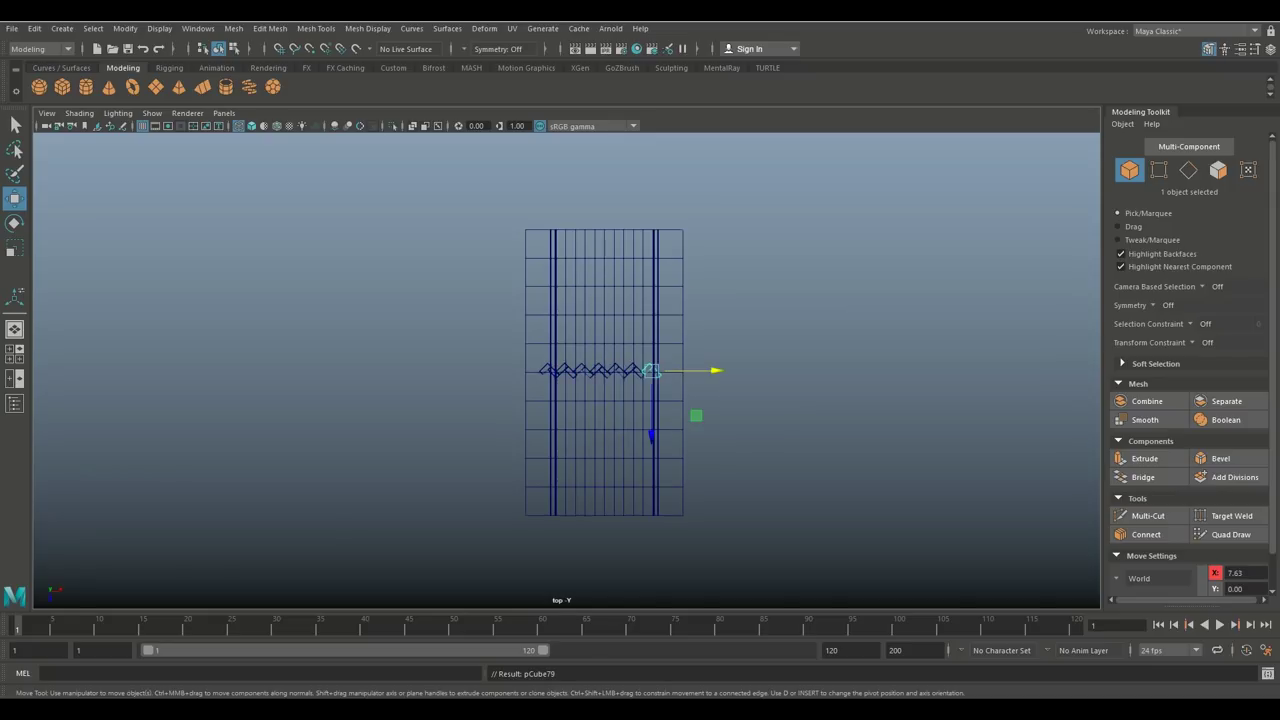
key("shift+d")
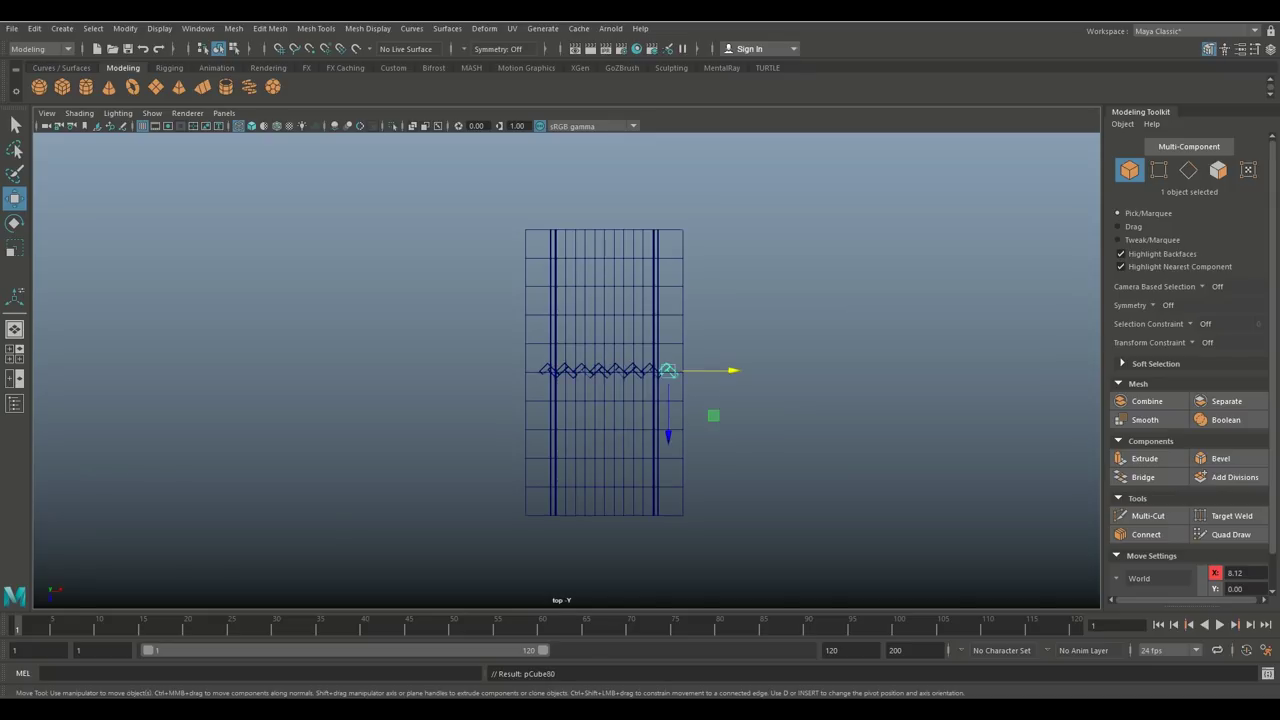
scroll(566, 371, "up", 4)
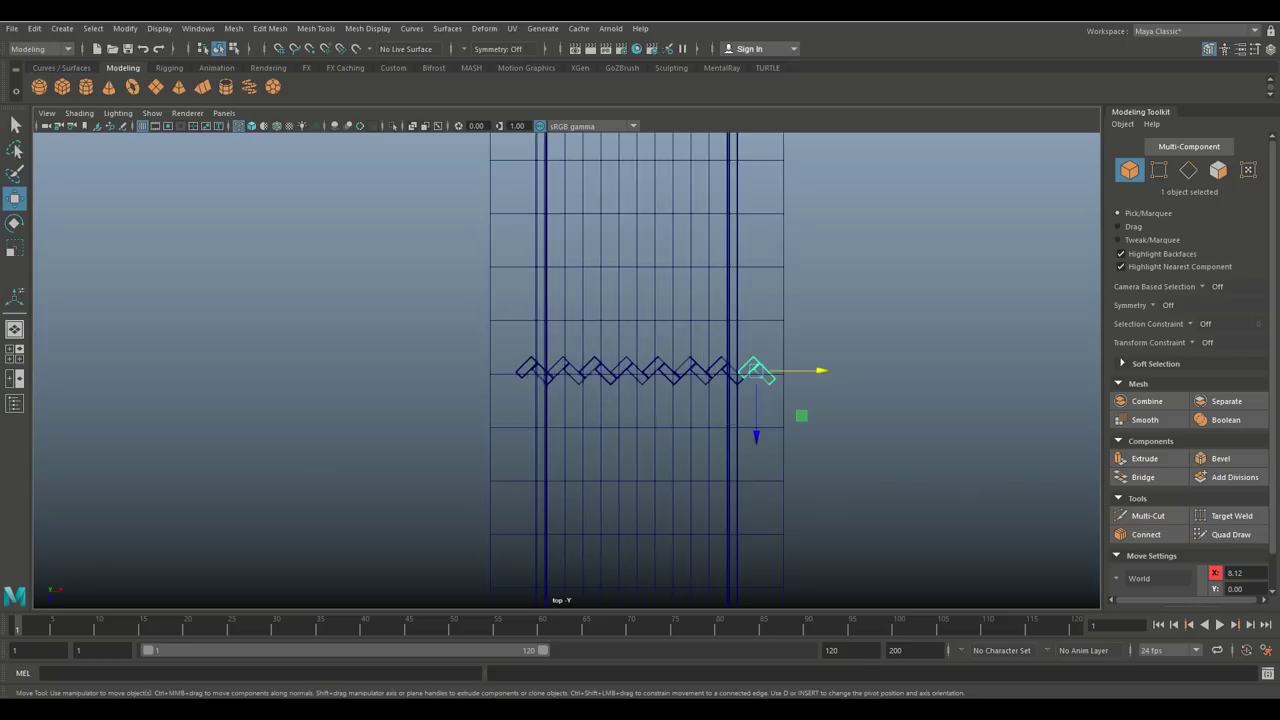
- Select all eight brick pairs without the street geometry and combine them into one zigzag row
left_click_drag(430, 355, 860, 424)
left_click(820, 437, "ctrl")
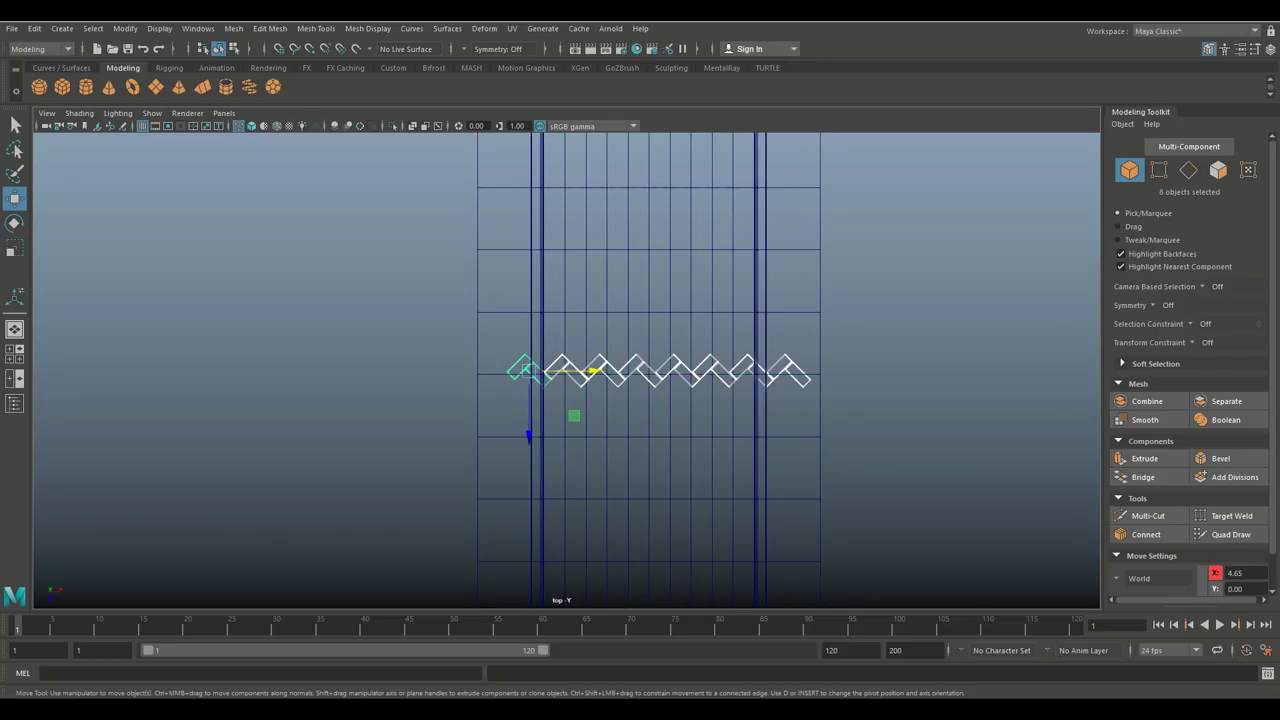
left_click(233, 28)
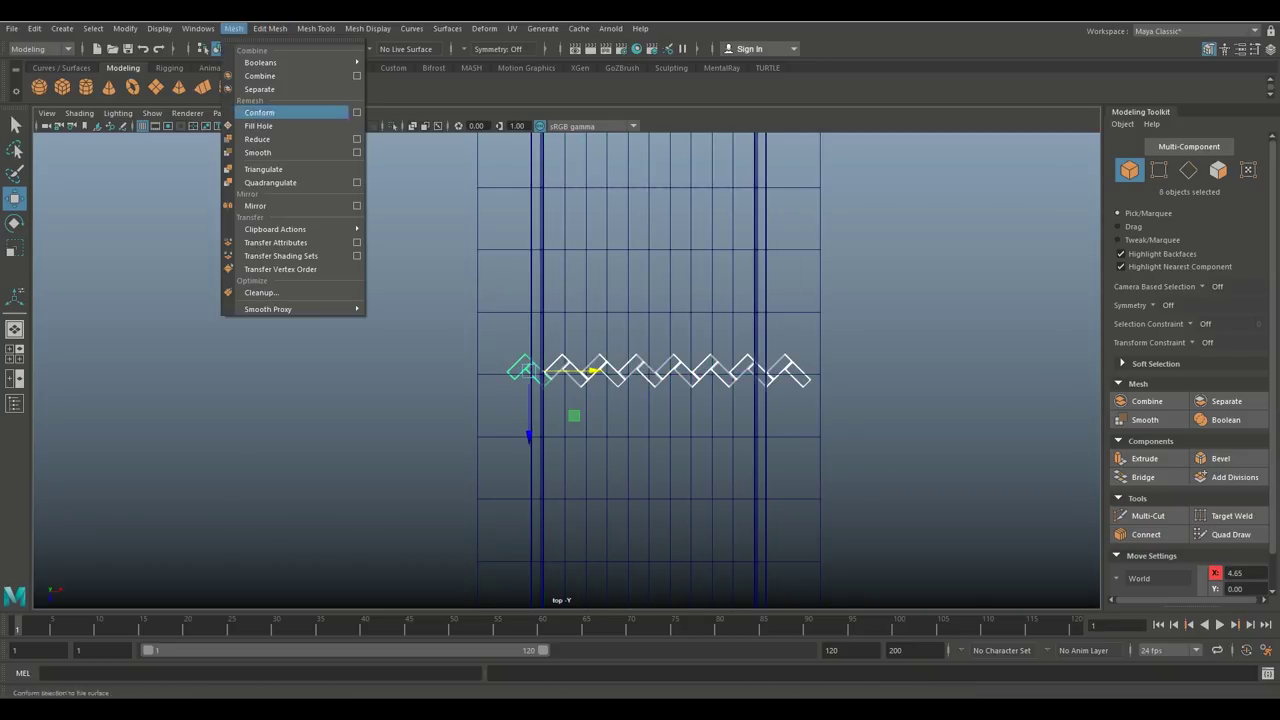
left_click(259, 76)
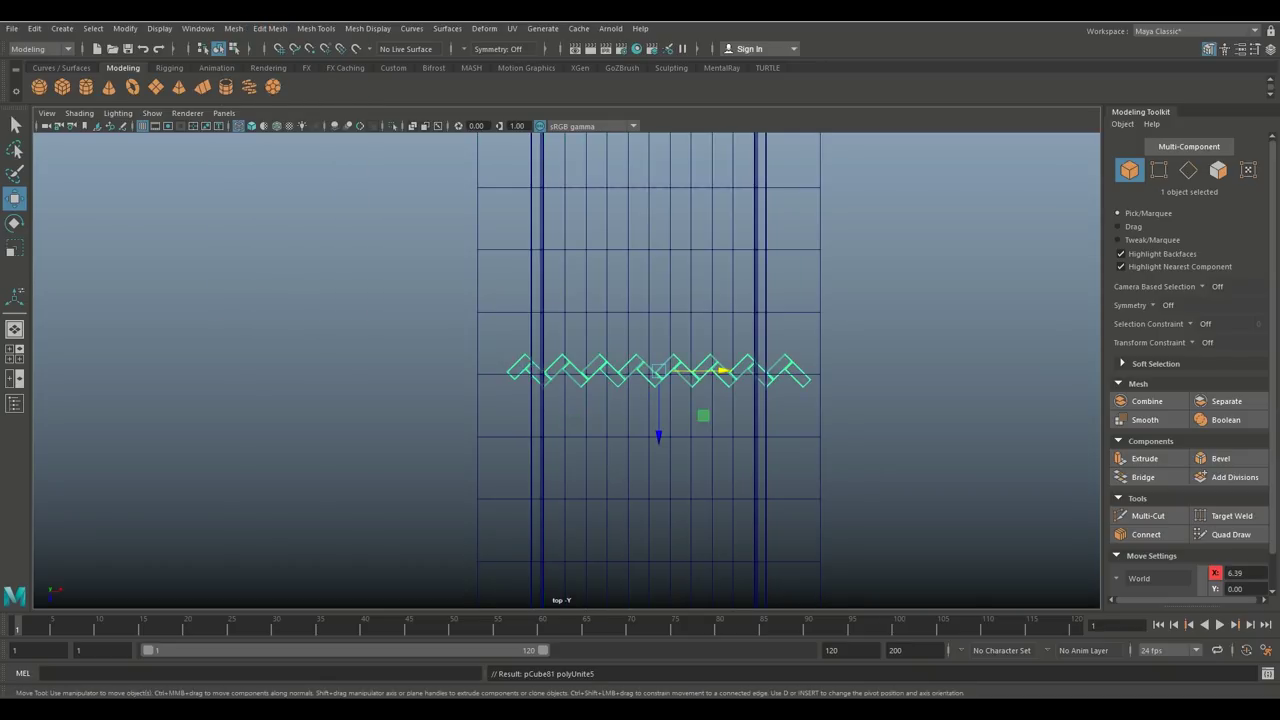
- Duplicate the zigzag brick row and move the copy along Z so it interlocks with the original
key("ctrl+d")
scroll(720, 375, "up", 3)
left_click_drag(716, 433, 716, 409)
scroll(759, 340, "up", 8)
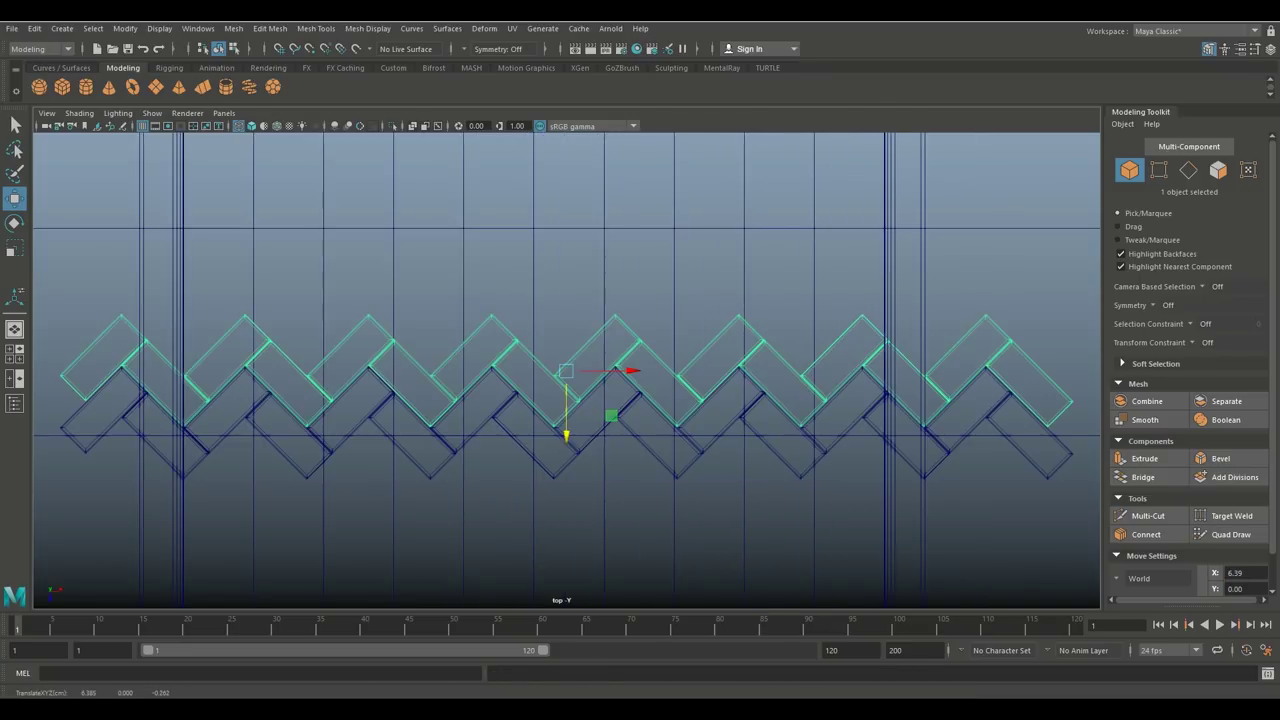
scroll(566, 371, "up", 2)
left_click_drag(566, 433, 566, 434)
scroll(566, 432, "down", 10)
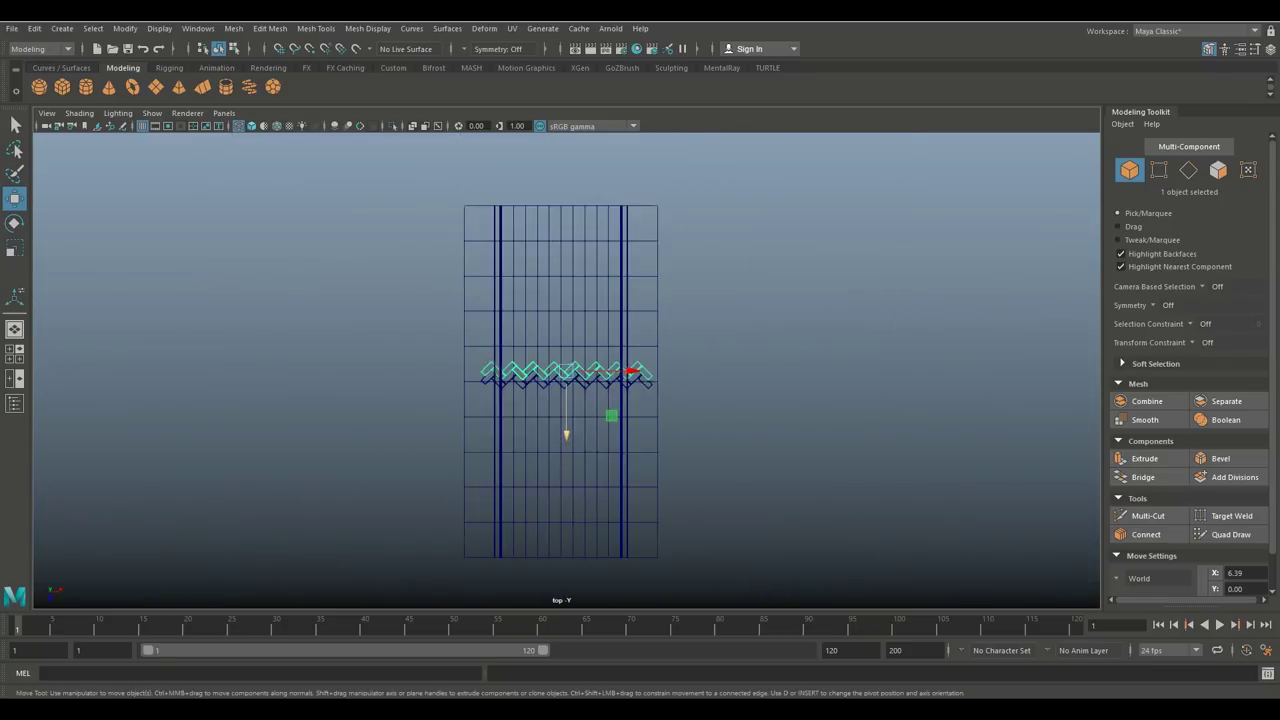
- Repeat the duplicate-with-transform on the zigzag row until the rows reach the far end of the road
key("shift+d")
key("shift+d")
key("shift+d")
key("shift+d")
key("shift+d")
key("shift+d")
key("shift+d")
key("shift+d")
key("shift+d")
key("shift+d")
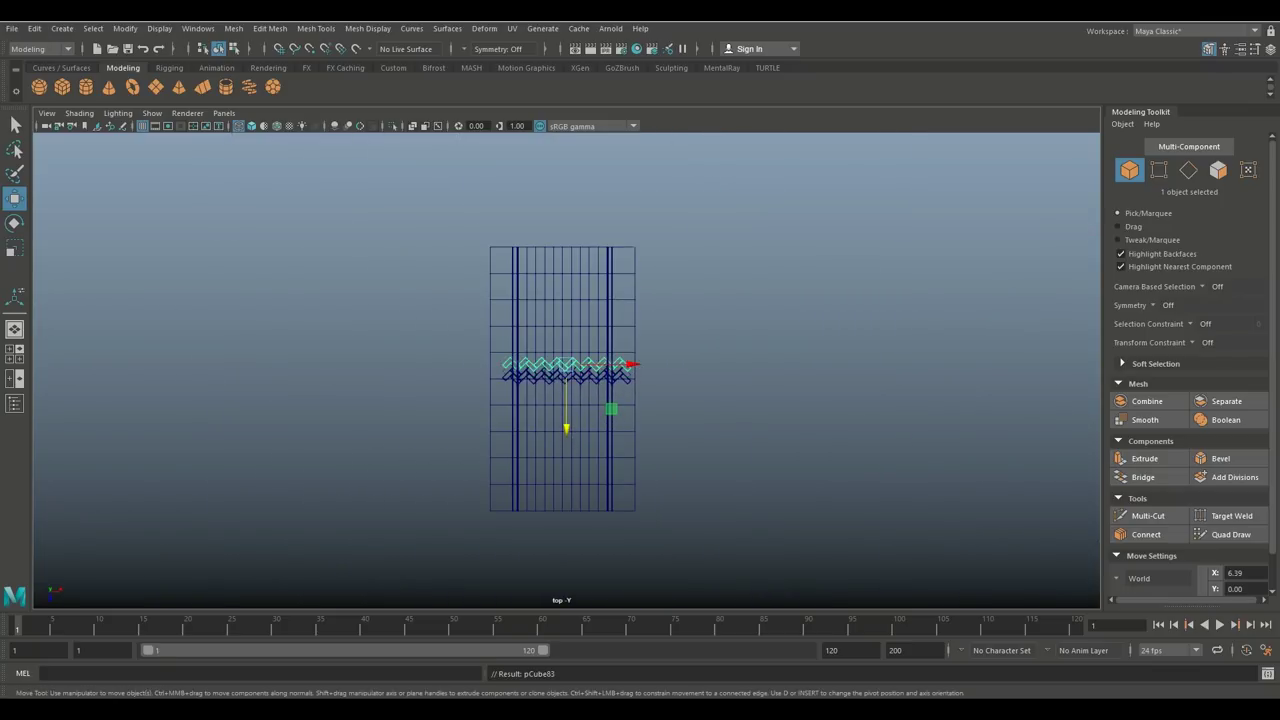
key("shift+d")
key("shift+d")
key("shift+d")
key("shift+d")
key("shift+d")
key("shift+d")
key("shift+d")
key("shift+d")
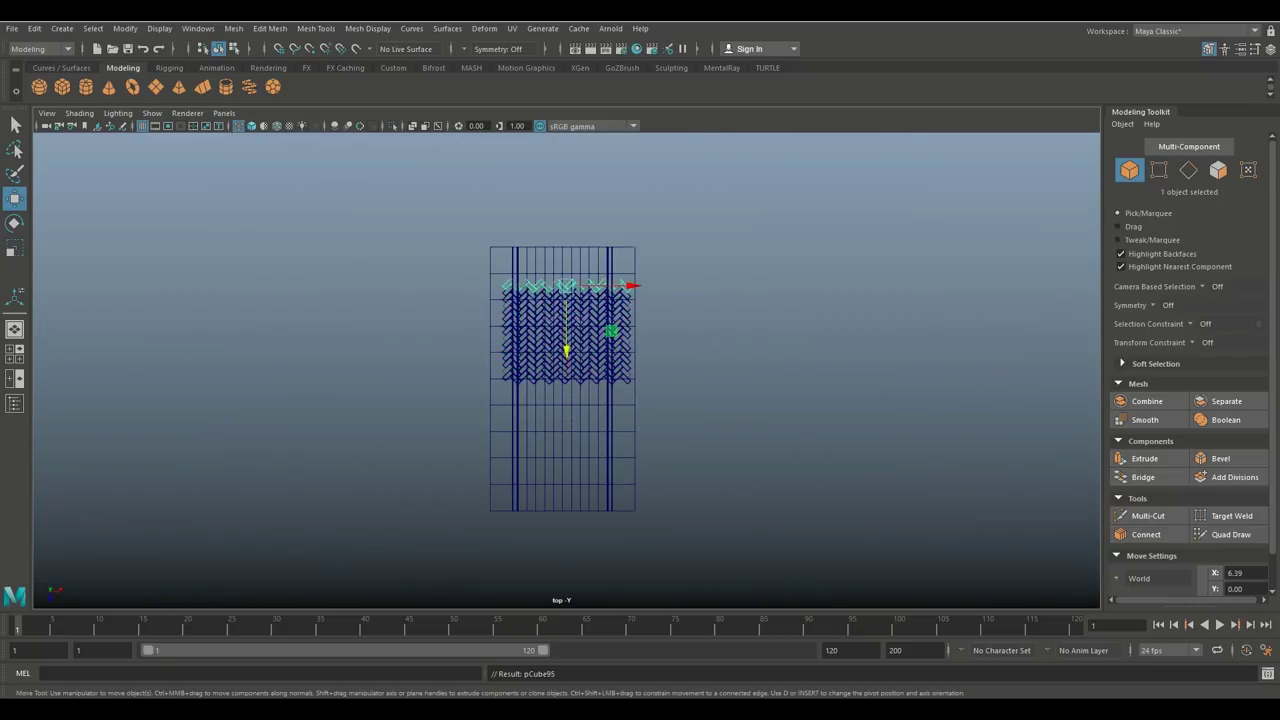
key("shift+d")
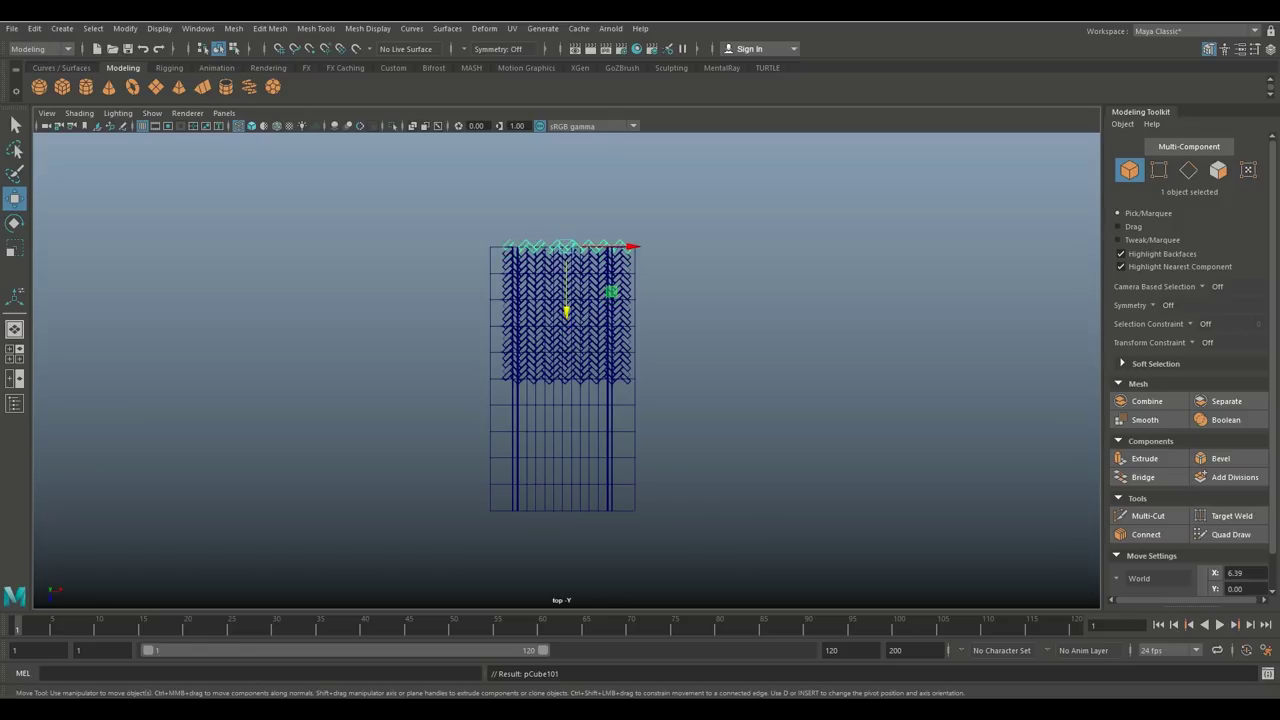
- Duplicate all 21 brick rows, move the copies along Z over the uncovered half of the road and combine them
mouse_move(478, 208)
left_mouse_down()
mouse_move(690, 266)
mouse_move(704, 381)
left_mouse_up()
mouse_move(783, 451)
left_mouse_down("ctrl")
mouse_move(421, 471)
mouse_move(783, 470)
left_mouse_up("ctrl")
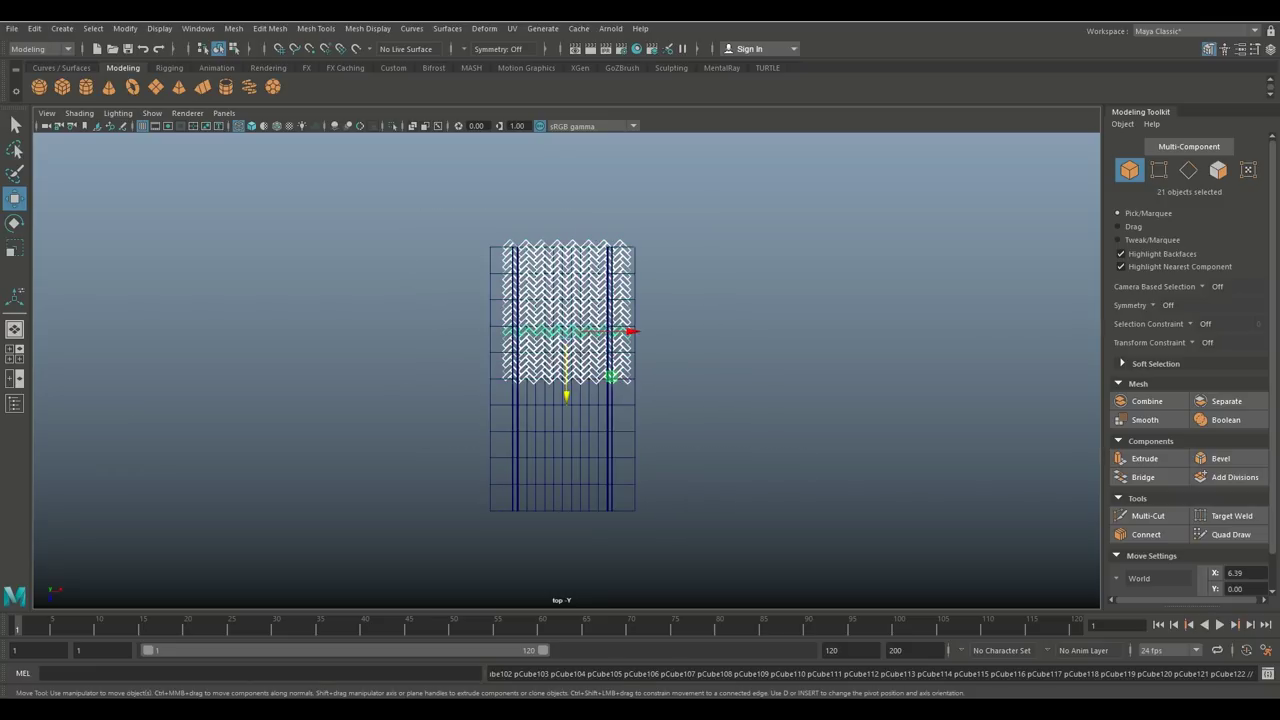
left_click_drag(566, 395, 566, 537)
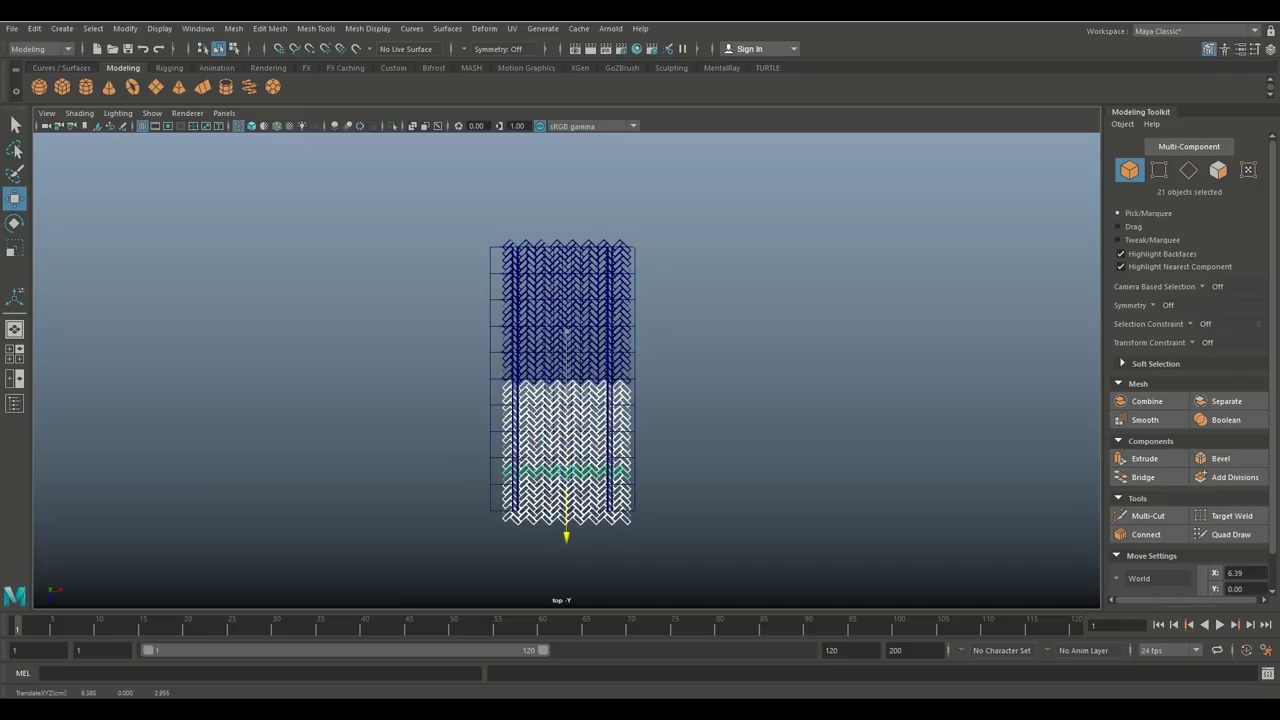
scroll(566, 491, "up", 5)
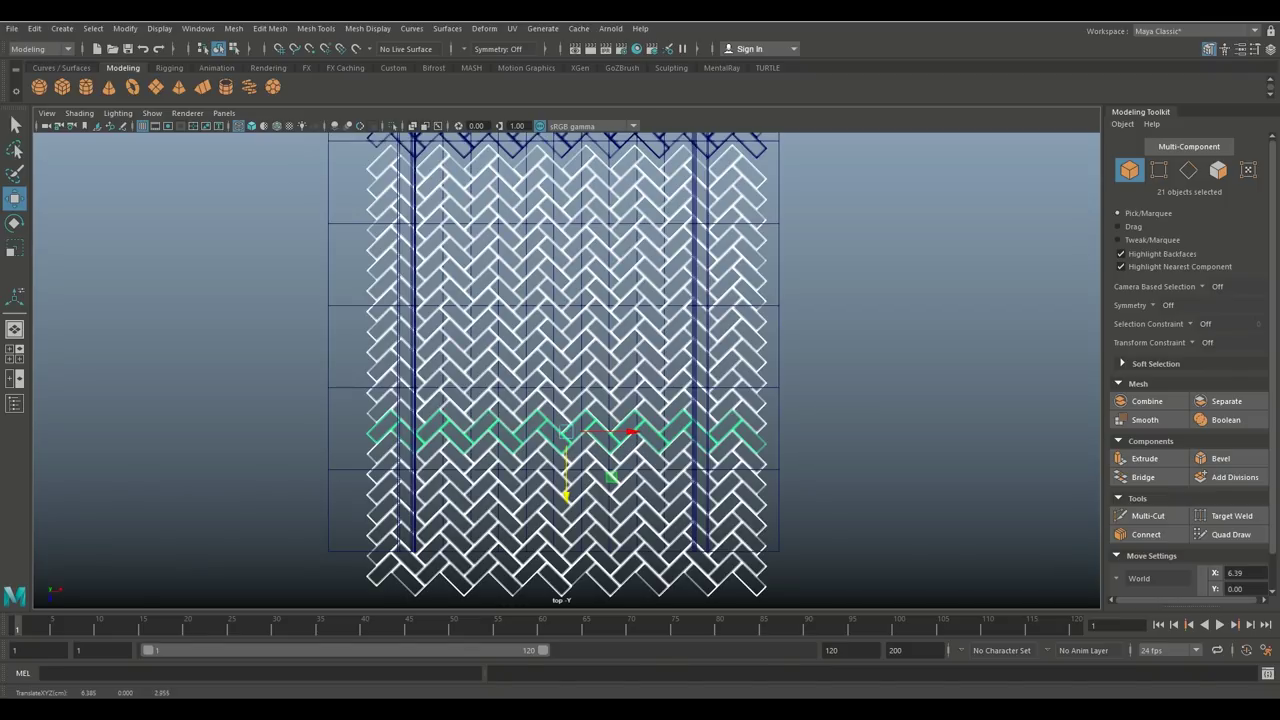
left_click(233, 28)
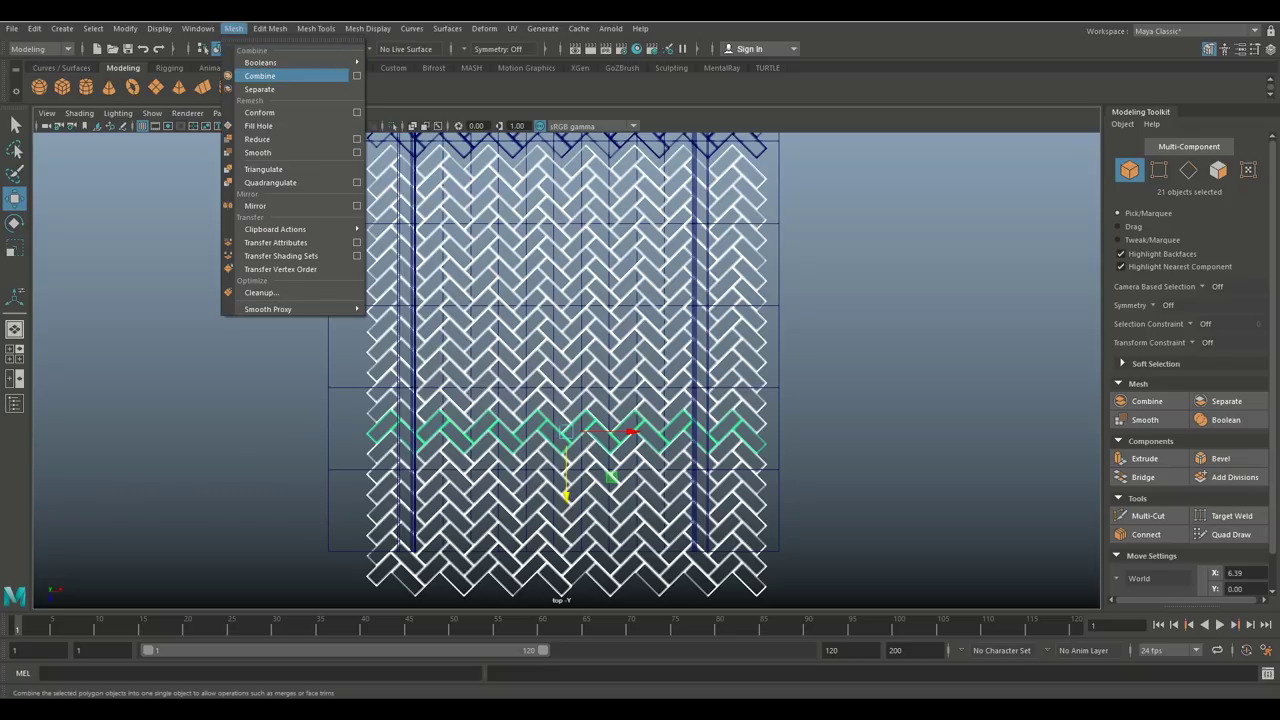
left_click(260, 75)
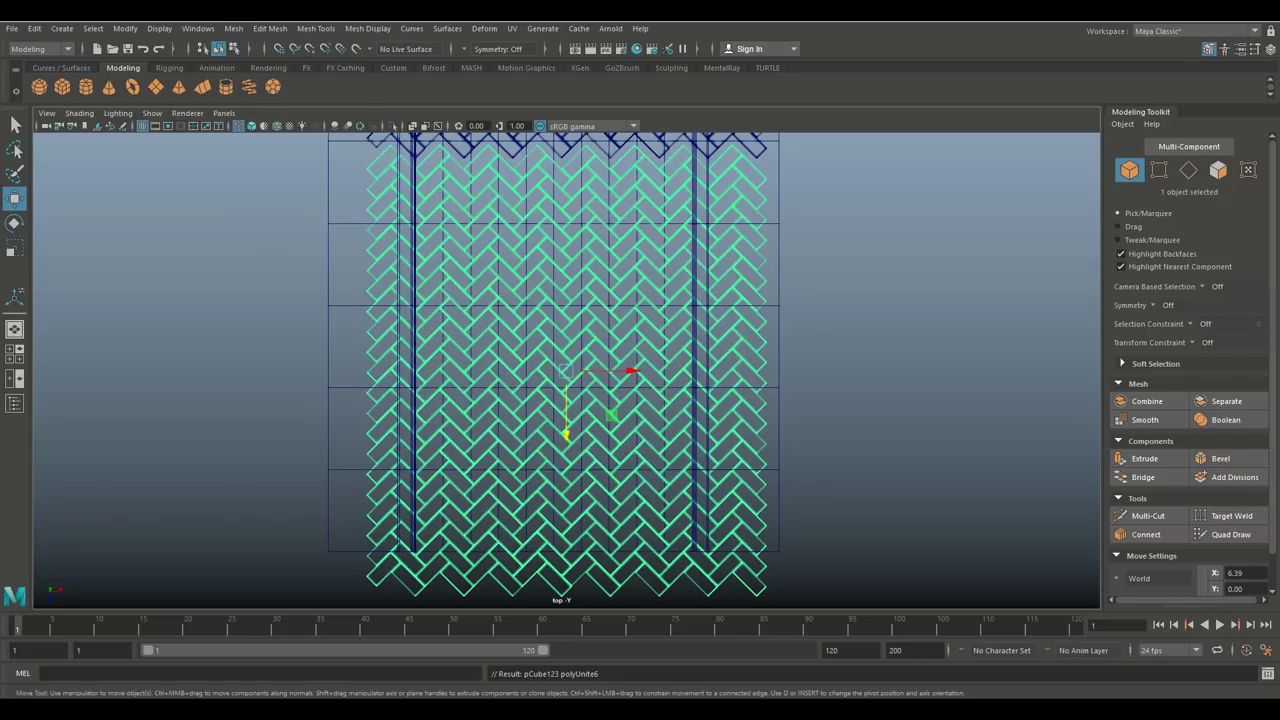
- Move the new half's pivot near the seam between both paving halves and slide the mesh along Z until the bricks interlock
key("d")
left_click_drag(566, 432, 565, 233)
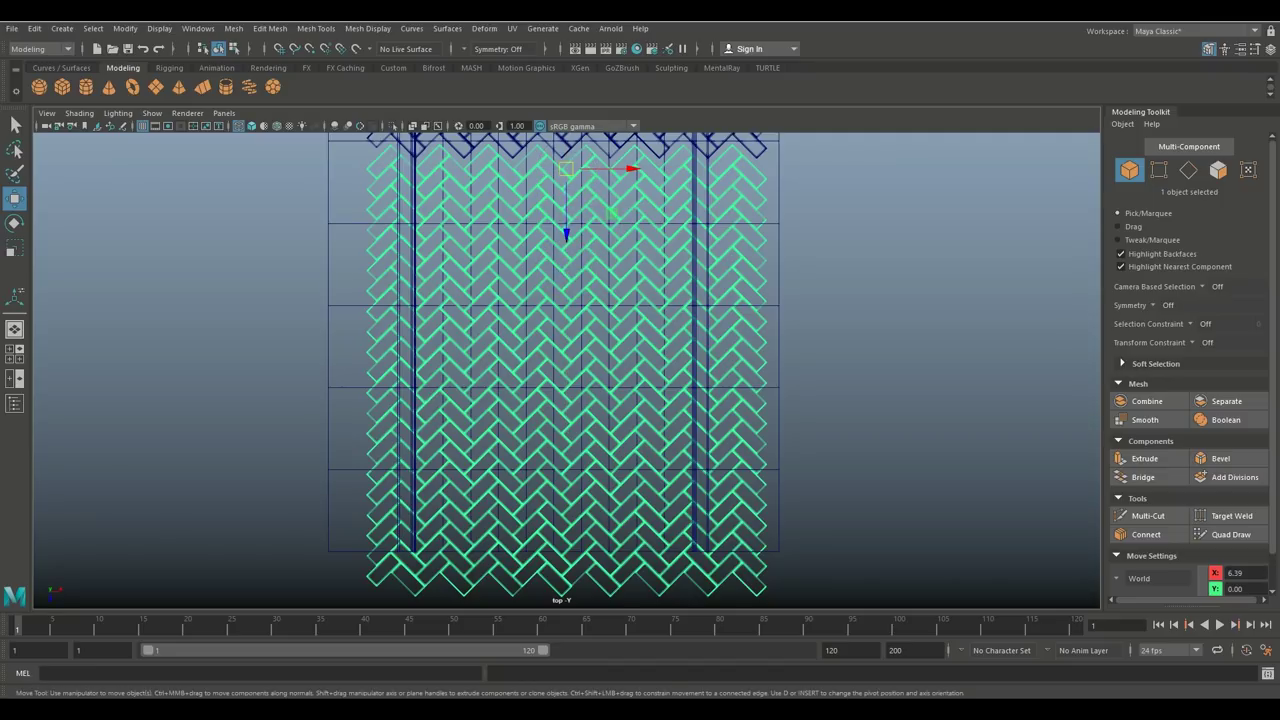
middle_click_drag(590, 300, 566, 495, "alt")
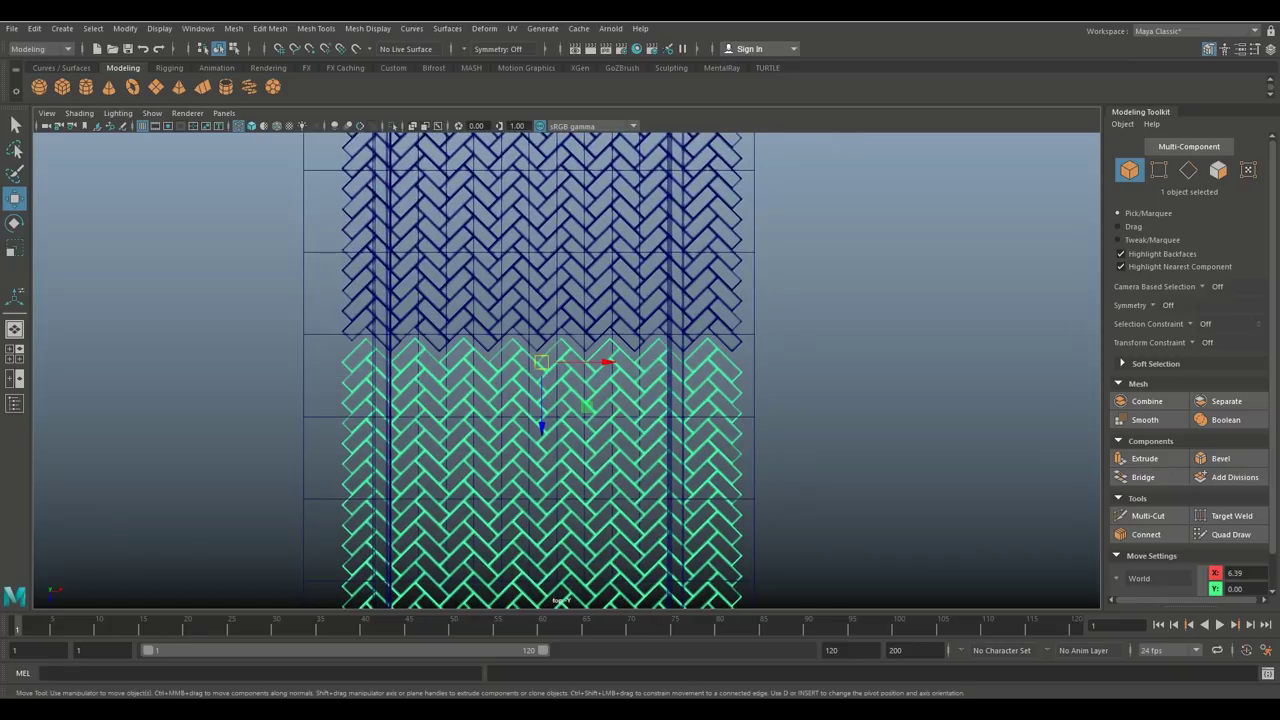
key("bracketleft")
scroll(566, 370, "up", 3)
middle_click_drag(566, 180, 575, 433, "alt")
scroll(575, 497, "up", 3)
scroll(575, 497, "up", 4)
left_click_drag(589, 465, 589, 428)
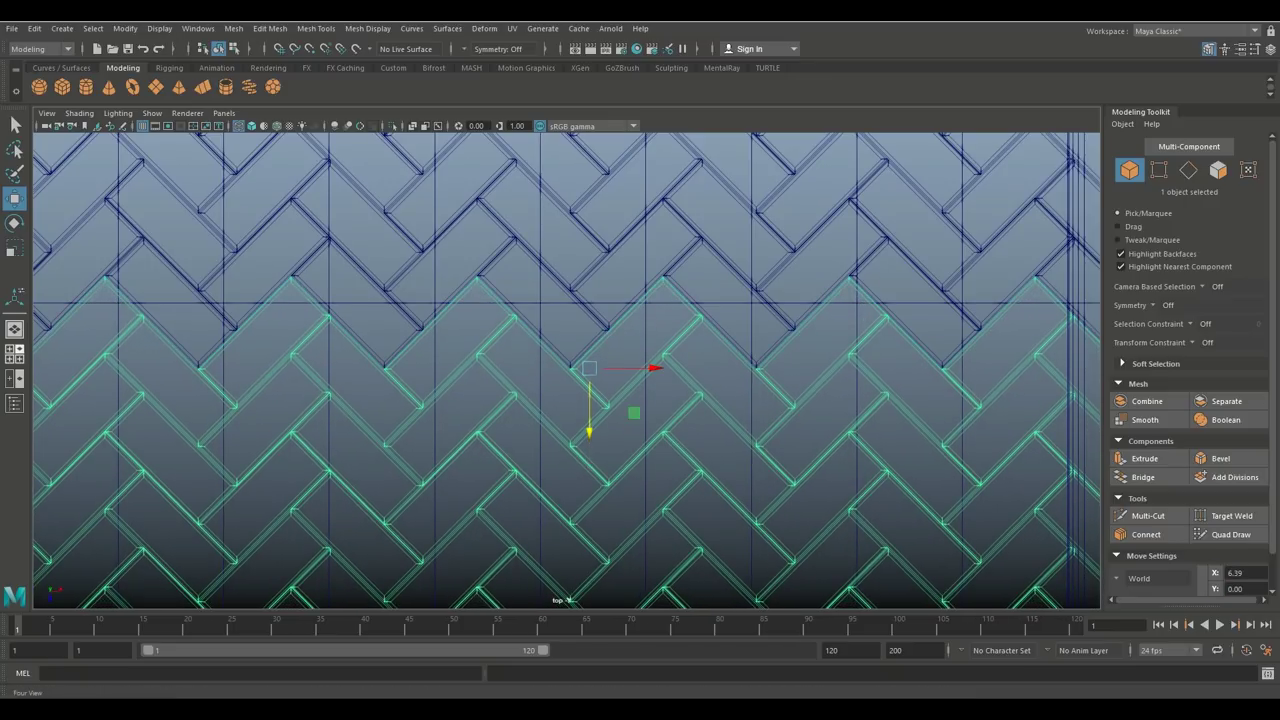
- In the perspective view, select all 22 brick objects and combine them into a single paving mesh
left_click(15, 353)
key("space")
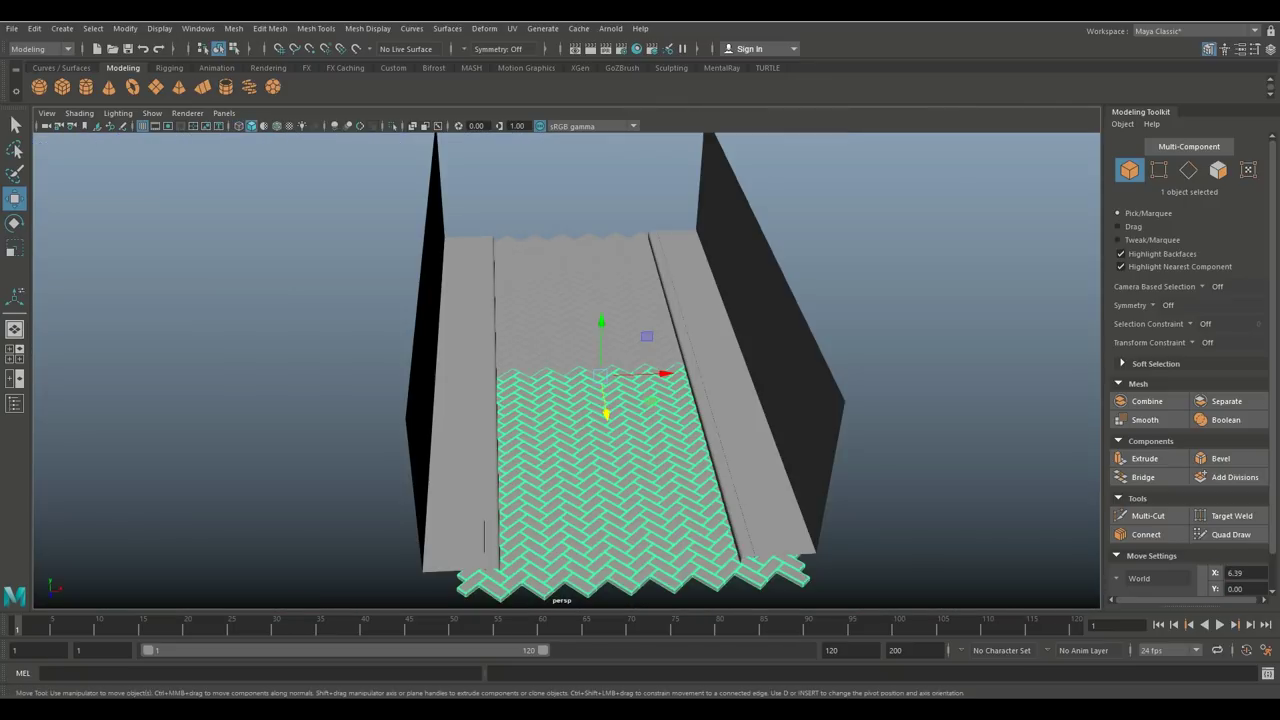
left_click(930, 300)
scroll(930, 300, "up", 3)
left_click_drag(640, 400, 680, 372, "alt")
scroll(680, 372, "down", 4)
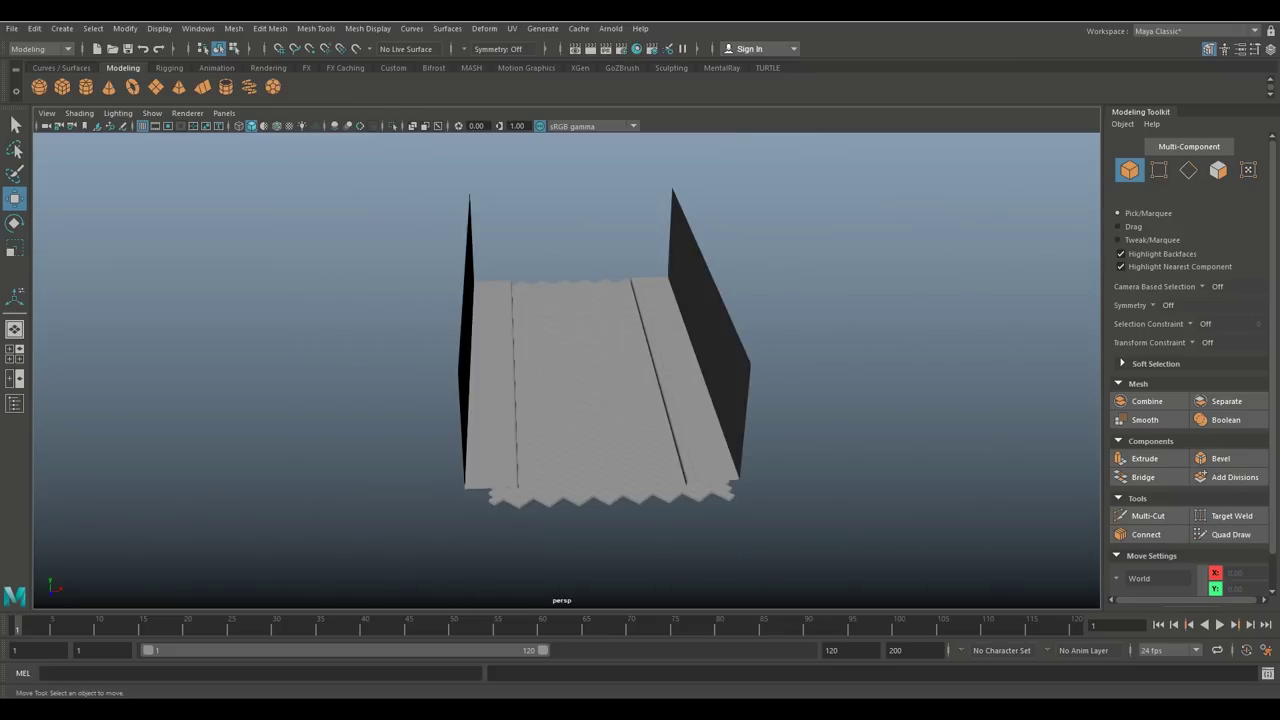
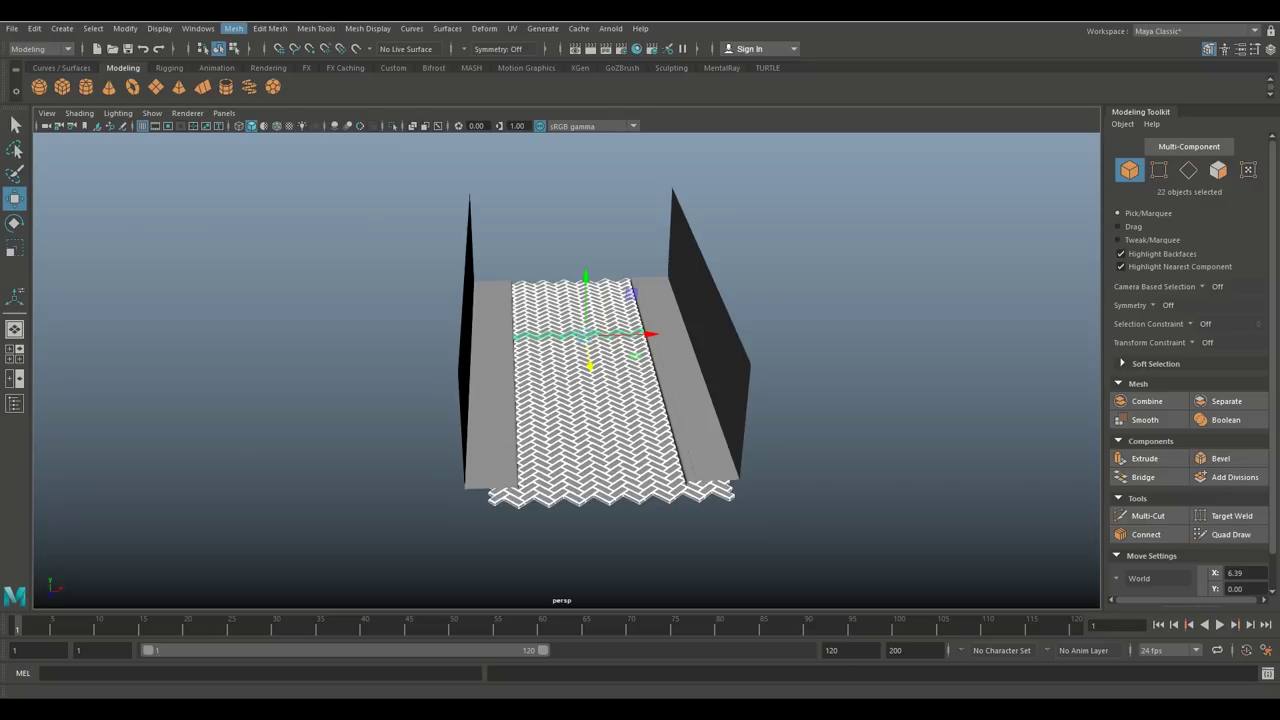
left_click(260, 76)
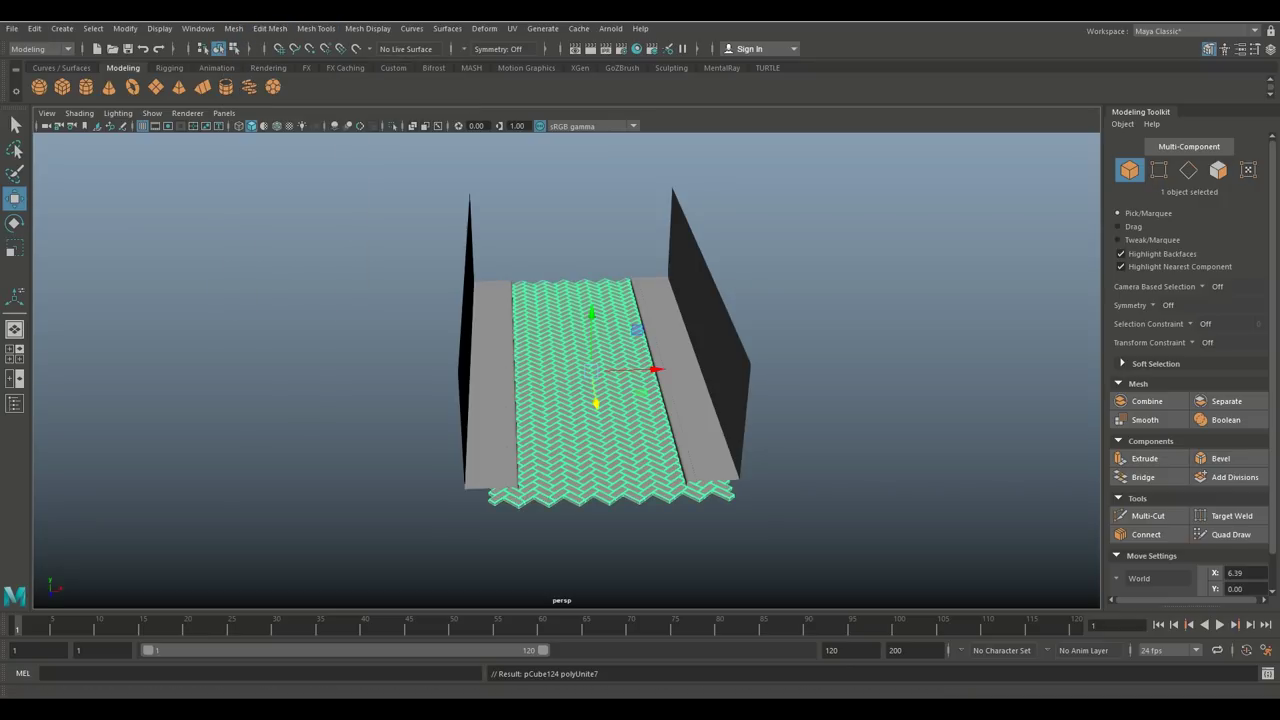
- Select the combined brick paving mesh and apply a nonlinear Bend deformer to it
left_click_drag(580, 400, 580, 312, "alt")
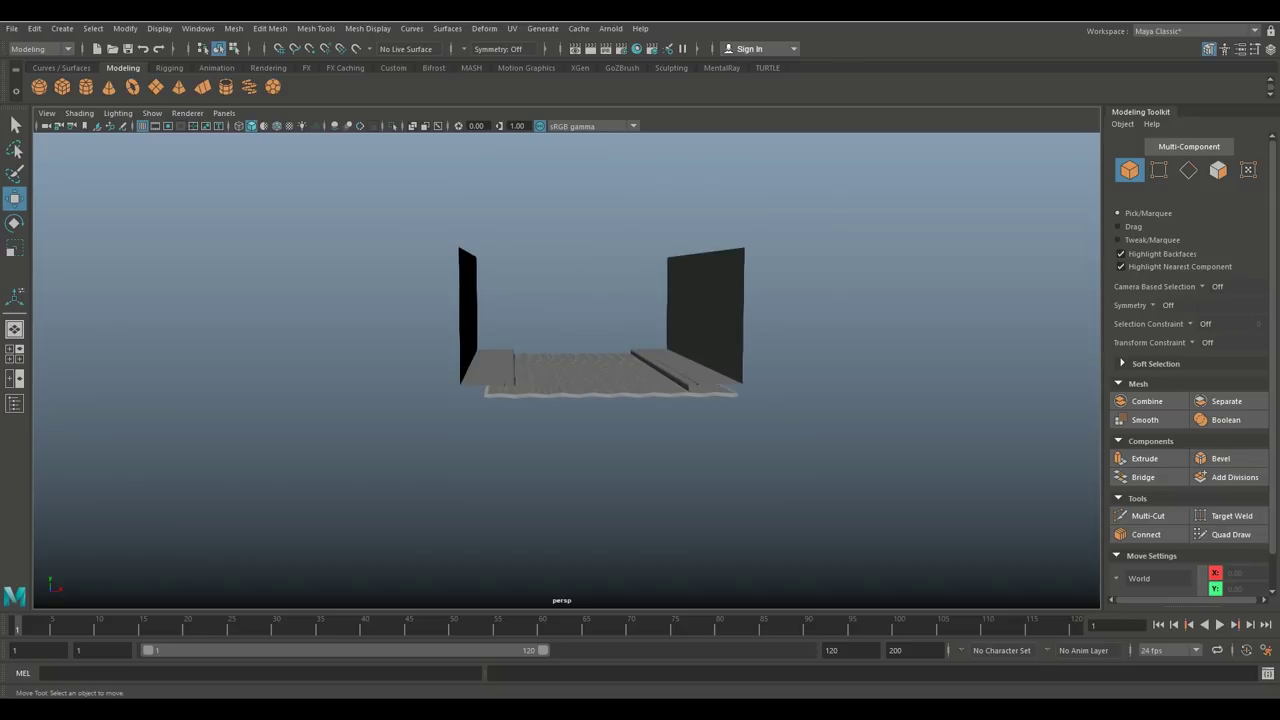
scroll(580, 330, "up", 3)
middle_click_drag(580, 330, 460, 341, "alt")
left_click_drag(460, 341, 459, 363, "alt")
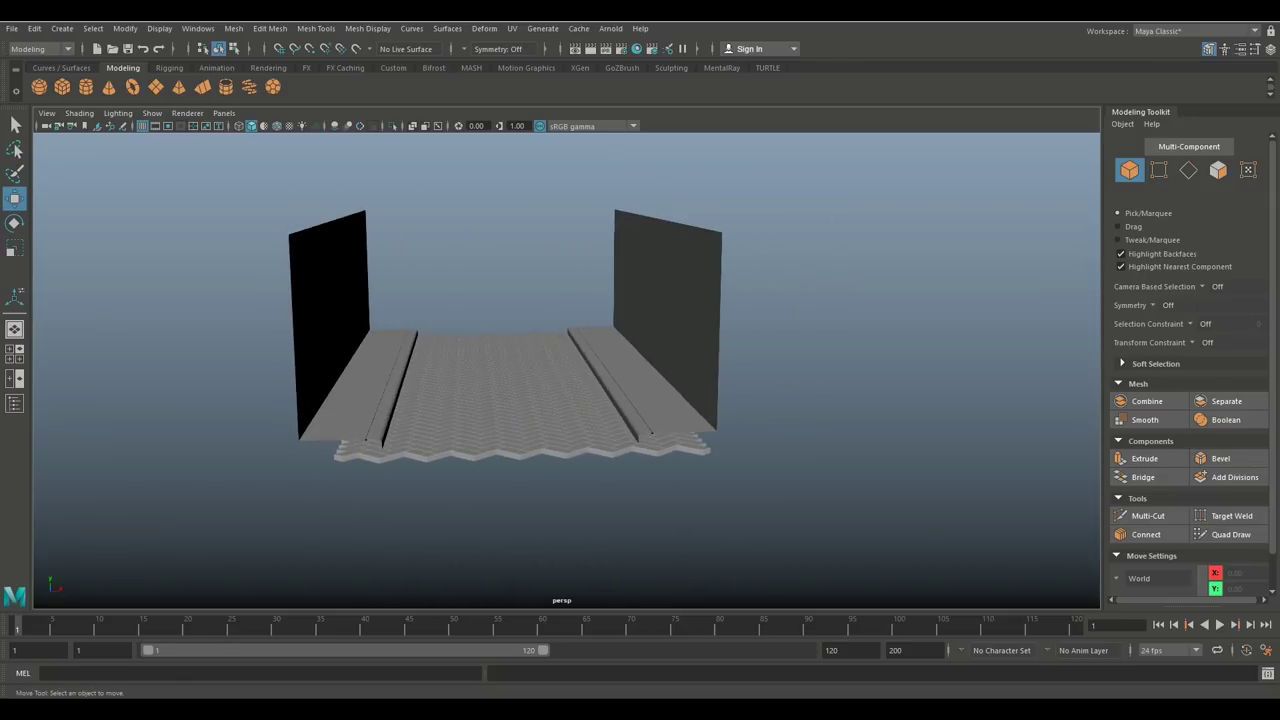
left_click(500, 392)
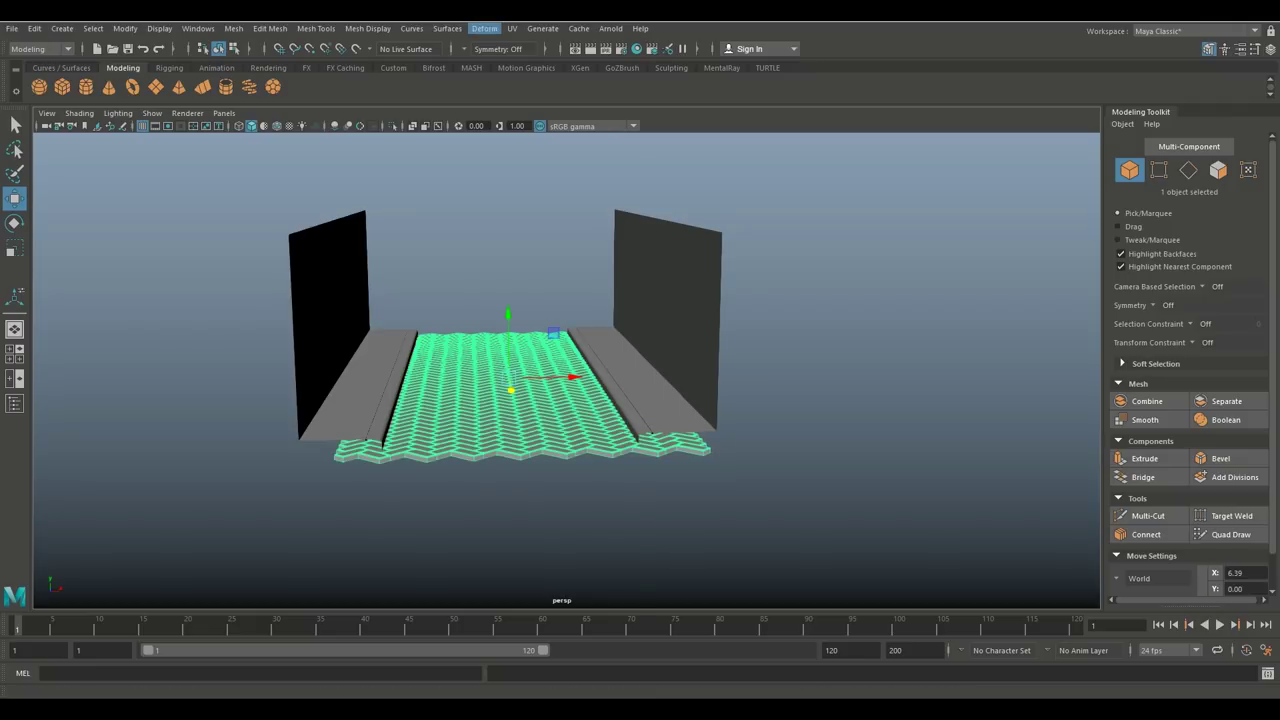
left_click(484, 28)
mouse_move(520, 229)
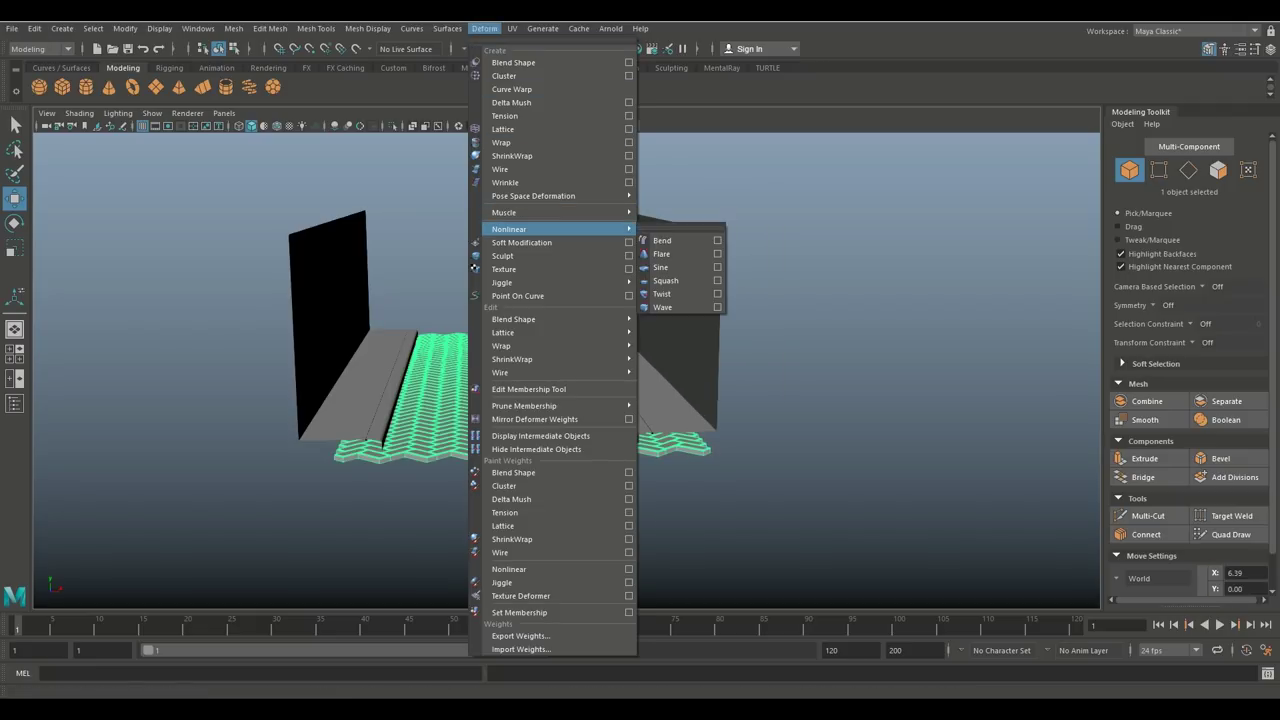
left_click(668, 236)
- Rotate the bend handle -90 degrees about Z so it lies across the road's width
scroll(510, 380, "down", 4)
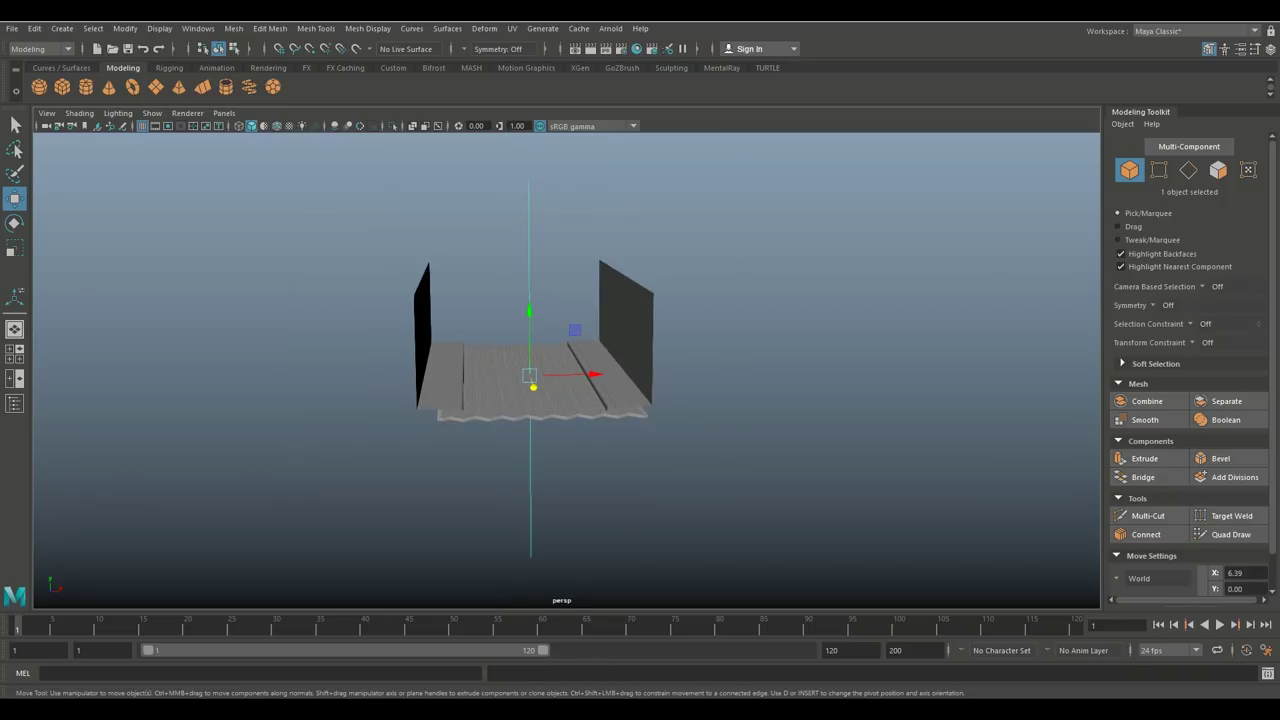
left_click_drag(510, 380, 503, 433, "alt")
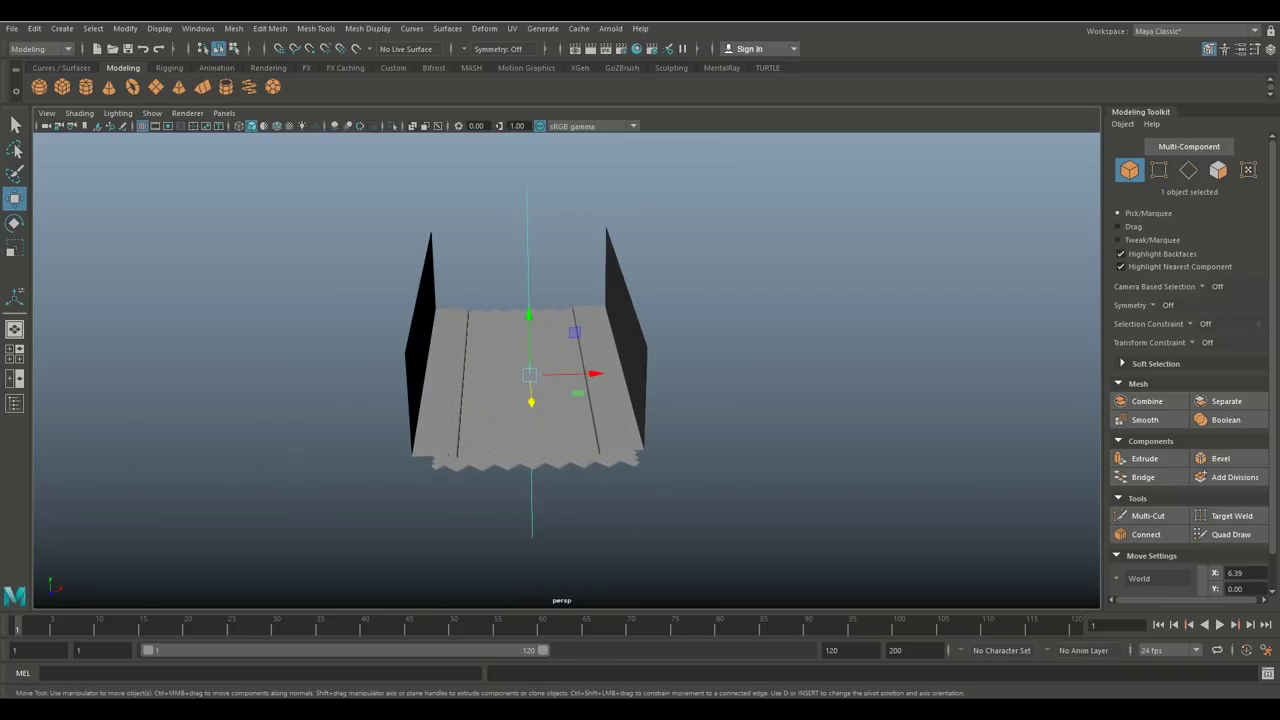
key("e")
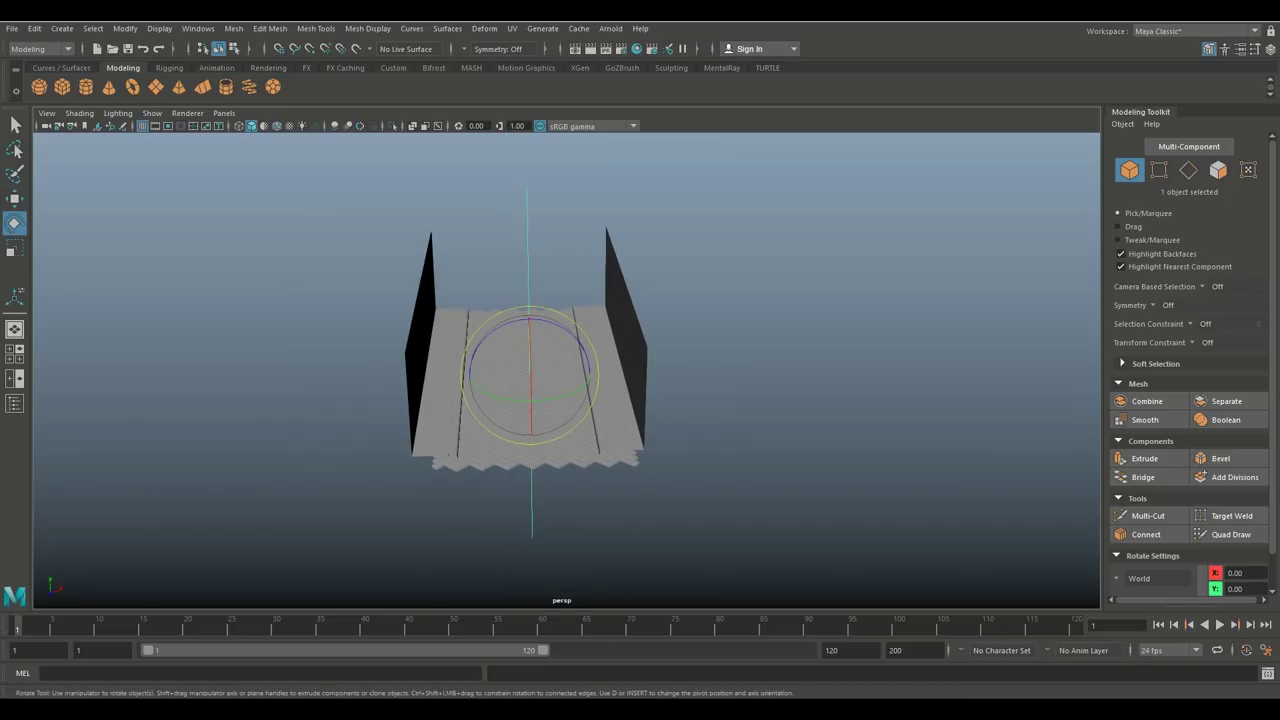
left_click_drag(530, 319, 590, 371)
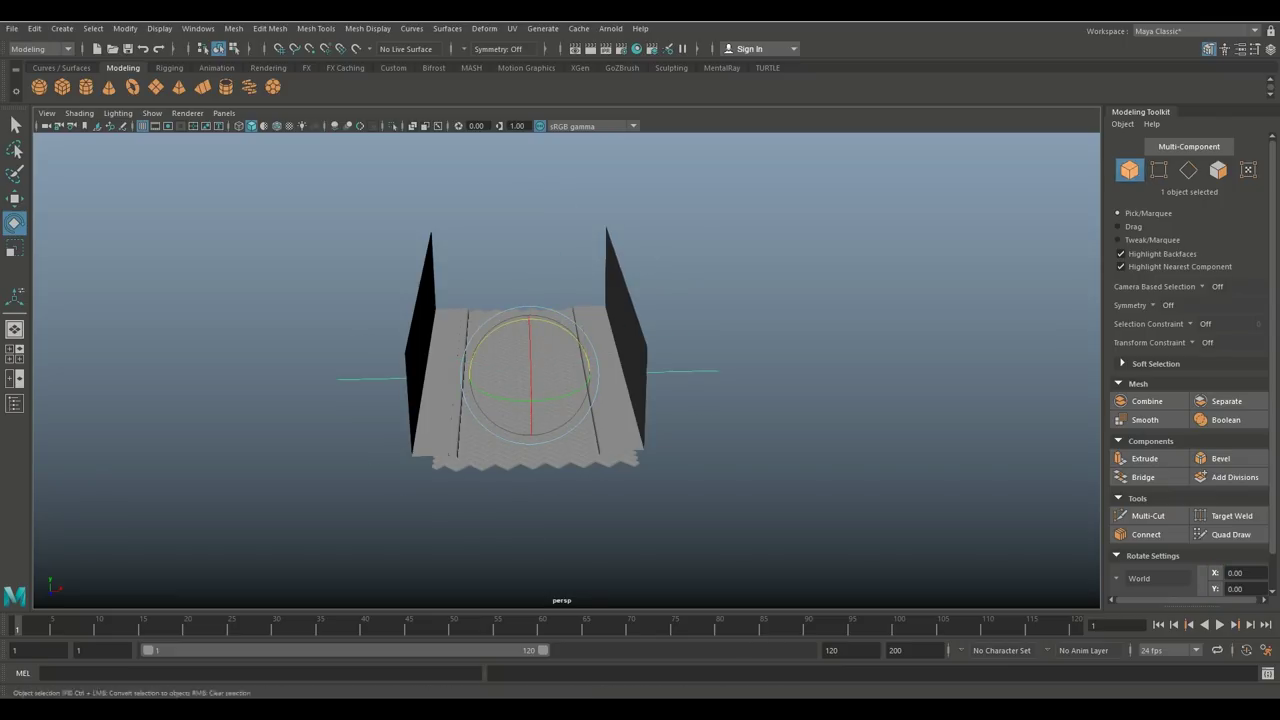
- Open the bend deformer's attributes and set its curvature to about 5.567
left_click(1209, 49)
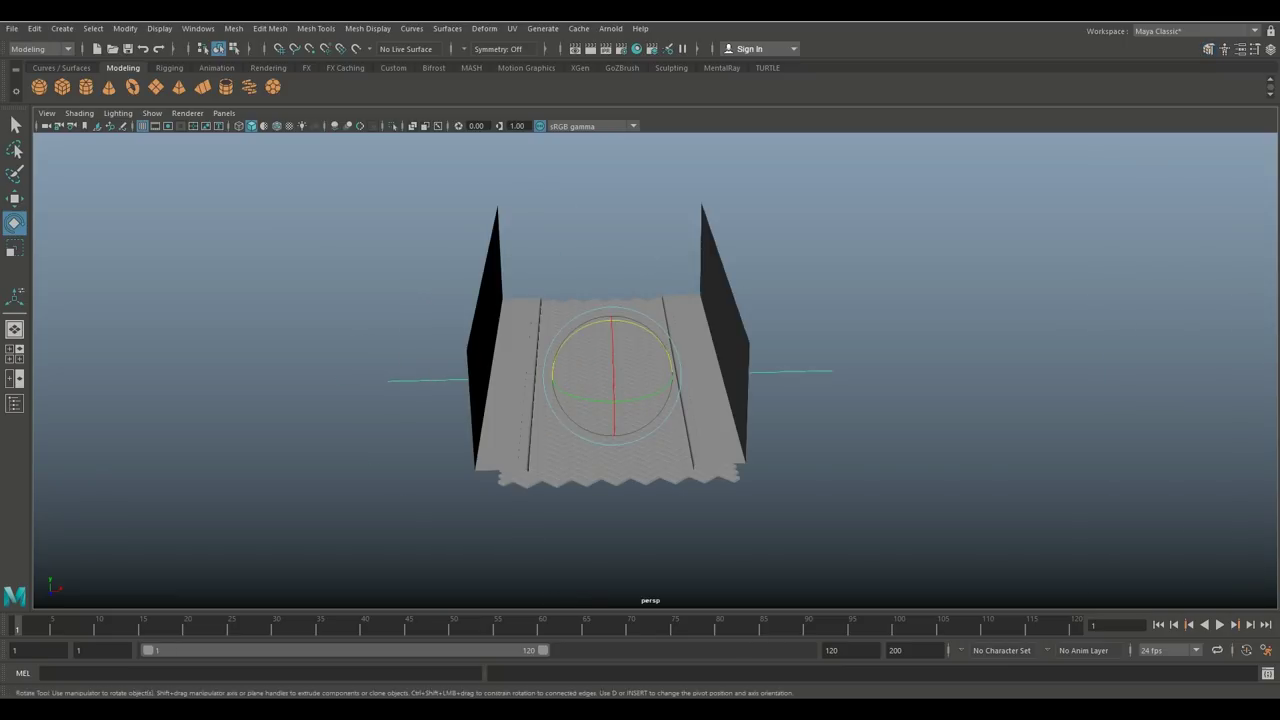
key("ctrl+a")
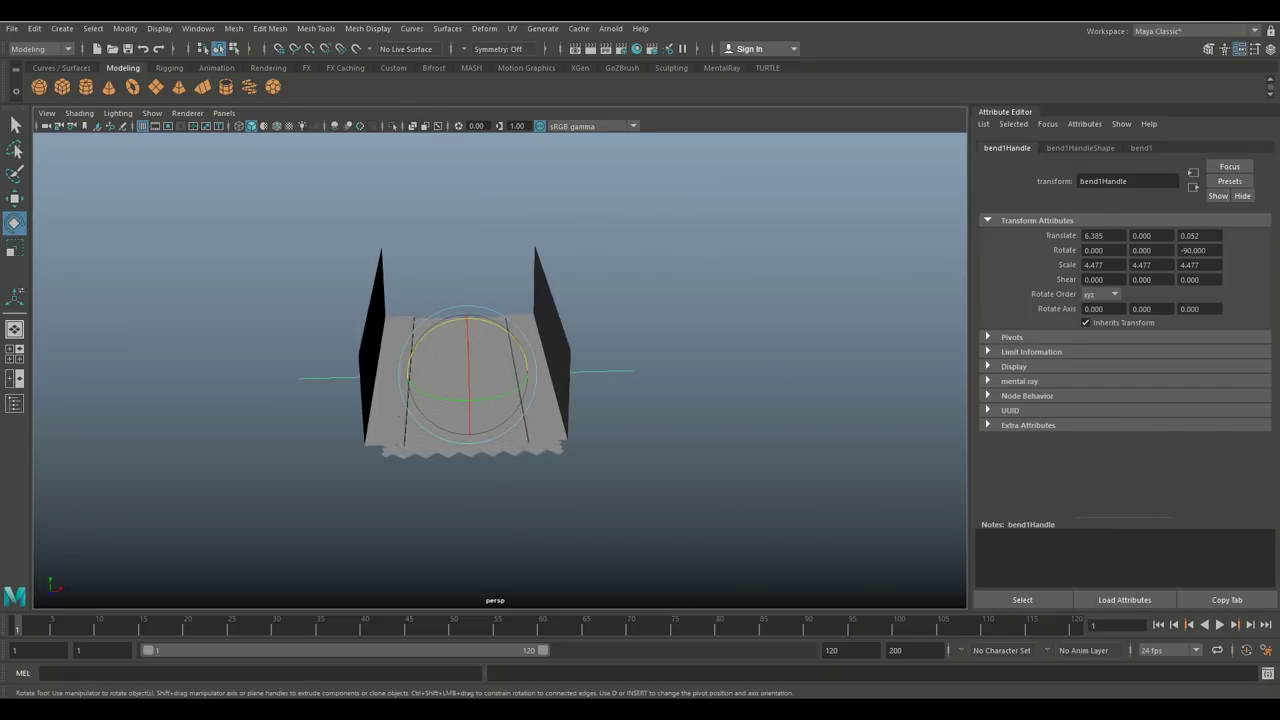
left_click(1141, 148)
left_click_drag(1197, 236, 1199, 236)
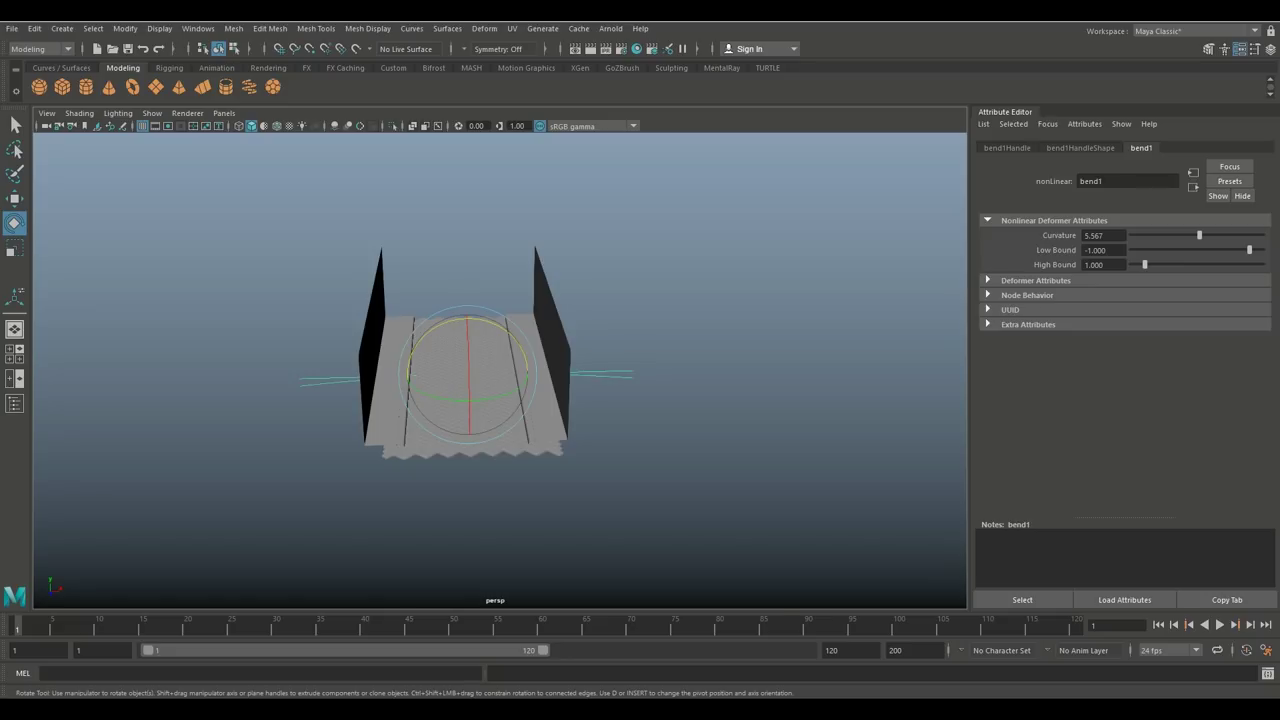
- Frame the paving as wireframe in the front view and increase the bend's curvature to about 9.278
left_click(15, 353)
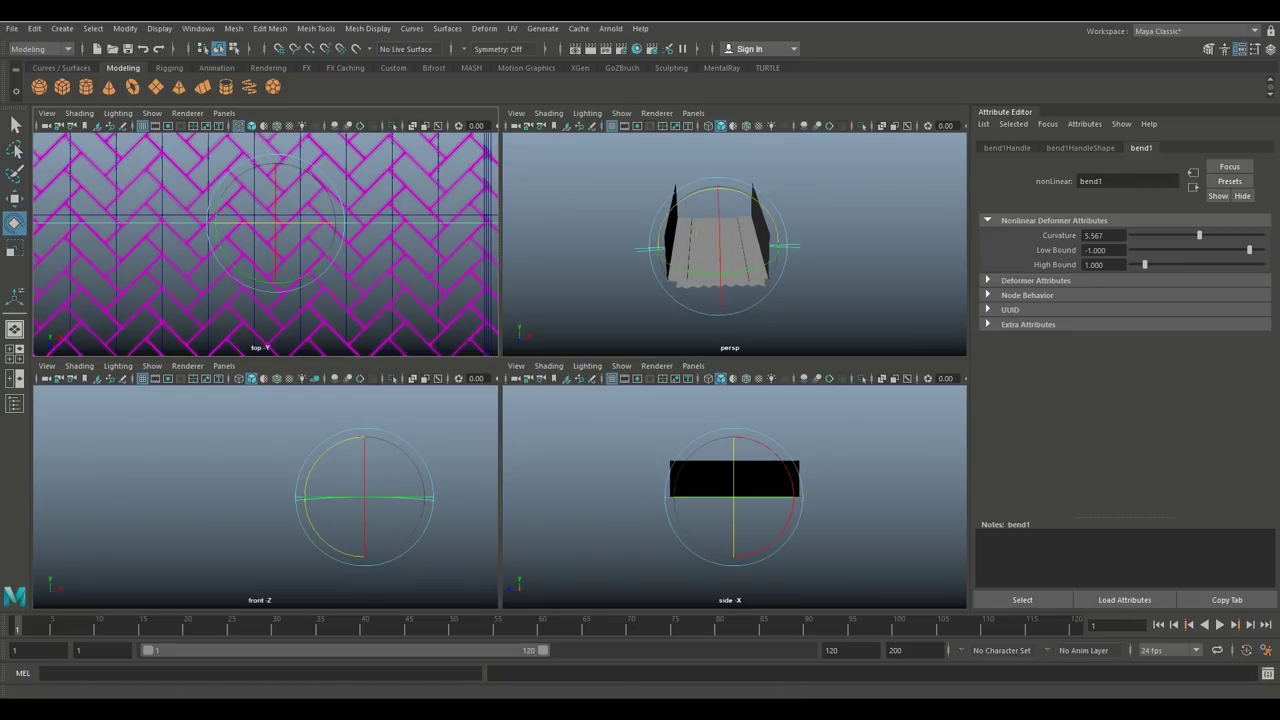
key("space")
scroll(500, 371, "up", 4)
key("f")
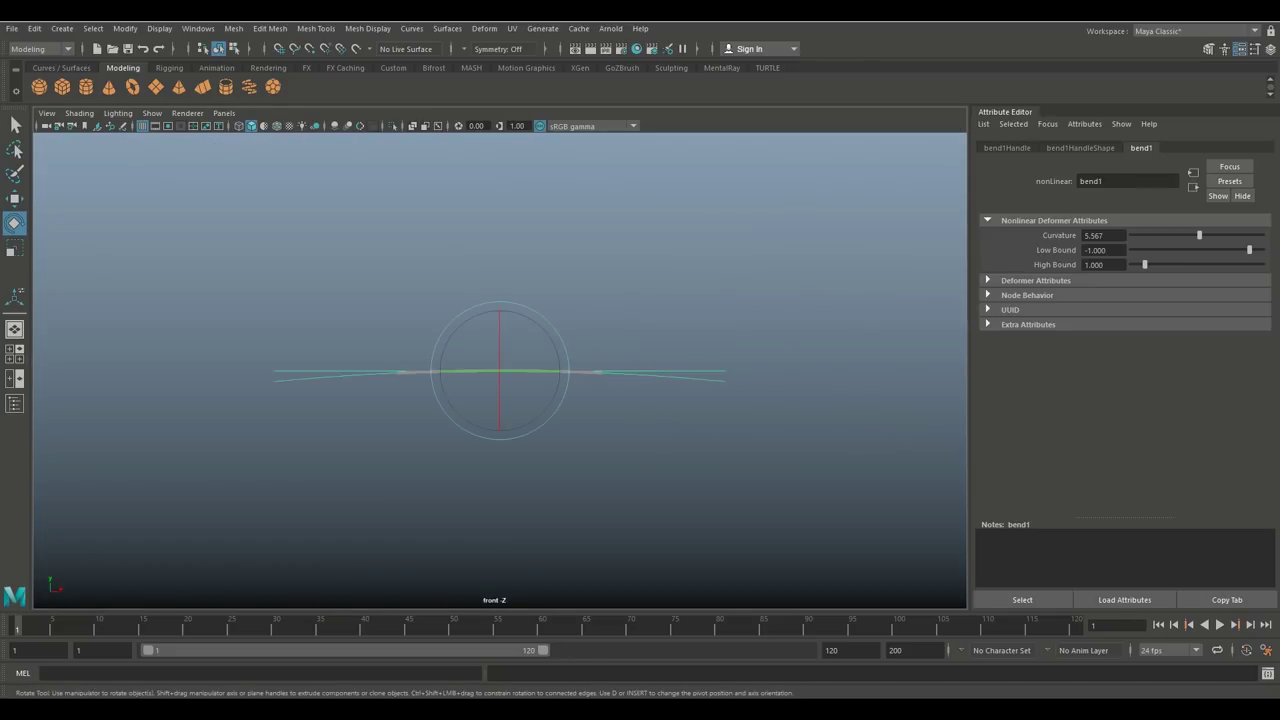
scroll(500, 371, "up", 12)
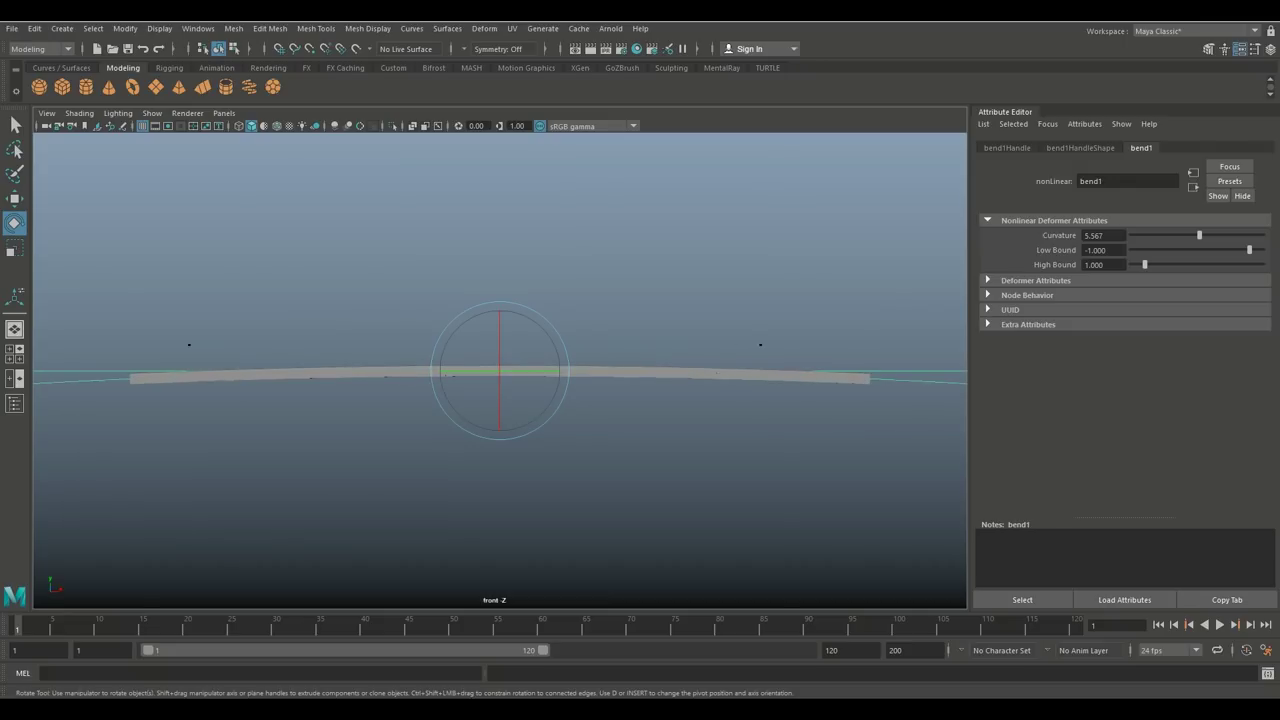
key("4")
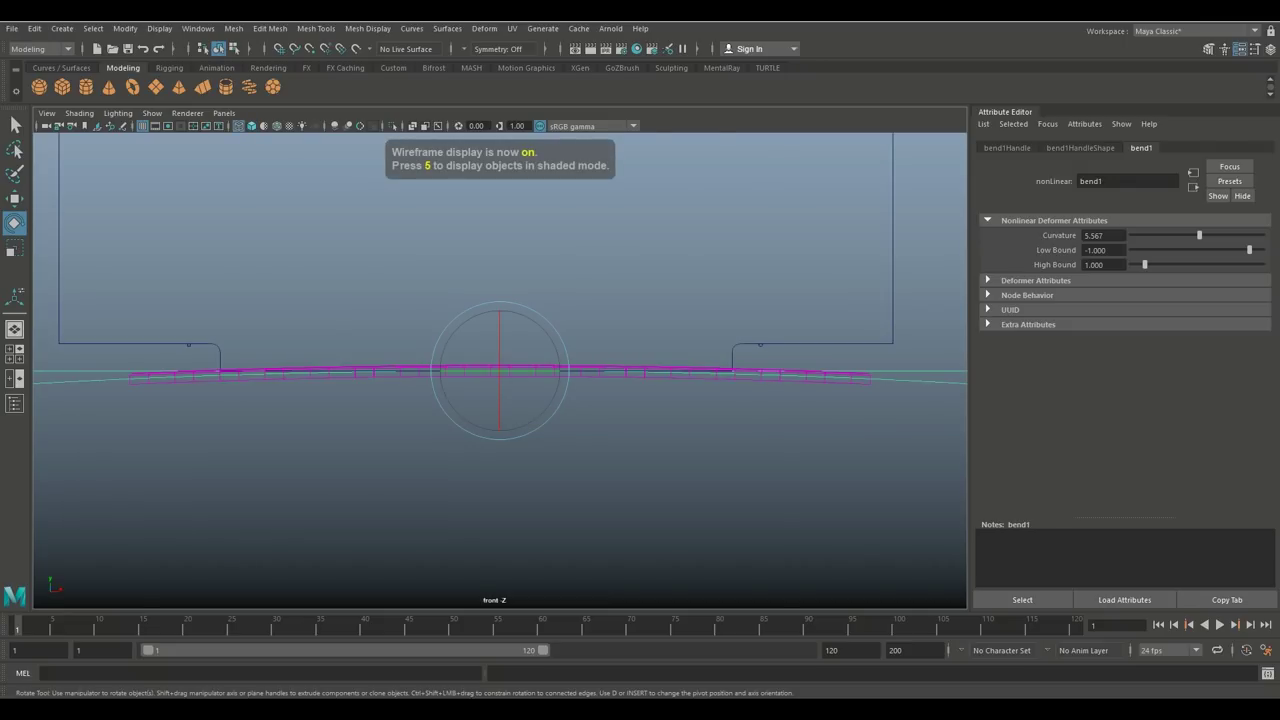
mouse_move(1200, 235)
left_mouse_down()
mouse_move(1224, 235)
mouse_move(1199, 235)
left_mouse_up()
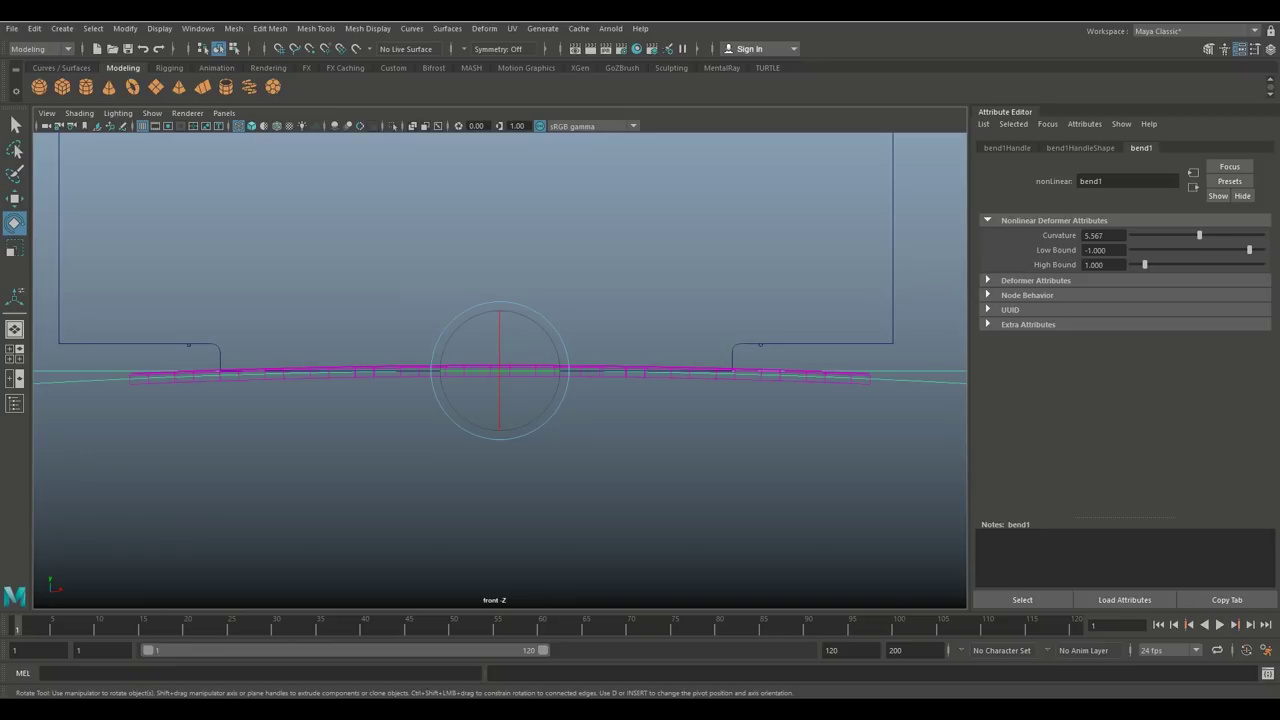
left_click_drag(1199, 235, 1201, 235)
key("w")
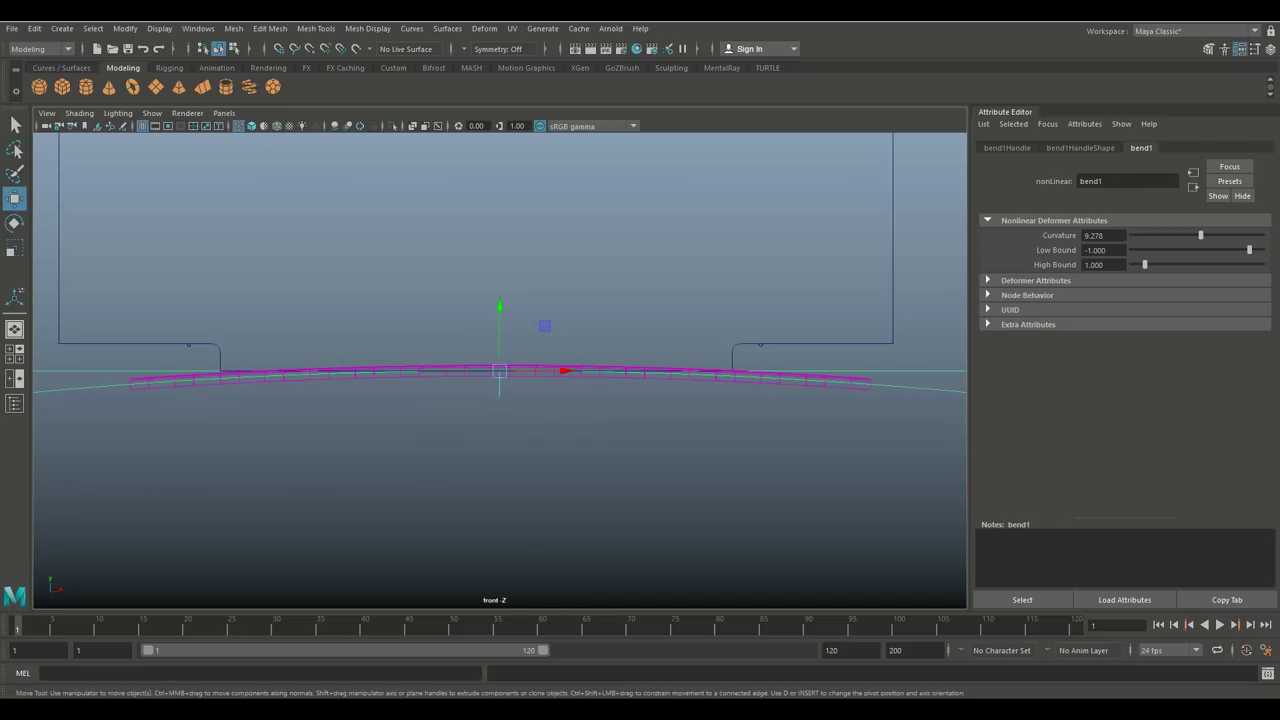
- Select the curved brick paving mesh and delete its construction history to bake in the bend
right_click(625, 318)
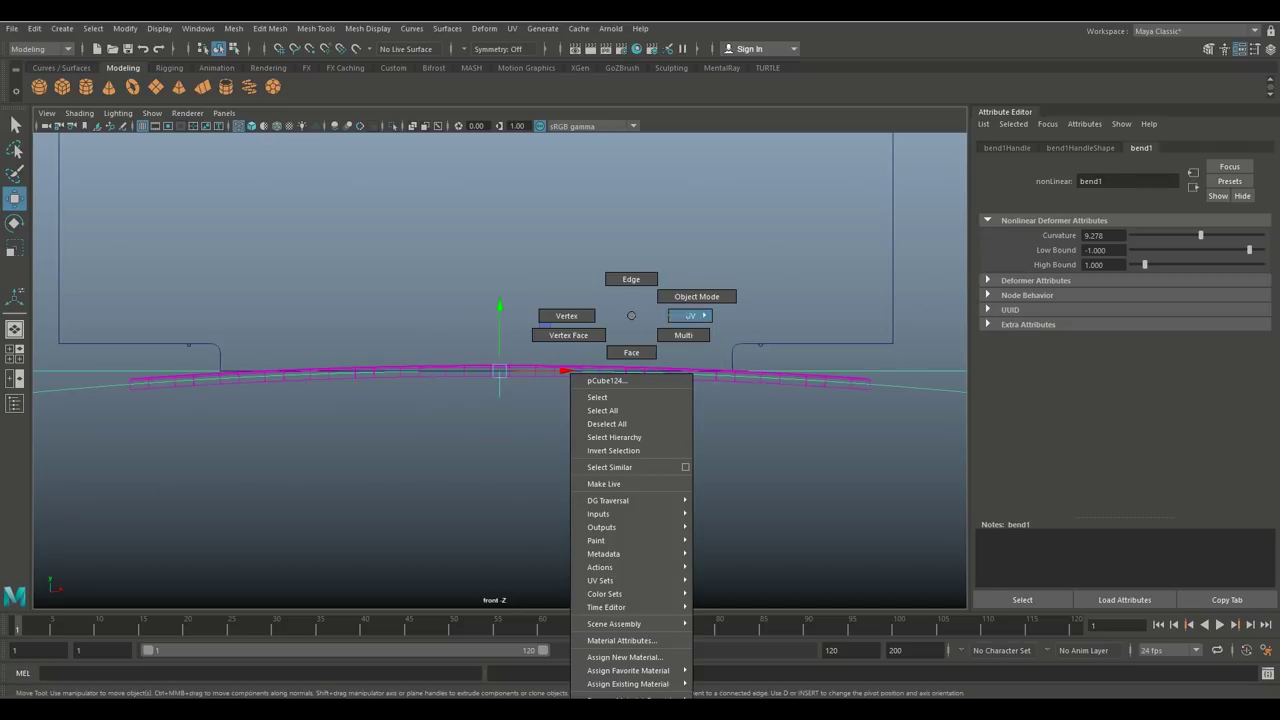
left_click(644, 375)
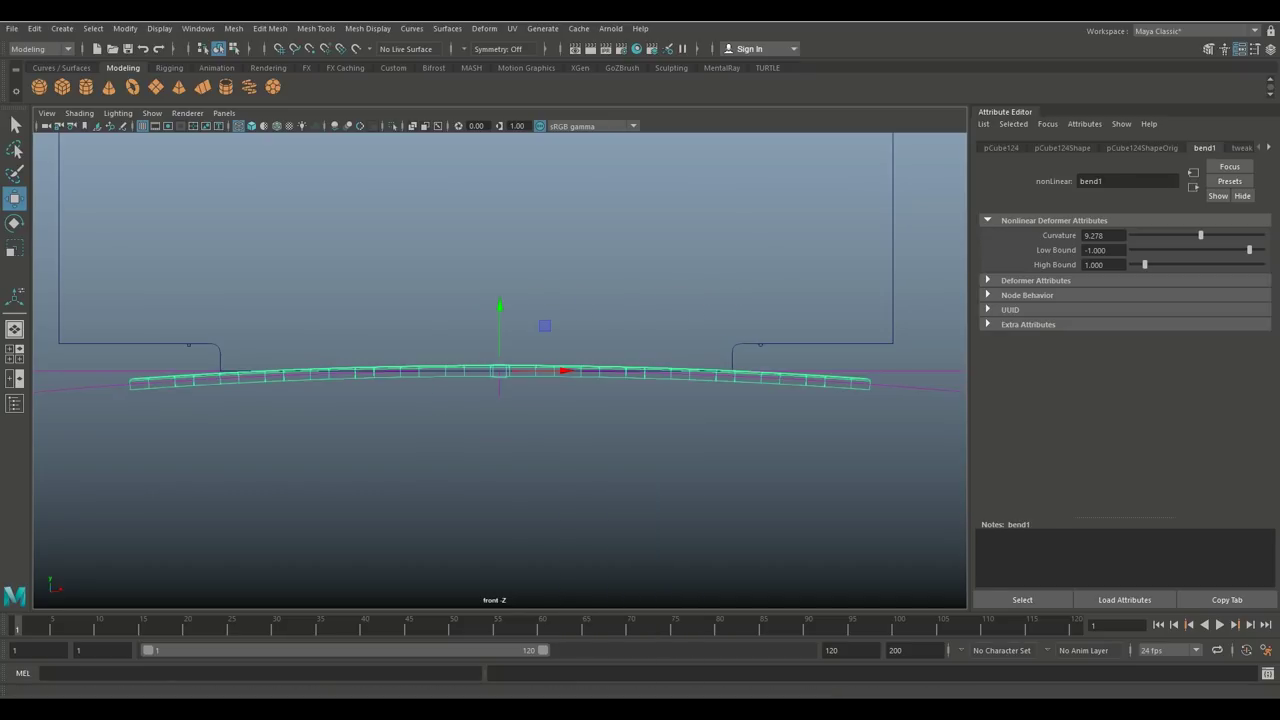
left_click(34, 28)
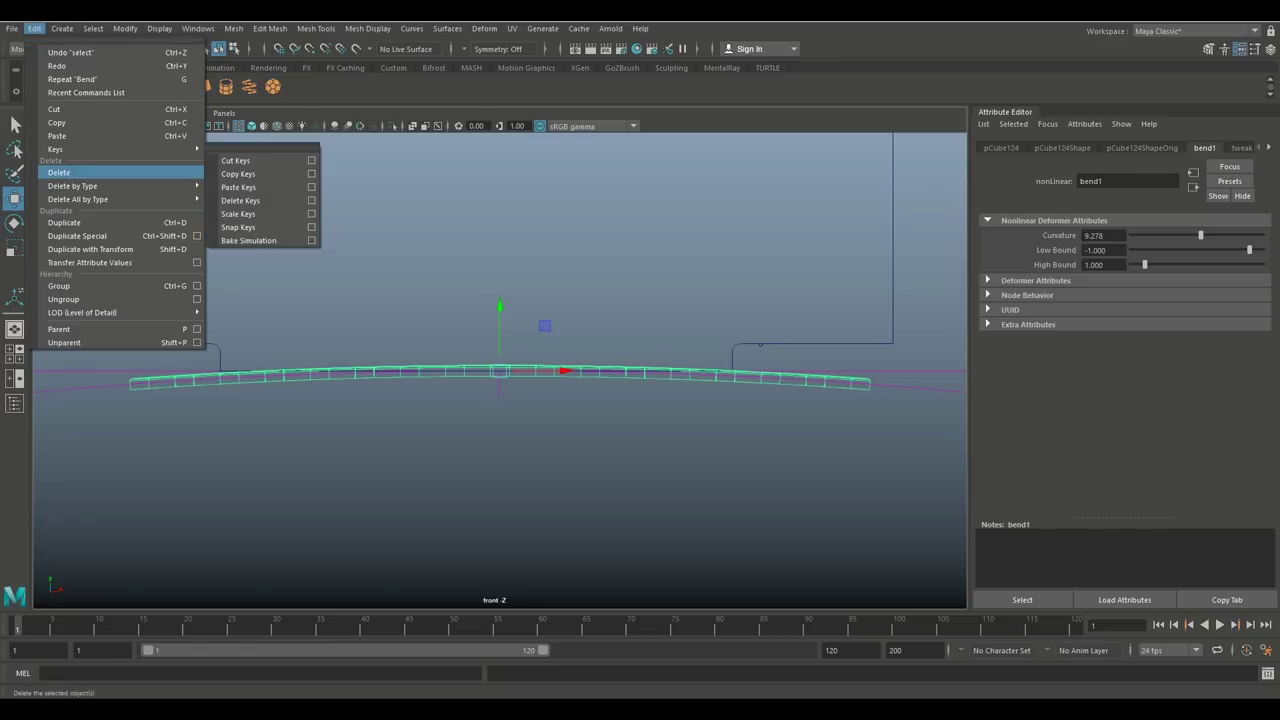
mouse_move(72, 186)
left_click(245, 190)
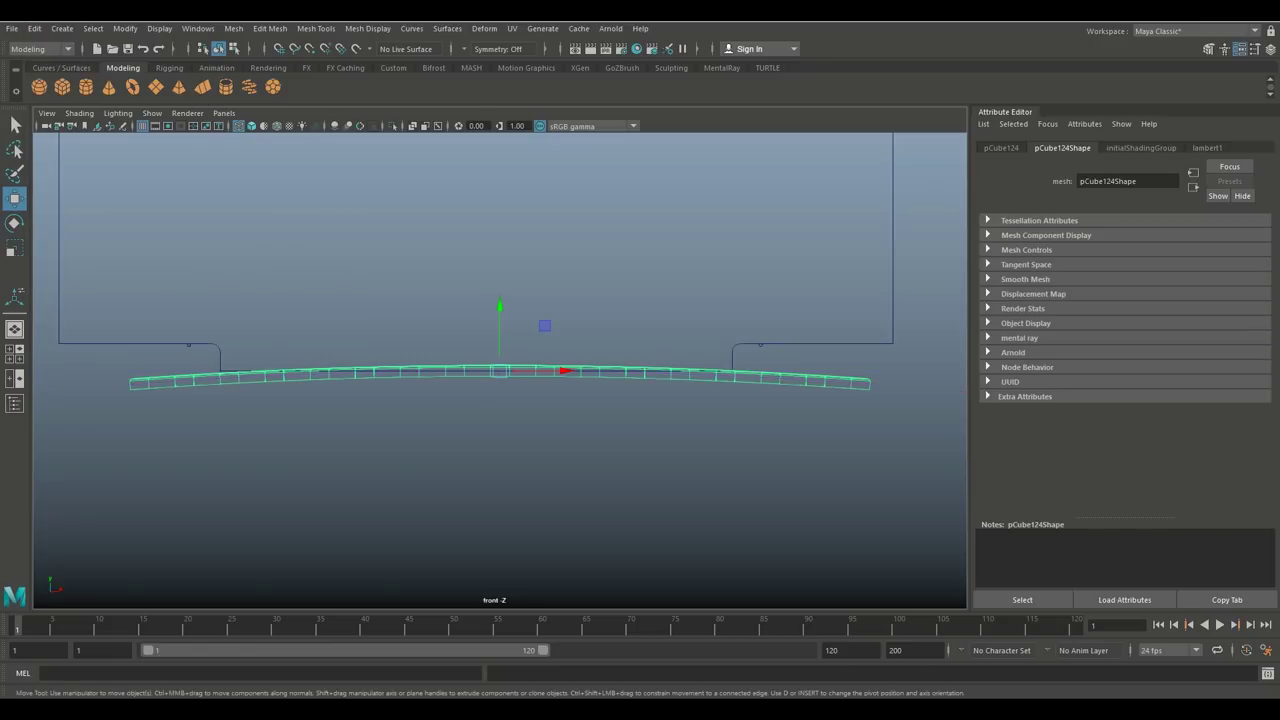
- Raise the curved paving slightly along Y between the curbs and check the road in the perspective view
left_click_drag(500, 306, 500, 295)
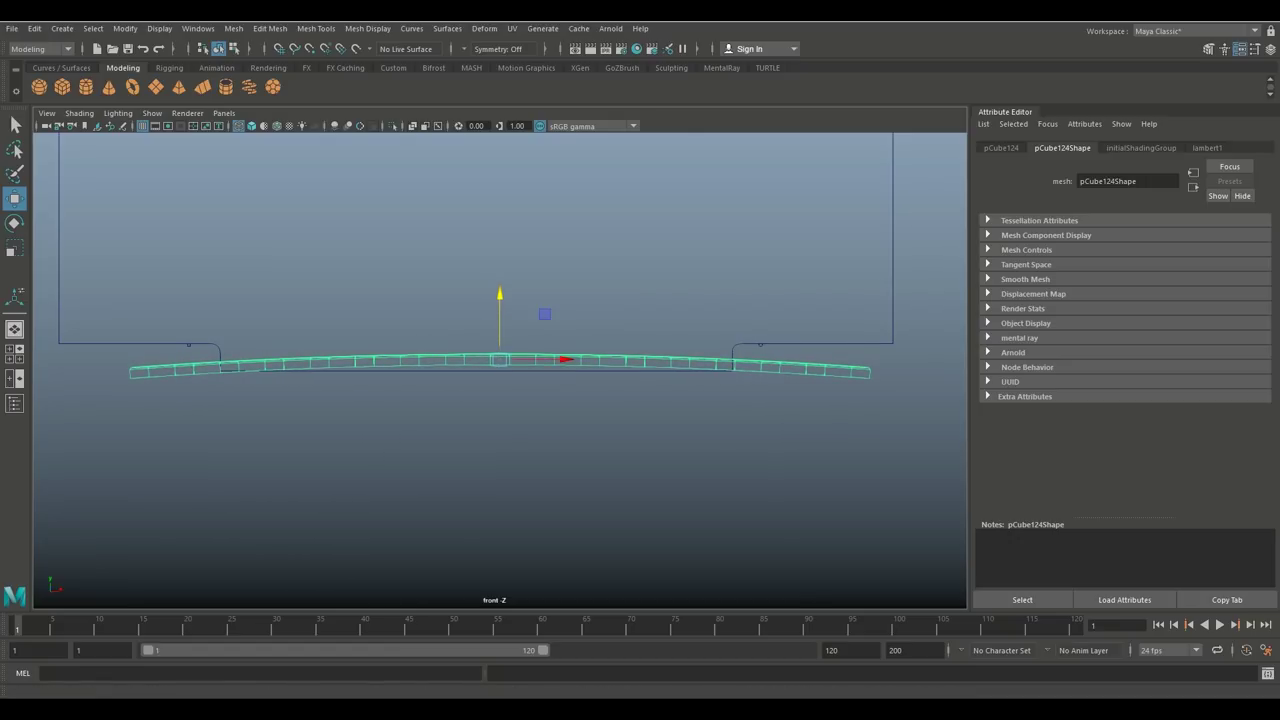
key("space")
key("space")
left_click(660, 330)
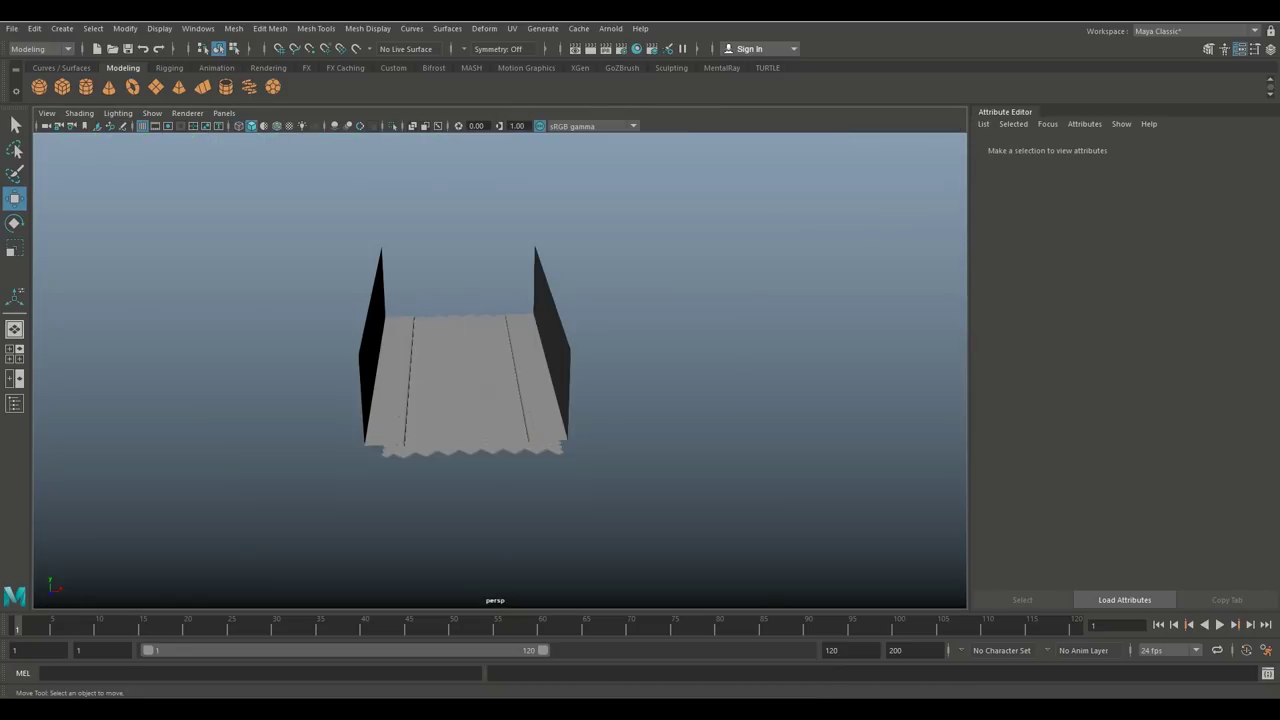
scroll(660, 330, "up", 5)
left_click_drag(640, 340, 745, 265, "alt")
left_click_drag(228, 403, 408, 376, "alt")
middle_click_drag(408, 376, 485, 334, "alt")
mouse_move(485, 334)
left_mouse_down("alt")
mouse_move(485, 288)
mouse_move(486, 338)
mouse_move(481, 298)
mouse_move(479, 318)
left_mouse_up("alt")
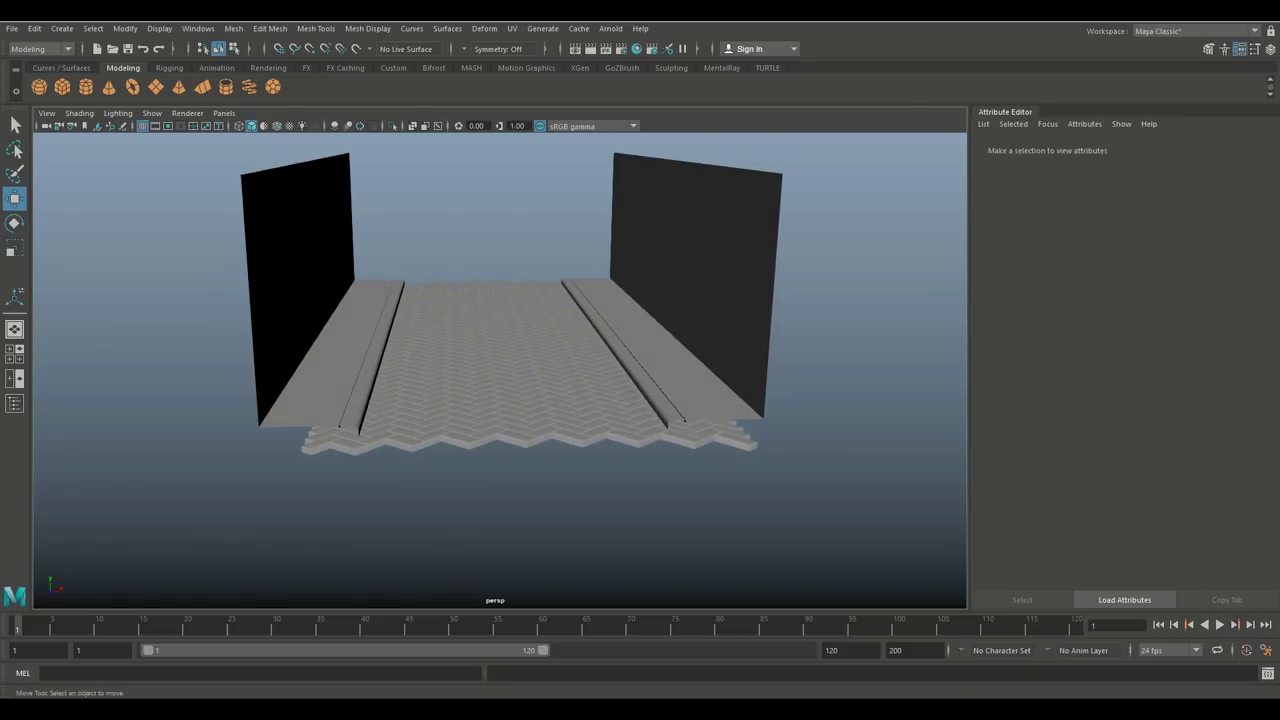
- Create a polygon cube, move it along X over the road and reduce its height
left_click(62, 87)
left_click_drag(85, 343, 413, 339)
key("r")
left_click_drag(473, 279, 500, 125)
key("f")
key("w")
scroll(500, 160, "down", 5)
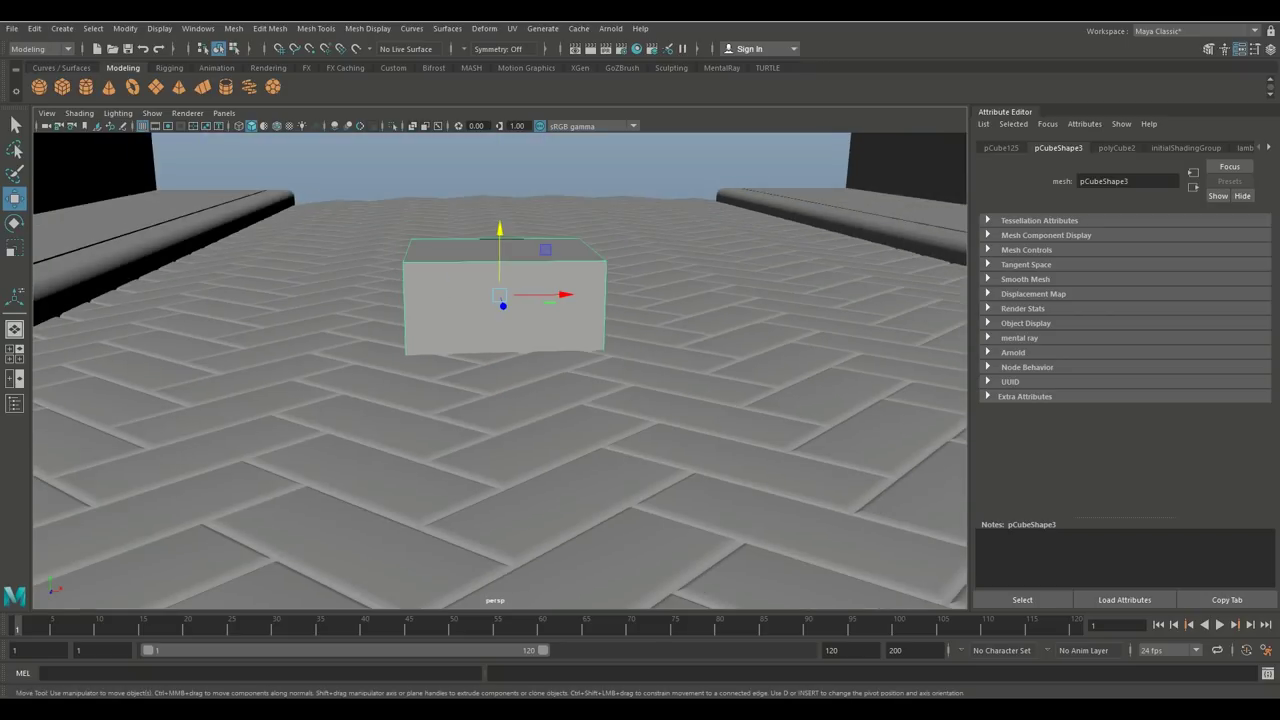
- Lift the block slightly above the bricks along Y and flatten it into a thin slab
left_click_drag(499, 250, 499, 222)
key("r")
left_click_drag(499, 163, 499, 110)
middle_click_drag(499, 226, 528, 357, "alt")
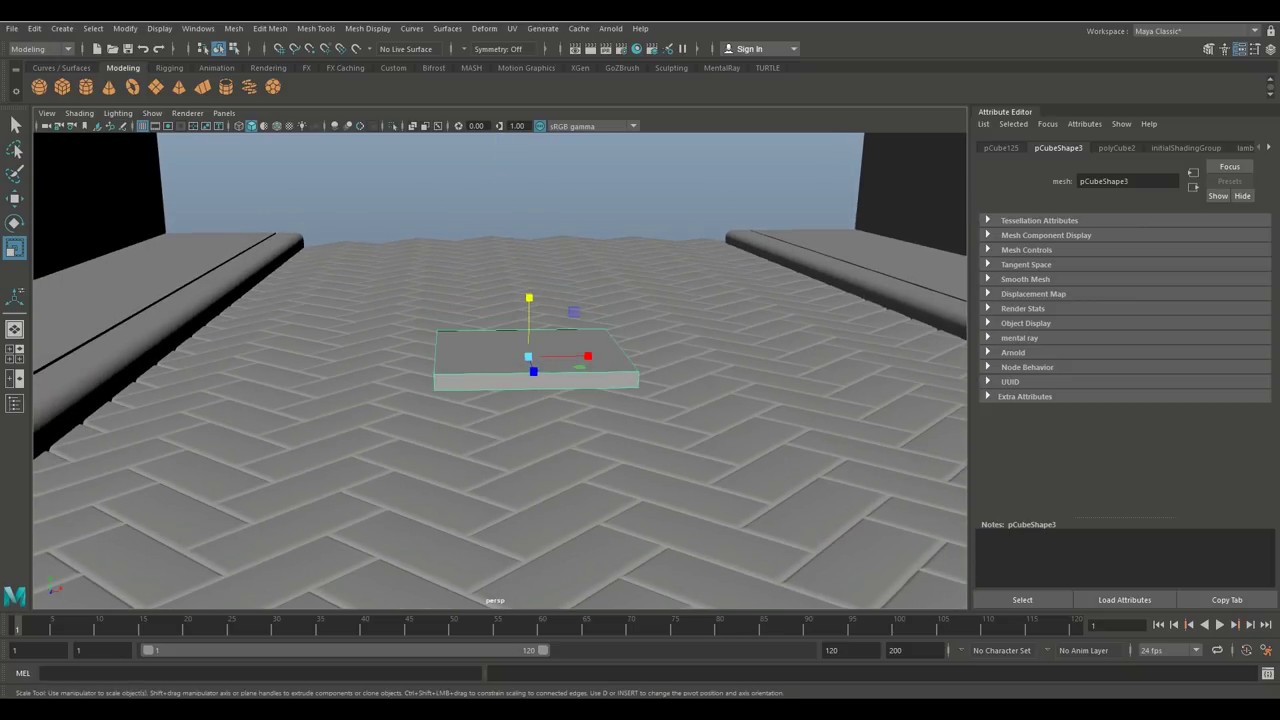
- Select the slab's top edges and bevel them with a fraction of 0.2 and one segment
right_click_drag(458, 315, 458, 279)
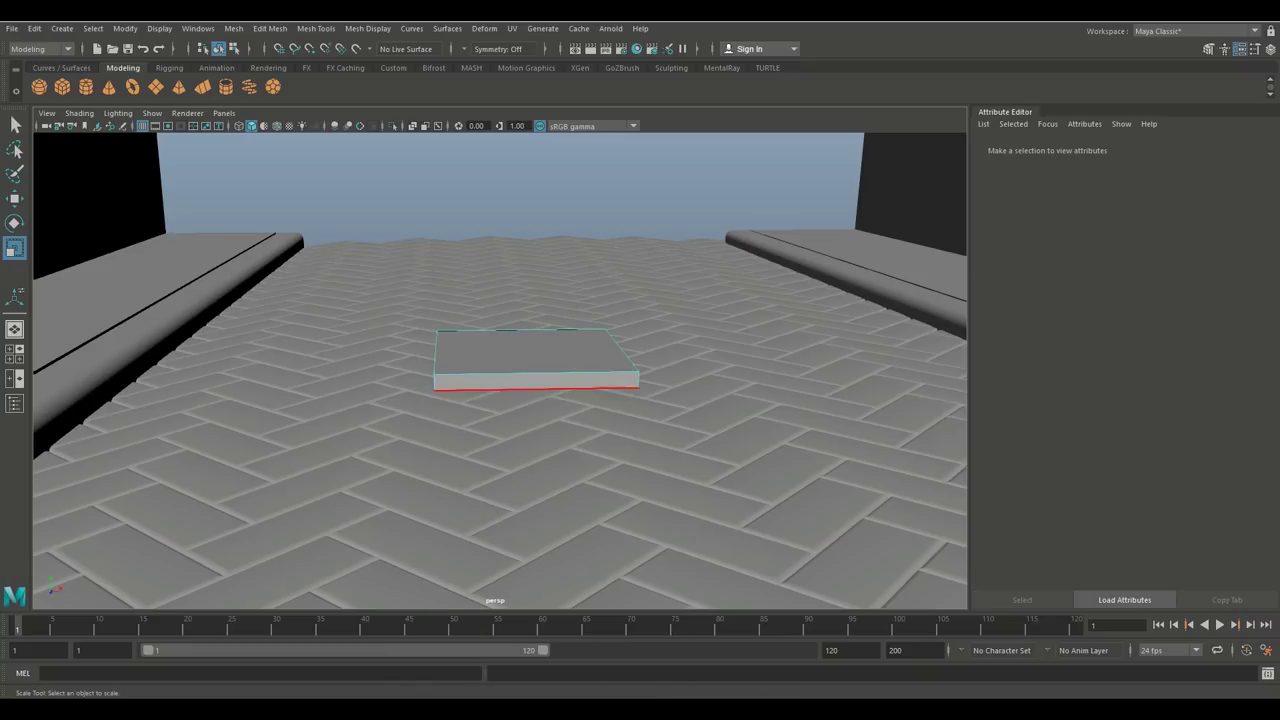
left_click(480, 374)
left_click(436, 352, "shift")
left_click(518, 331, "shift")
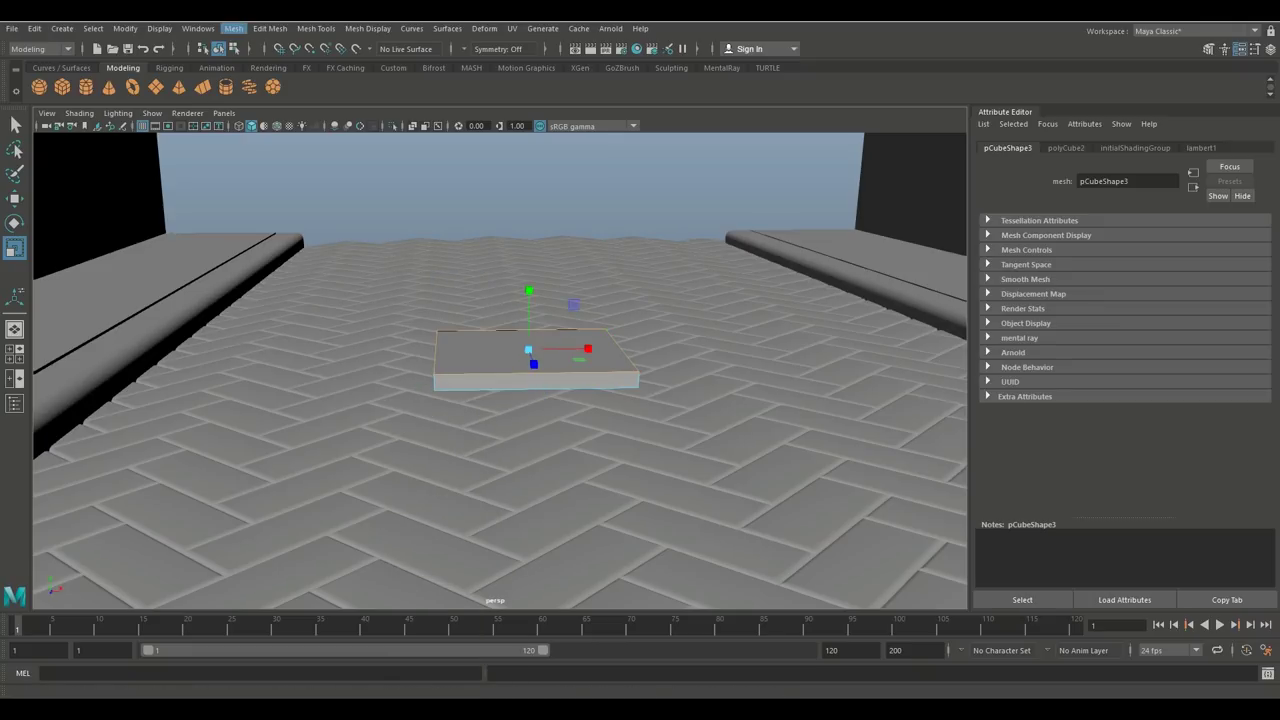
left_click(270, 28)
left_click(285, 75)
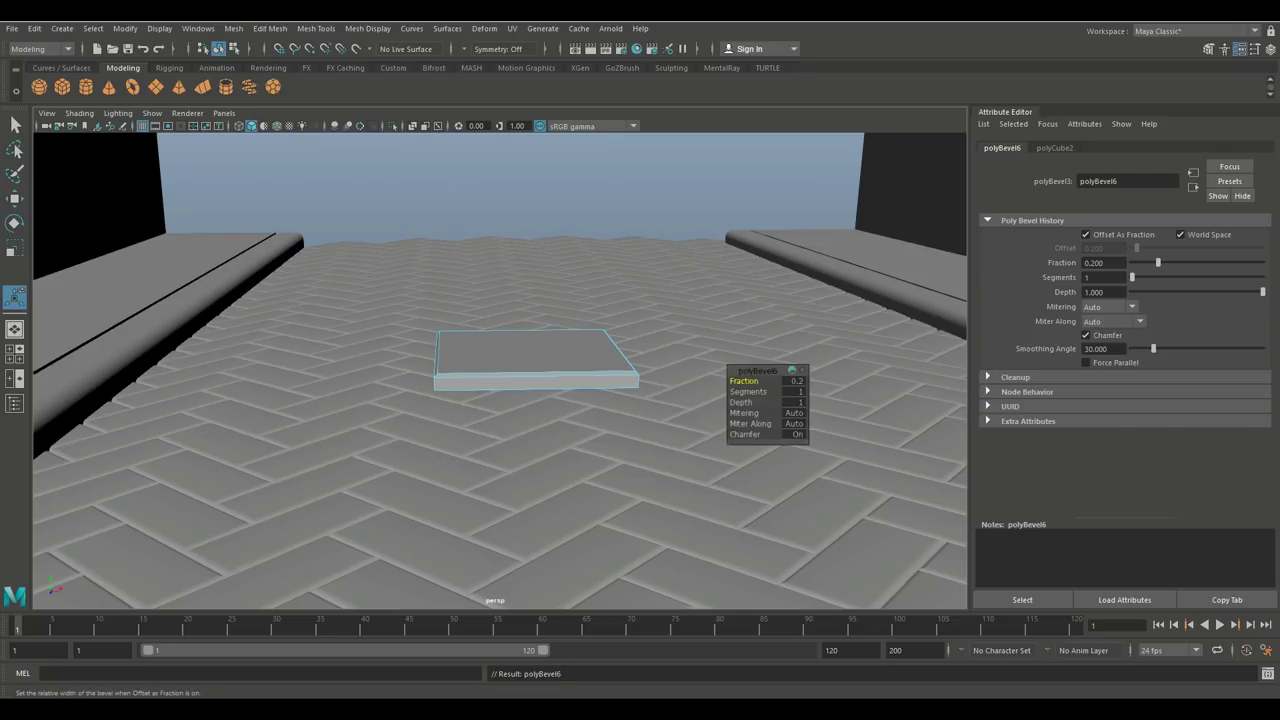
scroll(528, 350, "up", 3)
- Return to object mode and move the slab along X from the road over the sidewalk on the negative X side
right_click_drag(552, 315, 612, 297)
scroll(600, 300, "down", 3)
key("w")
left_click_drag(580, 357, 85, 365)
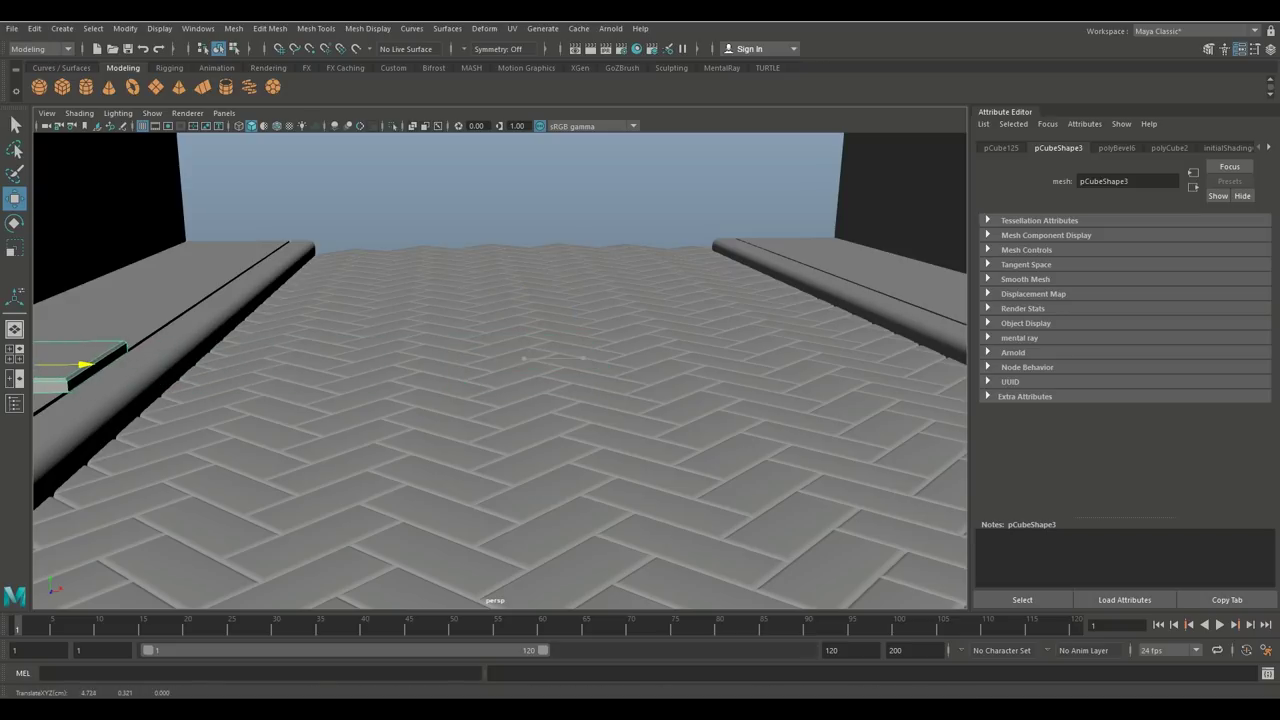
- In the front view, lower the slab onto the sidewalk at about Y 0.157 and slide it to about X 4.470, beside the groove
left_click(15, 354)
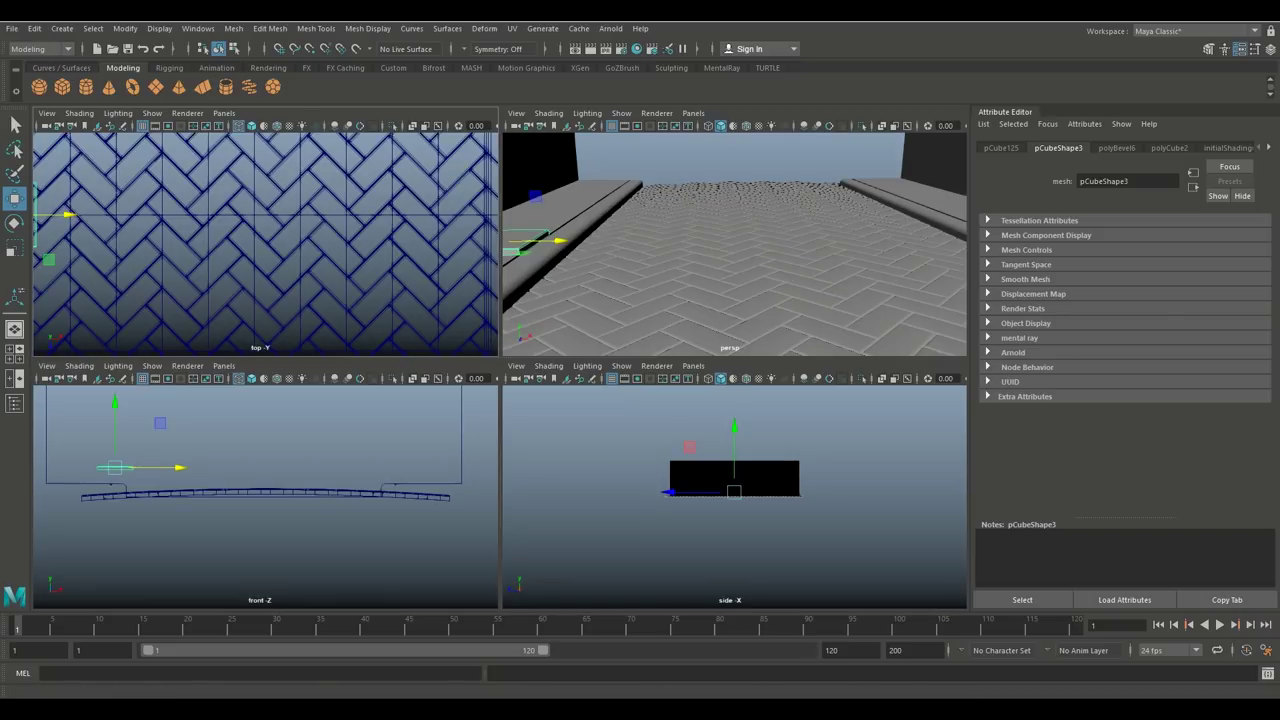
key("space")
middle_click_drag(230, 345, 783, 413, "alt")
scroll(476, 357, "up", 5)
left_click_drag(692, 266, 692, 326)
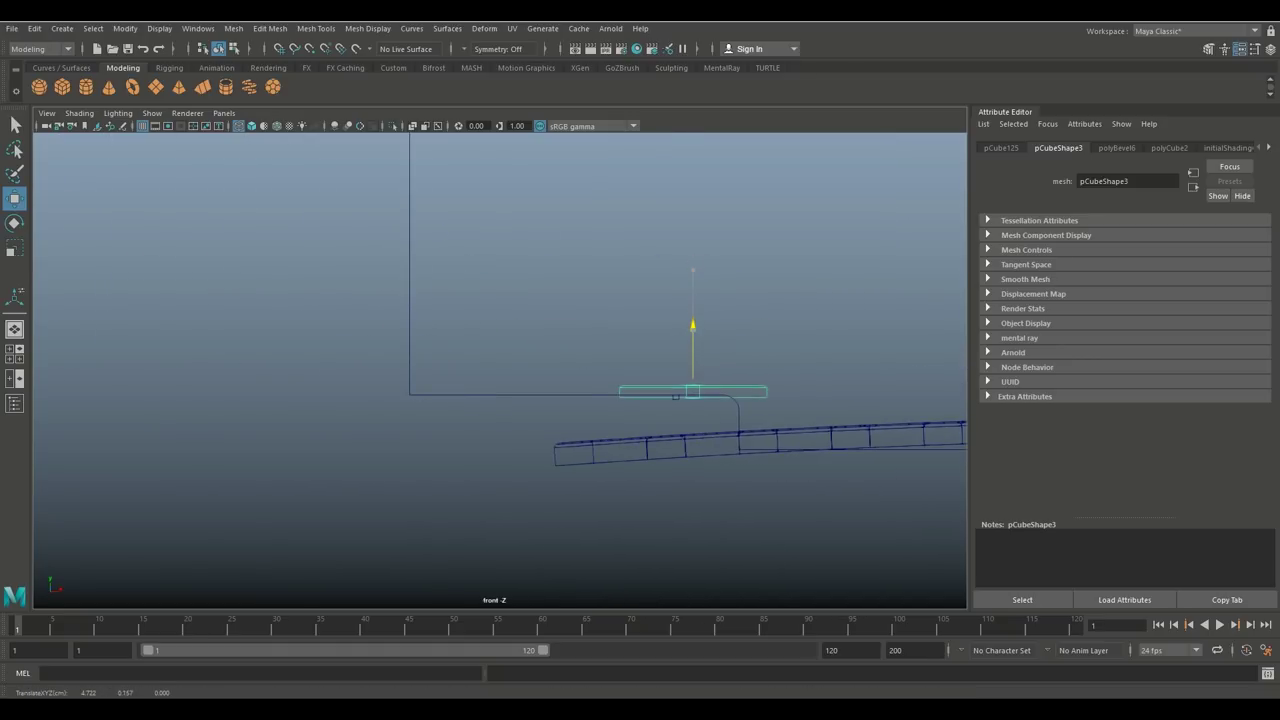
left_click_drag(755, 391, 662, 391)
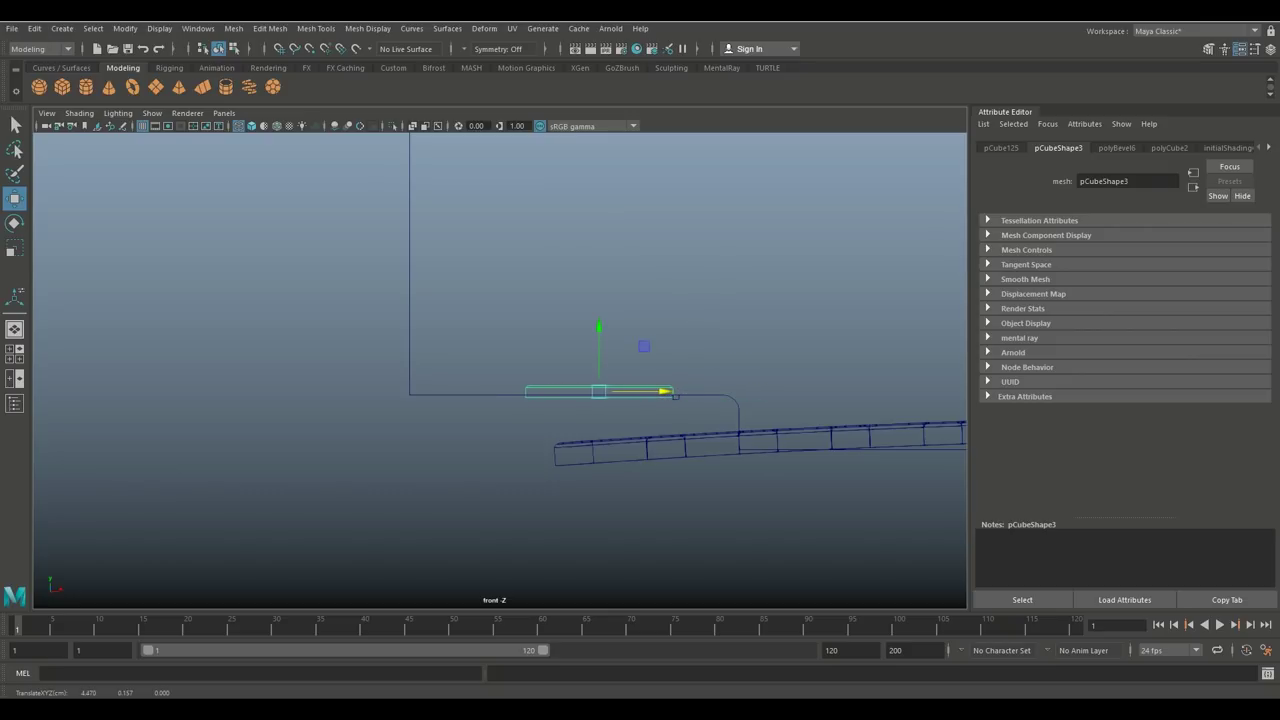
left_click(14, 353)
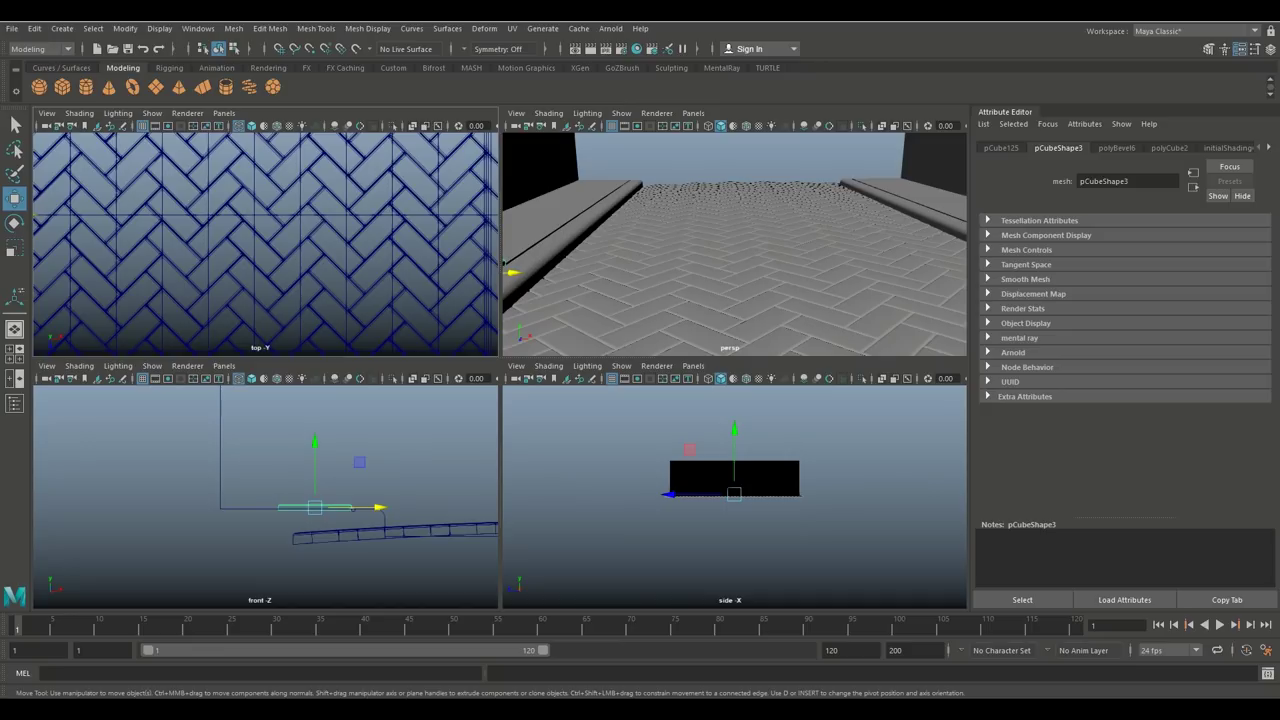
key("space")
scroll(500, 370, "down", 8)
scroll(500, 370, "up", 5)
left_click_drag(500, 350, 578, 446, "alt")
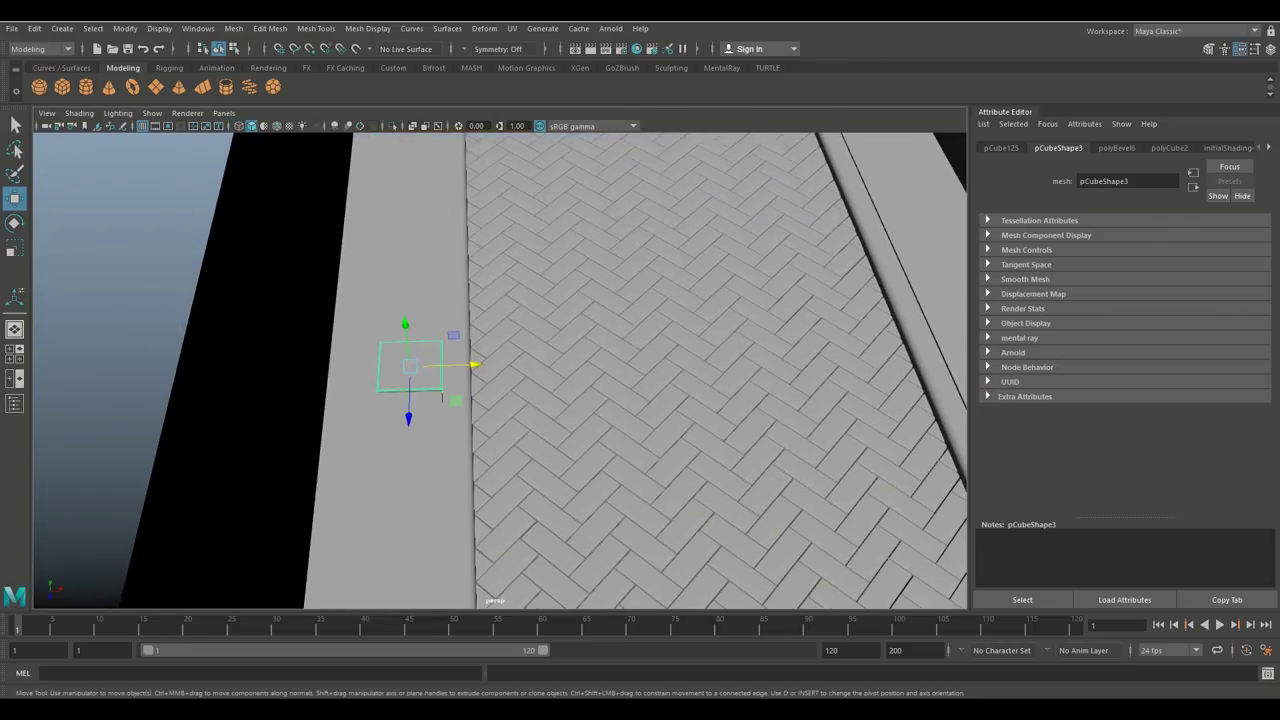
- Scale the beveled slab down uniformly and, in the top view, shift it slightly along positive X toward the curb
key("r")
left_click_drag(410, 367, 369, 367)
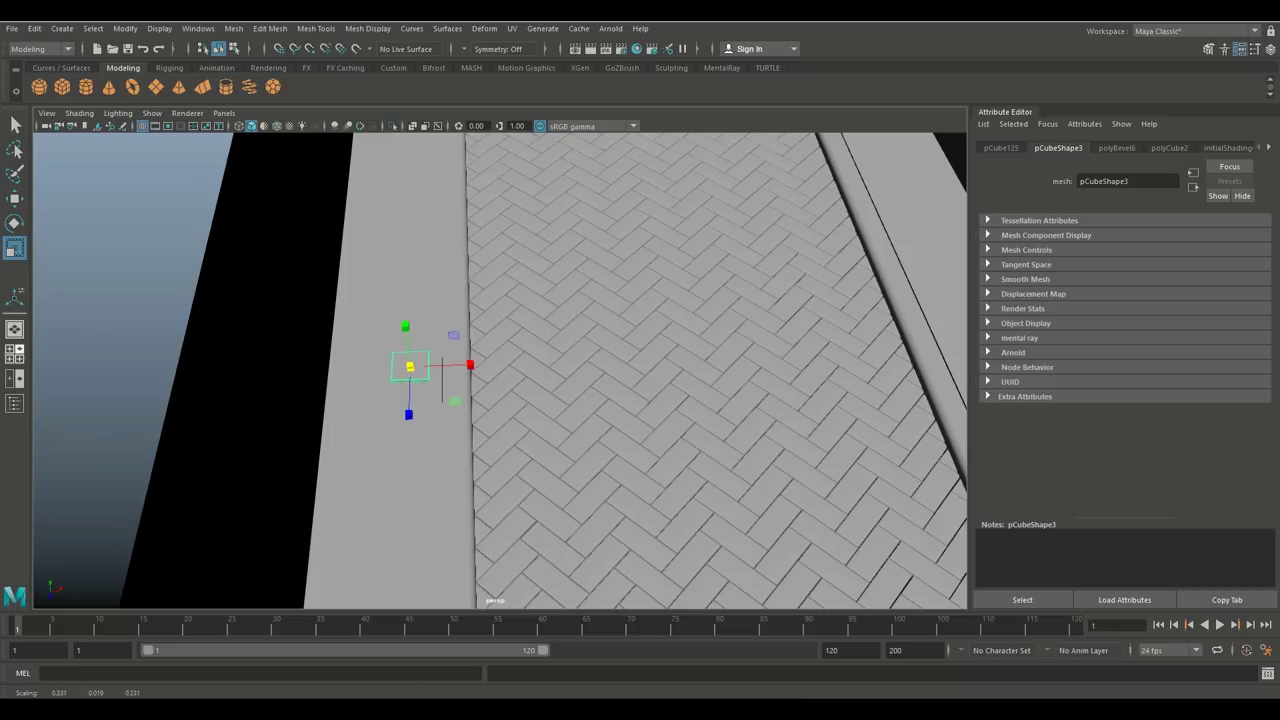
left_click(14, 353)
key("space")
key("f")
scroll(500, 370, "down", 15)
scroll(500, 370, "up", 6)
scroll(500, 370, "up", 3)
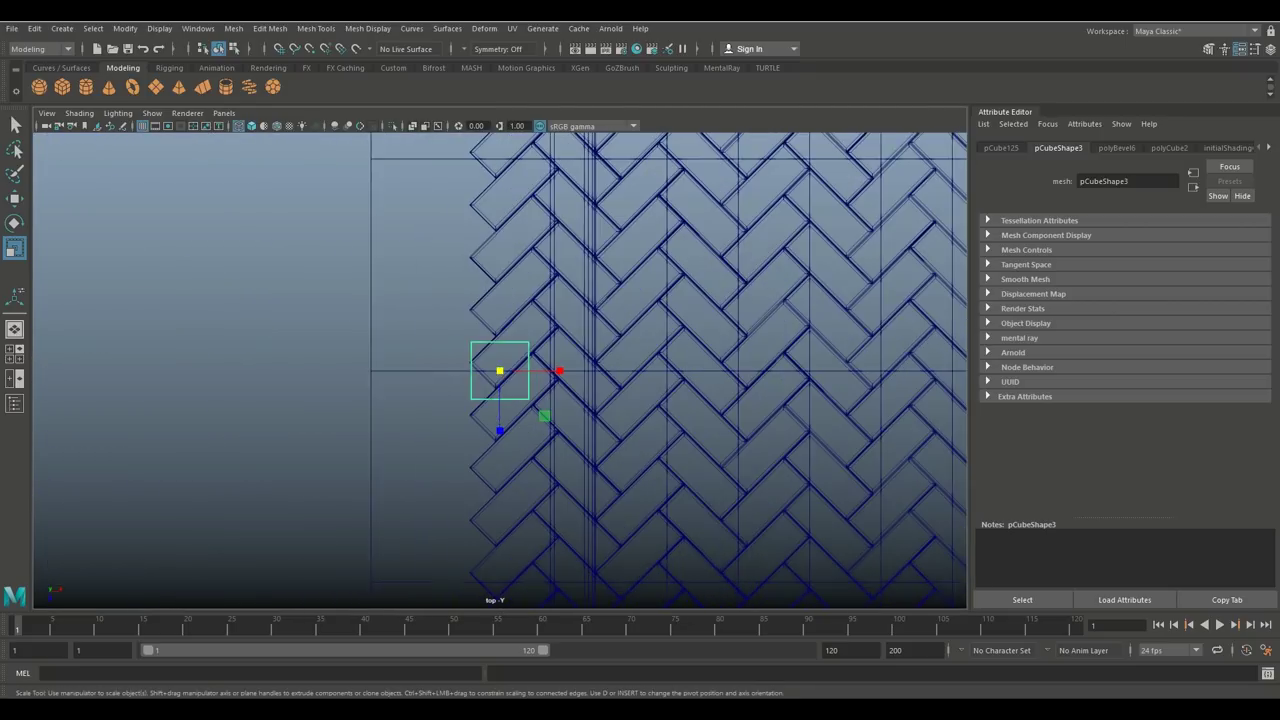
key("w")
mouse_move(562, 371)
left_mouse_down()
mouse_move(585, 371)
mouse_move(477, 371)
mouse_move(583, 371)
left_mouse_up()
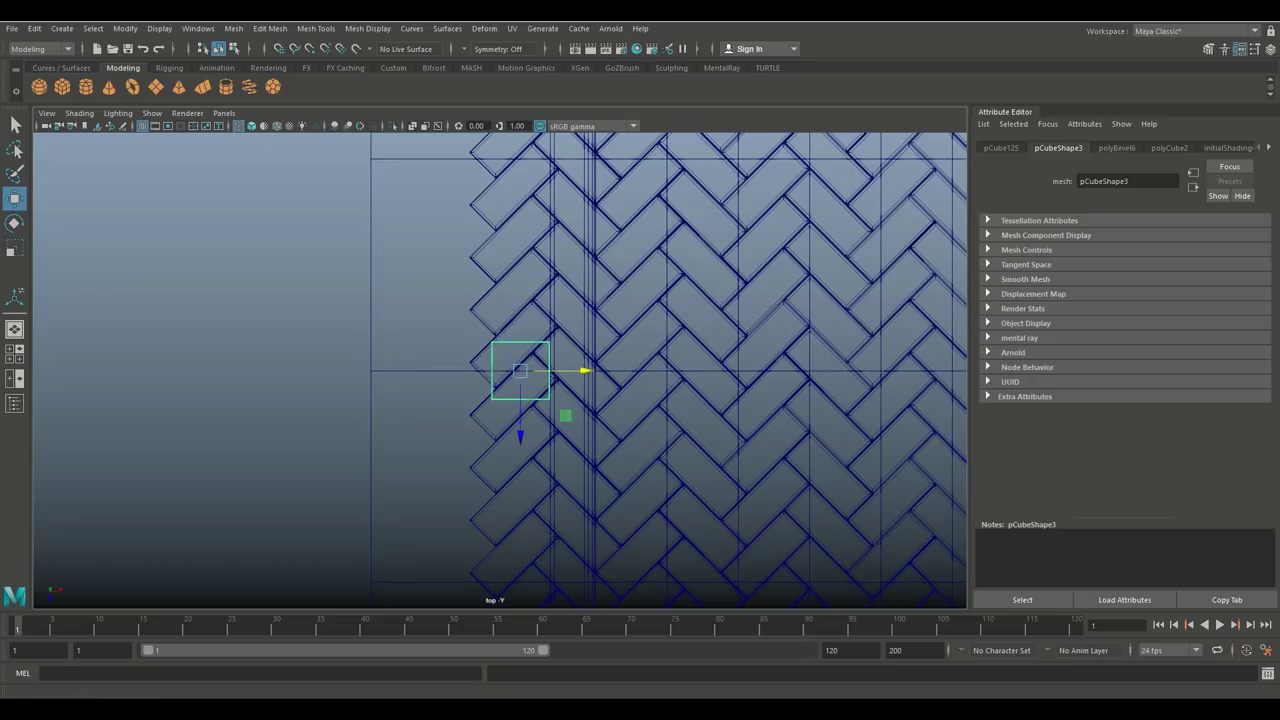
key("space")
key("space")
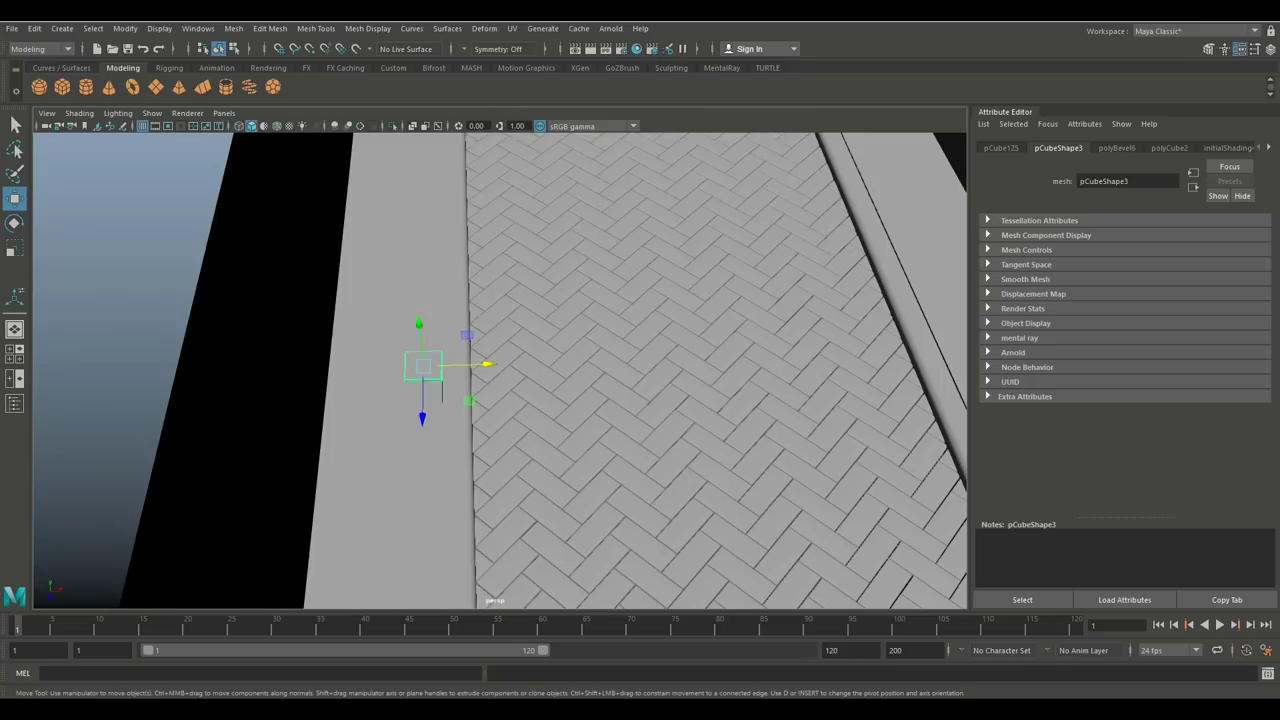
- Move the slab along X over the brick road, duplicate it, and place the copy edge to edge beside it along X
left_click_drag(600, 390, 570, 405, "alt")
scroll(480, 350, "up", 10)
key("r")
left_click_drag(441, 338, 695, 344)
key("w")
key("ctrl+d")
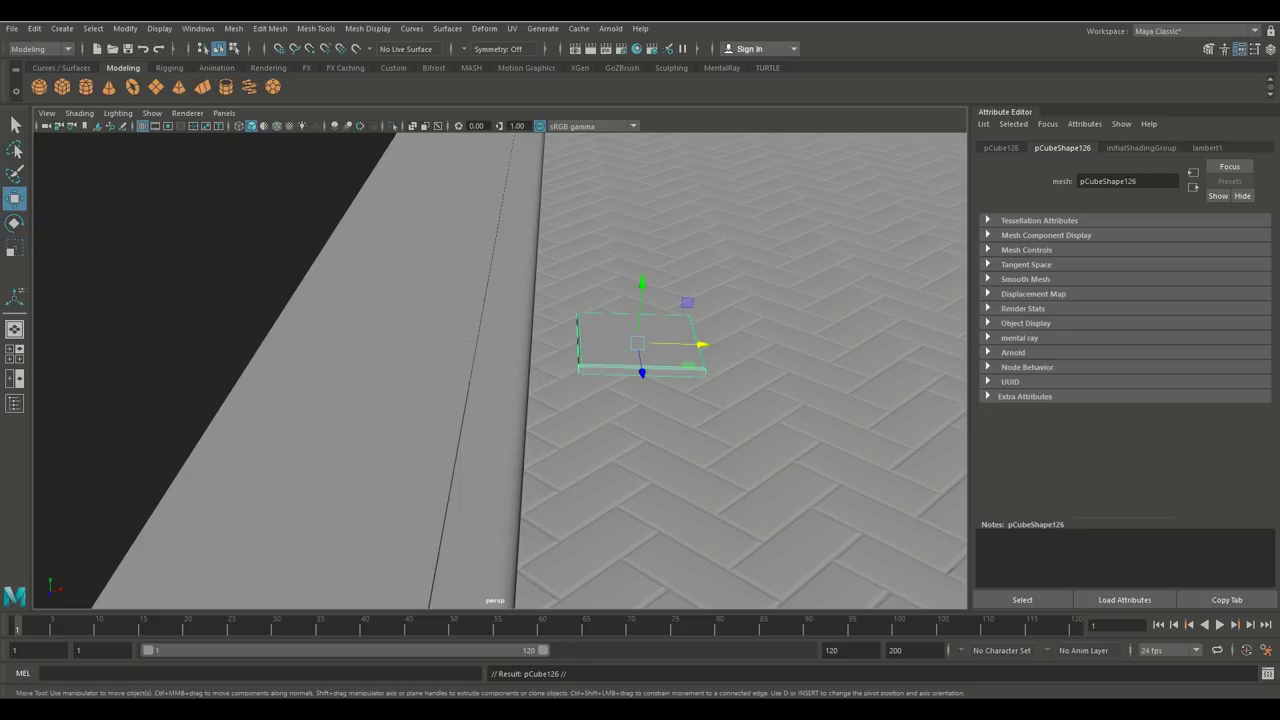
left_click_drag(700, 344, 822, 348)
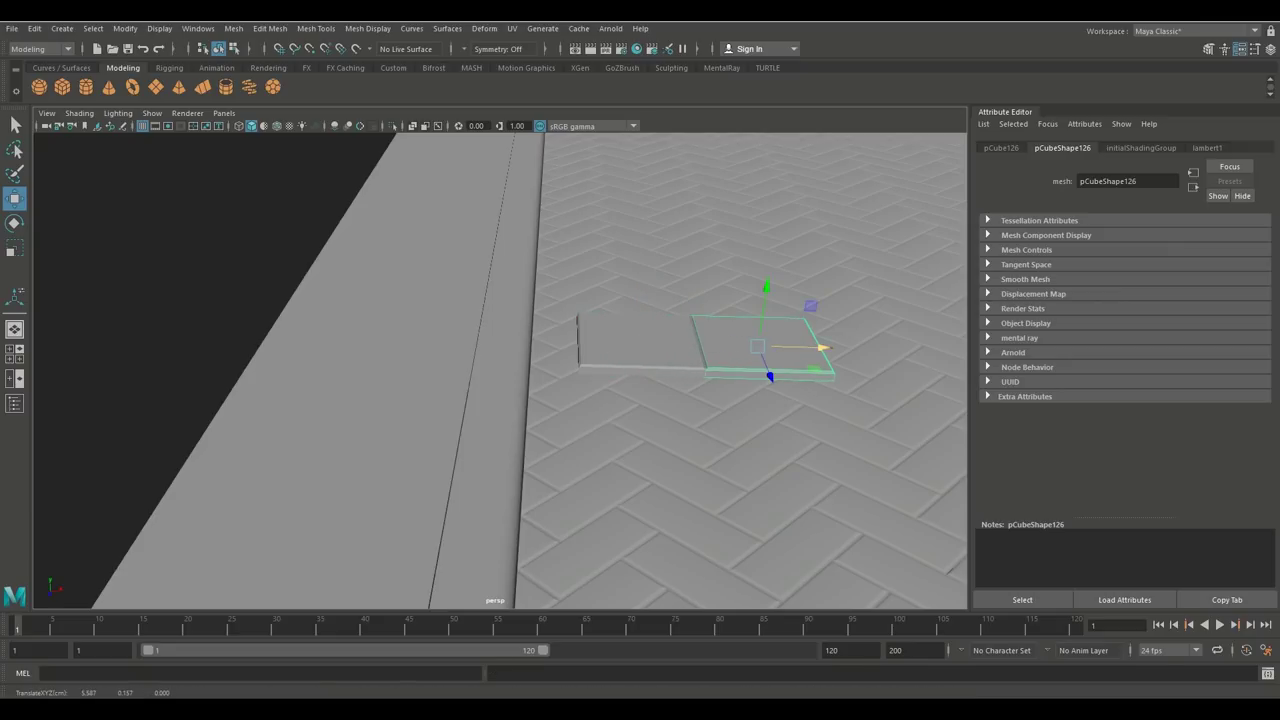
- Duplicate the second slab along X to complete a row of three adjoining slabs
key("f")
scroll(500, 370, "down", 5)
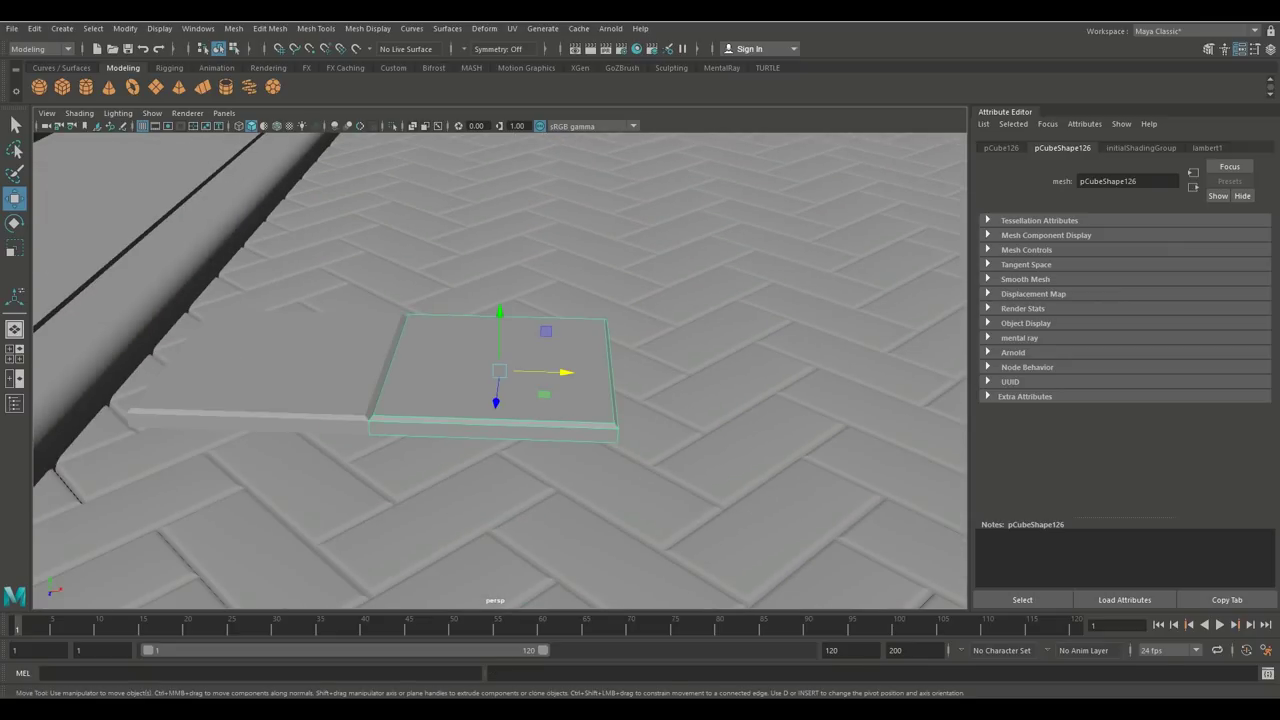
left_click_drag(600, 385, 615, 332, "alt")
left_click_drag(560, 370, 785, 367)
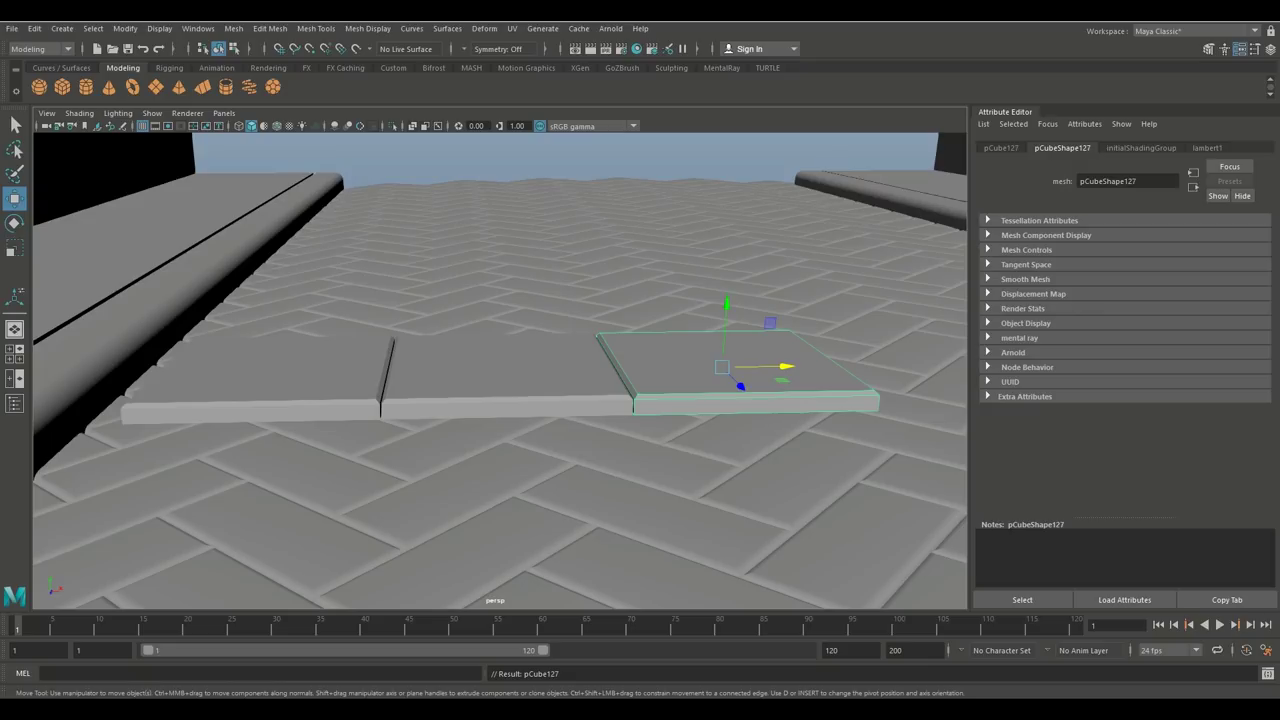
- Select all three slabs, move them back along X over the sidewalk, and combine them into one mesh
left_click(275, 375, "shift")
left_click(480, 375, "shift")
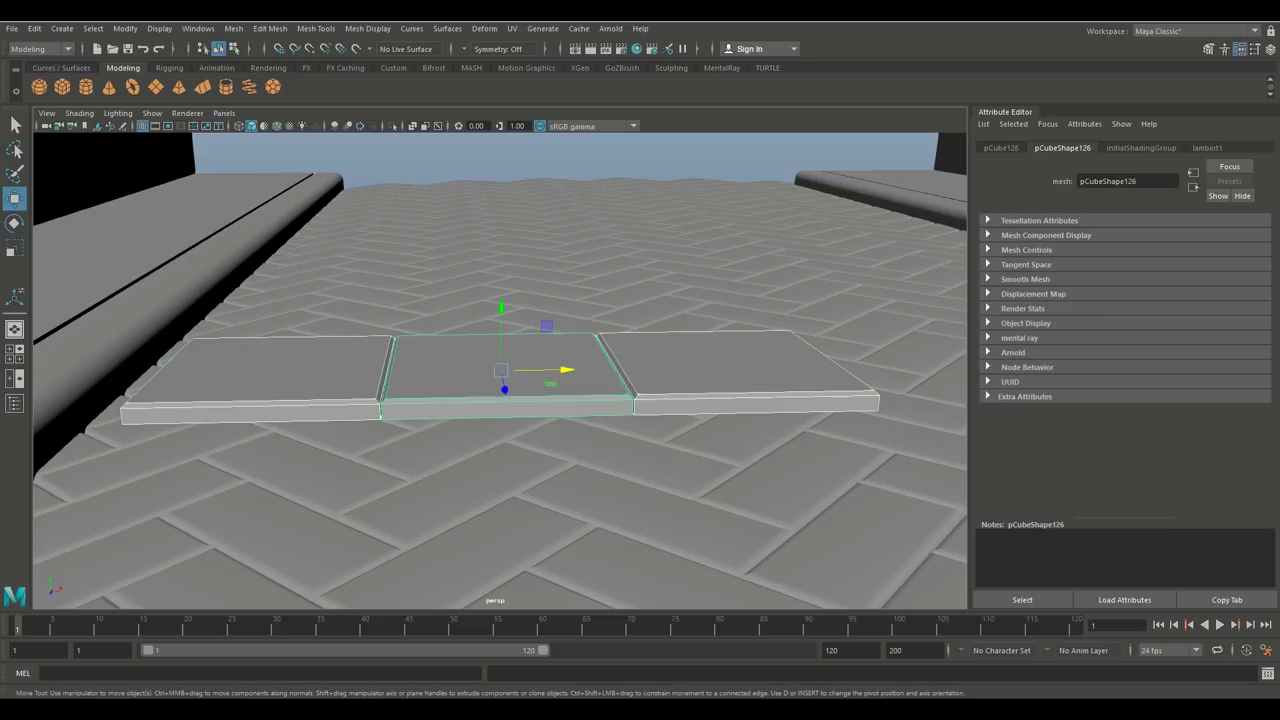
scroll(500, 370, "down", 8)
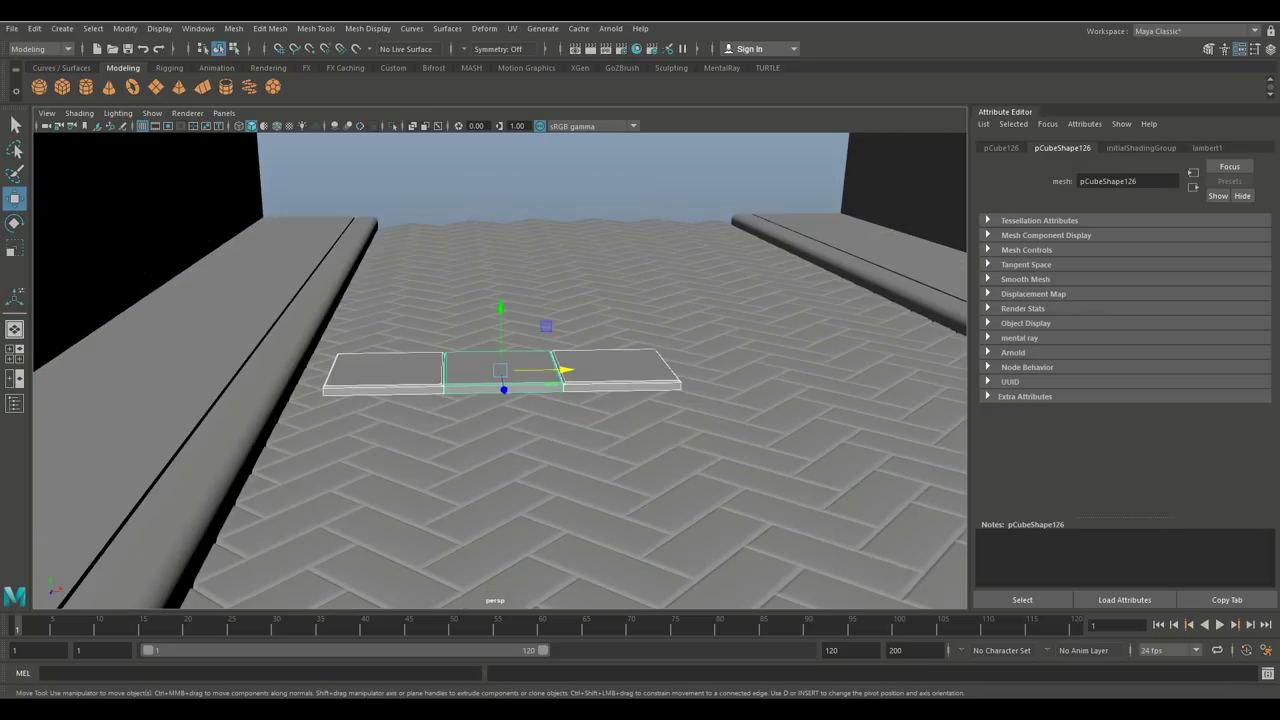
left_click_drag(562, 371, 354, 374)
left_click(233, 28)
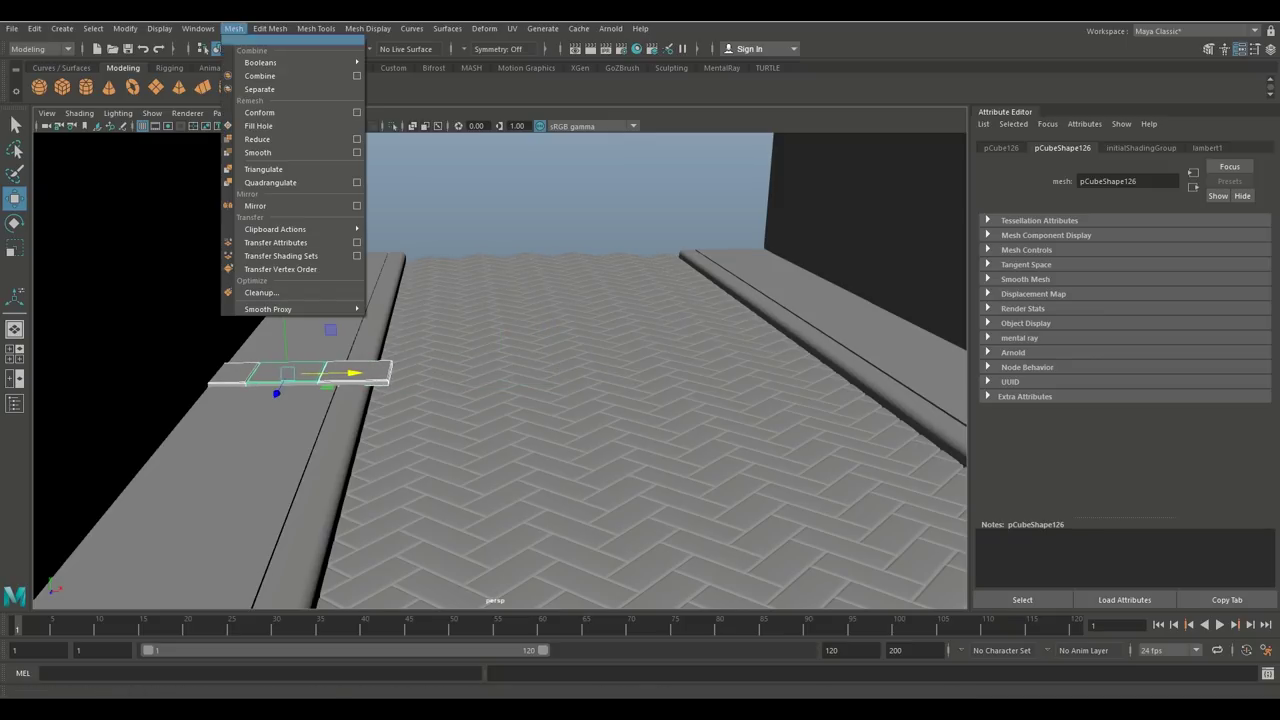
left_click(260, 76)
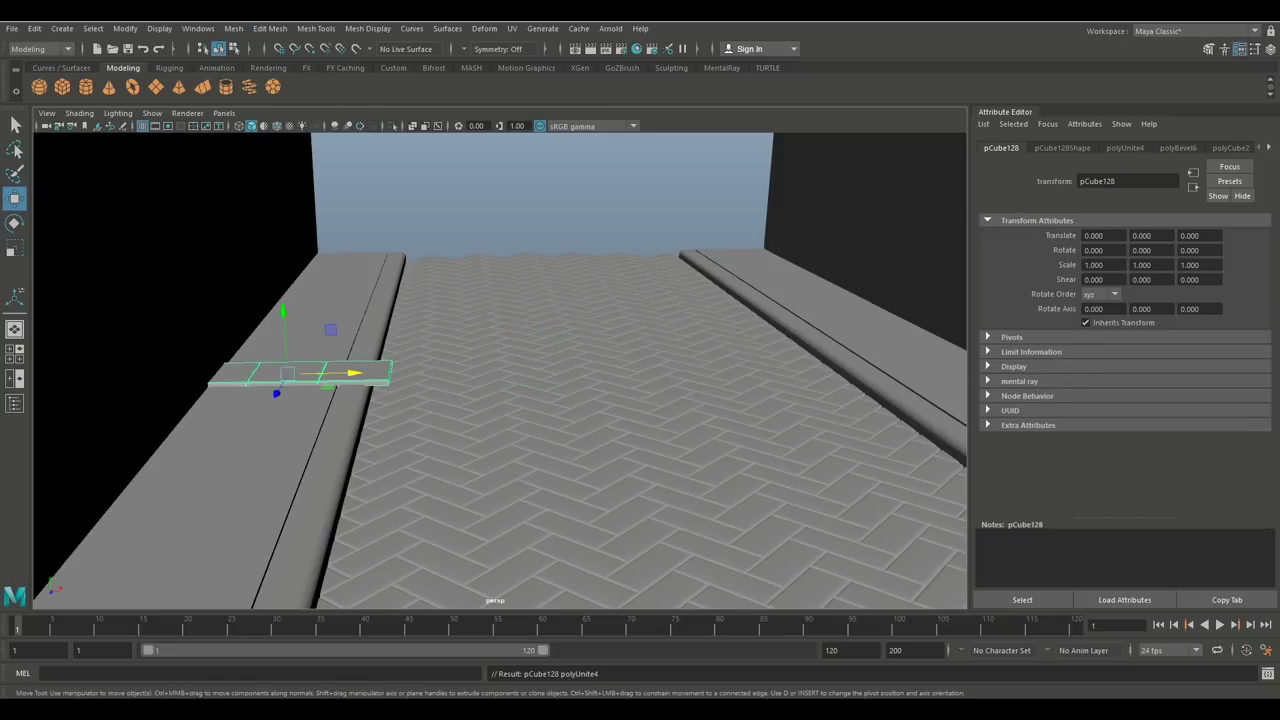
- Fit the combined slab row between the wall and the sidewalk groove by scaling it to 0.596 and moving it to X -0.051
key("r")
mouse_move(287, 374)
left_mouse_down()
mouse_move(256, 374)
mouse_move(288, 382)
left_mouse_up()
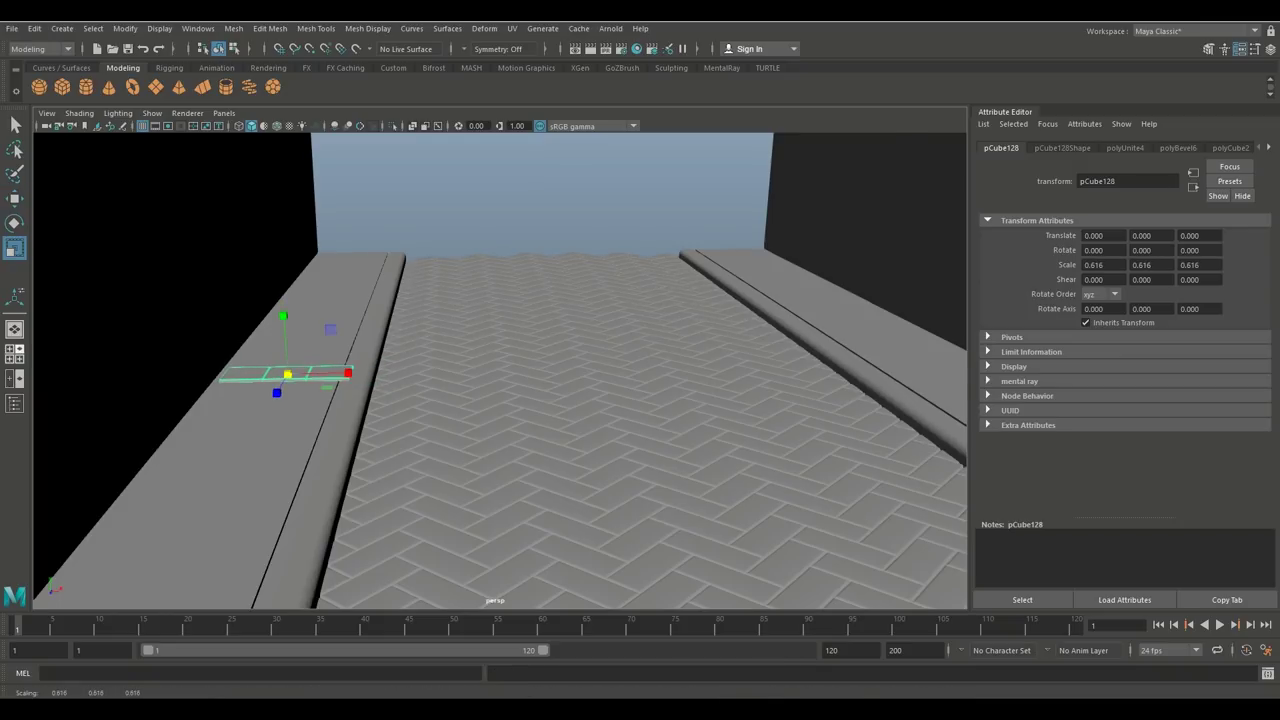
key("space")
key("space")
scroll(500, 370, "up", 4)
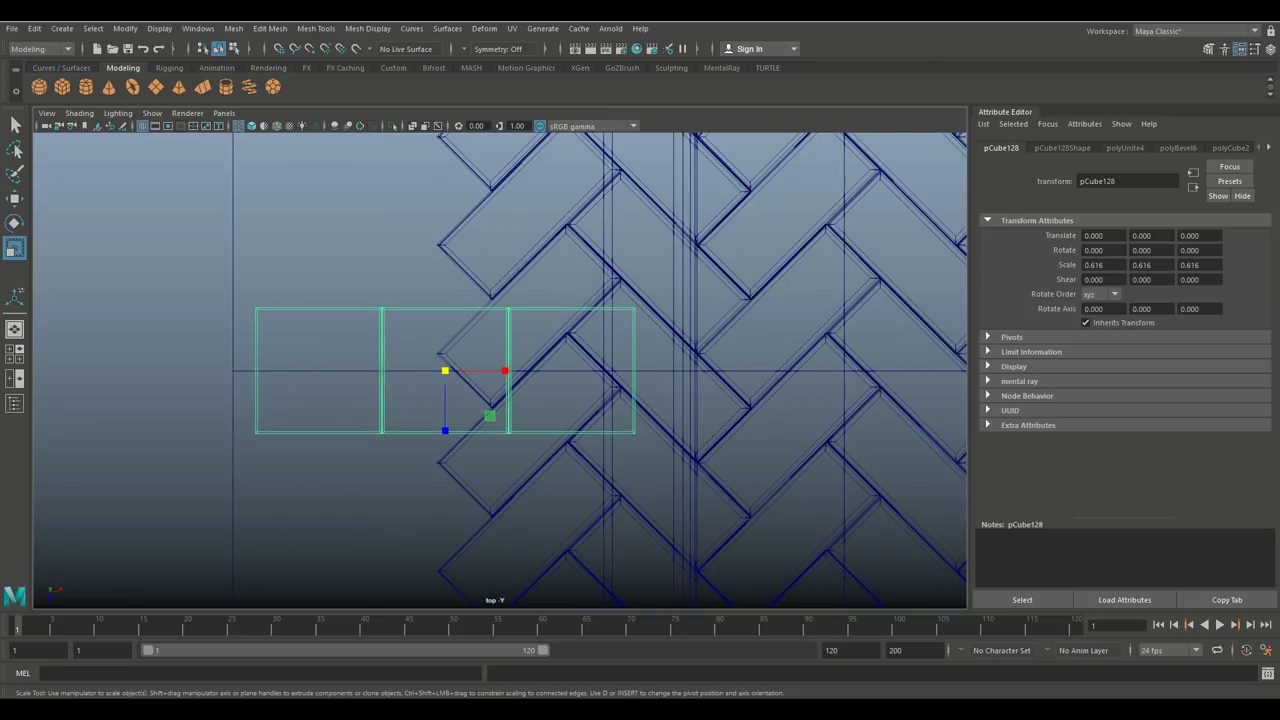
key("w")
left_click_drag(508, 371, 481, 371)
key("r")
left_click_drag(418, 371, 405, 371)
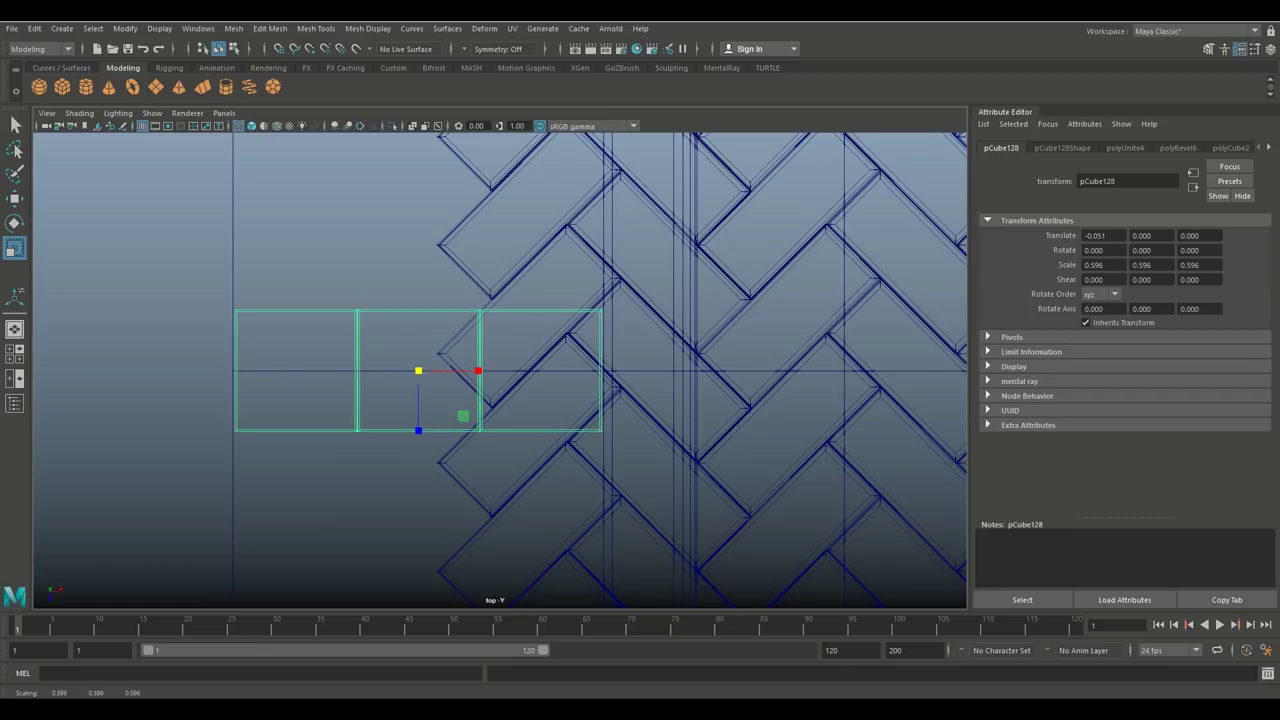
- Slide the slab row along Z to 4.068, to the open end of the sidewalk
left_click(14, 354)
key("space")
scroll(500, 370, "down", 4)
left_click_drag(500, 370, 300, 420, "alt")
scroll(500, 370, "up", 4)
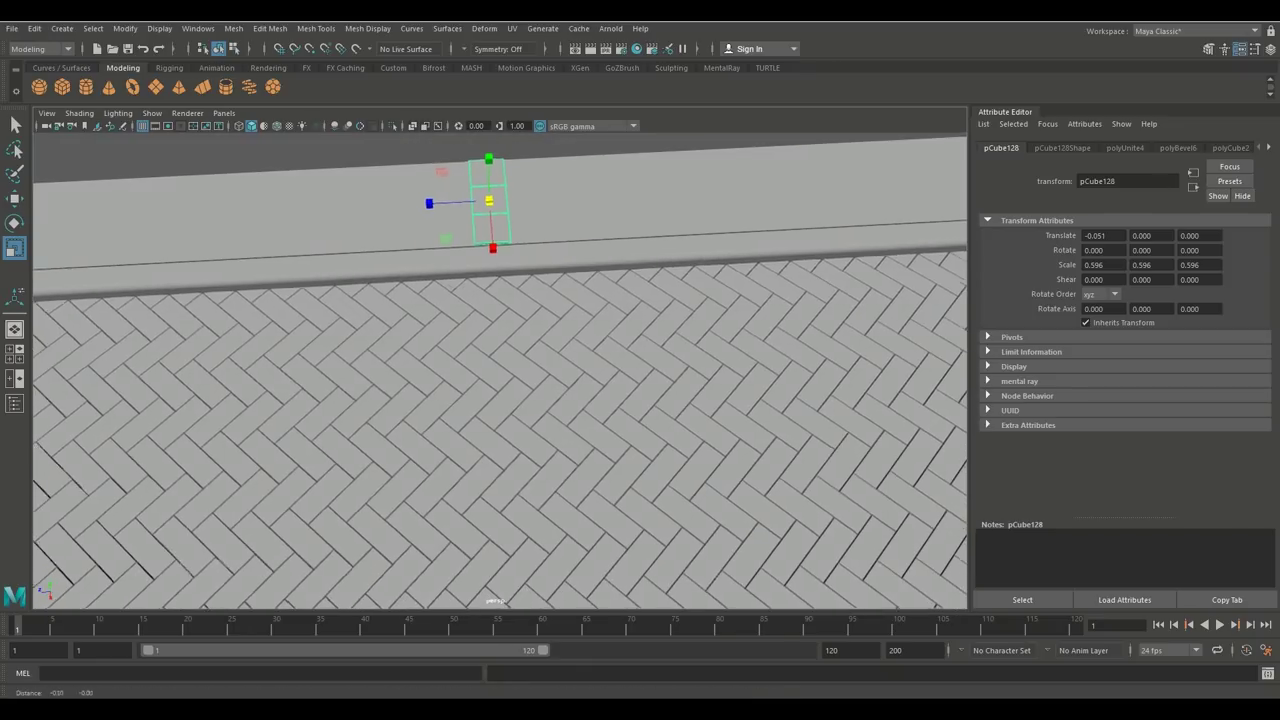
middle_click_drag(400, 340, 608, 426, "alt")
scroll(500, 370, "down", 5)
middle_click_drag(500, 370, 548, 379, "alt")
key("w")
left_click_drag(600, 335, 263, 352)
- Duplicate the slab row and move the copy along Z to 3.822, beside the first row
left_click(15, 354)
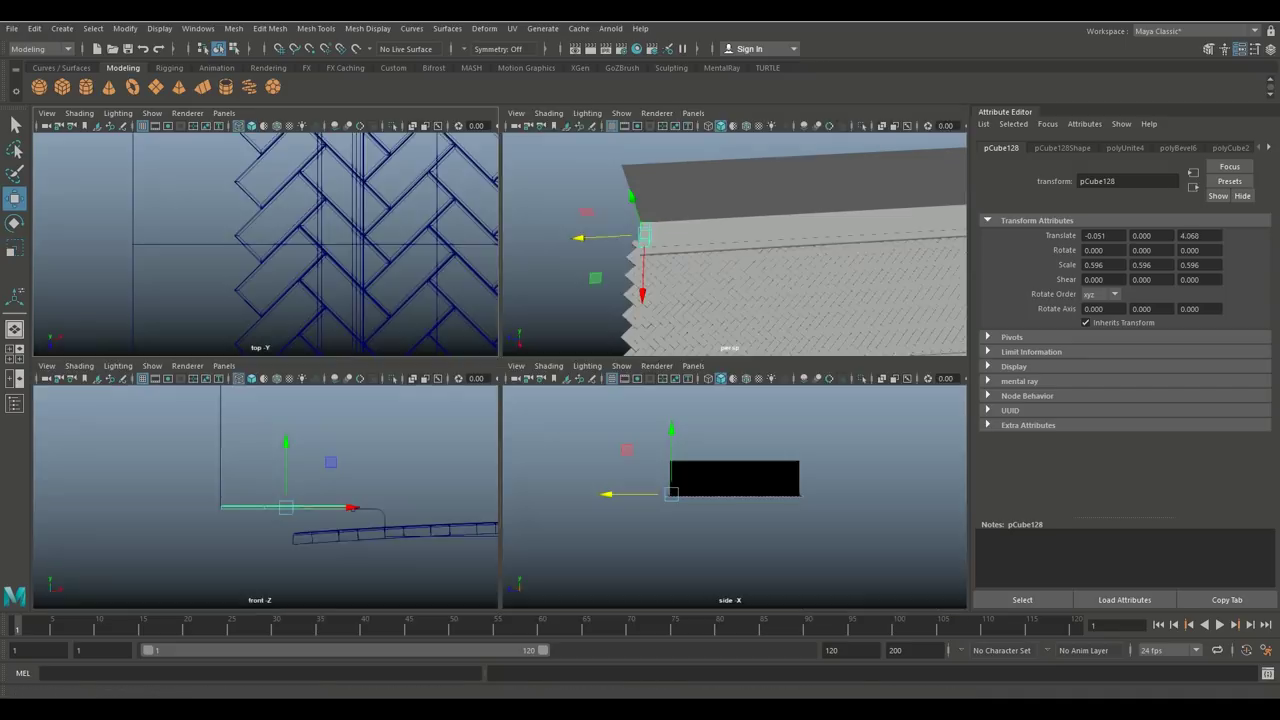
key("space")
key("f")
key("f")
key("f")
left_click_drag(600, 400, 700, 370, "alt")
left_click_drag(668, 531, 560, 515, "alt")
middle_click_drag(560, 515, 331, 552, "alt")
scroll(500, 371, "down", 4)
left_click_drag(500, 371, 400, 484, "alt")
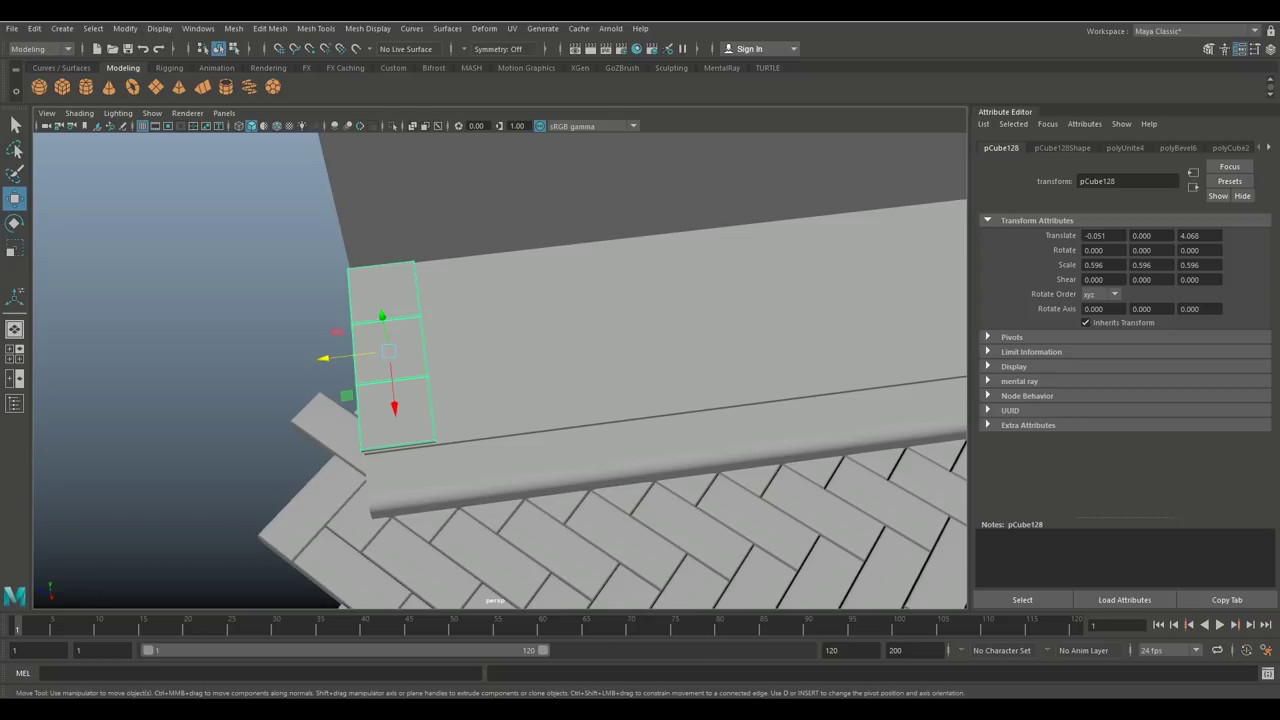
key("ctrl+d")
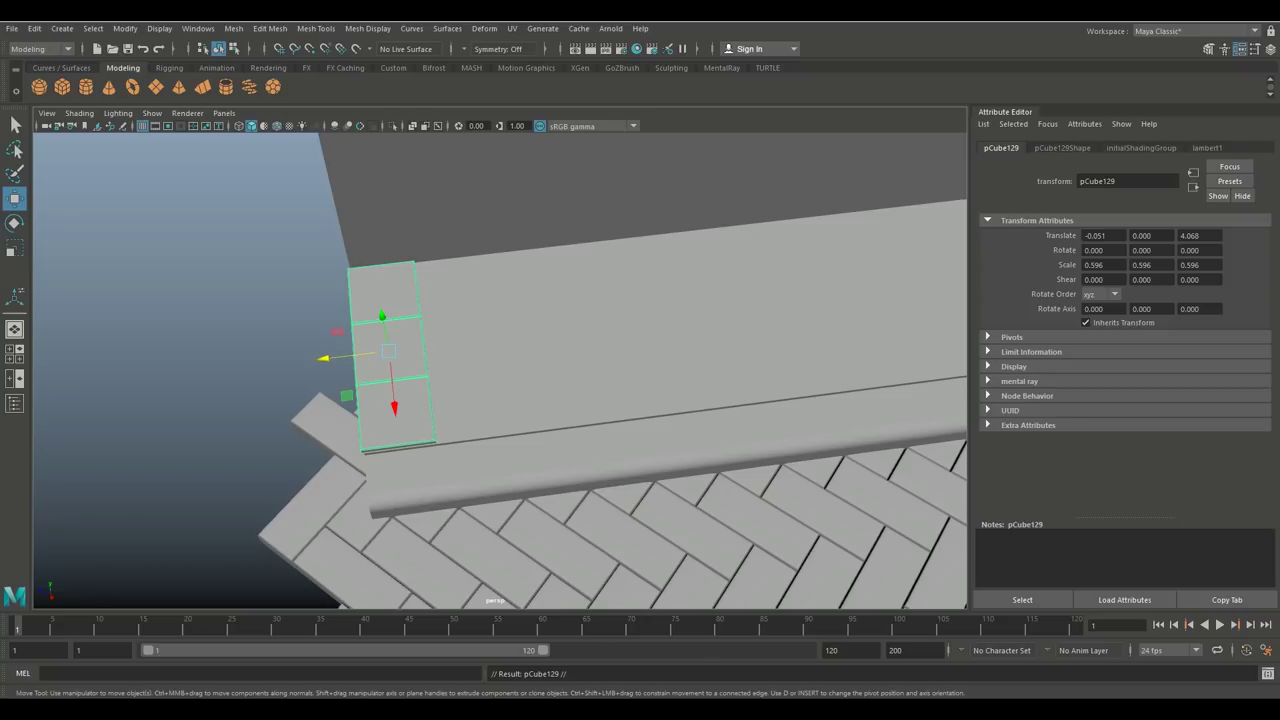
left_click_drag(323, 358, 397, 350)
- In the top view, nudge the copied row along Z to 3.833 so that it closes the gap to the first row
left_click(14, 353)
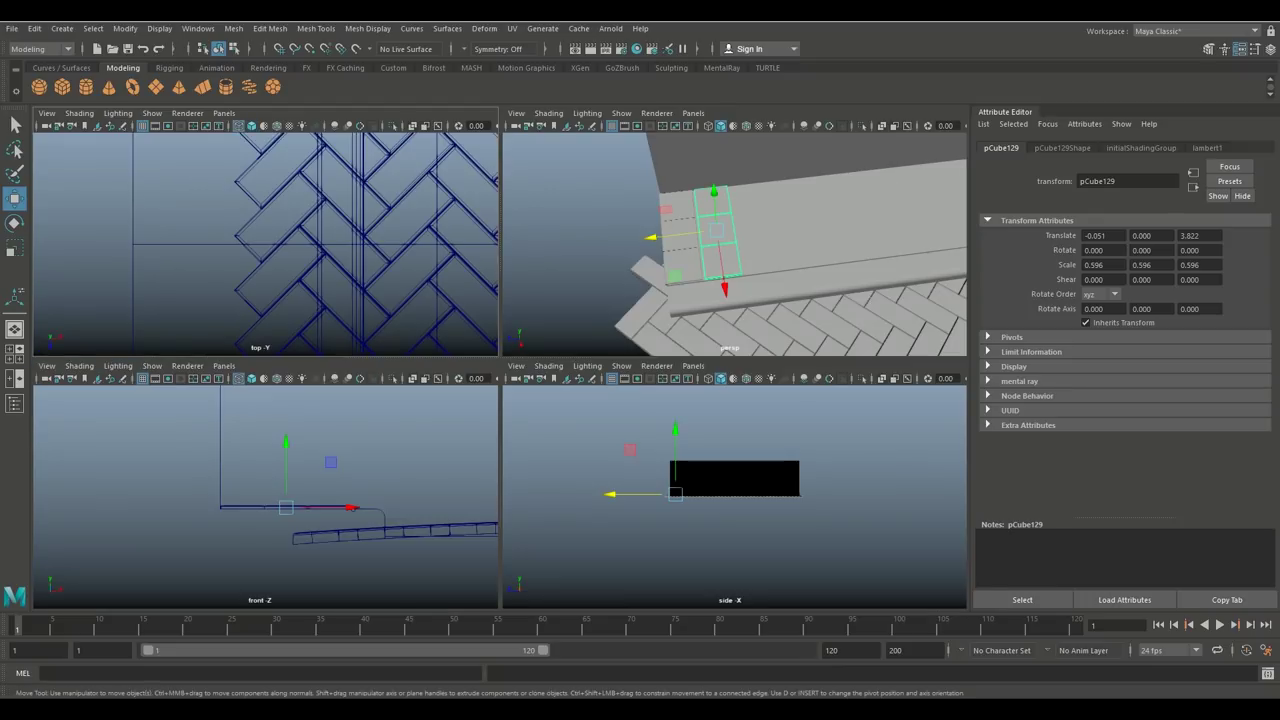
key("space")
key("f")
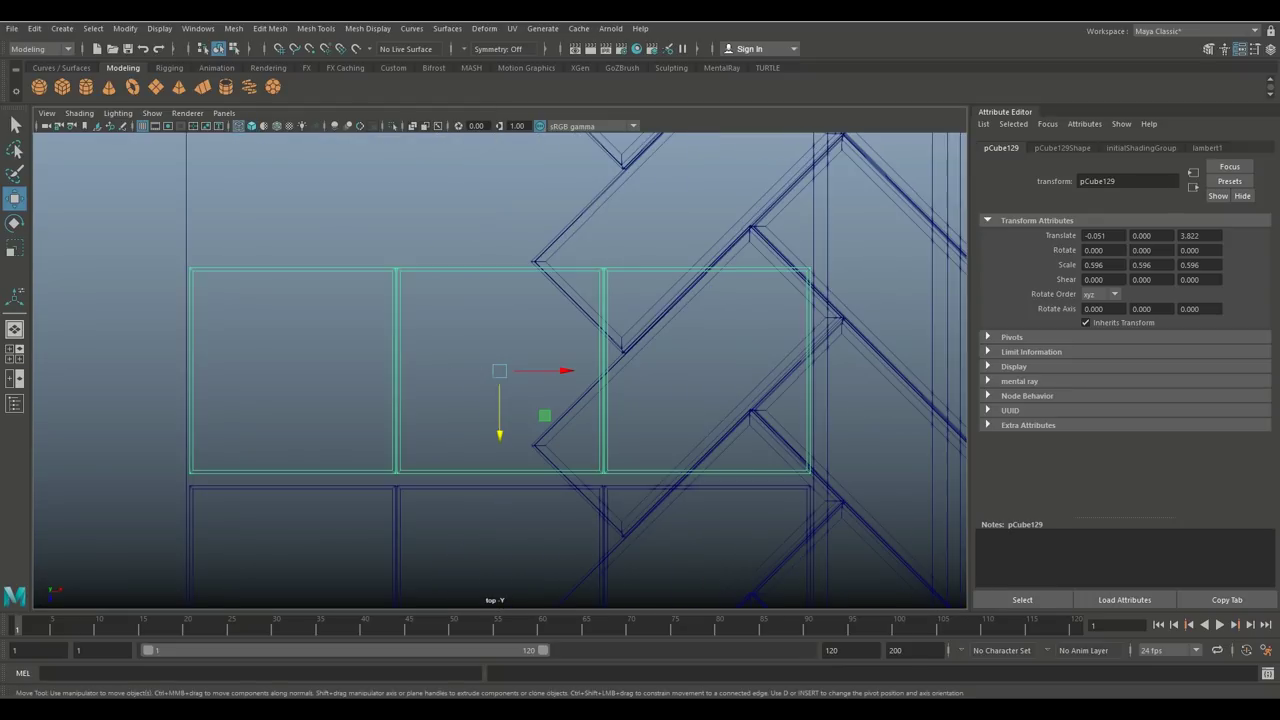
left_click_drag(499, 421, 499, 431)
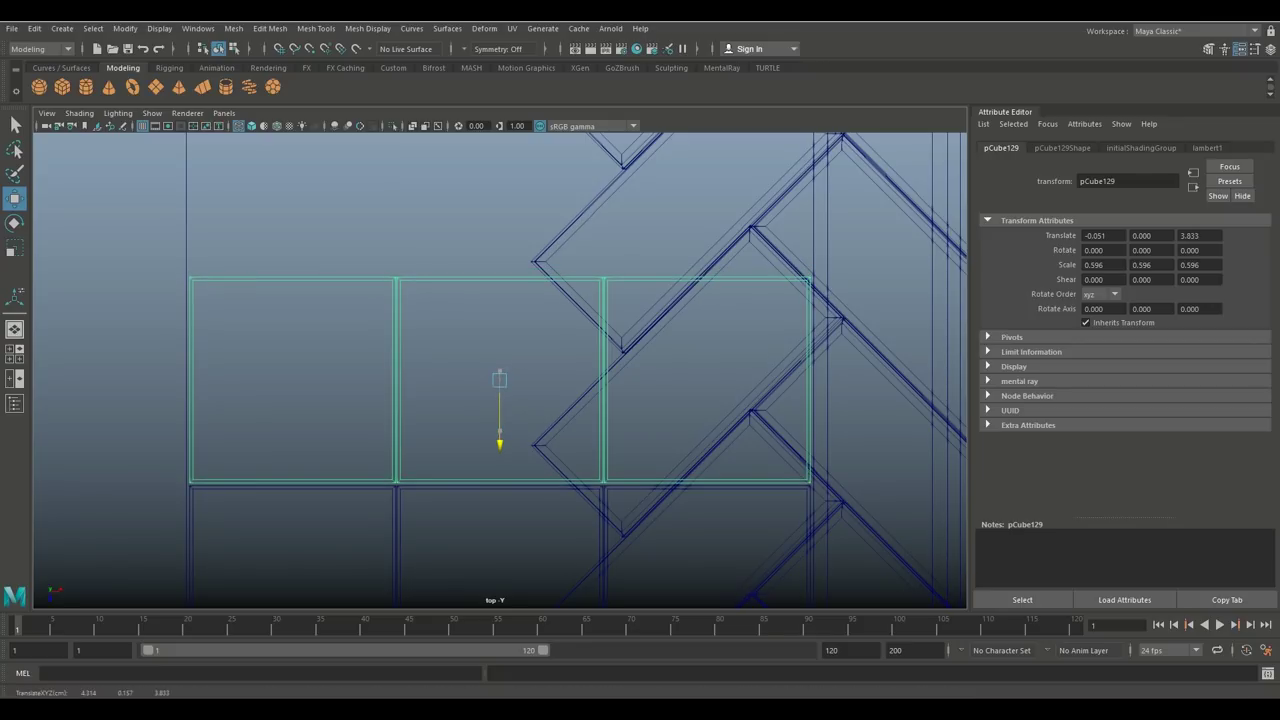
- Repeat copies of the slab row along the entire sidewalk, ending at Z -4.178, and clear the selection
scroll(499, 400, "down", 5)
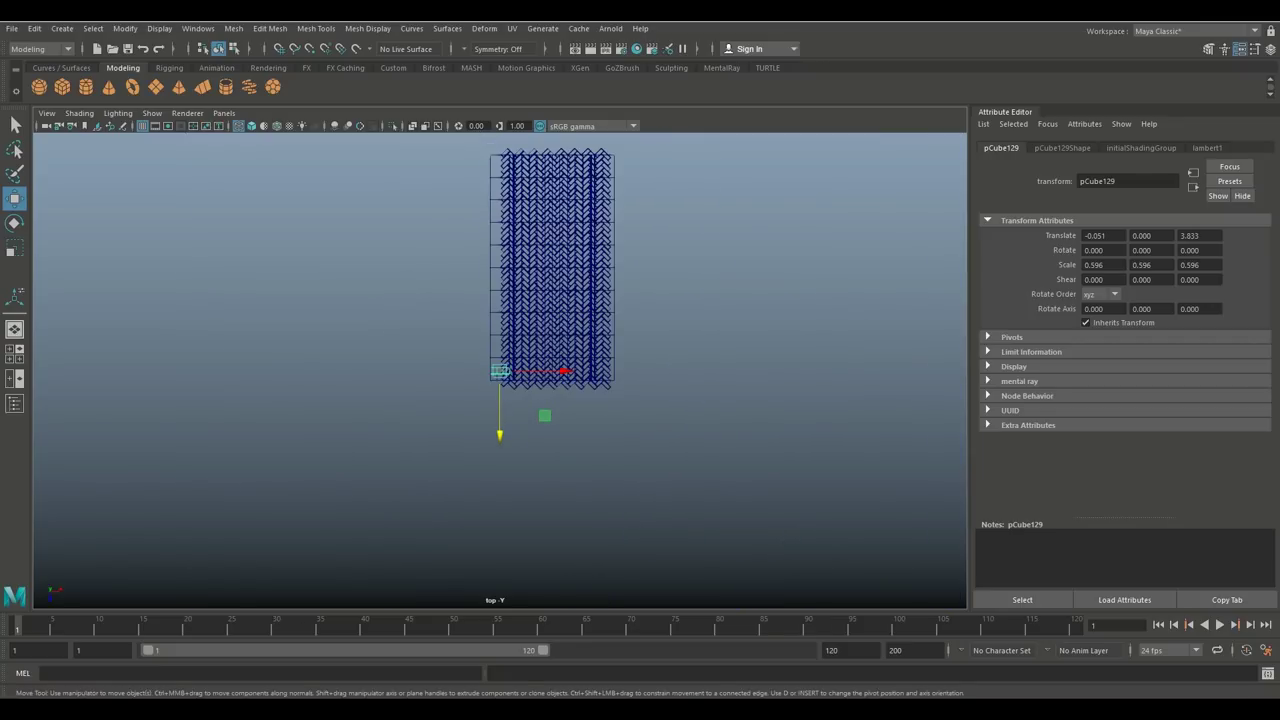
left_click_drag(499, 433, 499, 218, "shift")
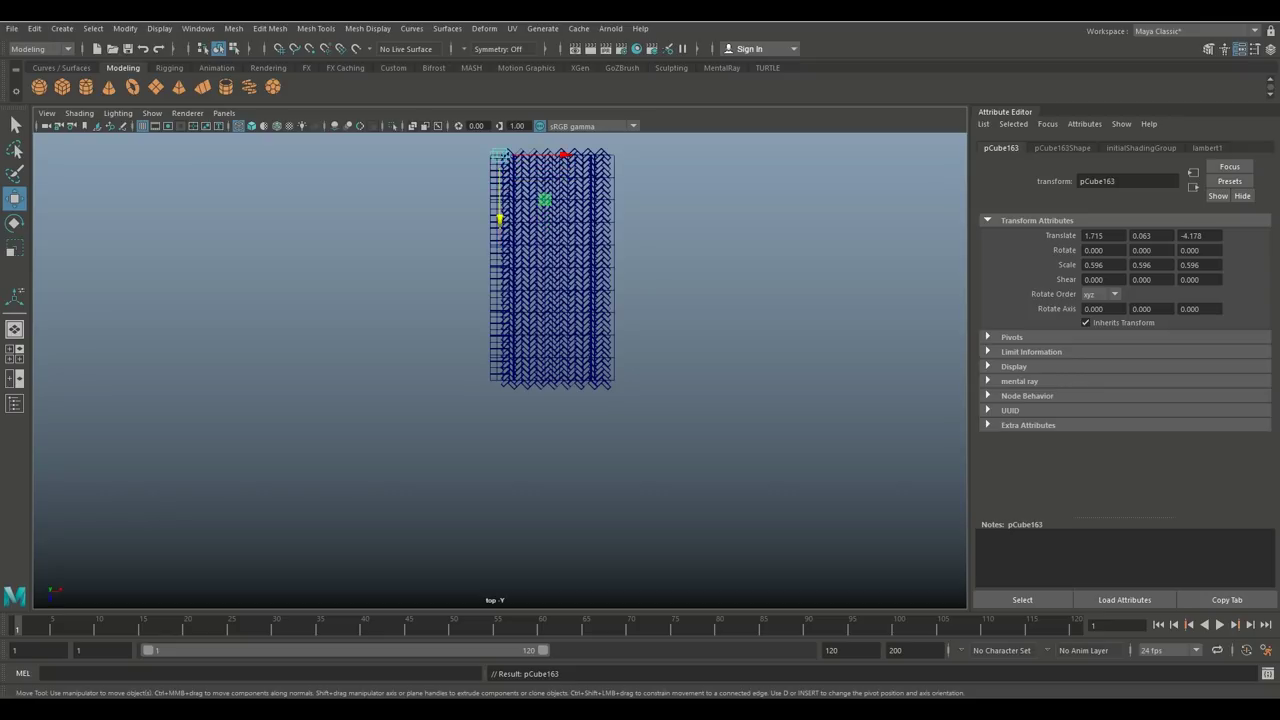
left_click(412, 270)
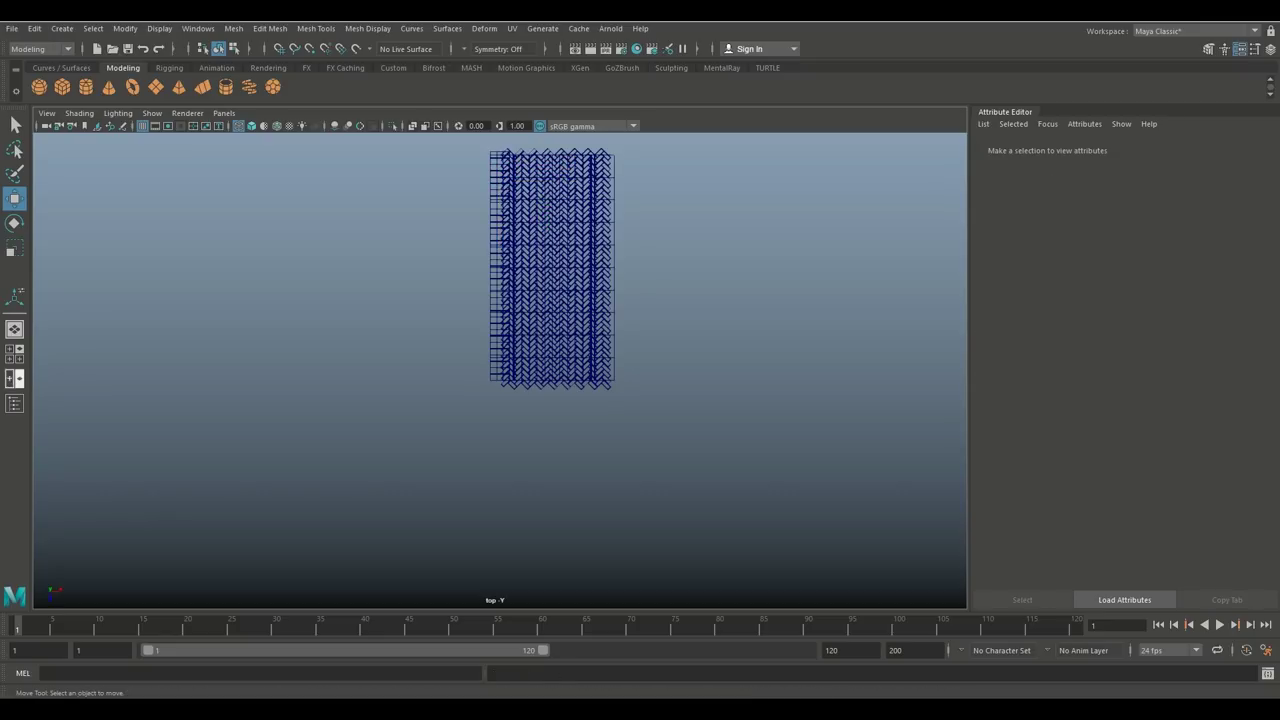
- Select only the slab rows, excluding the bricks, walls and curbs, and duplicate them onto the opposite sidewalk at X 5.597
left_click(14, 354)
key("space")
scroll(640, 300, "down", 8)
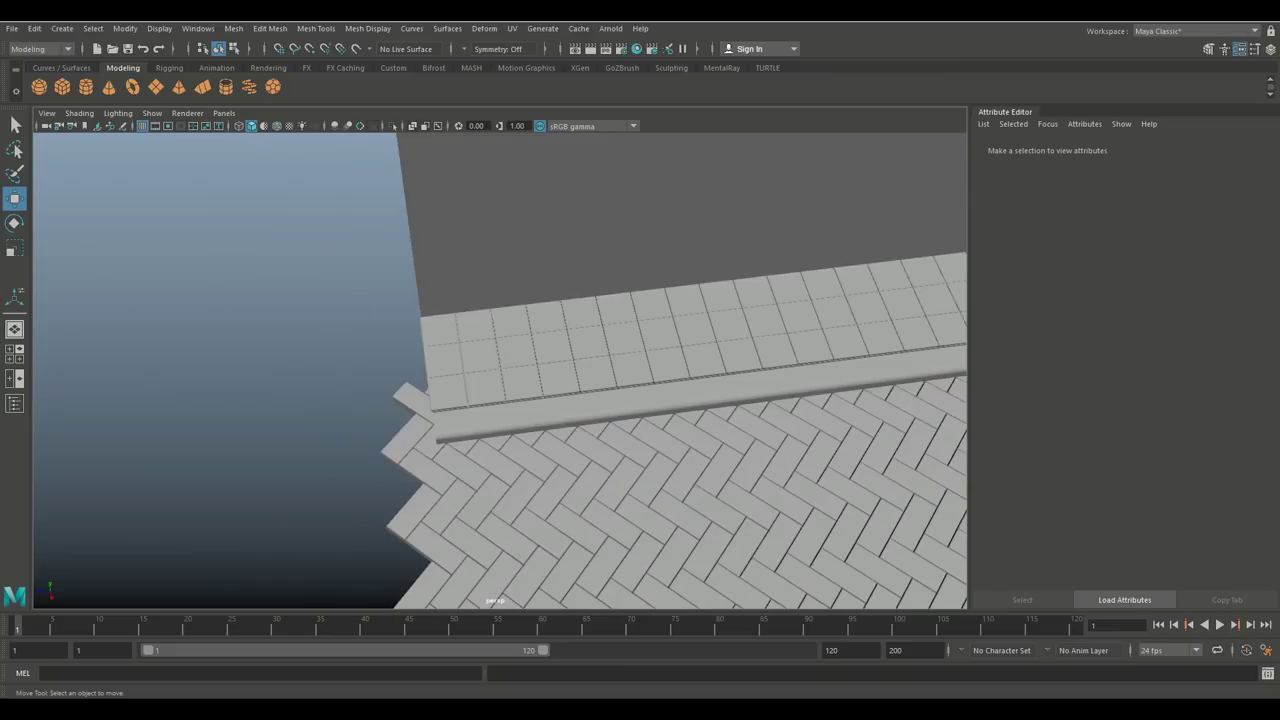
left_click_drag(600, 340, 890, 238, "alt")
left_click_drag(540, 430, 530, 402, "alt")
middle_click_drag(530, 402, 470, 452, "alt")
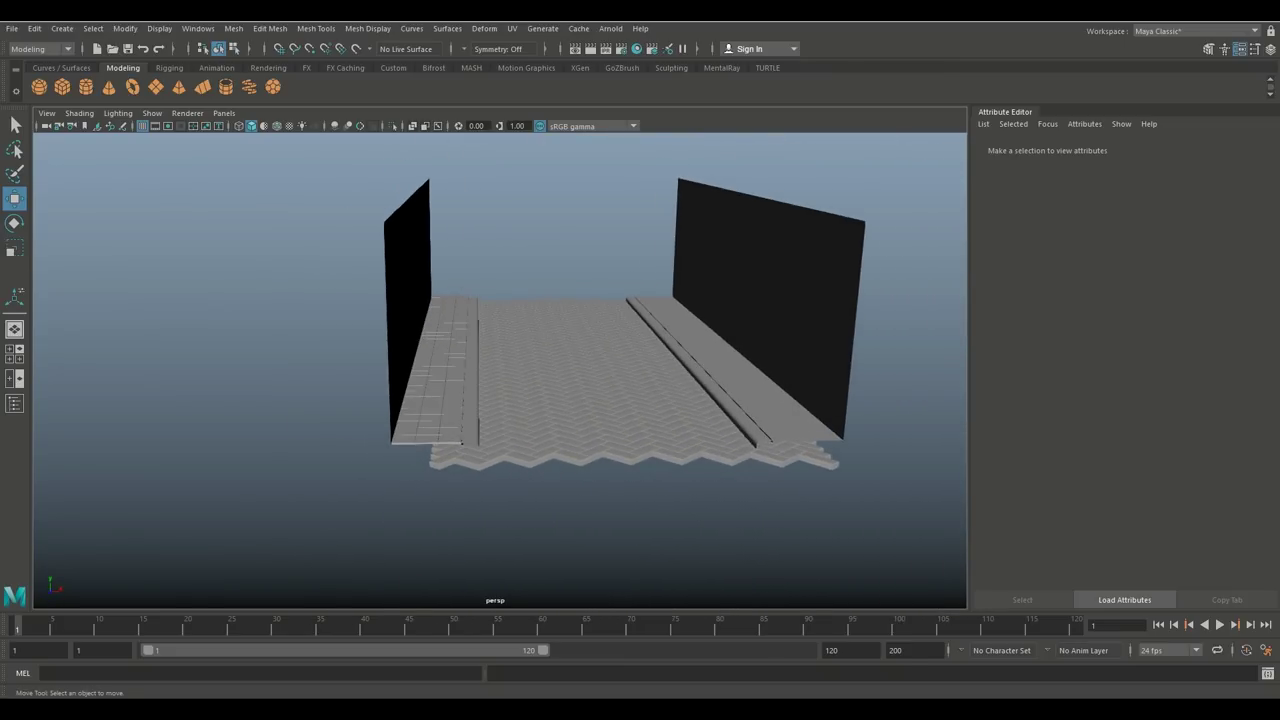
left_click_drag(255, 155, 905, 577)
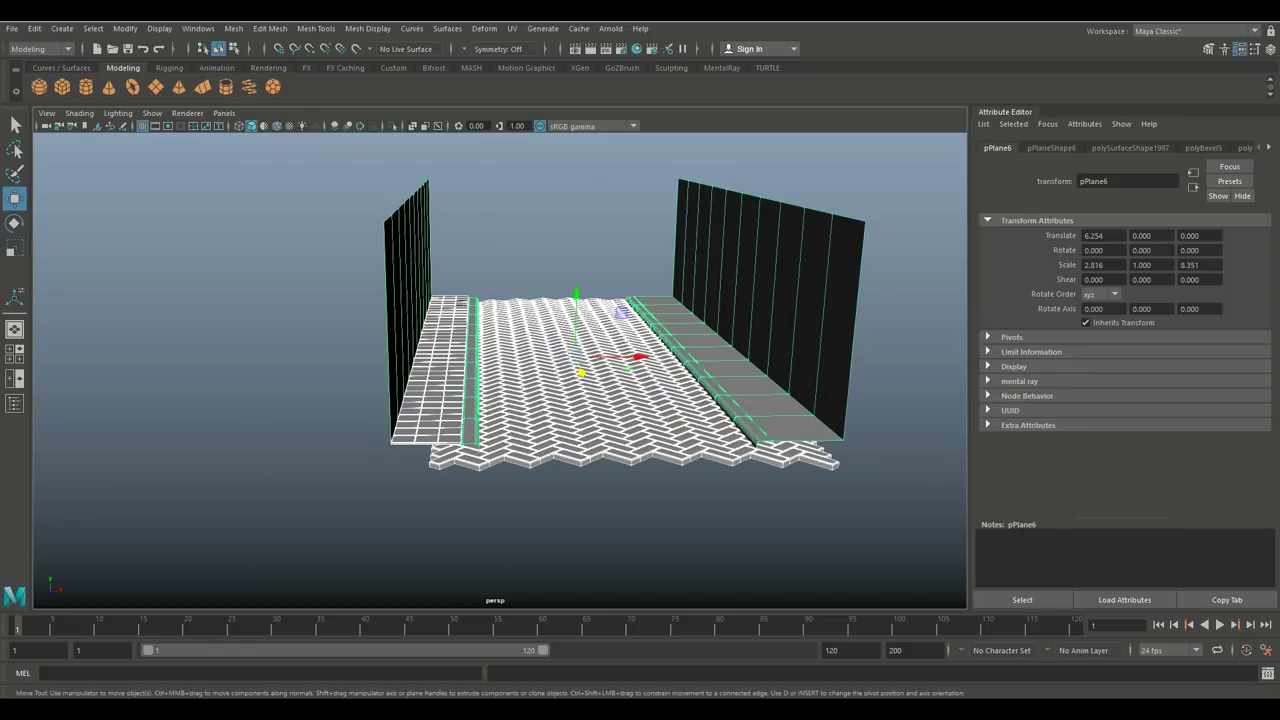
left_click(770, 300, "shift")
left_click(617, 390, "shift")
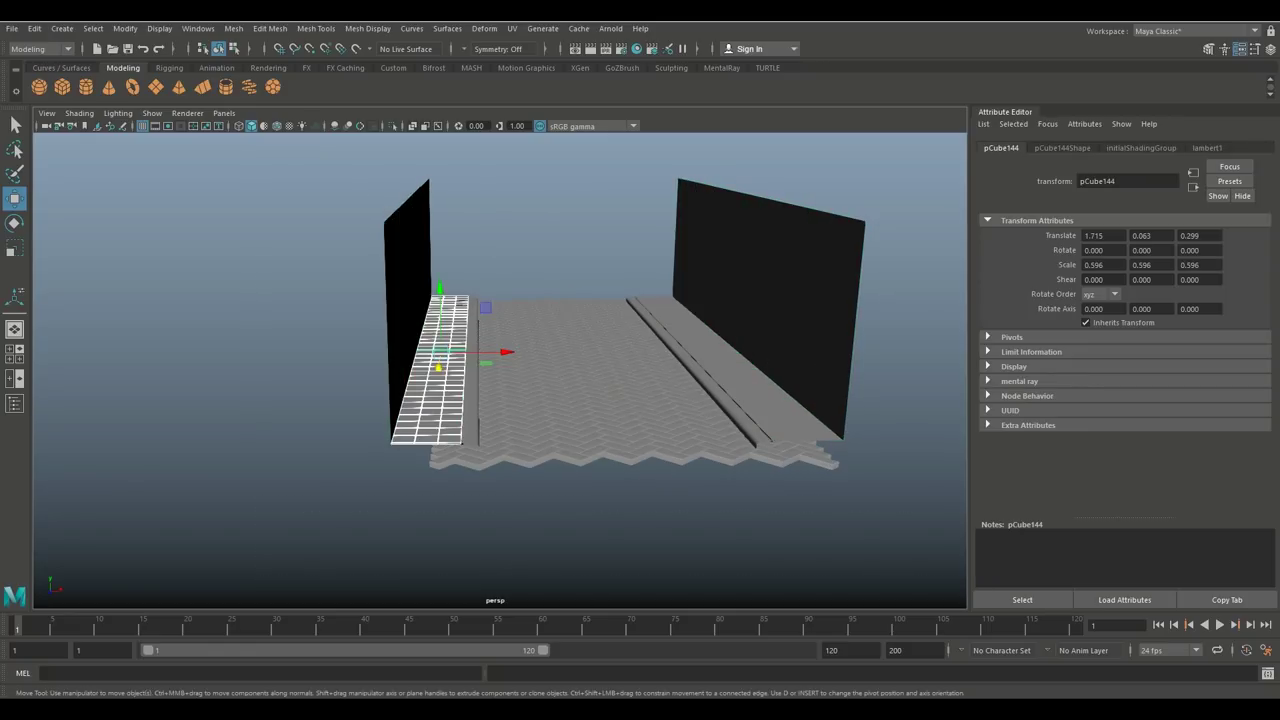
key("ctrl+d")
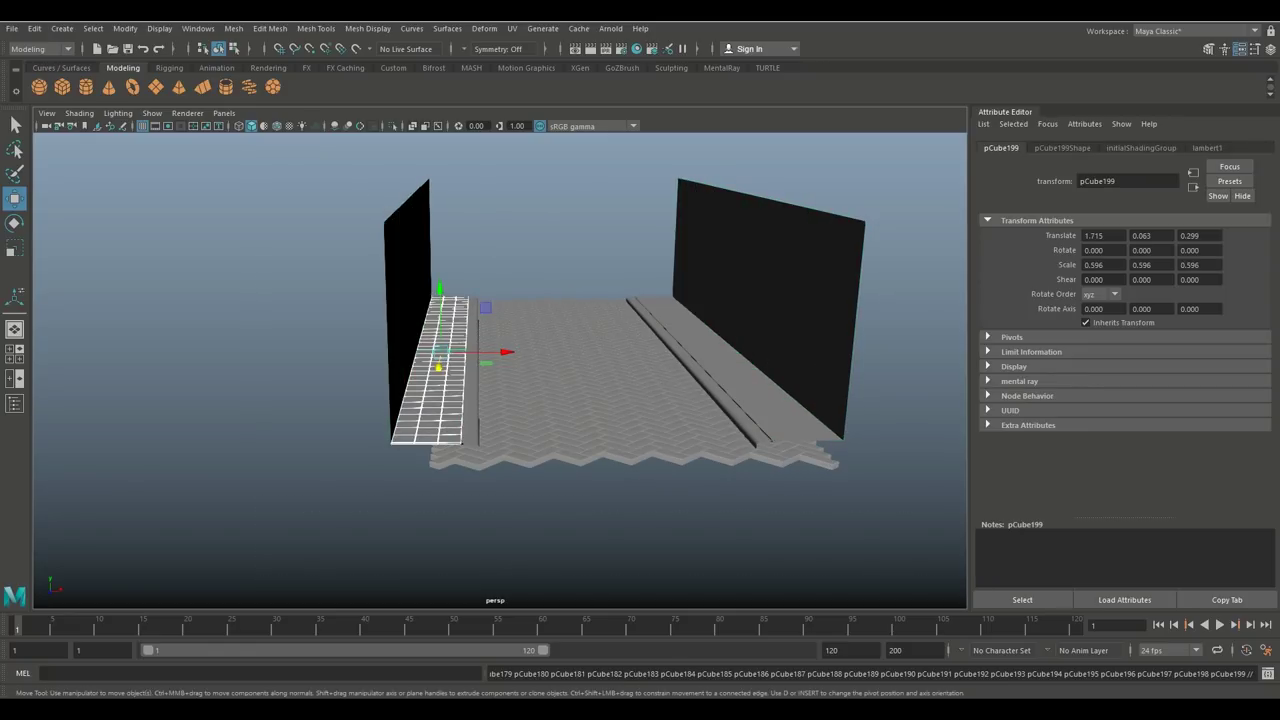
left_click_drag(505, 352, 778, 350)
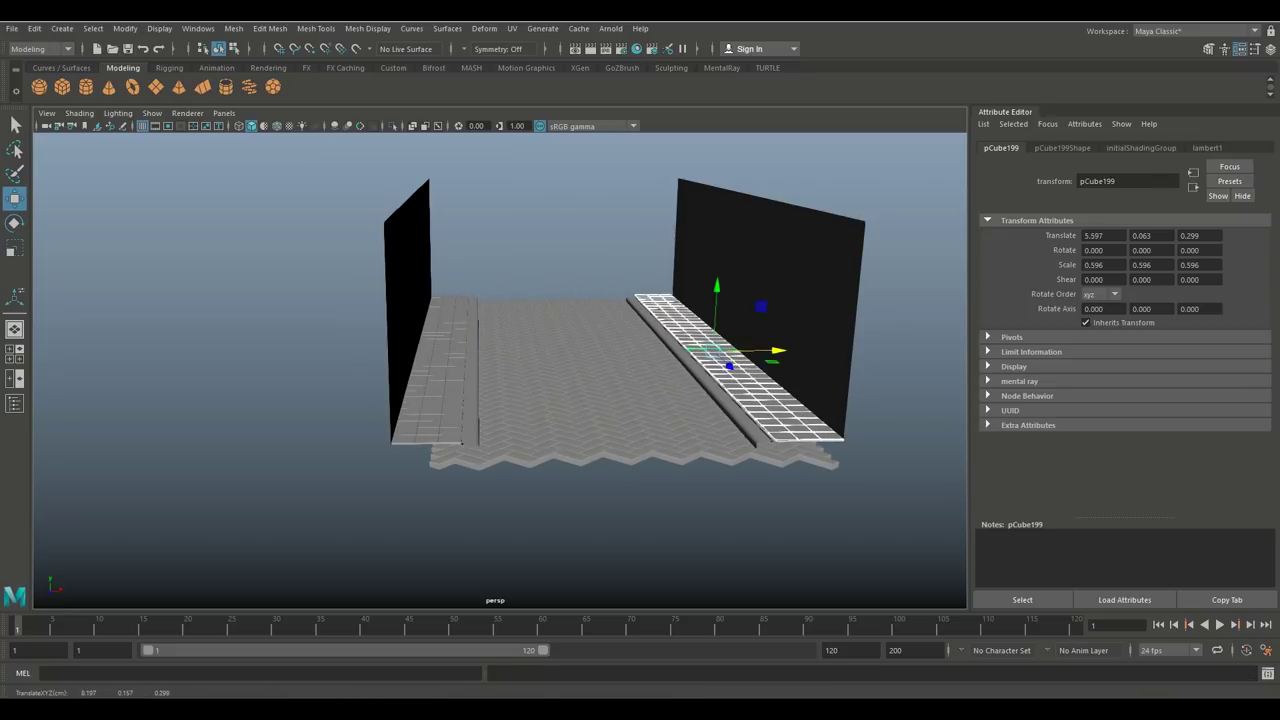
- In the top view, align the duplicated slabs with the opposite sidewalk by moving them along X to 5.573
left_click(14, 352)
key("space")
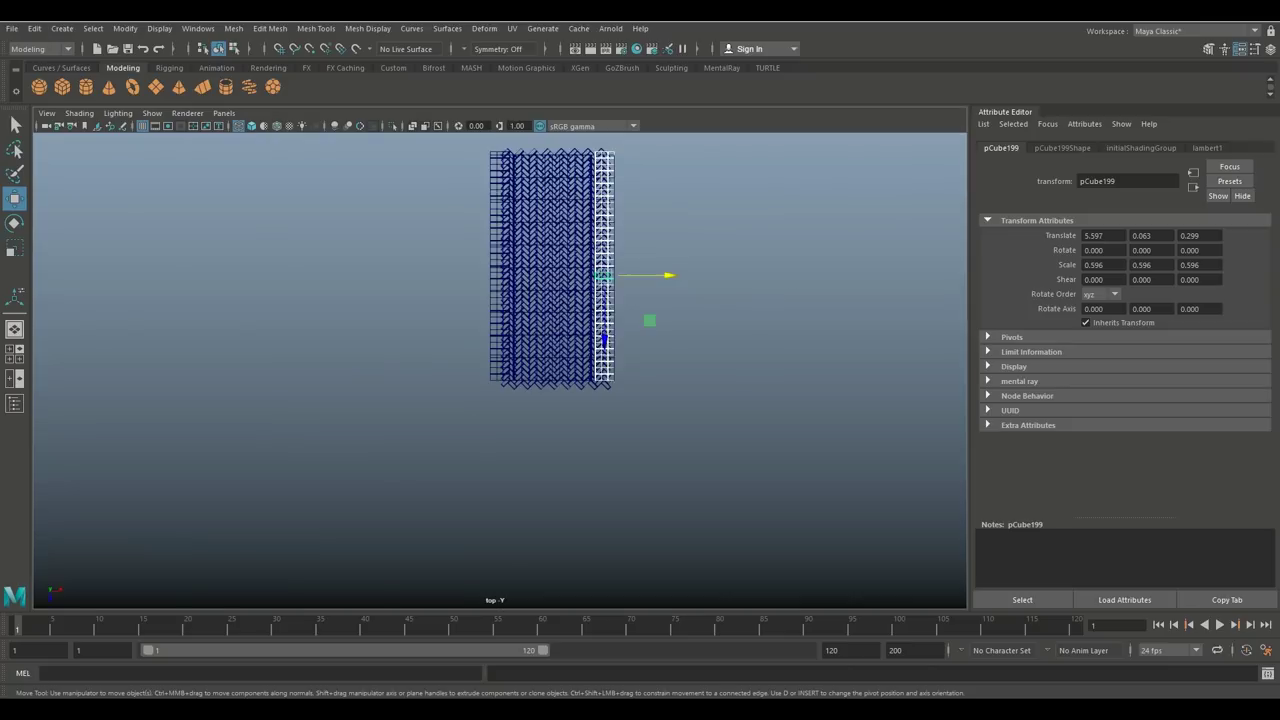
key("f")
key("5")
scroll(500, 370, "up", 6)
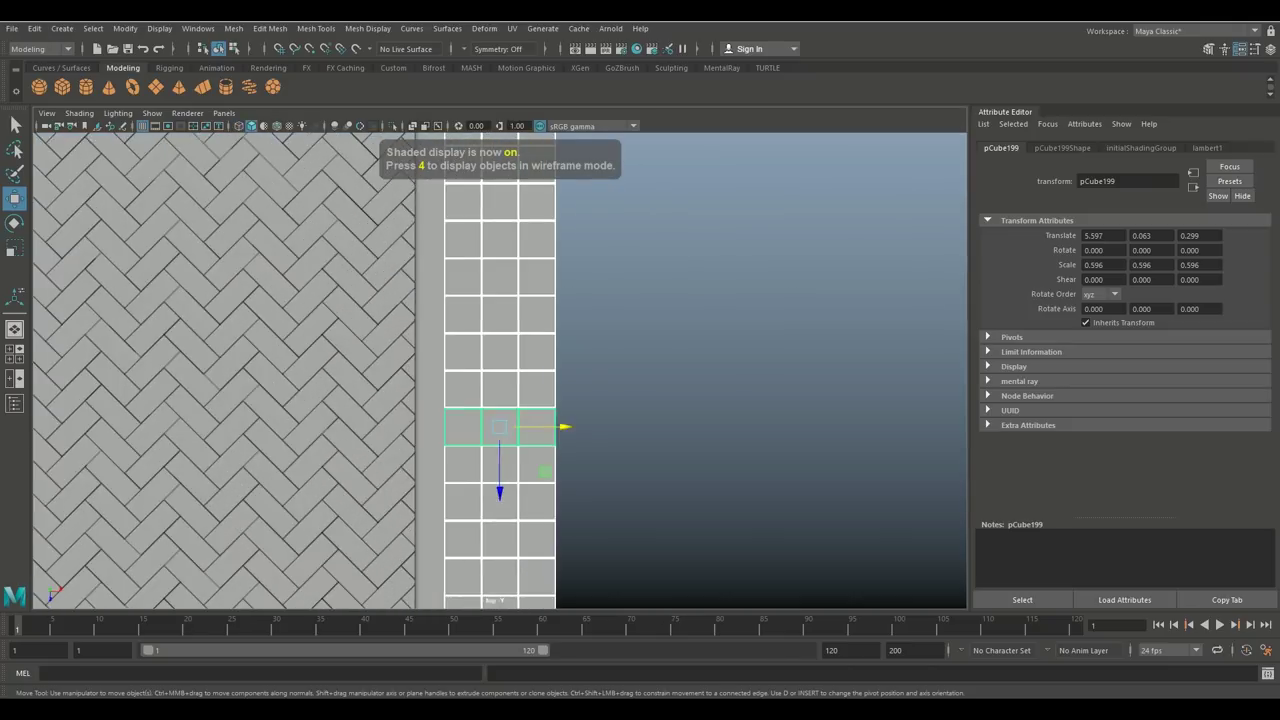
key("4")
scroll(500, 377, "up", 3)
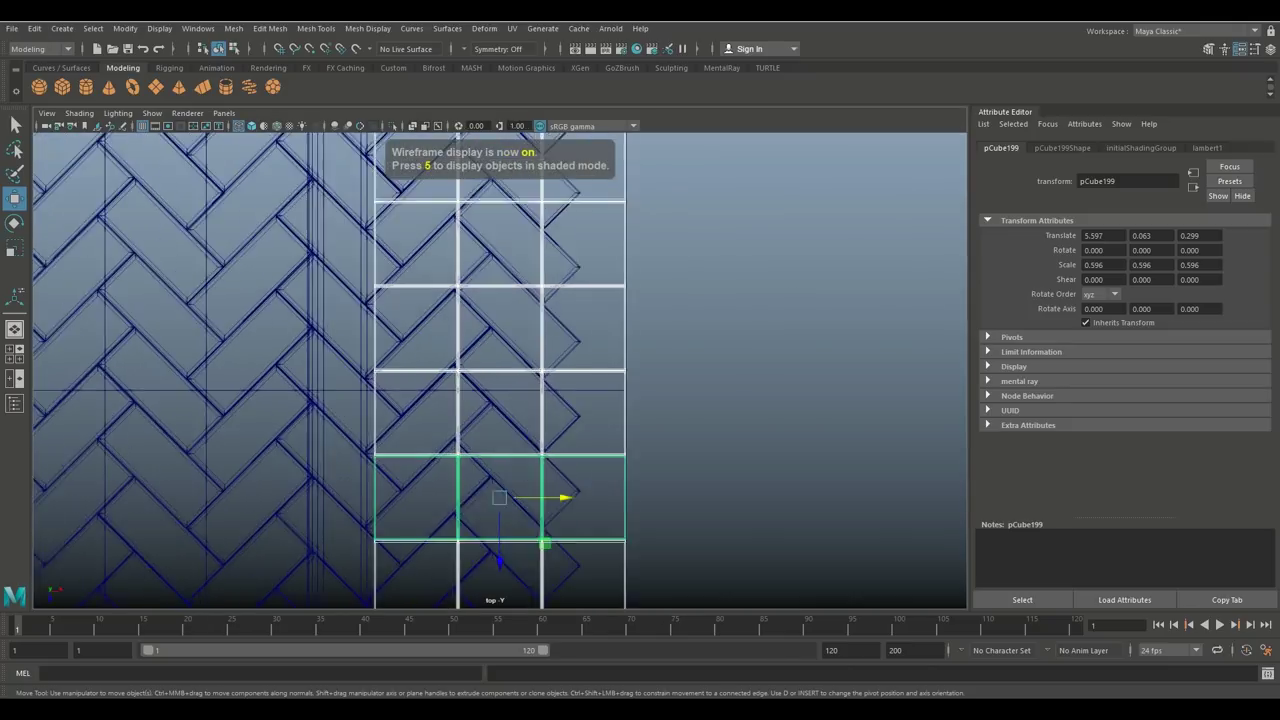
mouse_move(560, 537)
left_mouse_down()
mouse_move(586, 537)
mouse_move(549, 537)
left_mouse_up()
key("space")
key("space")
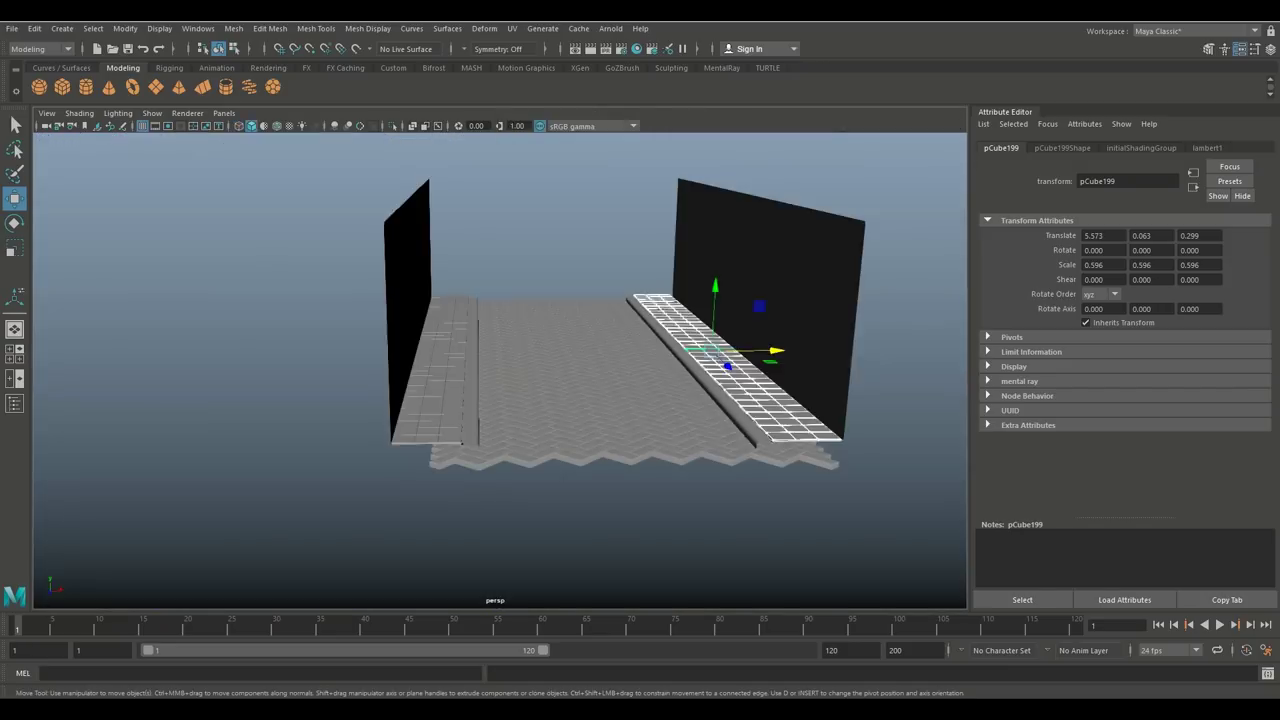
- Examine the slabs and curb of the aligned sidewalk up close, clear the selection and review both paved sidewalks
key("f")
scroll(500, 370, "up", 8)
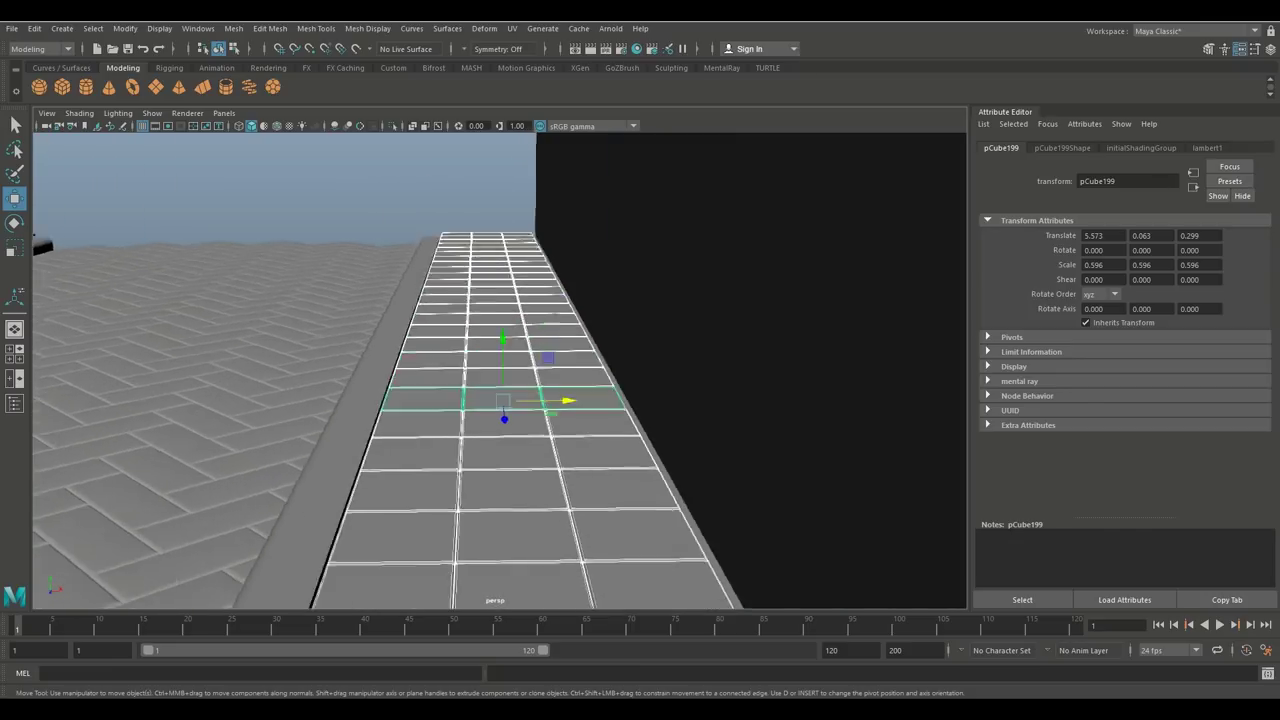
left_click_drag(500, 400, 542, 383, "alt")
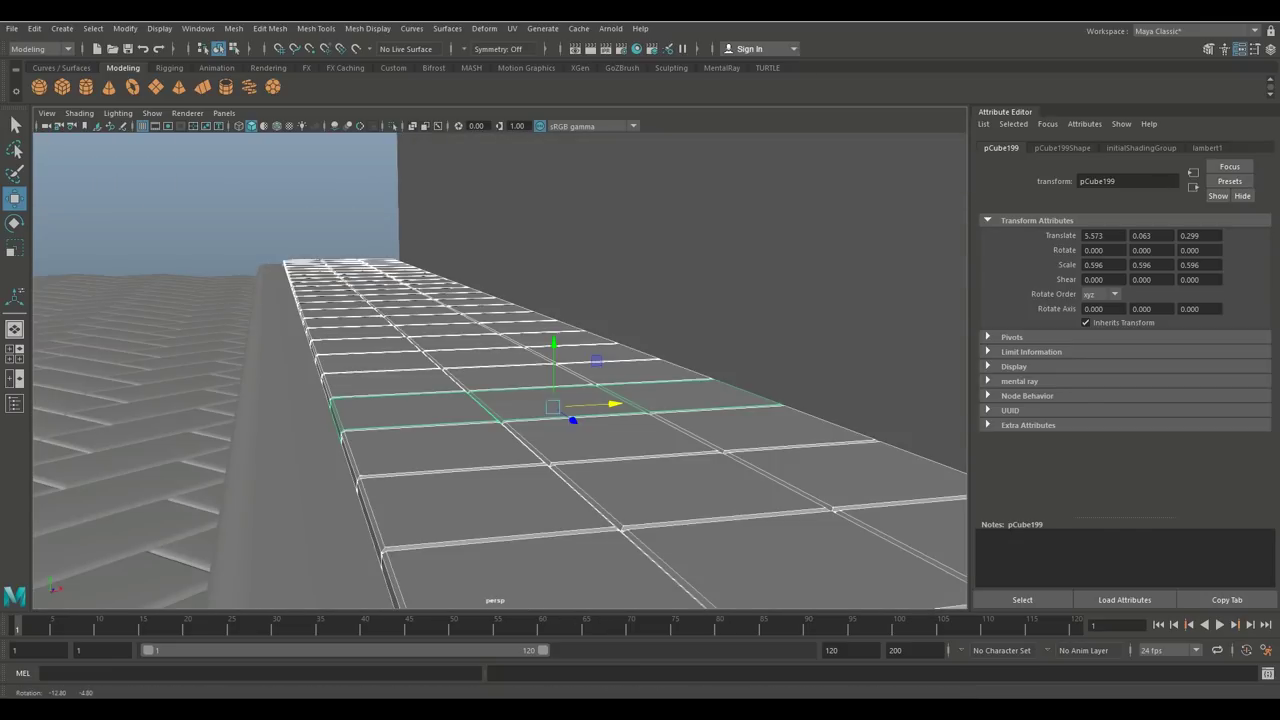
left_click_drag(610, 404, 626, 372)
left_click_drag(545, 360, 545, 462, "alt")
scroll(603, 376, "down", 8)
left_click(612, 520)
scroll(545, 462, "down", 5)
middle_click_drag(545, 462, 722, 438, "alt")
scroll(722, 438, "up", 4)
middle_click_drag(600, 420, 610, 373, "alt")
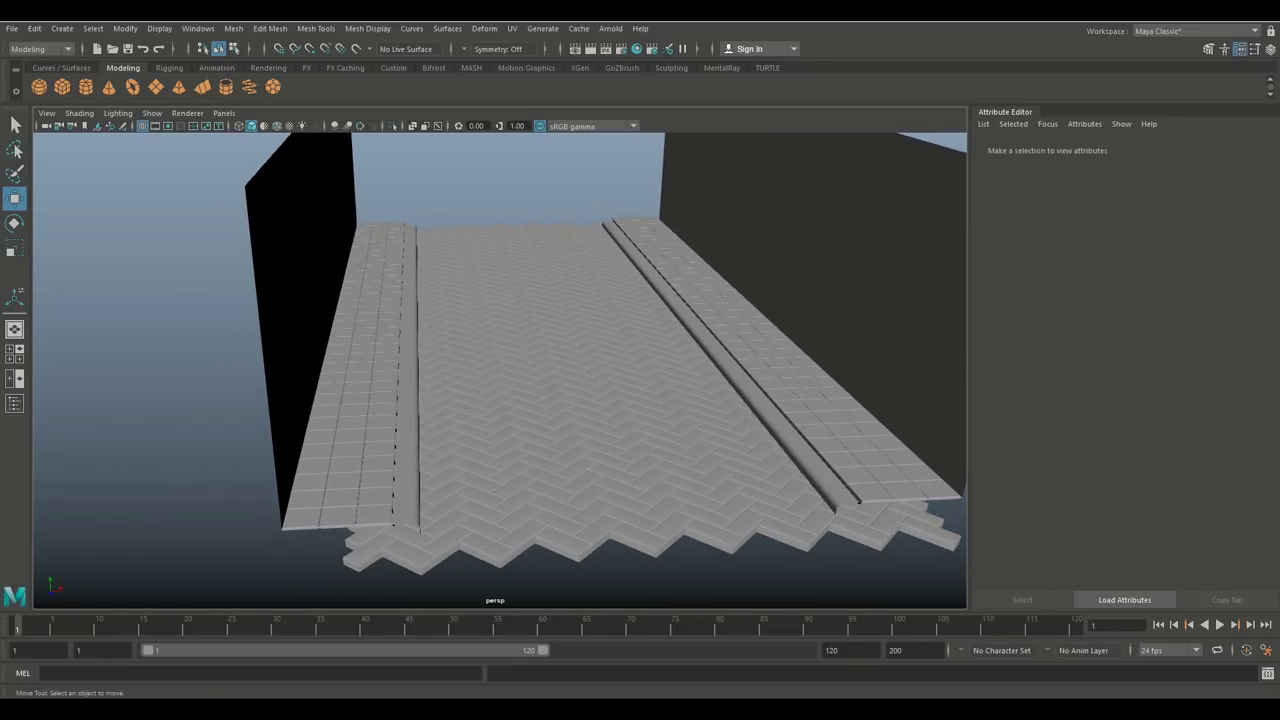
- Separate the slab rows of both sidewalks, without bricks, curbs and walls, into individual slabs, and select one slab in the middle column
left_click(346, 465)
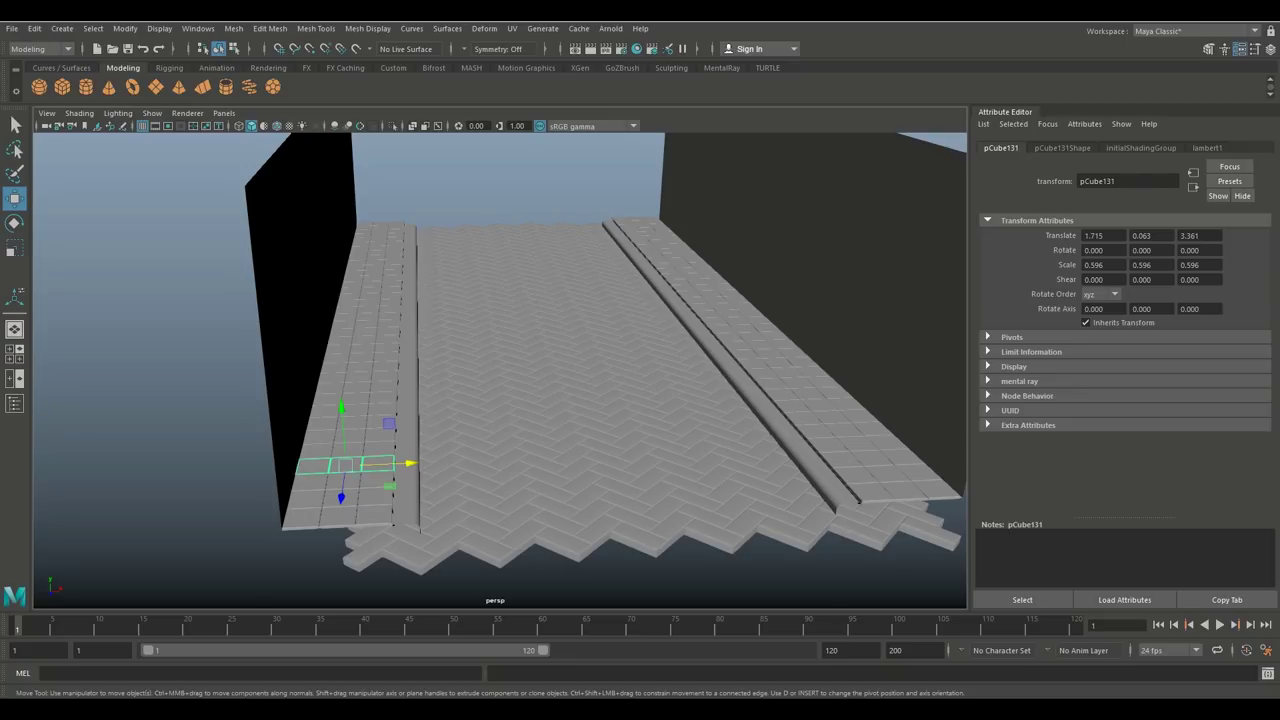
scroll(500, 370, "down", 6)
left_click_drag(309, 214, 760, 516)
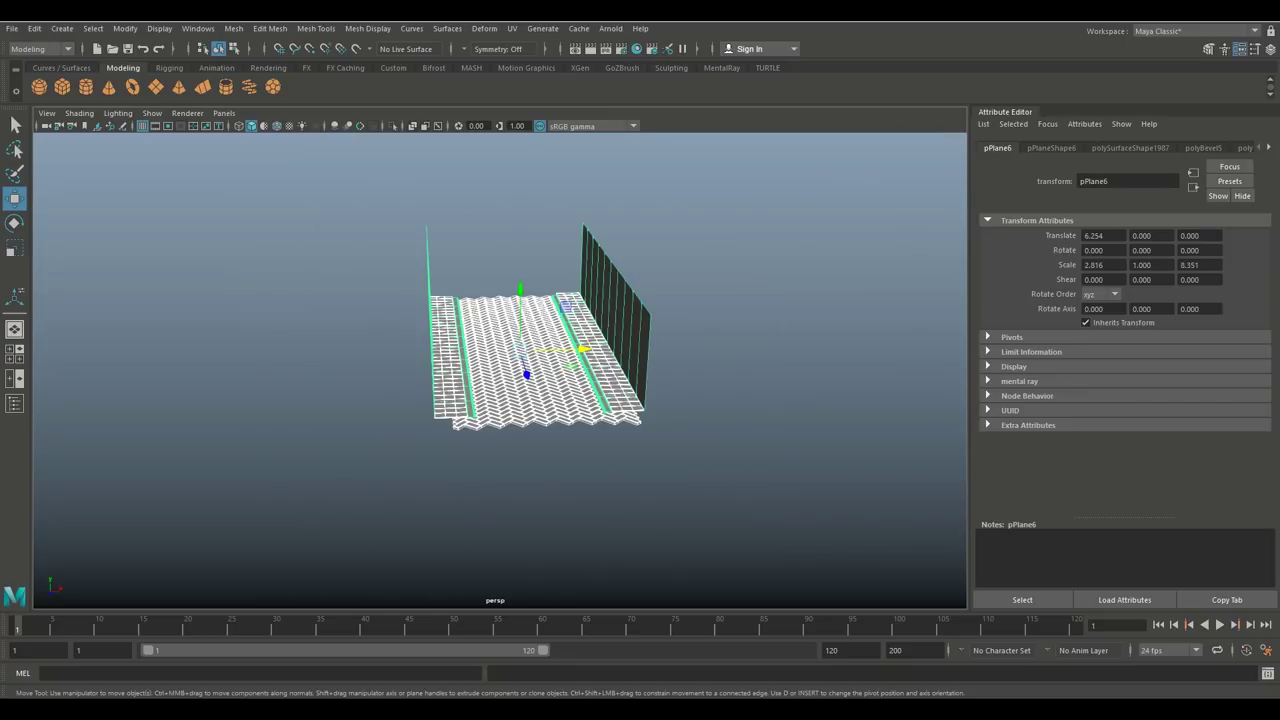
left_click(550, 391, "shift")
left_click(617, 318, "shift")
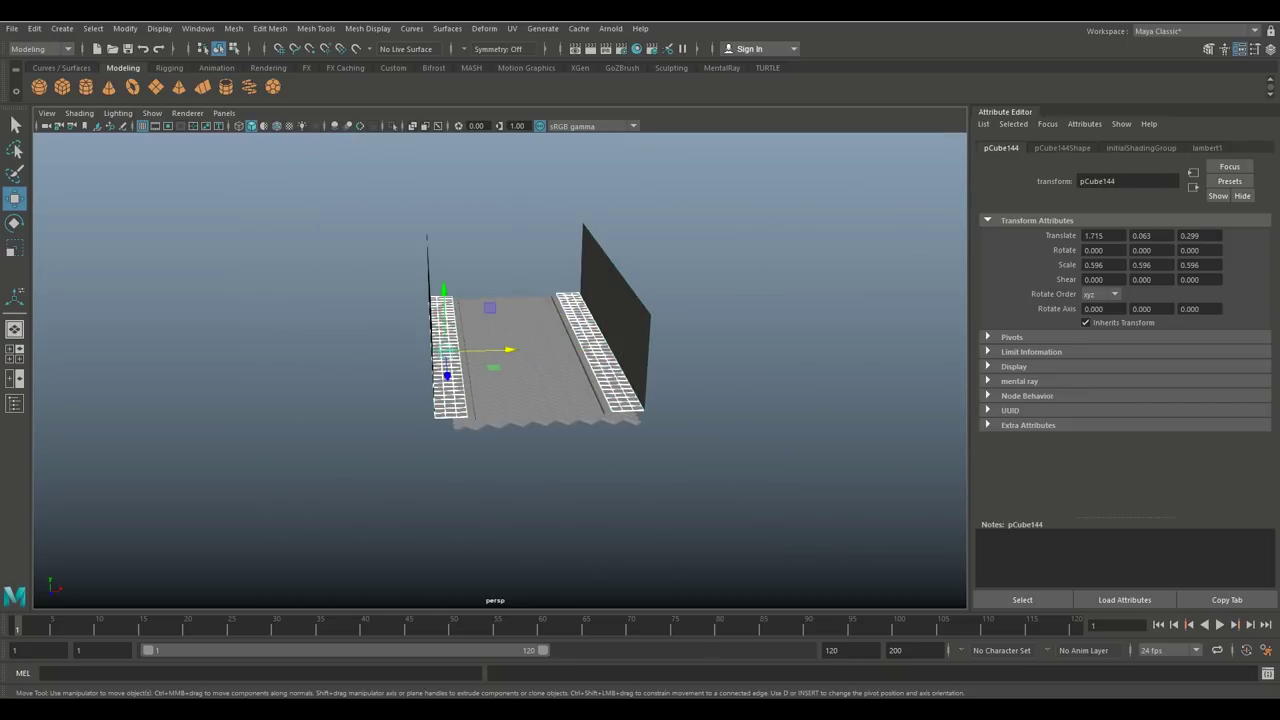
left_click(233, 28)
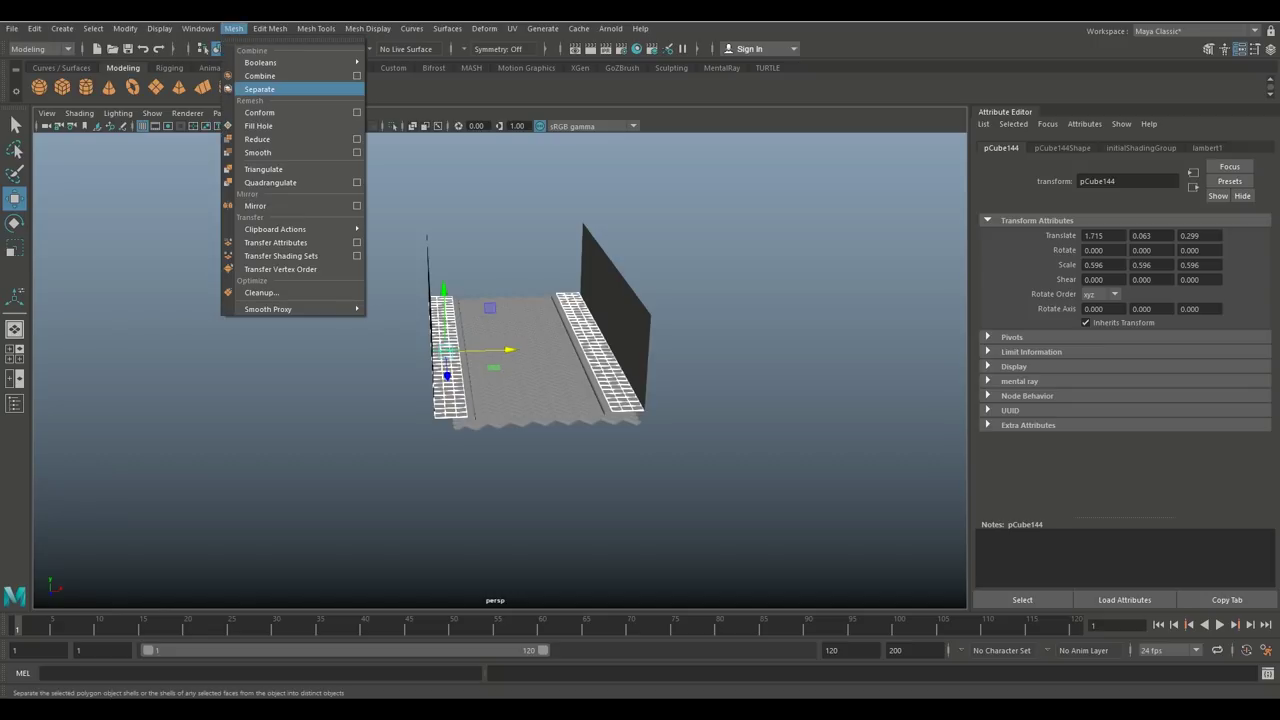
left_click(259, 89)
scroll(500, 370, "up", 5)
left_click(358, 423)
left_click(386, 368)
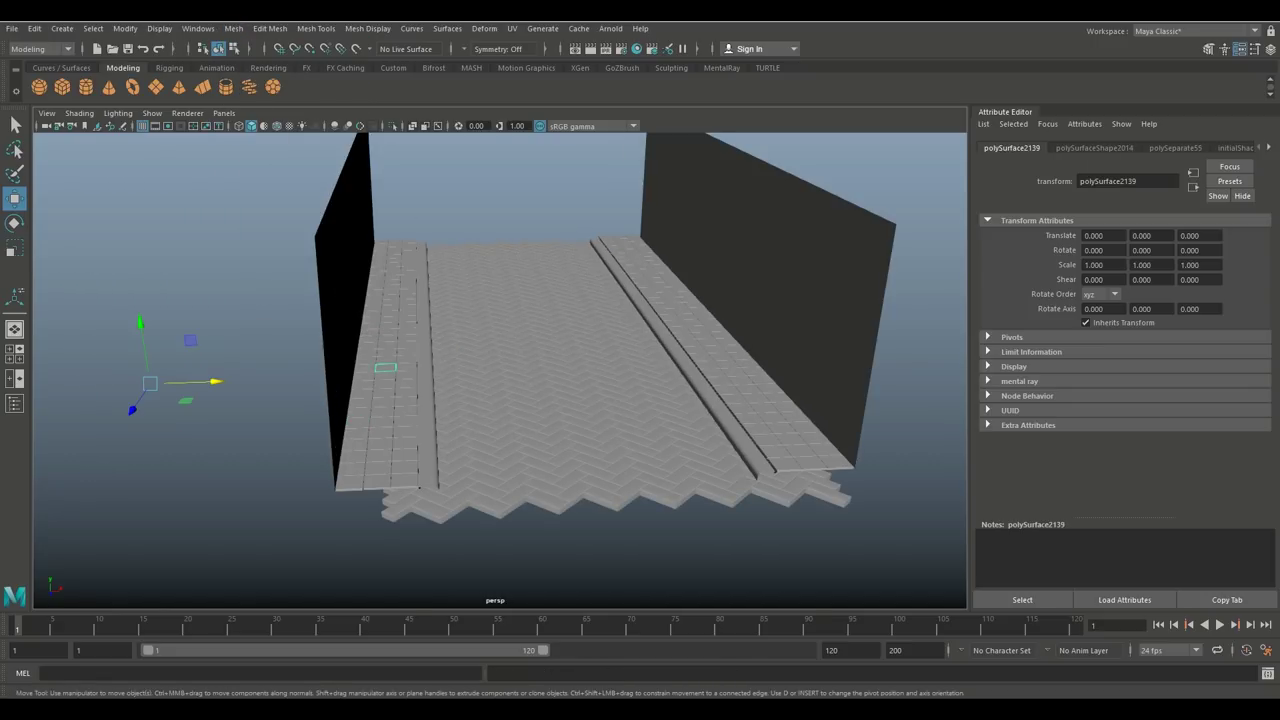
- Try rotating the selected slab about Z by -1.235 around its off-center pivot, and undo the rotation
key("e")
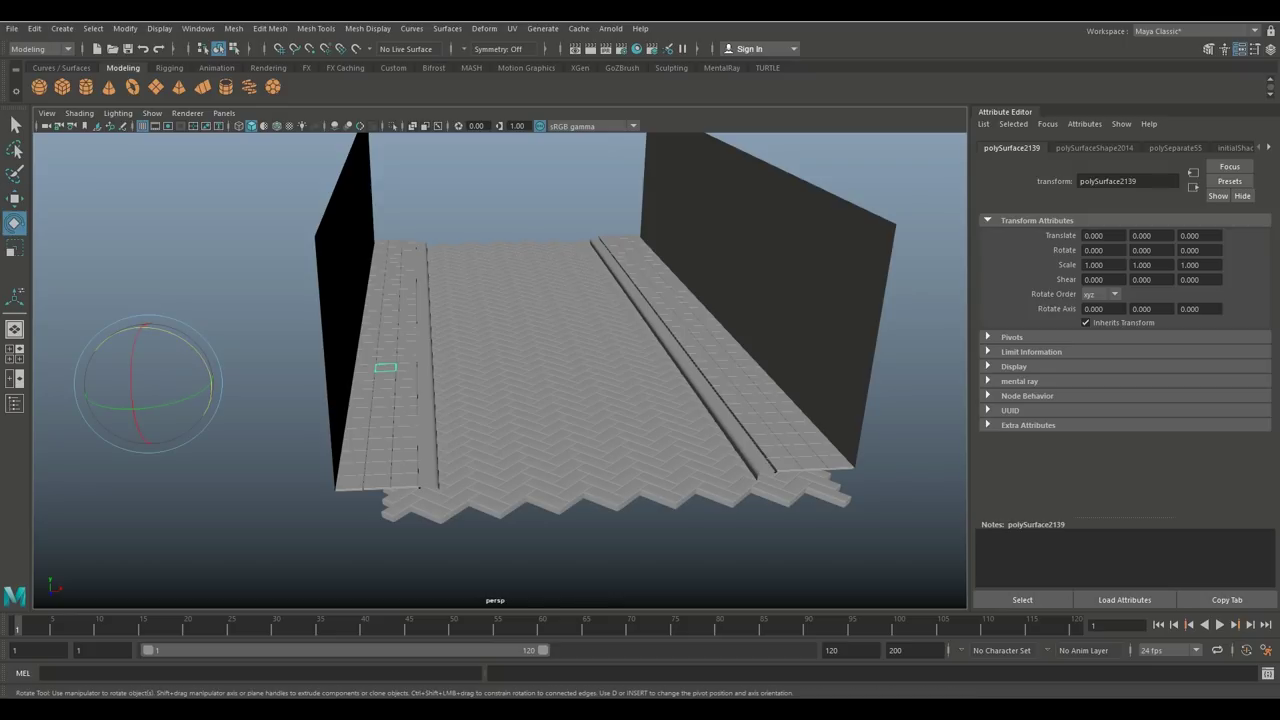
left_click_drag(195, 349, 196, 351)
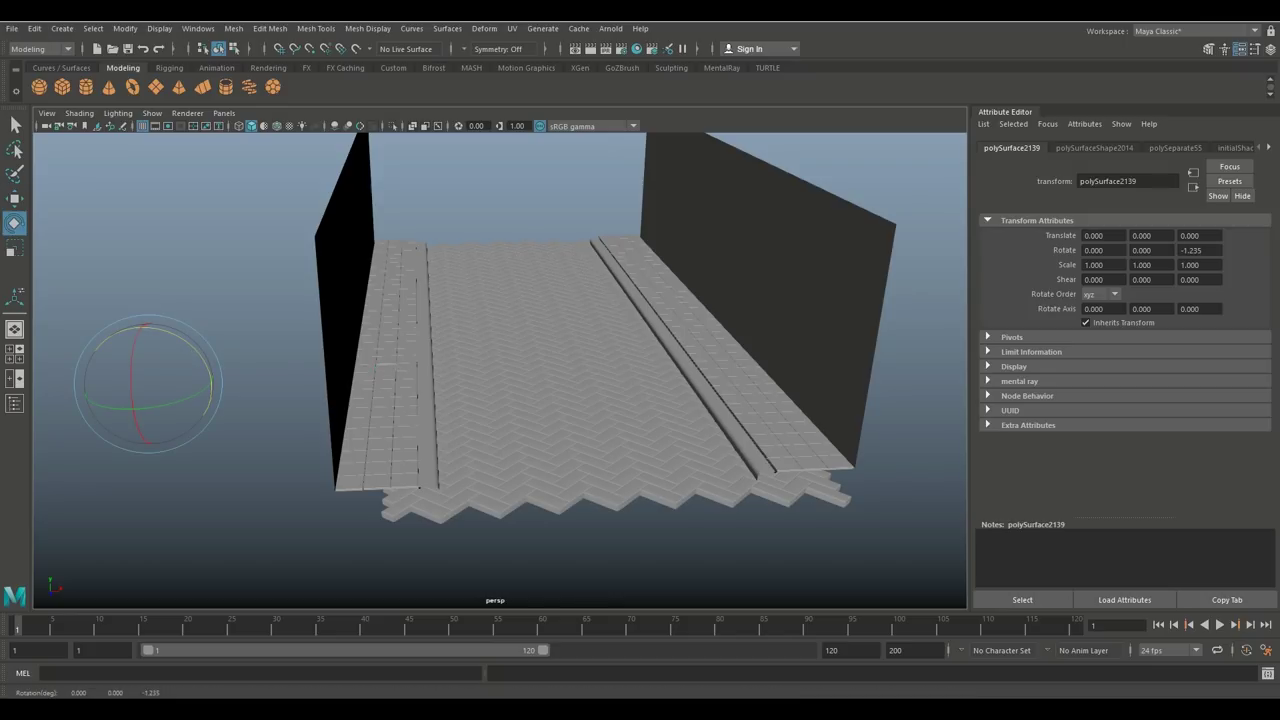
key("ctrl+z")
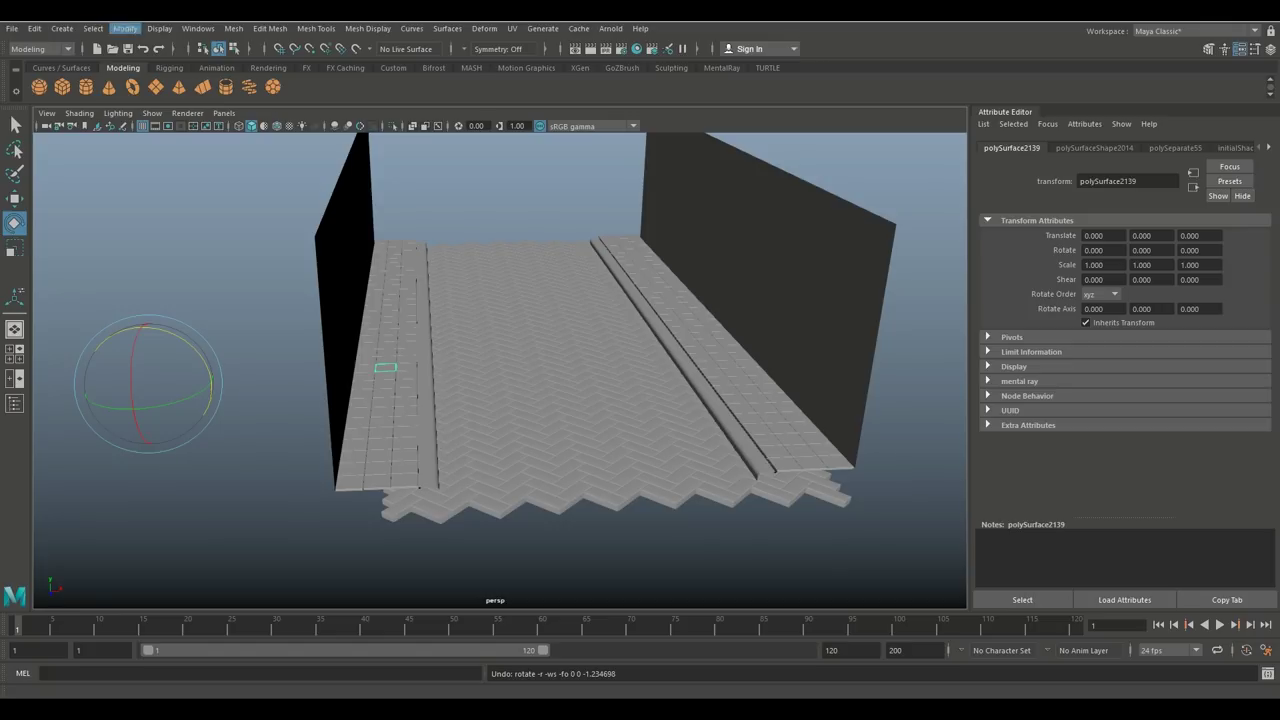
- Center the selected slab's pivot and tilt it slightly, rotating it to X -0.556, Y -0.004 and Z -0.367
left_click(125, 29)
left_click(152, 125)
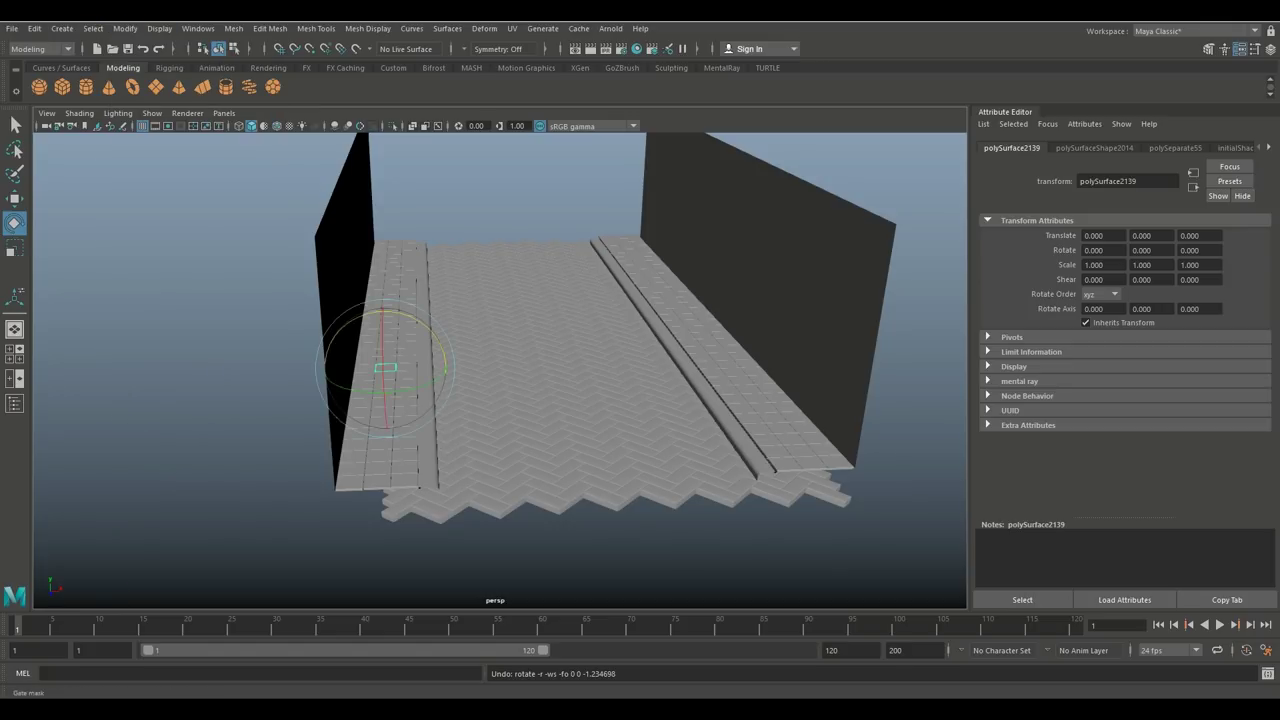
key("f")
left_click_drag(530, 321, 531, 321)
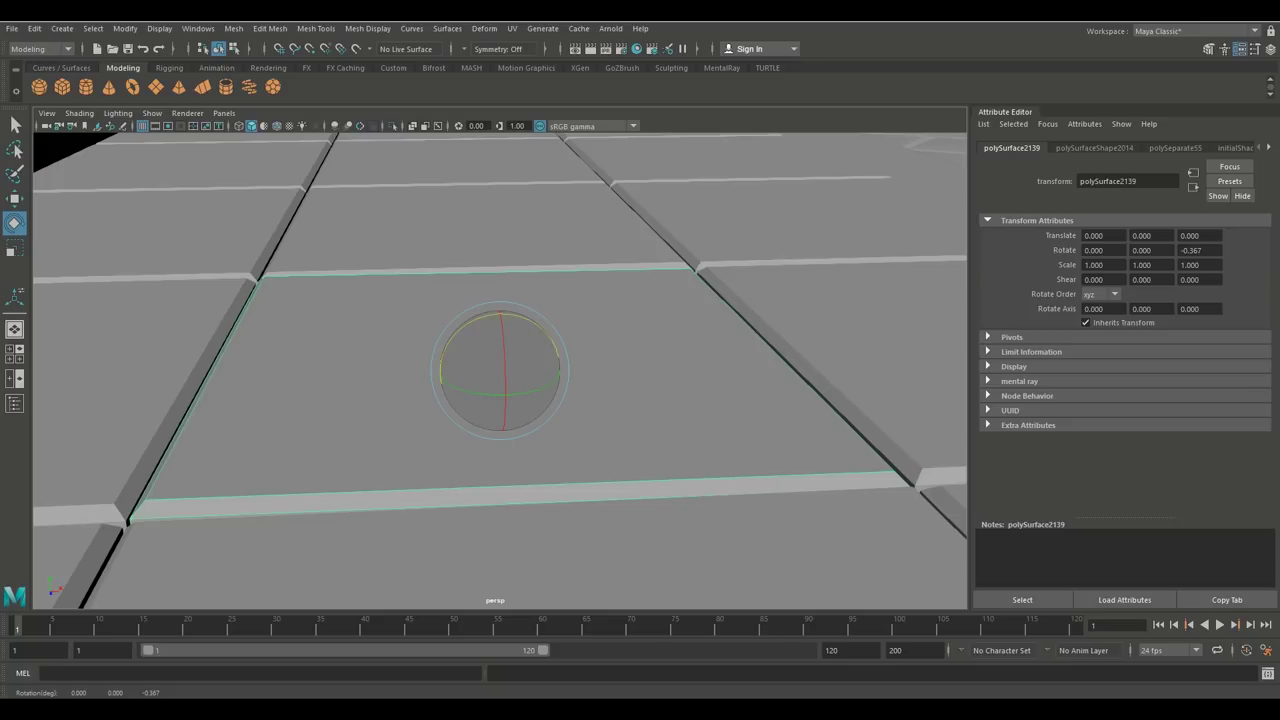
left_click_drag(500, 371, 502, 370)
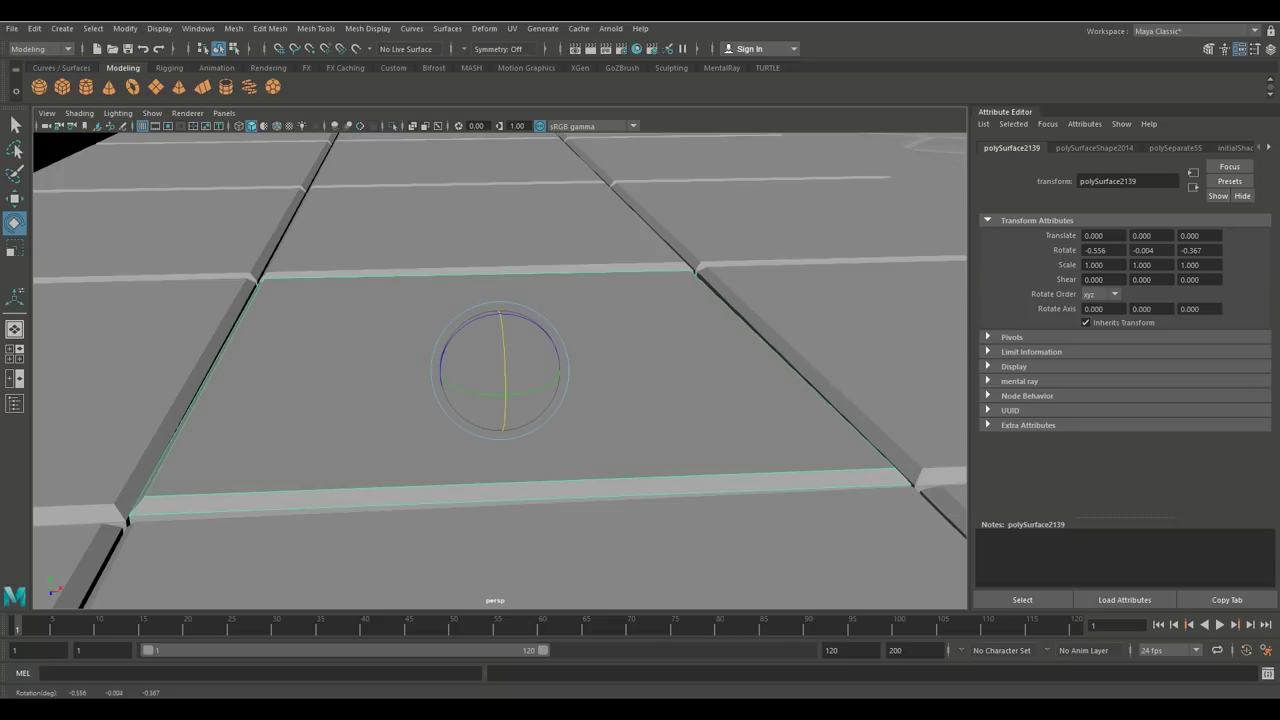
- Center the pivot of another slab beside the curb, rotate it about Z to -1.366, and clear the selection
scroll(502, 370, "down", 8)
scroll(502, 370, "down", 5)
middle_click_drag(502, 370, 495, 449, "alt")
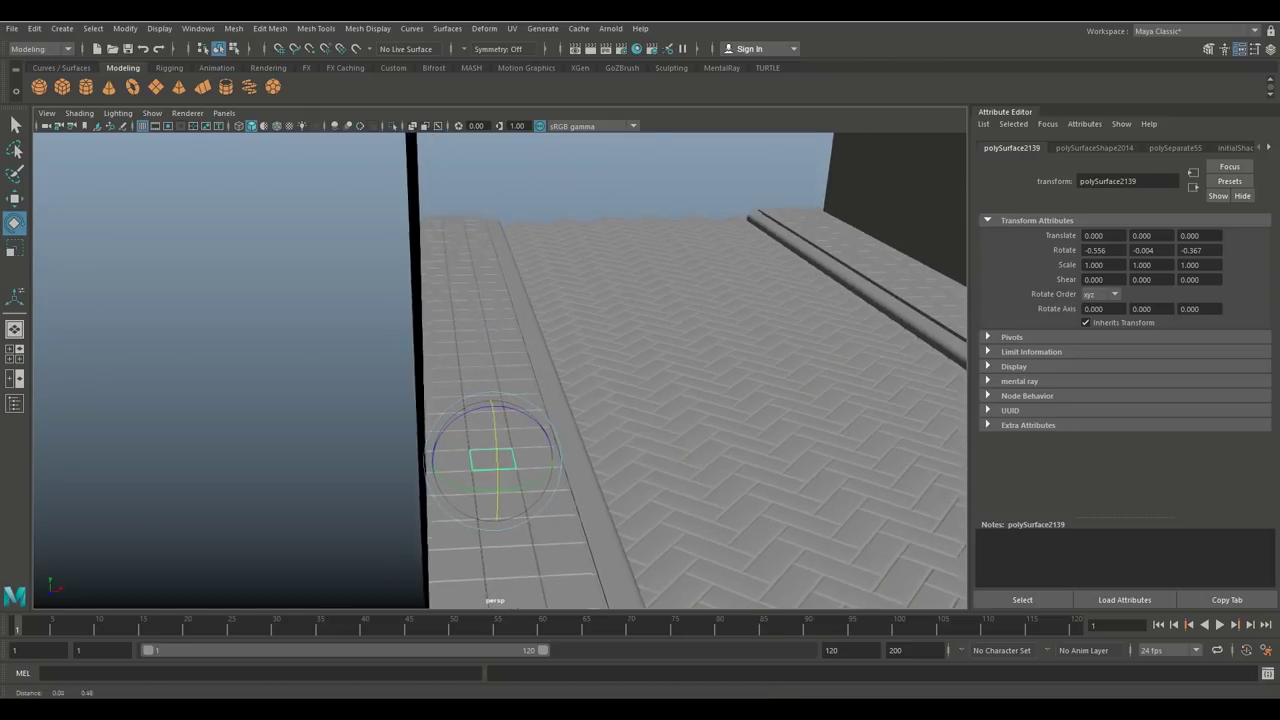
left_click_drag(495, 449, 440, 450, "alt")
left_click(551, 275)
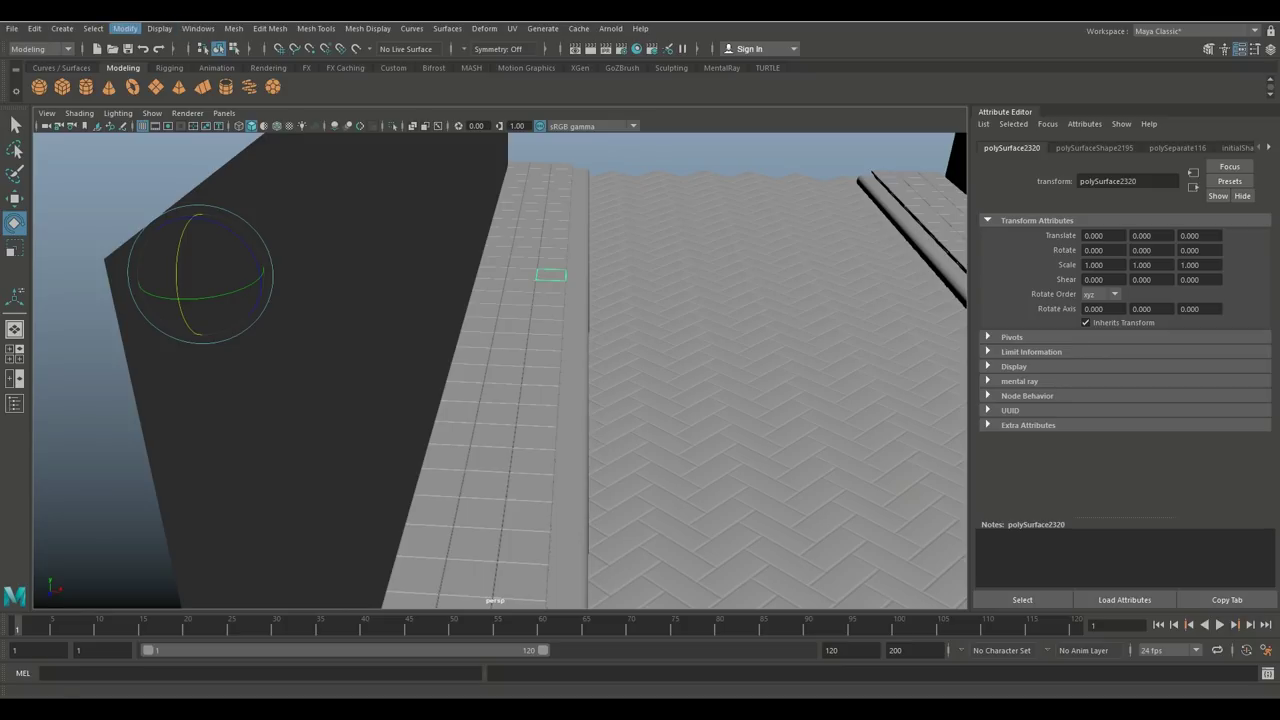
left_click(125, 28)
left_click(154, 126)
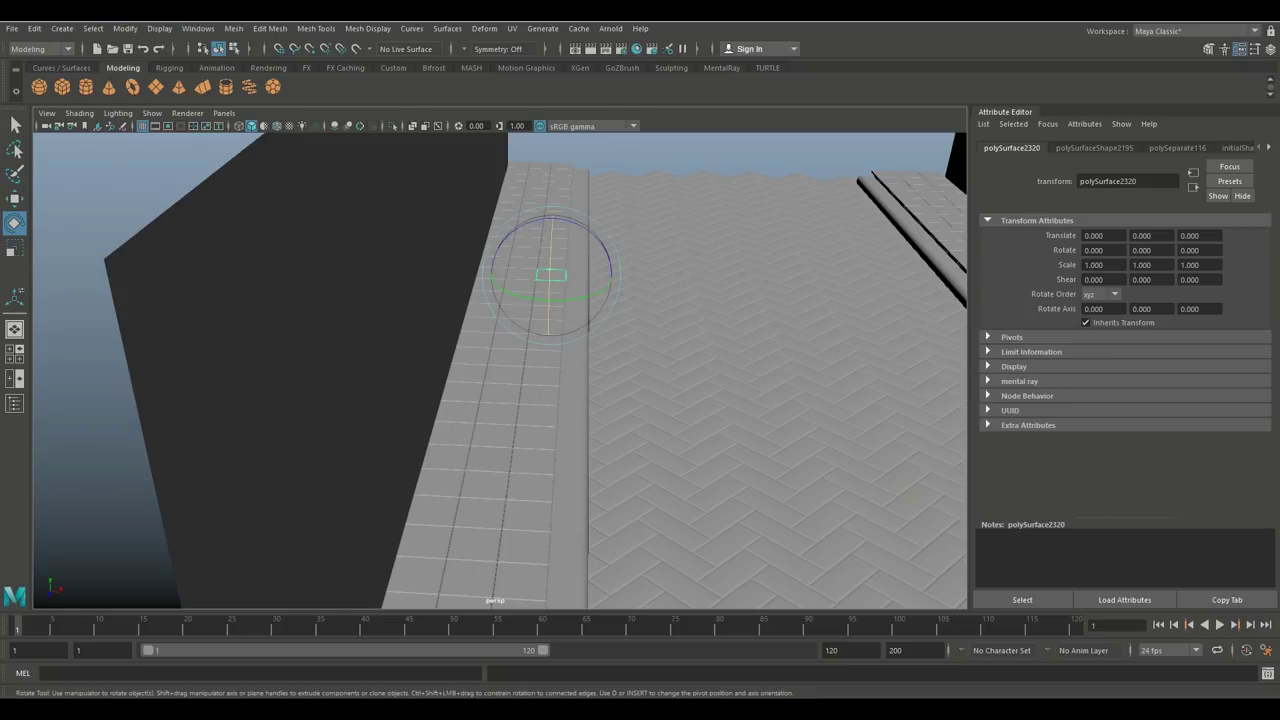
left_click_drag(580, 223, 582, 224)
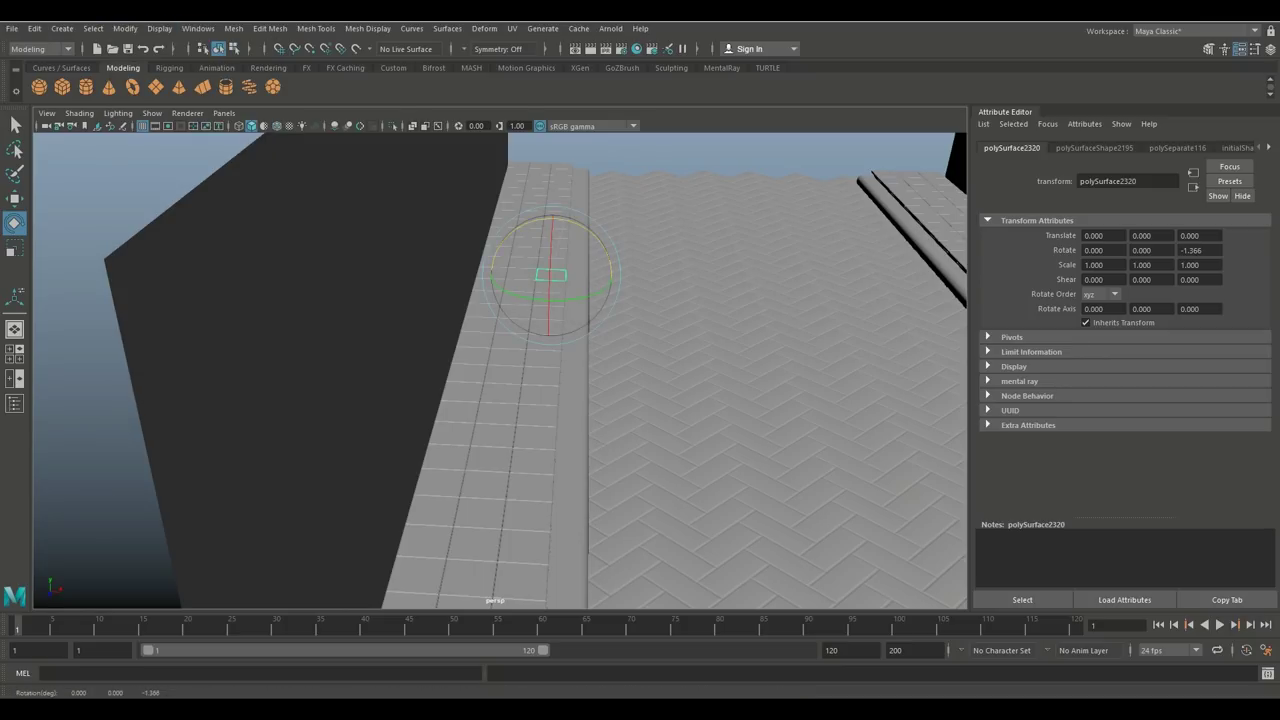
left_click(640, 152)
- Select the entire street section, including bricks, slabs, curbs and walls, and combine it into a single mesh
scroll(600, 300, "down", 5)
left_click_drag(600, 400, 612, 265, "alt")
left_click_drag(680, 355, 456, 456, "alt")
right_click_drag(675, 301, 703, 287)
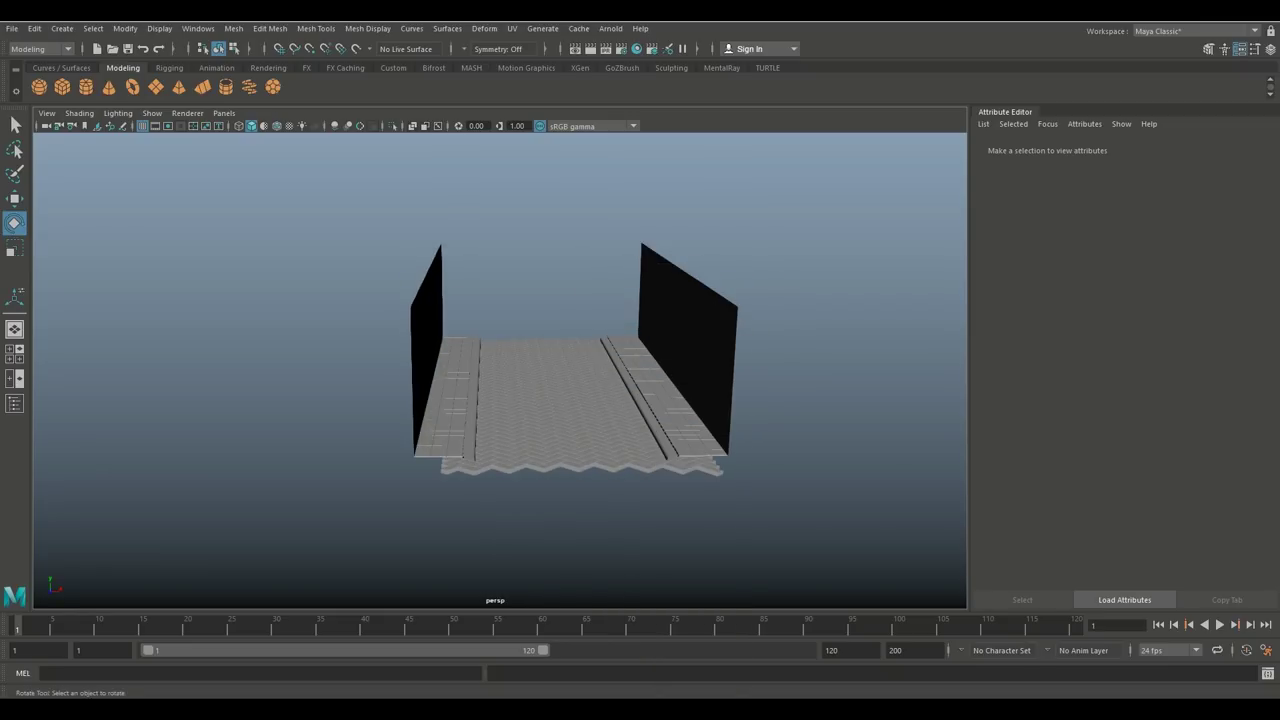
left_click_drag(625, 393, 796, 538)
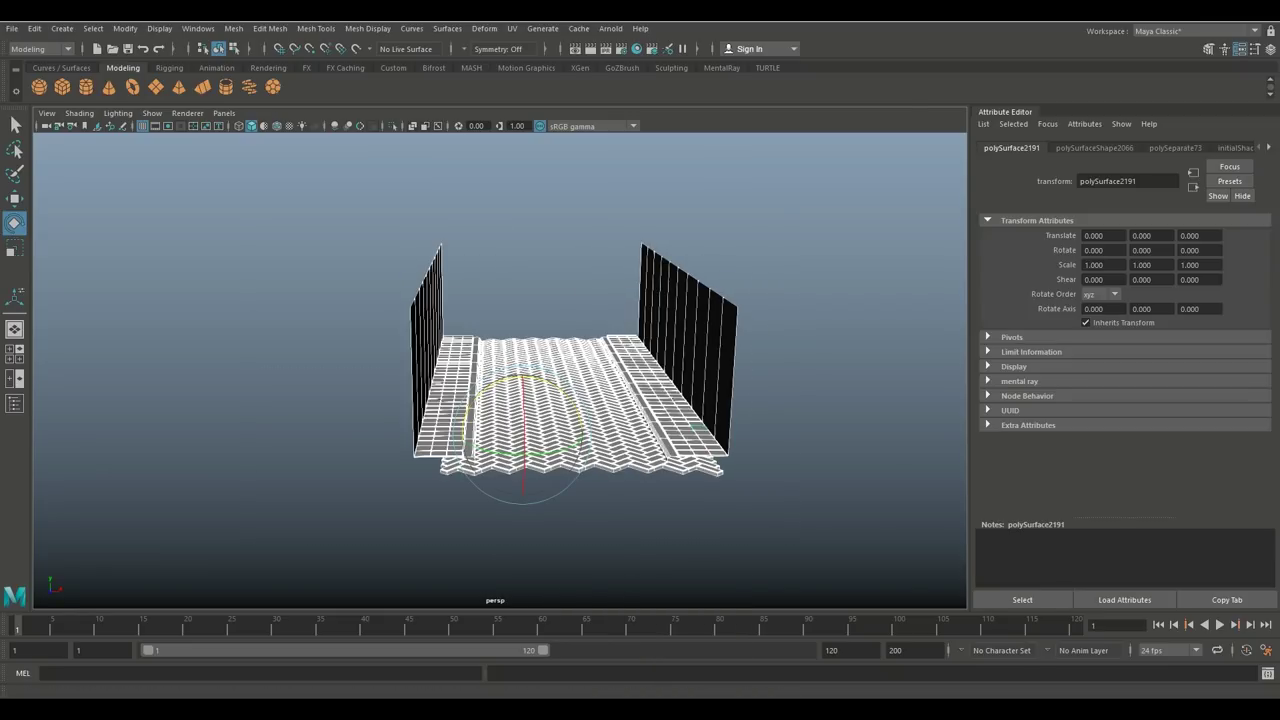
left_click(233, 28)
left_click(255, 77)
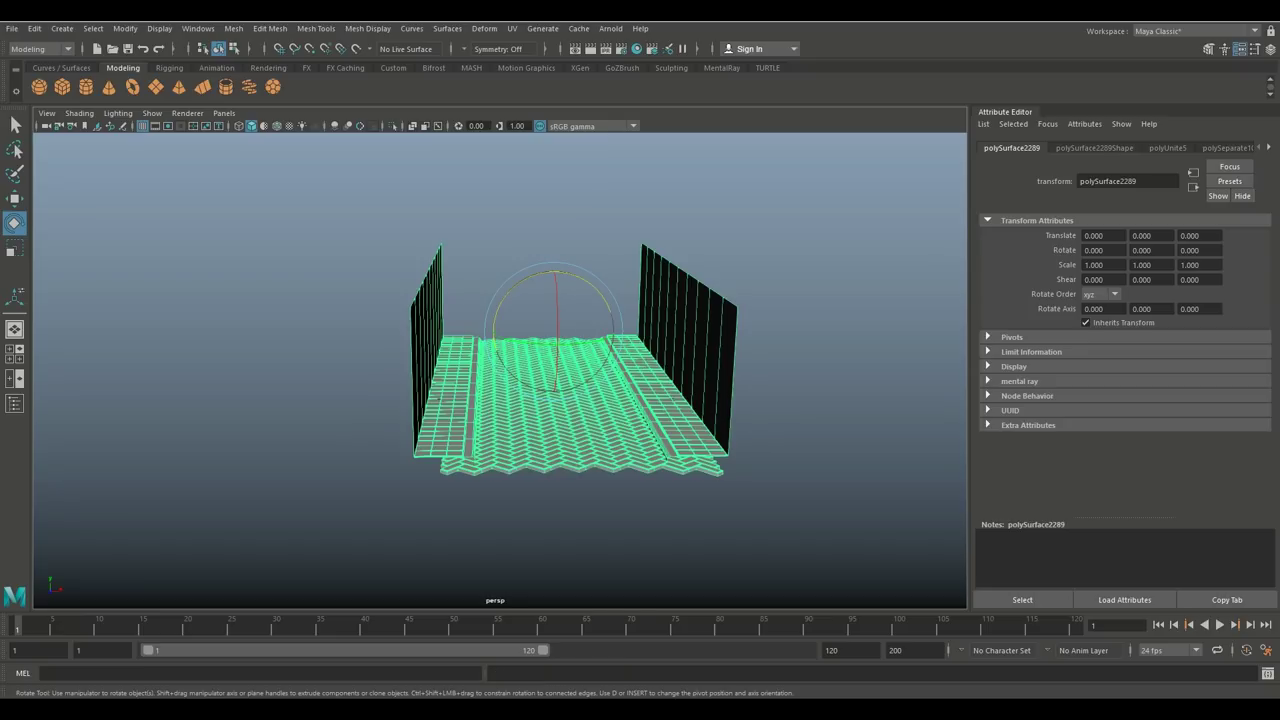
- Show all hidden objects in the scene to bring back the original base street model
scroll(500, 370, "down", 4)
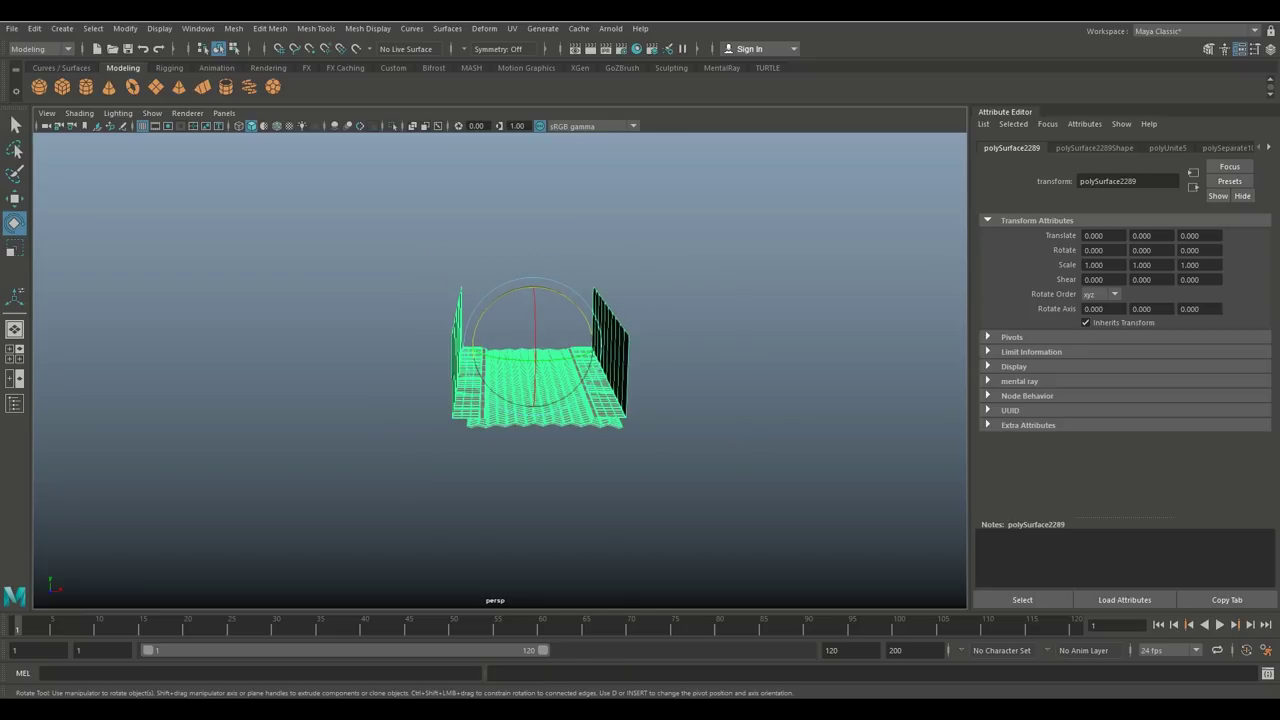
scroll(500, 370, "up", 2)
scroll(500, 370, "down", 3)
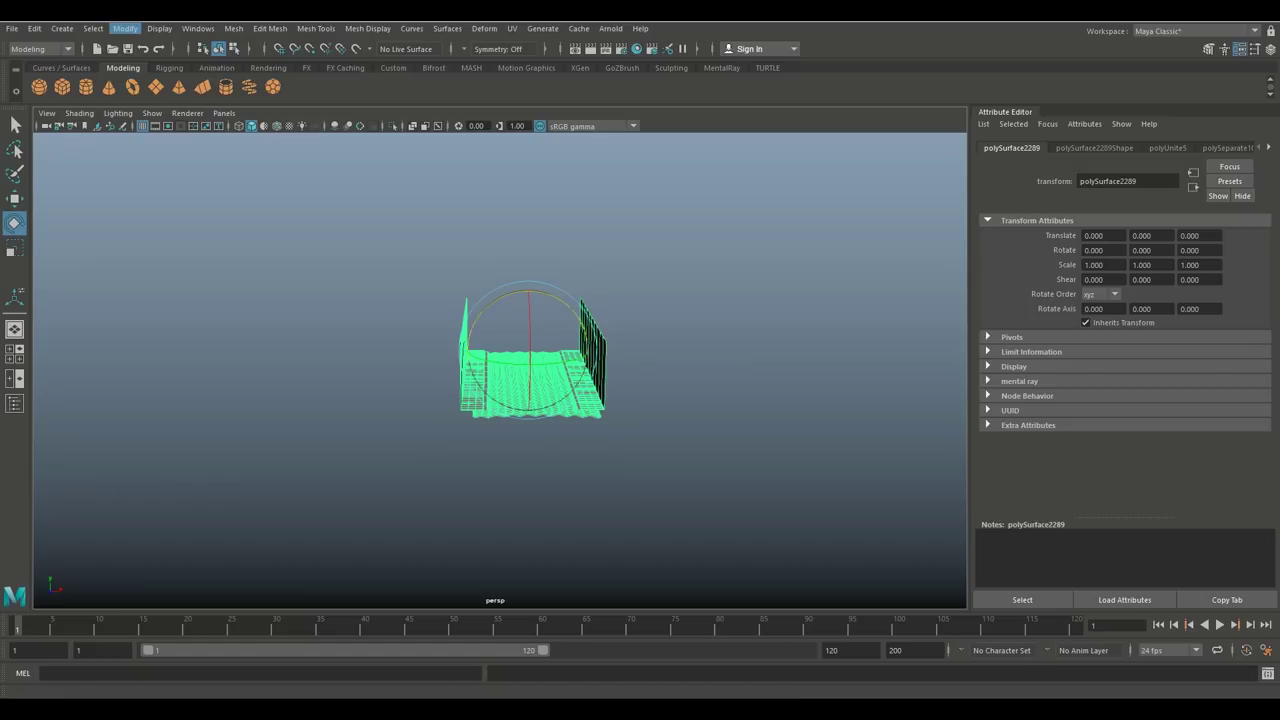
left_click(160, 28)
mouse_move(177, 112)
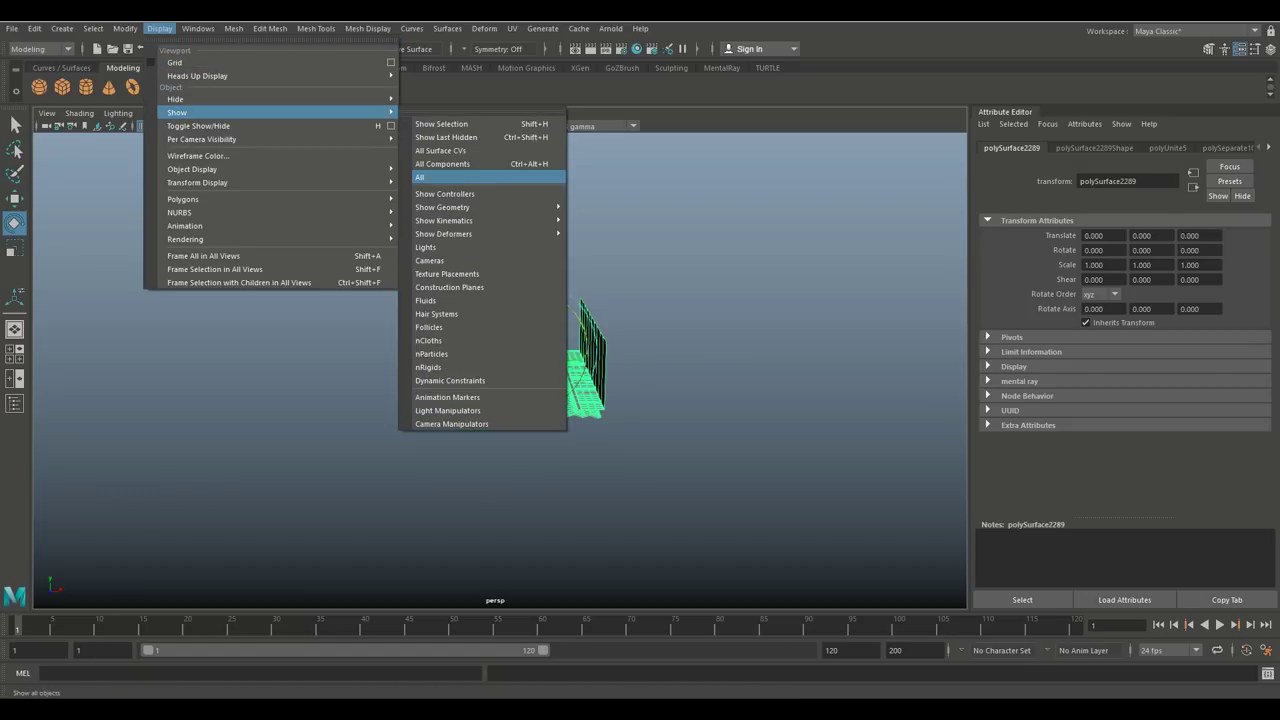
left_click(420, 177)
- Move the original base street model along X to 6.253 so that it overlaps the combined detailed street
left_click(354, 382)
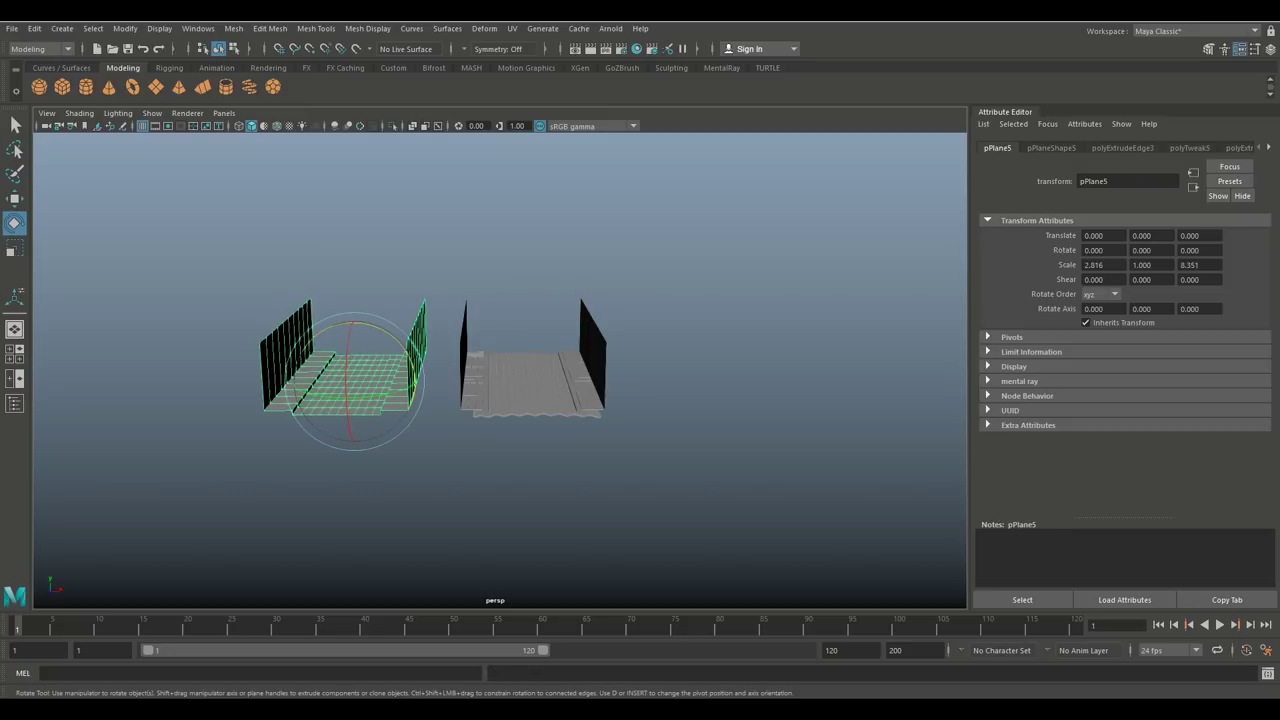
key("w")
left_click_drag(419, 381, 595, 381)
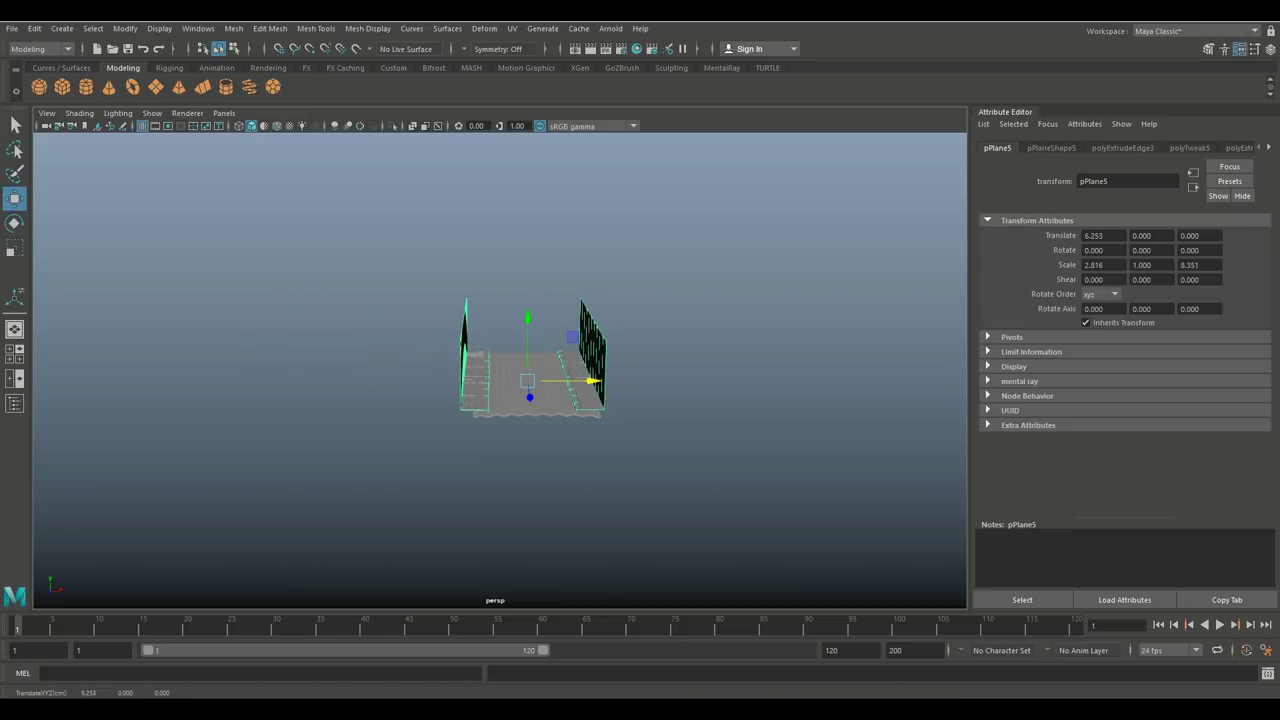
- Try to pick the base model's road vertices in the front view, with the whole street profile framed
key("space")
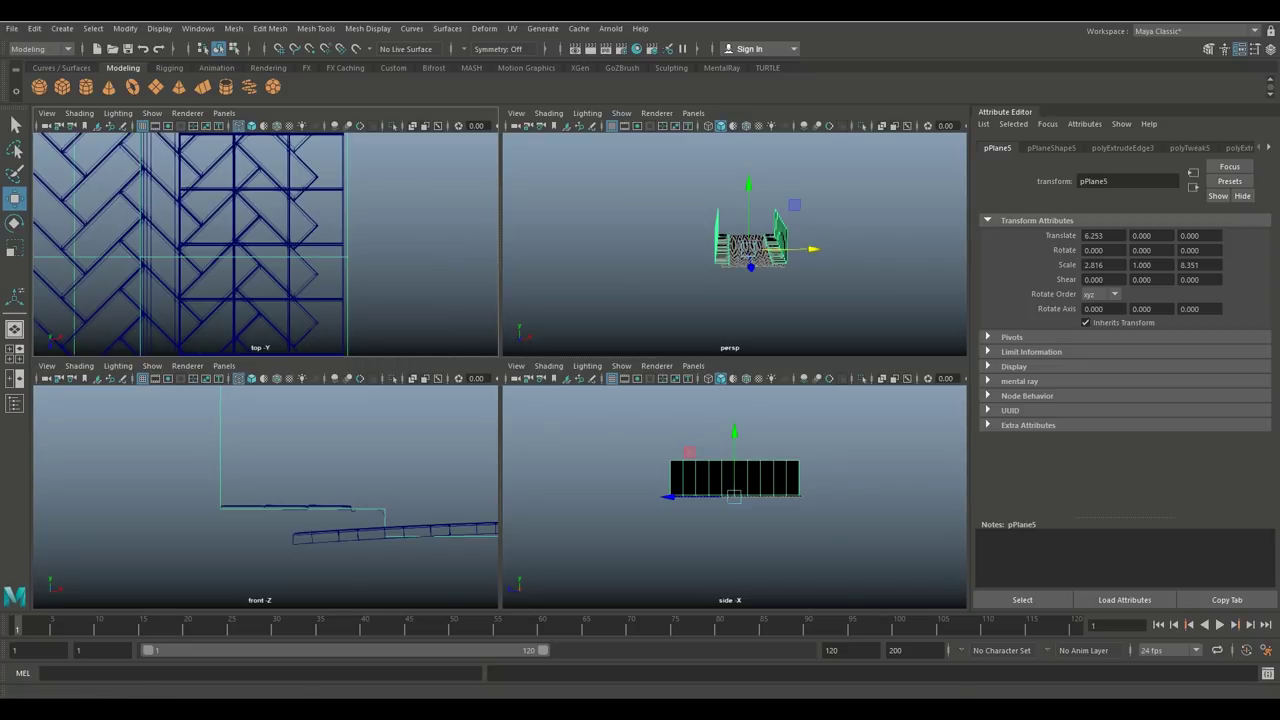
key("space")
middle_click_drag(640, 400, 382, 359, "alt")
scroll(500, 371, "down", 10)
scroll(500, 371, "up", 7)
middle_click_drag(560, 380, 455, 399, "alt")
scroll(500, 371, "up", 1)
scroll(497, 373, "up", 1)
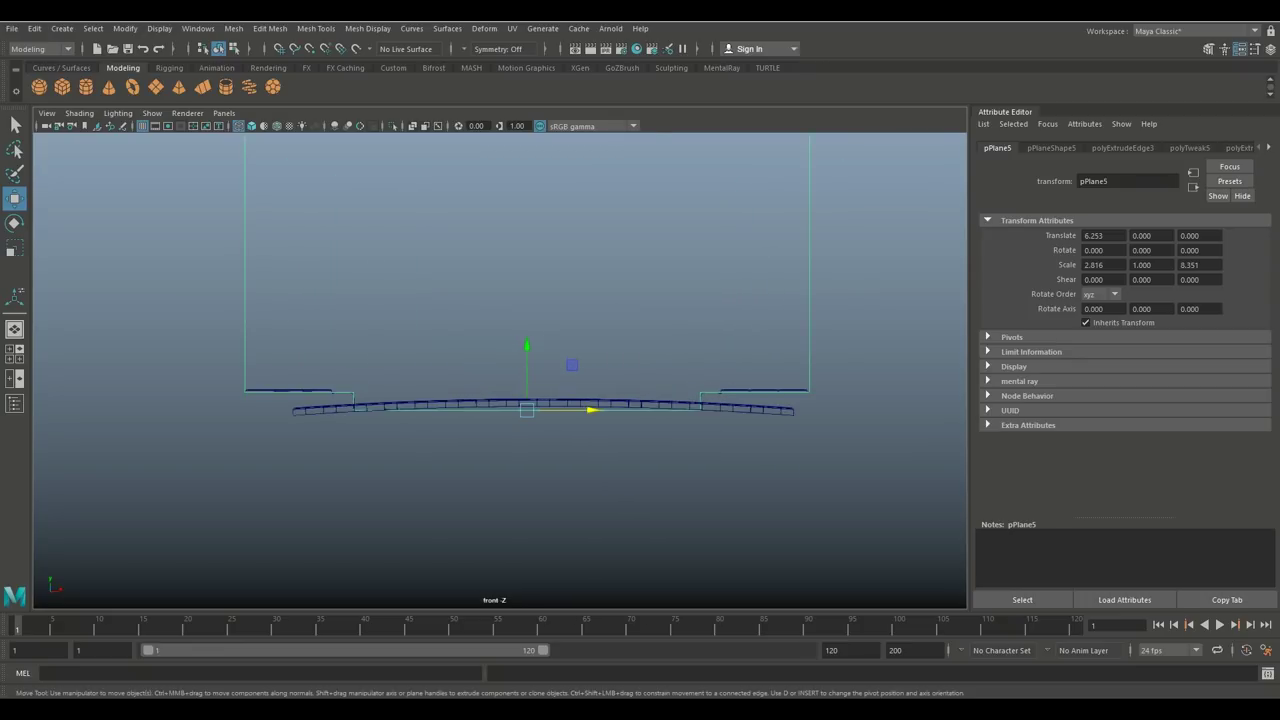
scroll(497, 370, "up", 1)
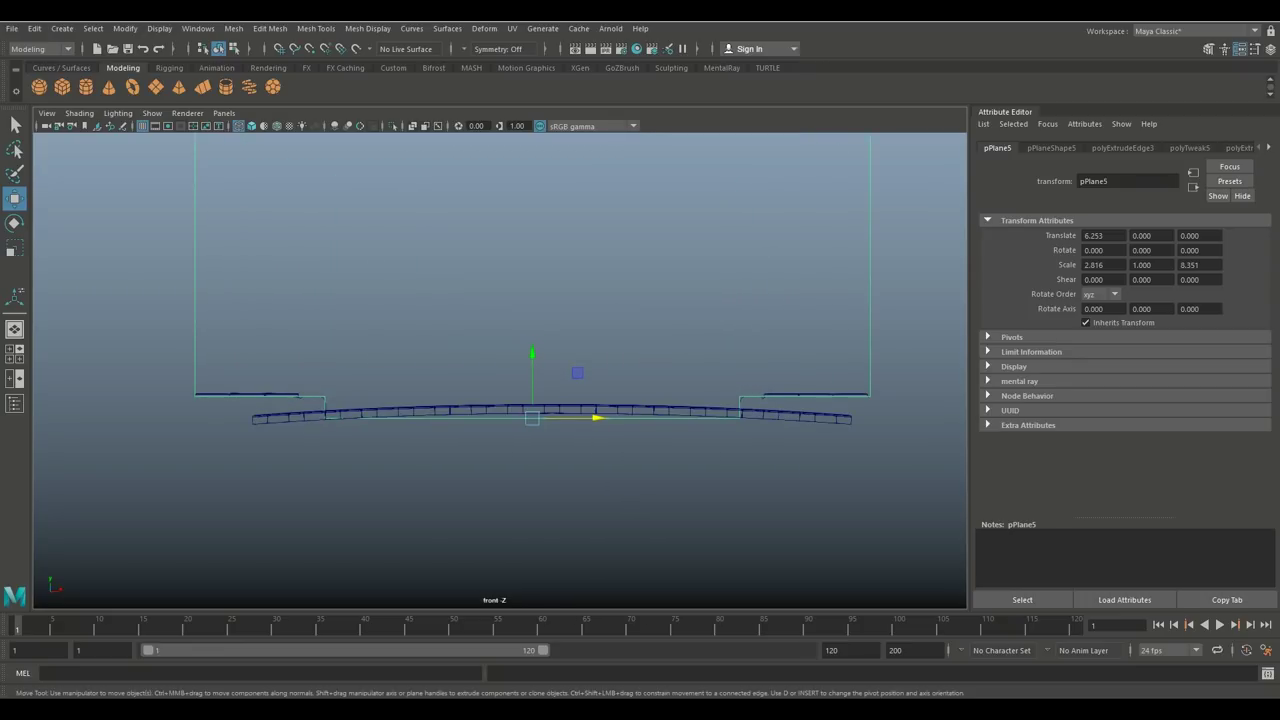
right_click_drag(507, 315, 445, 315)
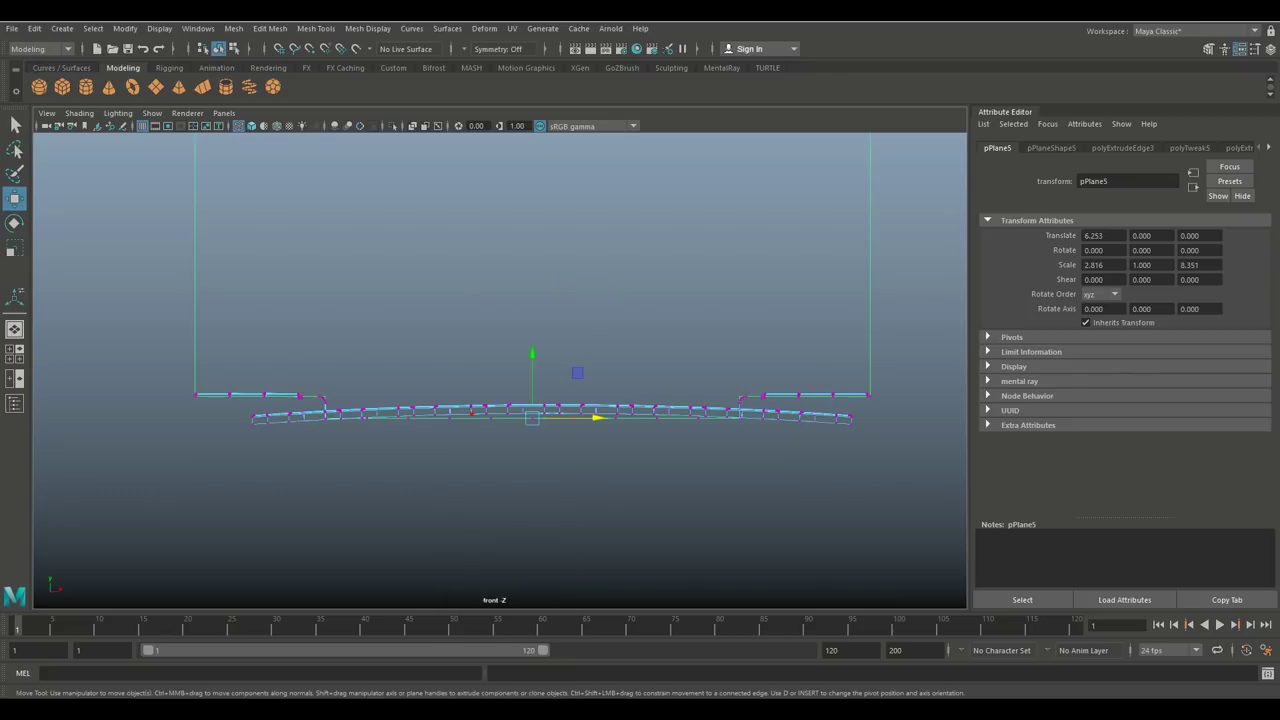
left_click(471, 413)
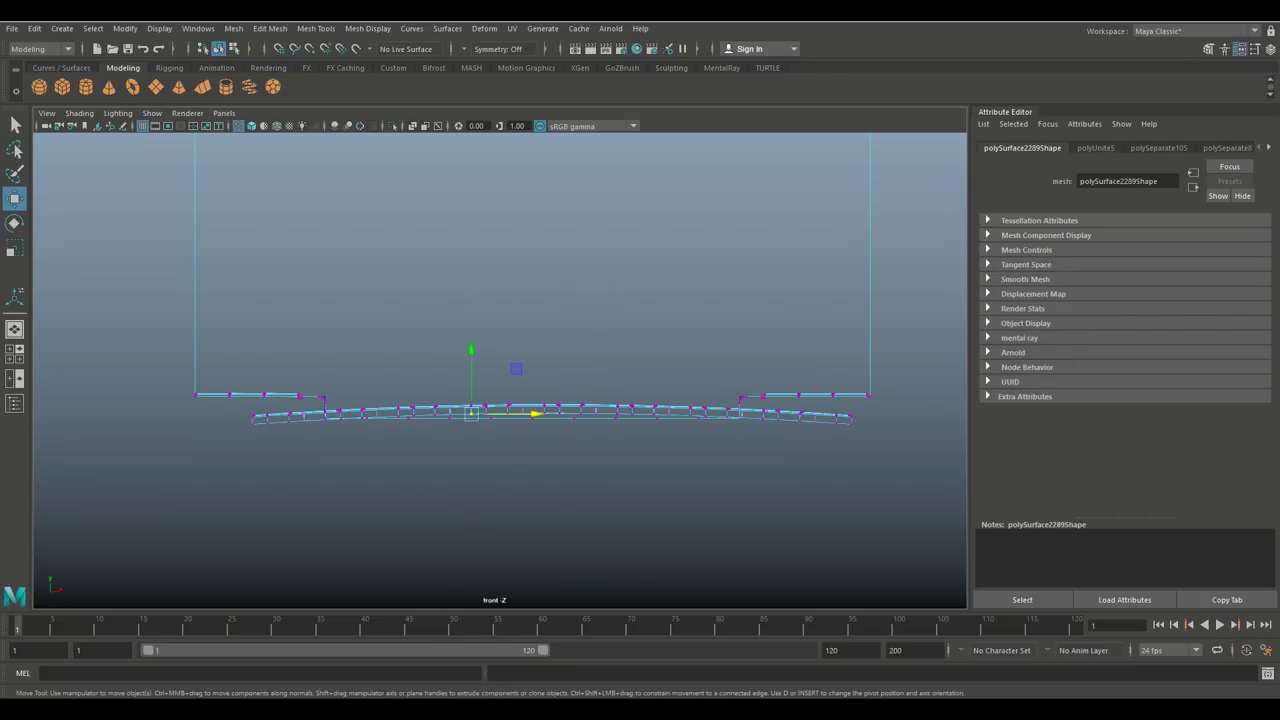
key("F8")
right_click_drag(194, 314, 132, 316)
- From below the street, return the meshes to object mode and enable vertex editing on the base model only
key("space")
left_click(690, 440)
scroll(500, 370, "up", 5)
middle_click_drag(530, 420, 490, 315, "alt")
scroll(490, 315, "up", 2)
left_click_drag(500, 400, 537, 296, "alt")
right_click(537, 298)
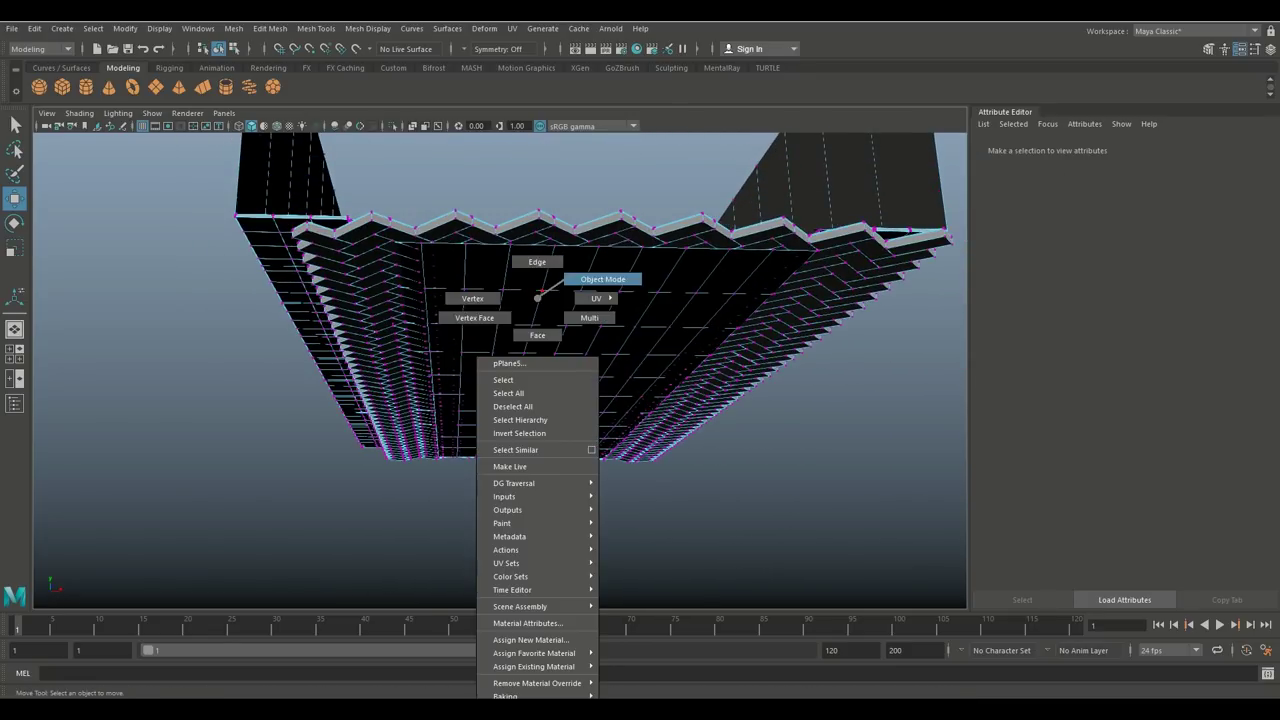
left_click(602, 279)
right_click_drag(572, 283, 538, 280)
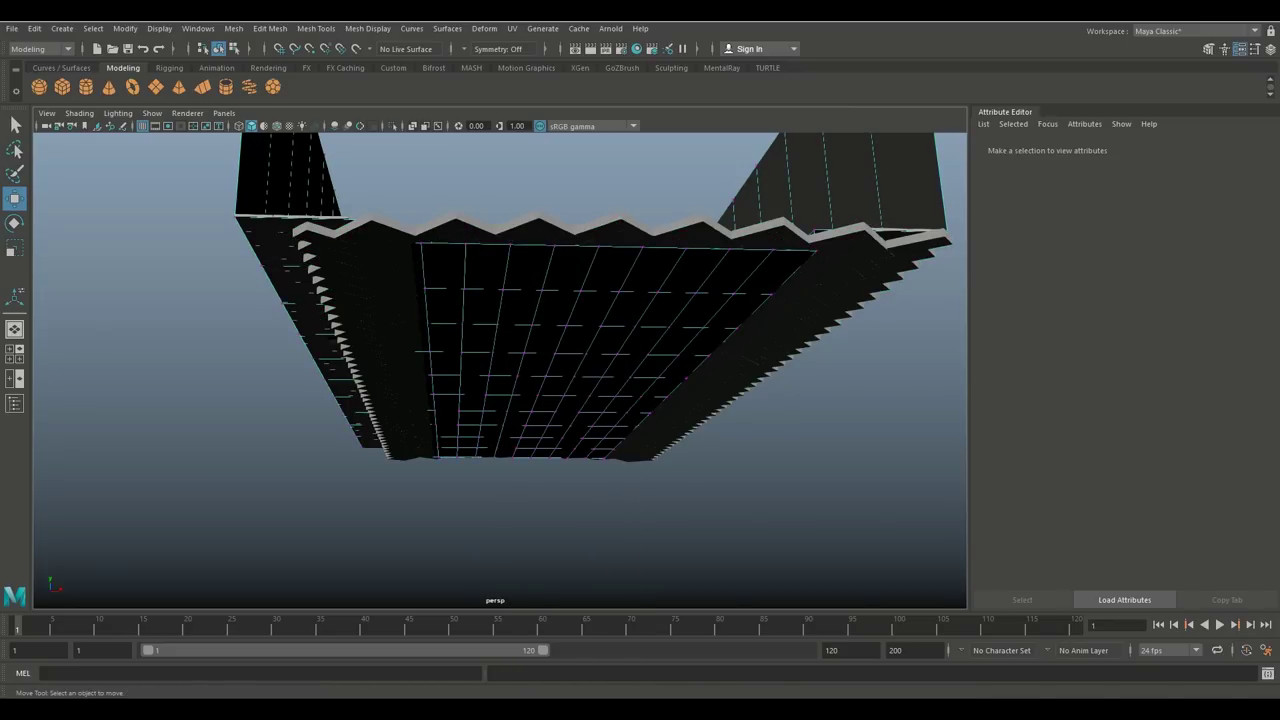
- In the front view, raise the base model's inner road vertices in successively narrower groups, up to about Y 0.018 at the centre
key("space")
key("space")
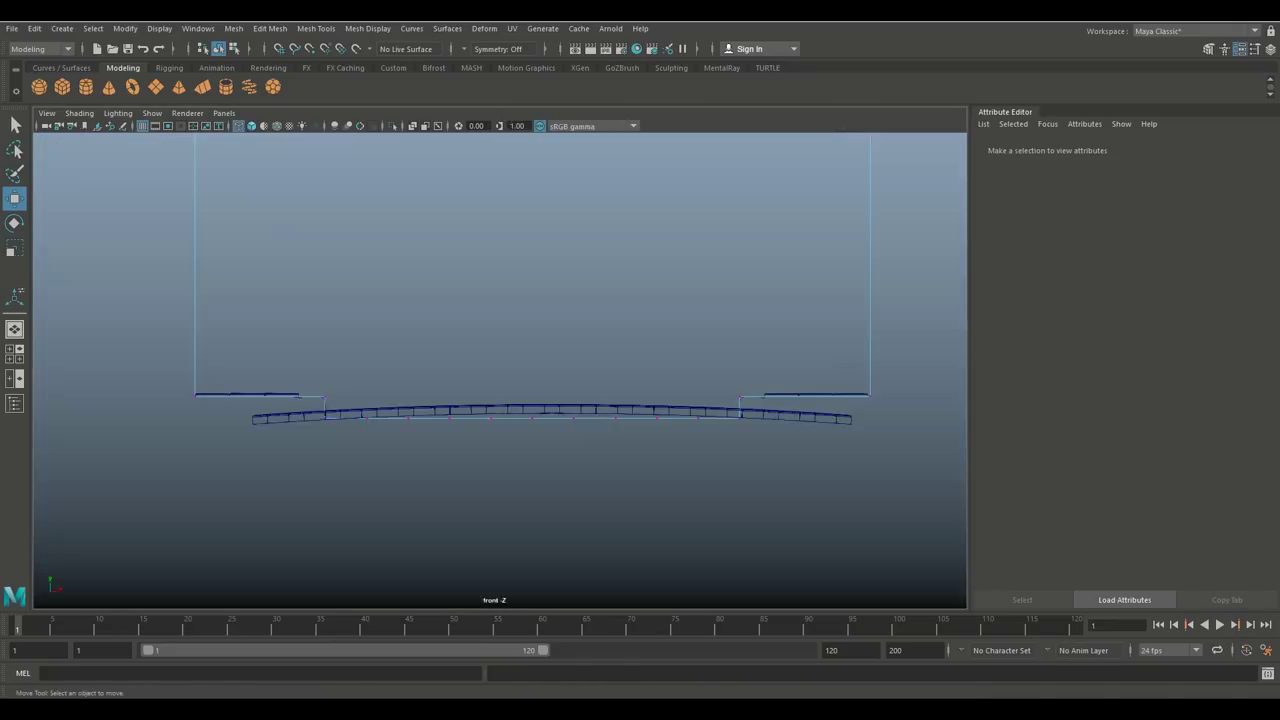
left_click_drag(353, 465, 712, 465)
left_click_drag(532, 354, 532, 375)
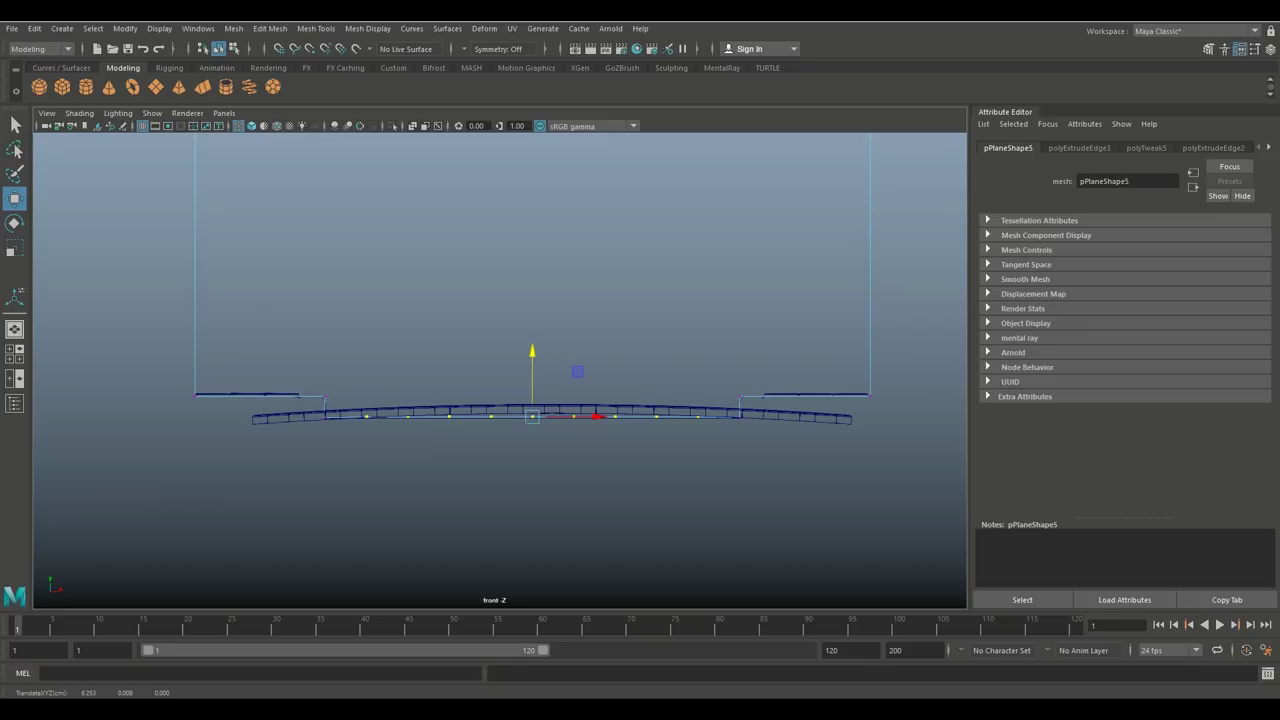
left_click_drag(394, 393, 671, 461)
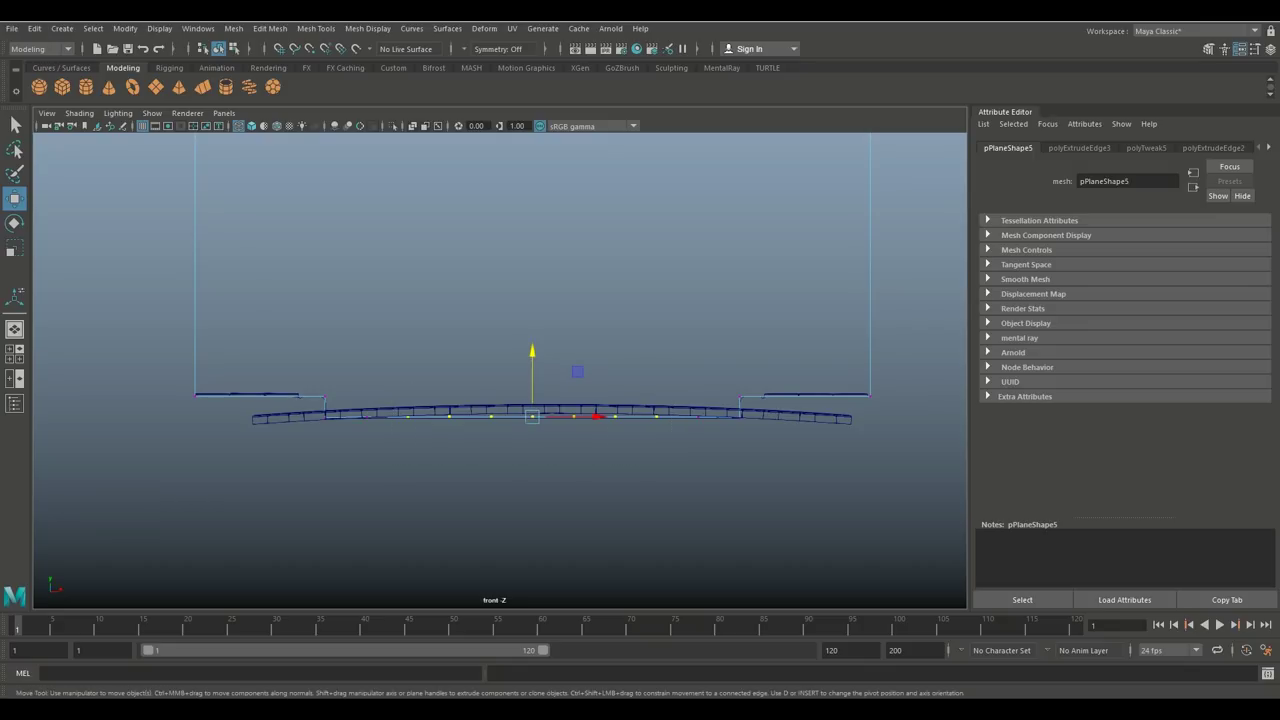
left_click_drag(532, 377, 532, 376)
left_click_drag(440, 378, 606, 453)
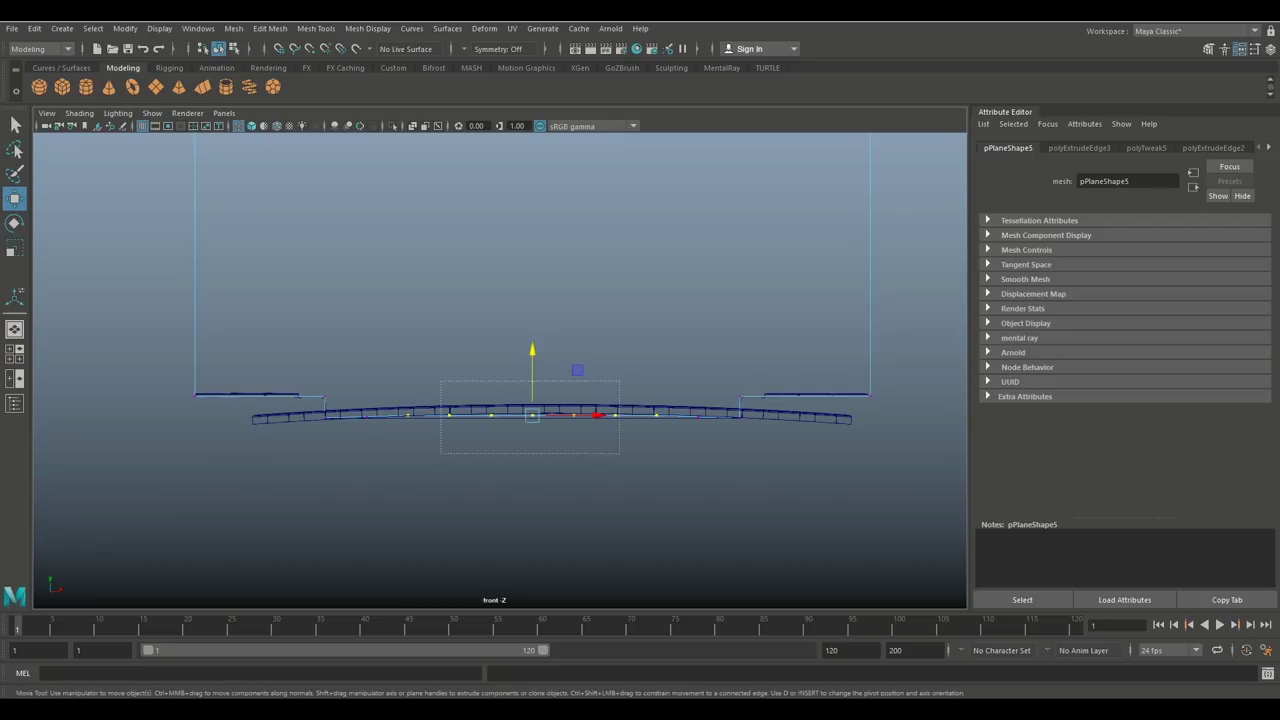
mouse_move(532, 377)
left_mouse_down()
mouse_move(542, 470)
mouse_move(619, 470)
mouse_move(552, 379)
left_mouse_up()
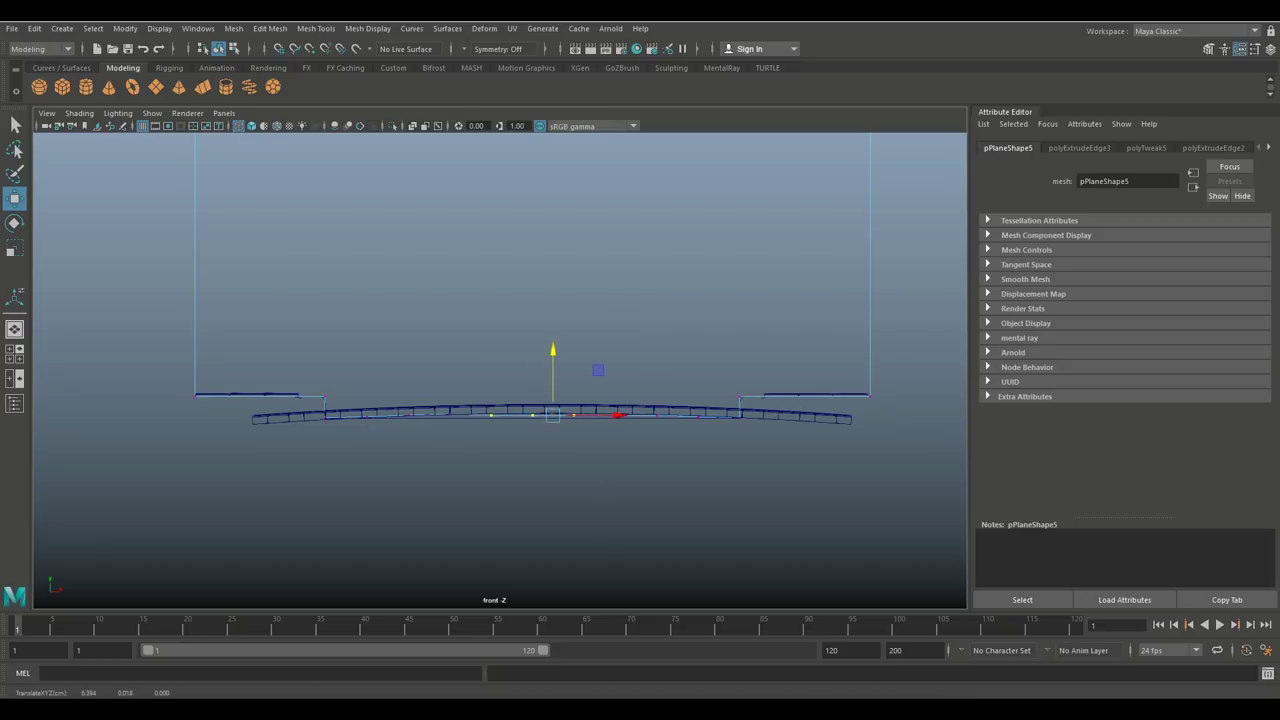
- Lift the base model's road vertices to about Y 0.072 and raise the central ones slightly more, following the brick road's curve
left_click_drag(312, 408, 752, 456)
left_click_drag(532, 355, 532, 347)
left_click_drag(347, 404, 371, 469)
left_click_drag(626, 375, 670, 375)
left_click_drag(532, 342, 532, 350)
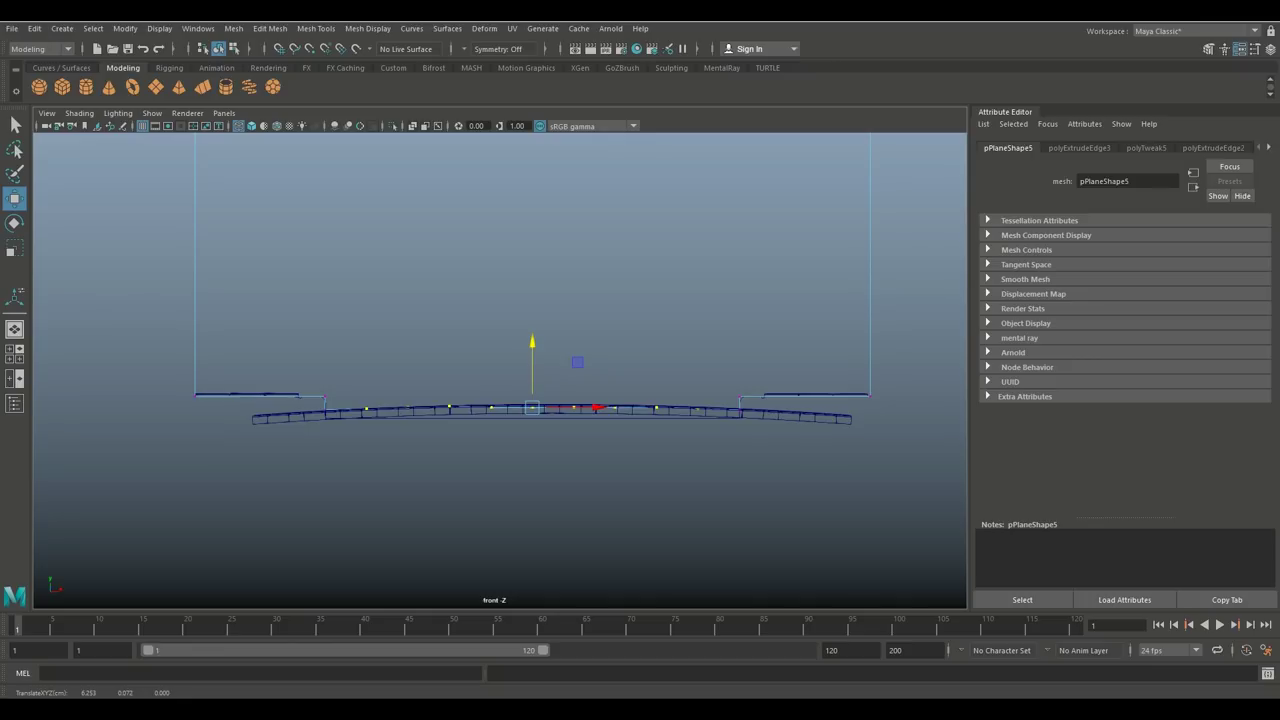
left_click_drag(438, 377, 627, 471)
left_click_drag(553, 345, 553, 342)
left_click(598, 342)
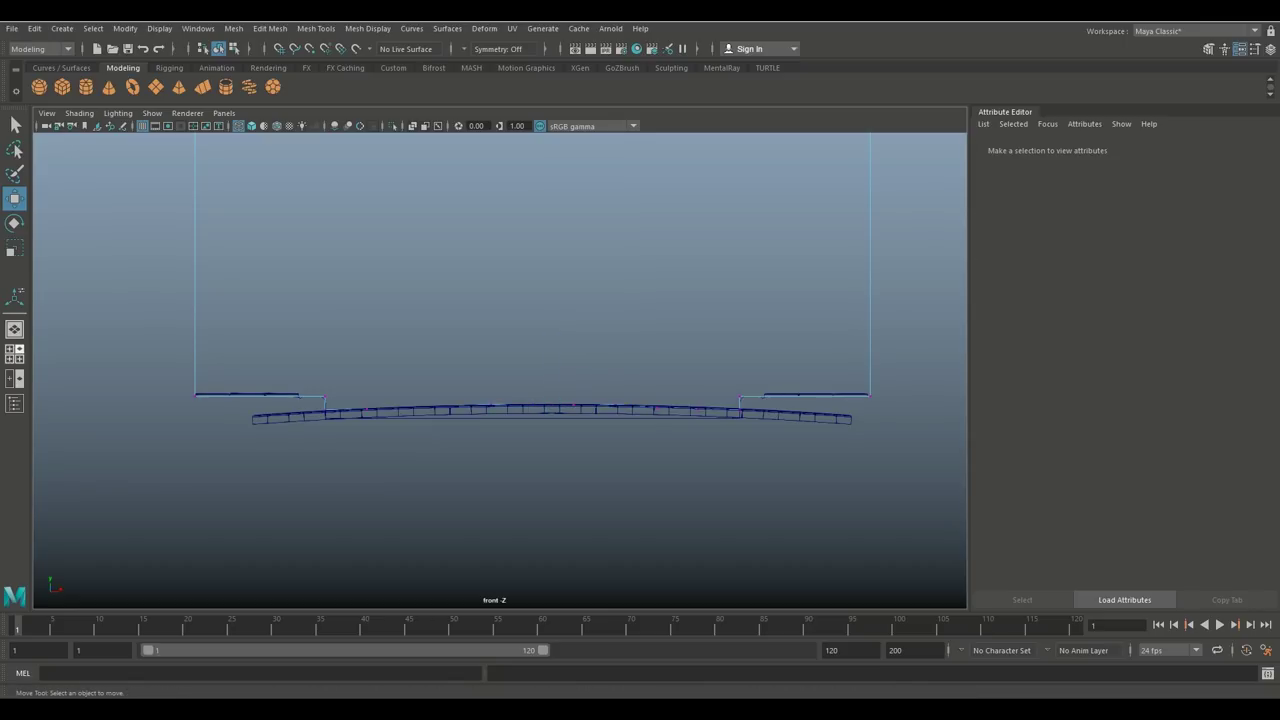
- In the perspective view, hide the detailed street meshes and enable edge editing on the base model with a curb edge selected
left_click(14, 354)
key("space")
left_click_drag(640, 320, 537, 500, "alt")
middle_click_drag(537, 500, 706, 591, "alt")
left_click_drag(706, 591, 795, 540, "alt")
left_click_drag(538, 440, 520, 452, "alt")
right_click_drag(453, 313, 452, 280)
left_click(454, 426)
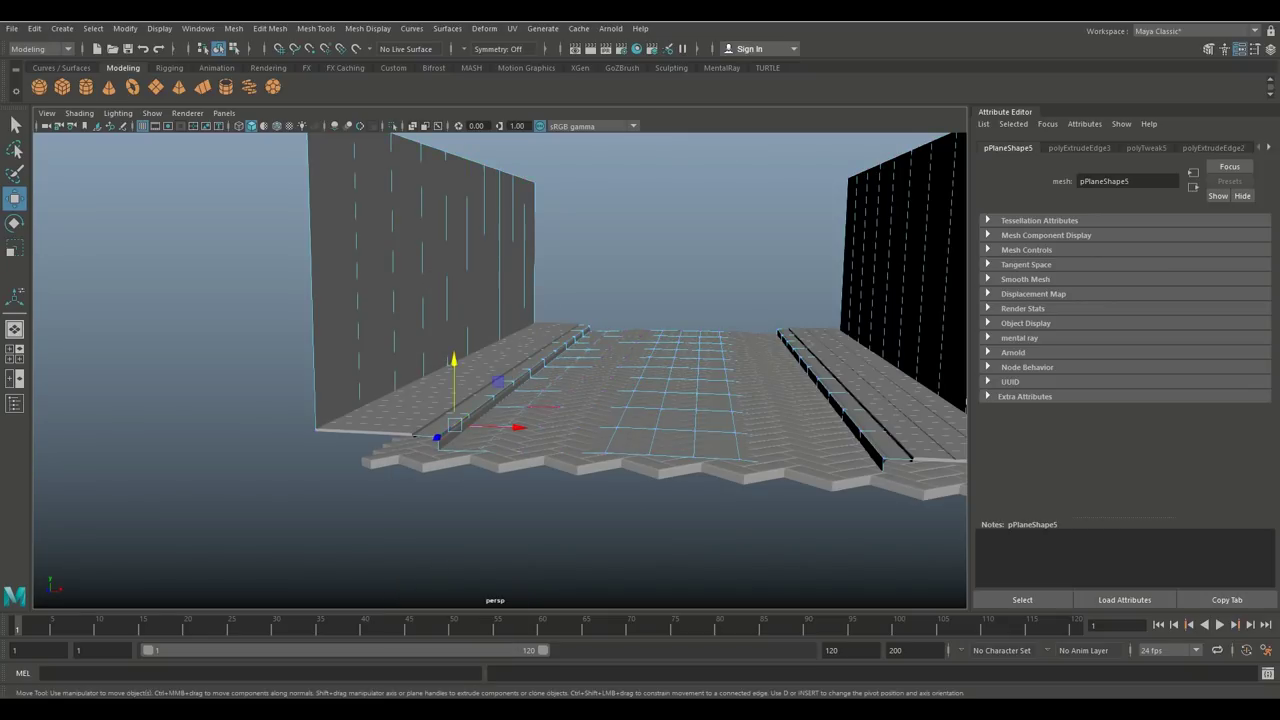
right_click_drag(410, 312, 472, 294)
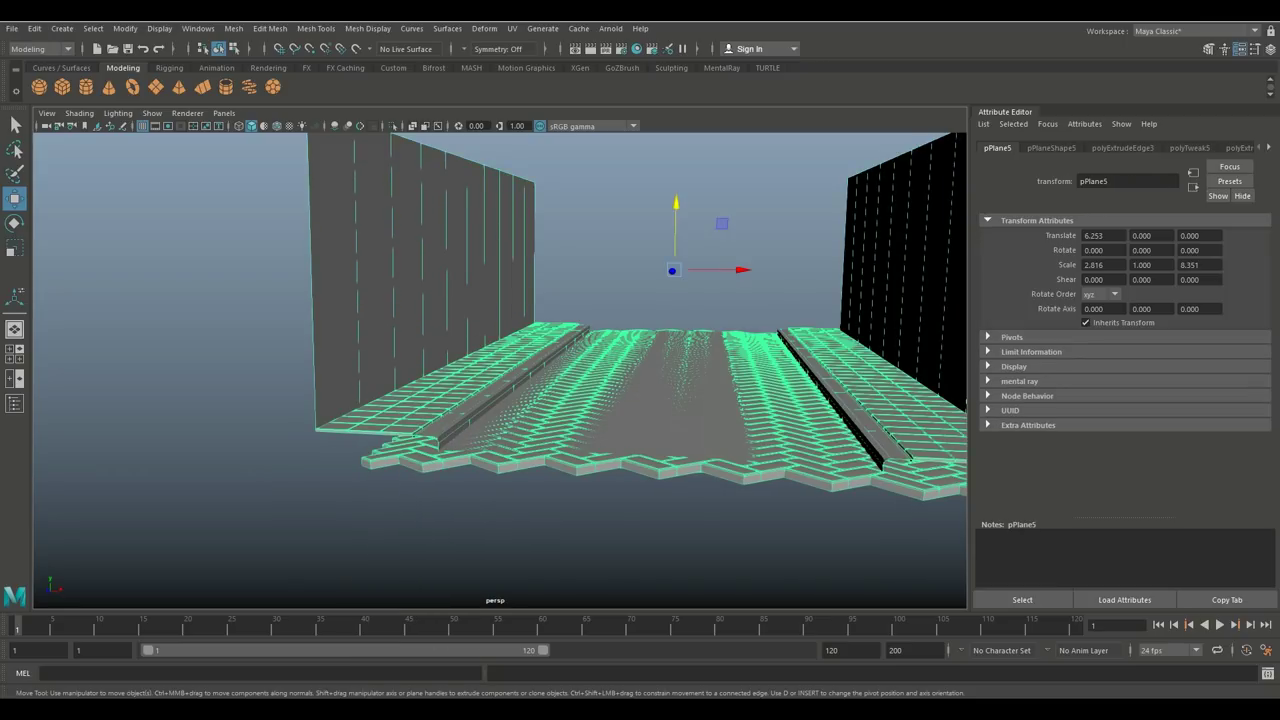
key("h")
left_click(620, 395)
right_click_drag(494, 317, 495, 280)
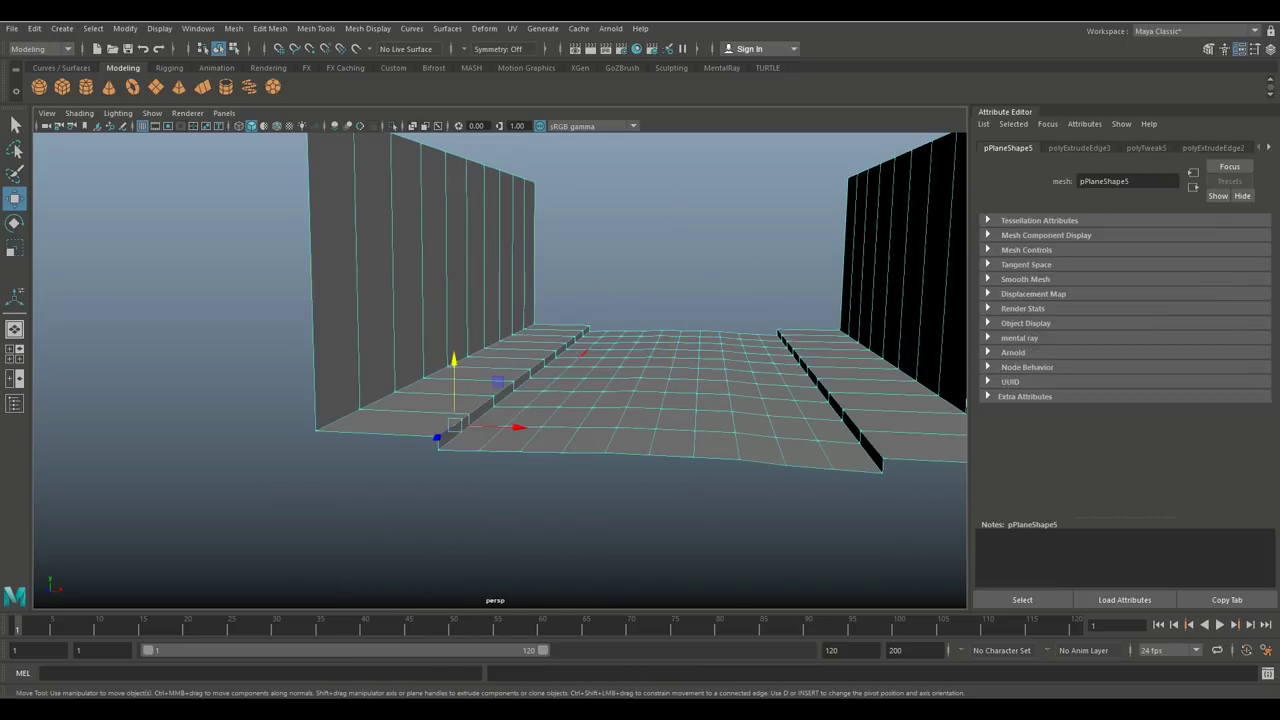
- Select the top edge loops of both curbs on the base model and bevel them with fraction 0.2 and one segment
left_click_drag(650, 452, 515, 495, "alt")
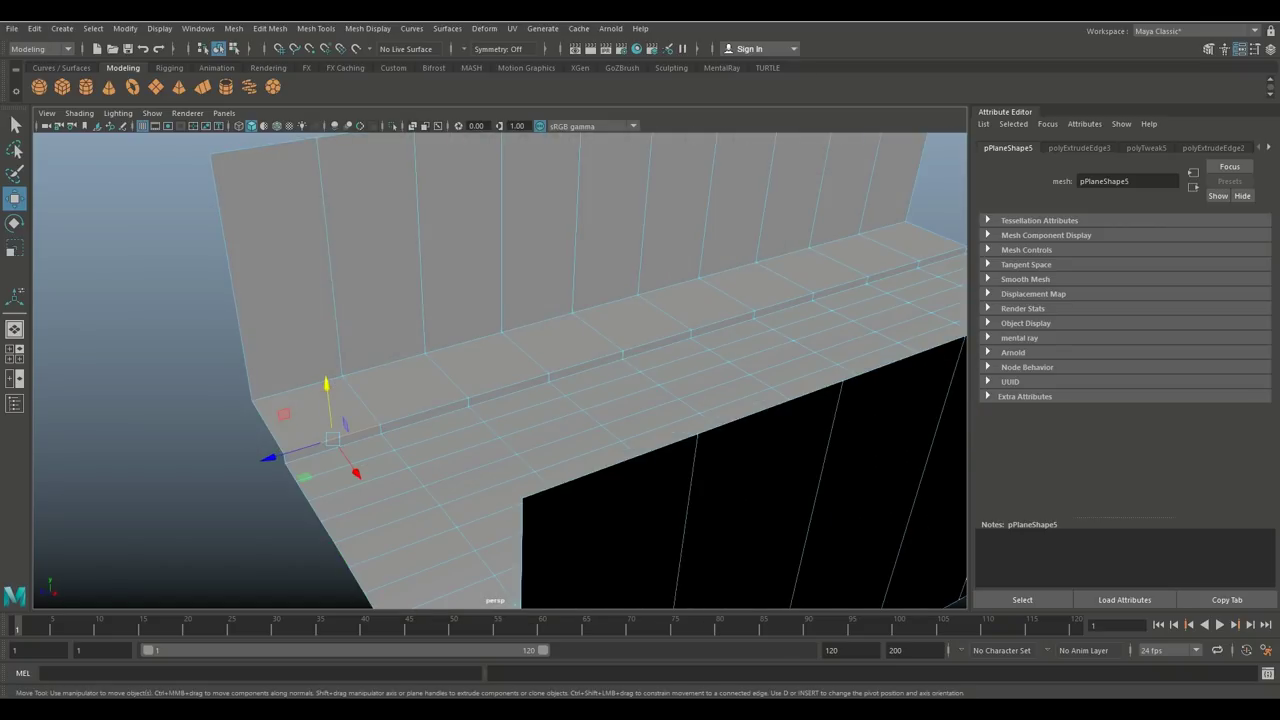
left_click(943, 256, "shift")
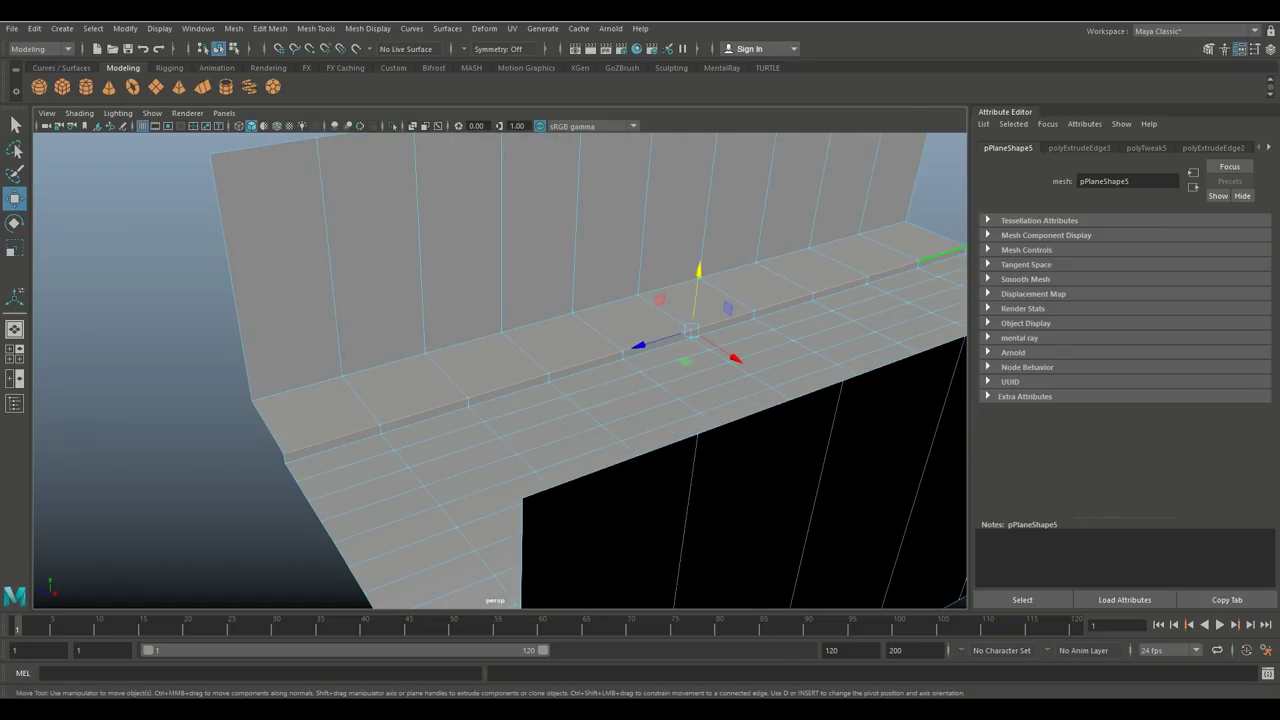
left_click_drag(585, 372, 858, 380, "alt")
left_click(861, 385, "shift")
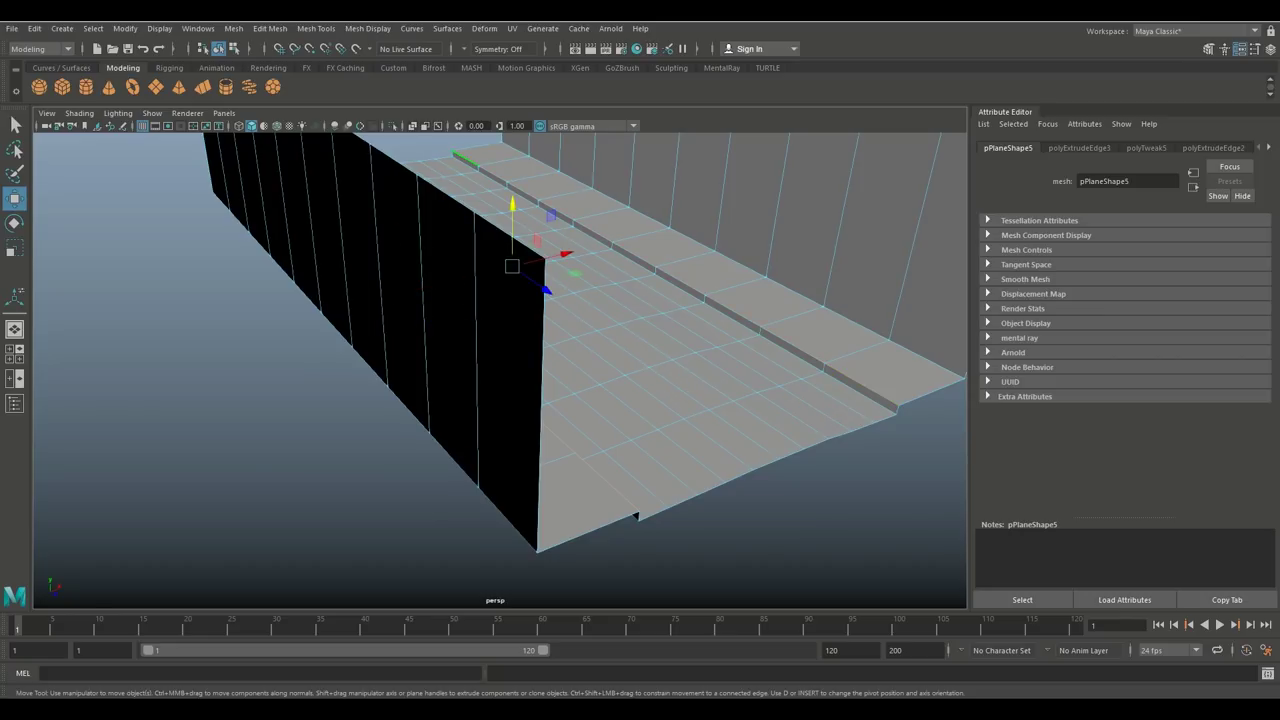
left_click_drag(575, 365, 362, 355, "alt")
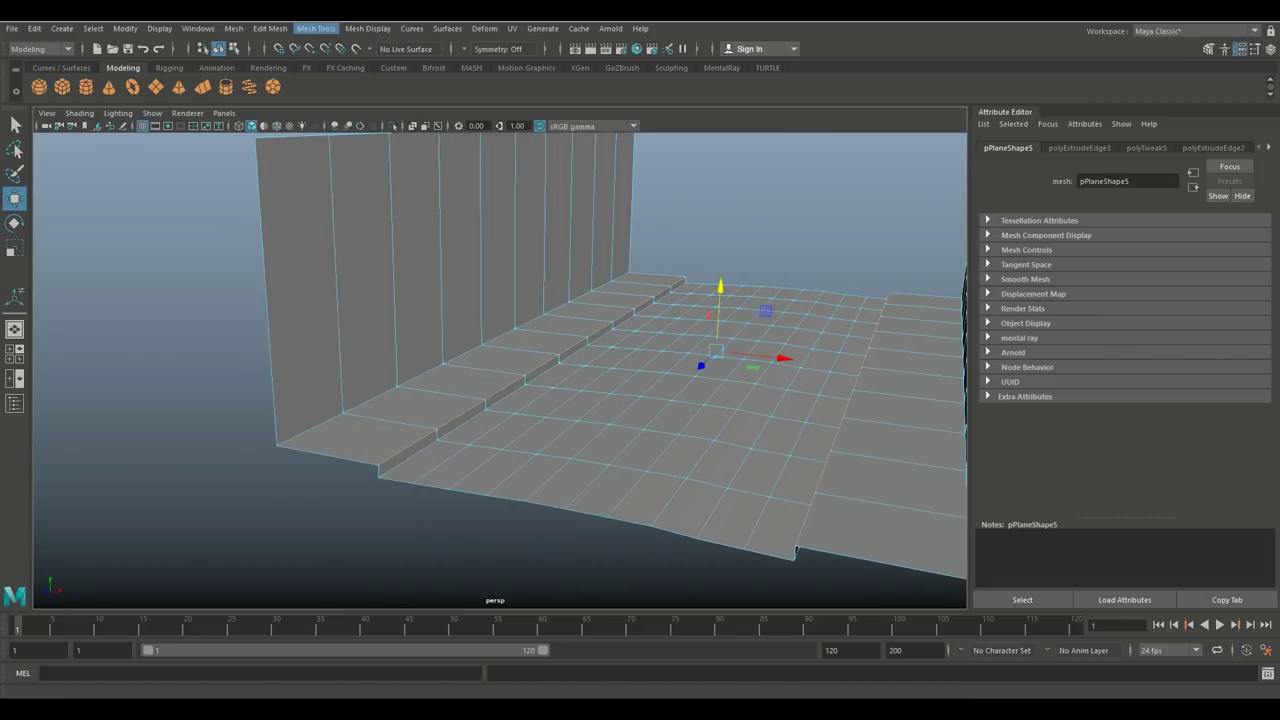
left_click(270, 28)
left_click(282, 76)
left_click_drag(437, 250, 428, 334, "alt")
scroll(545, 395, "down", 5)
middle_click_drag(543, 401, 511, 439, "alt")
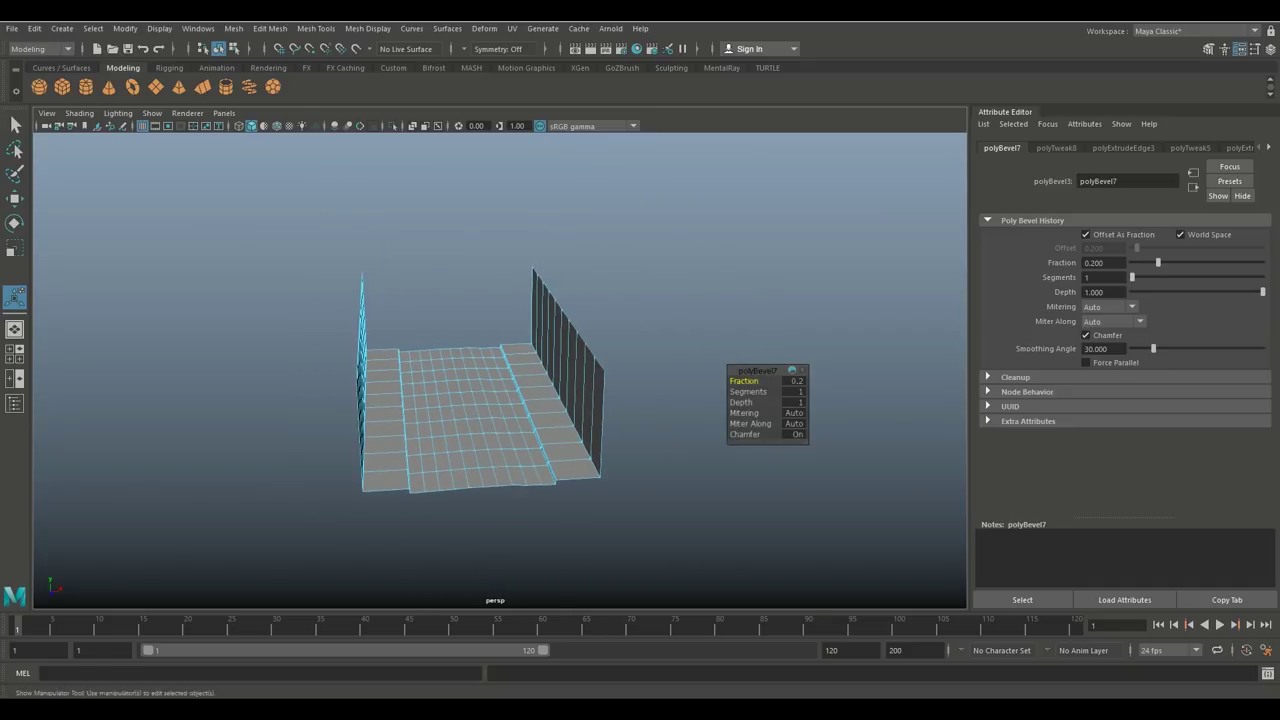
- Turn on the grid and show all hidden objects to bring back the detailed street
left_click(159, 28)
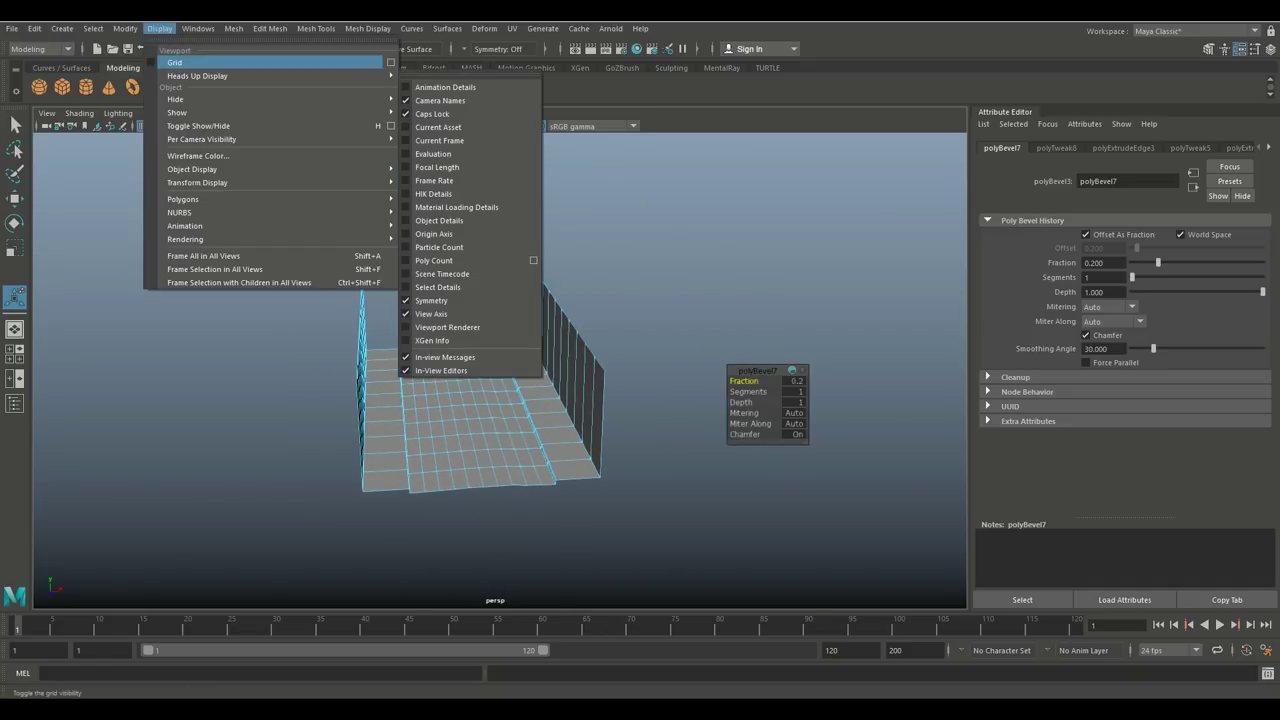
left_click(175, 62)
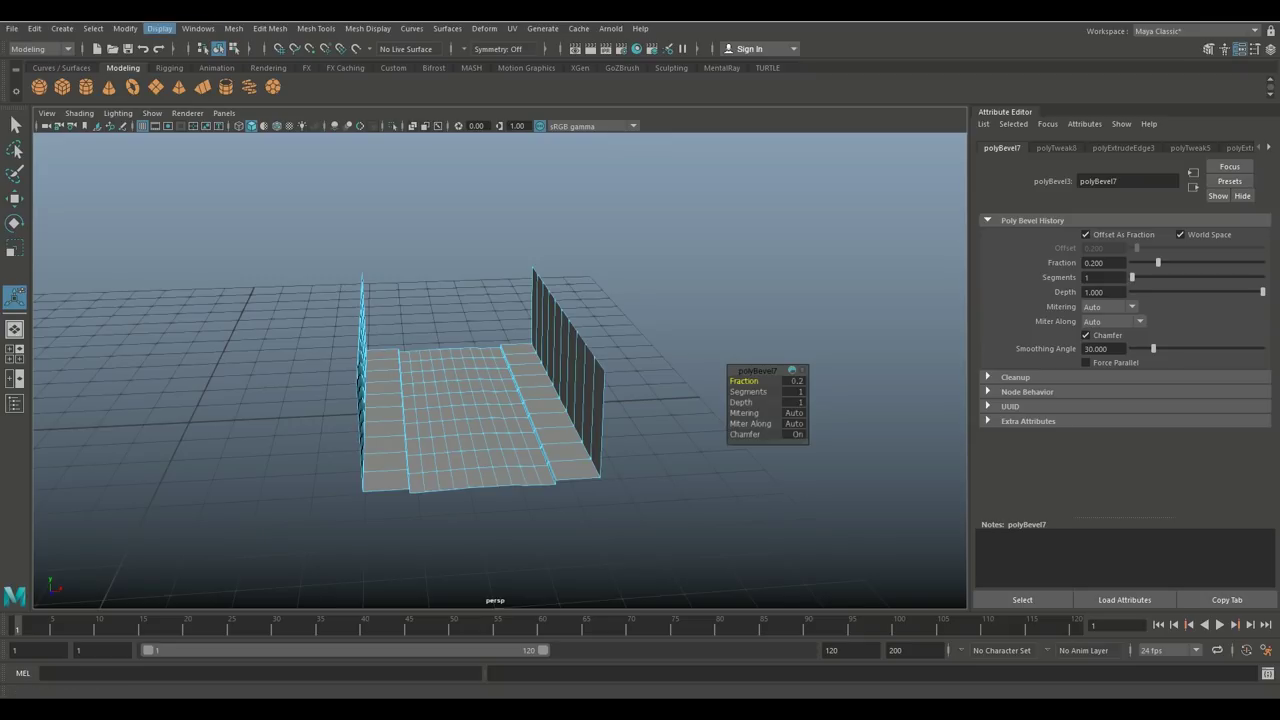
left_click(159, 28)
mouse_move(200, 112)
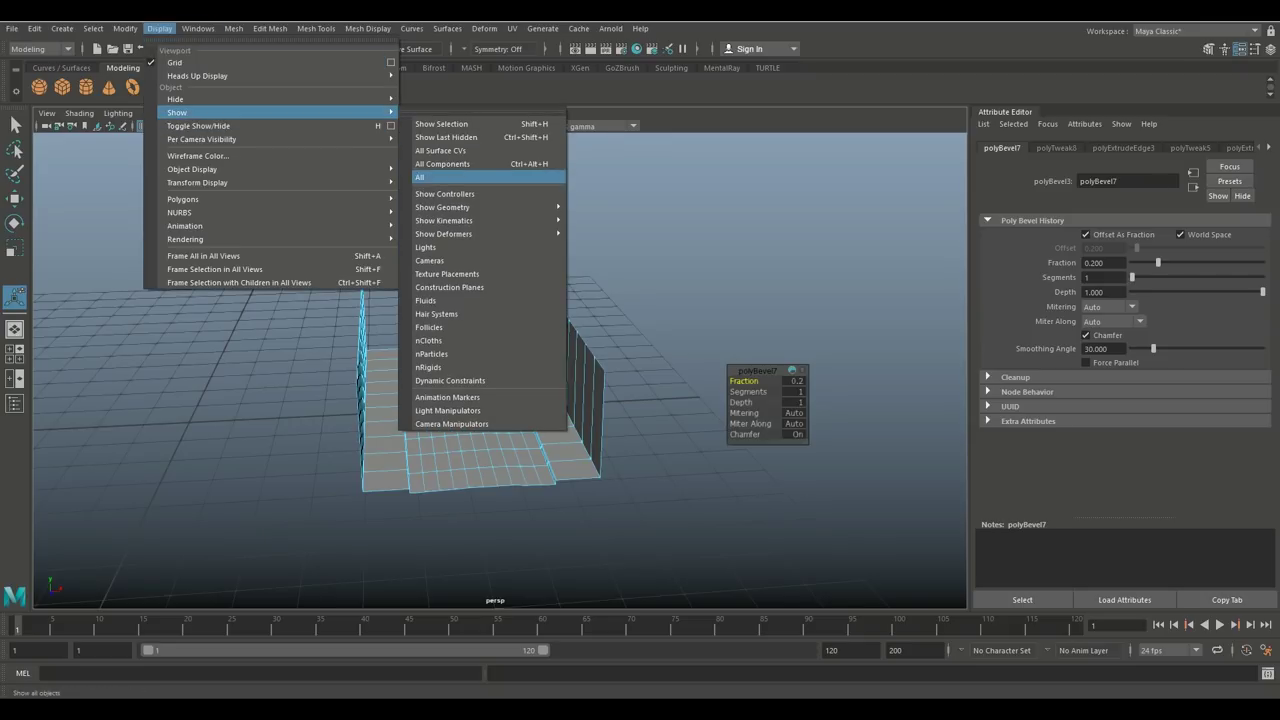
left_click(430, 176)
scroll(500, 370, "down", 5)
left_click_drag(500, 370, 535, 370, "alt")
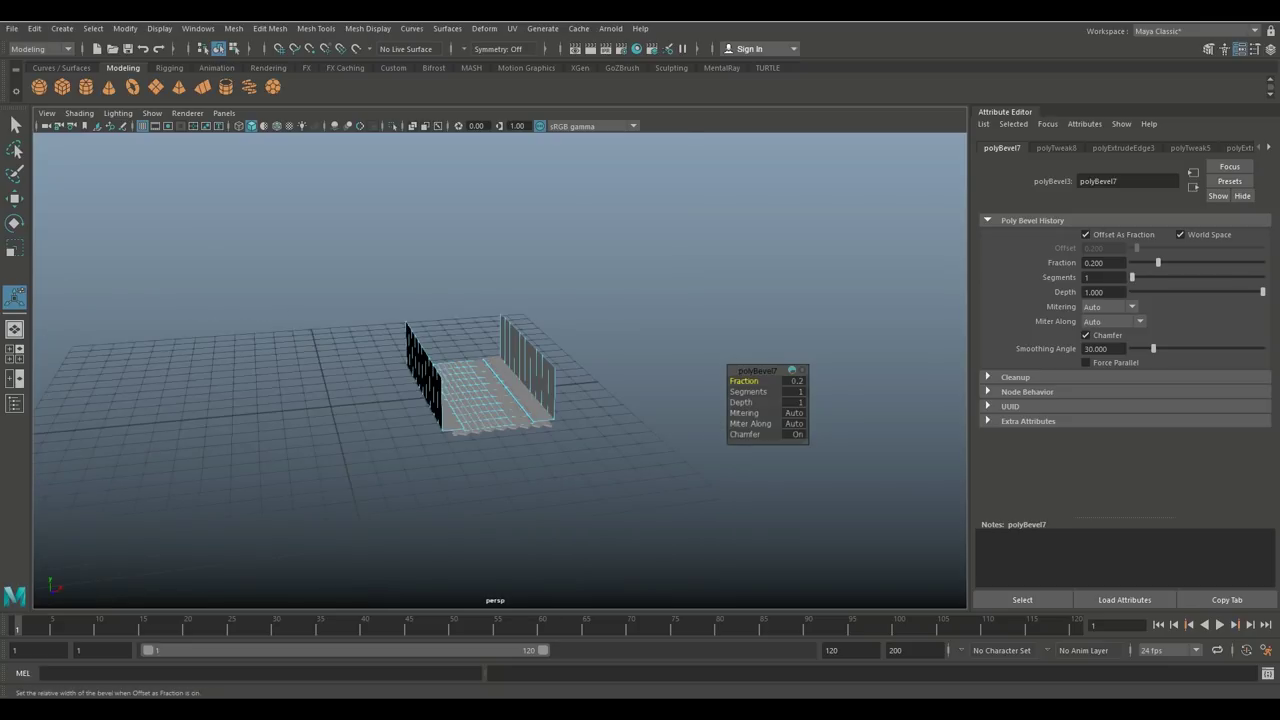
- Return the base model to object mode and move it along X to -0.990, beside the detailed street
right_click_drag(509, 330, 576, 294)
key("ctrl+d")
key("w")
left_click_drag(530, 404, 372, 403)
left_click(482, 392)
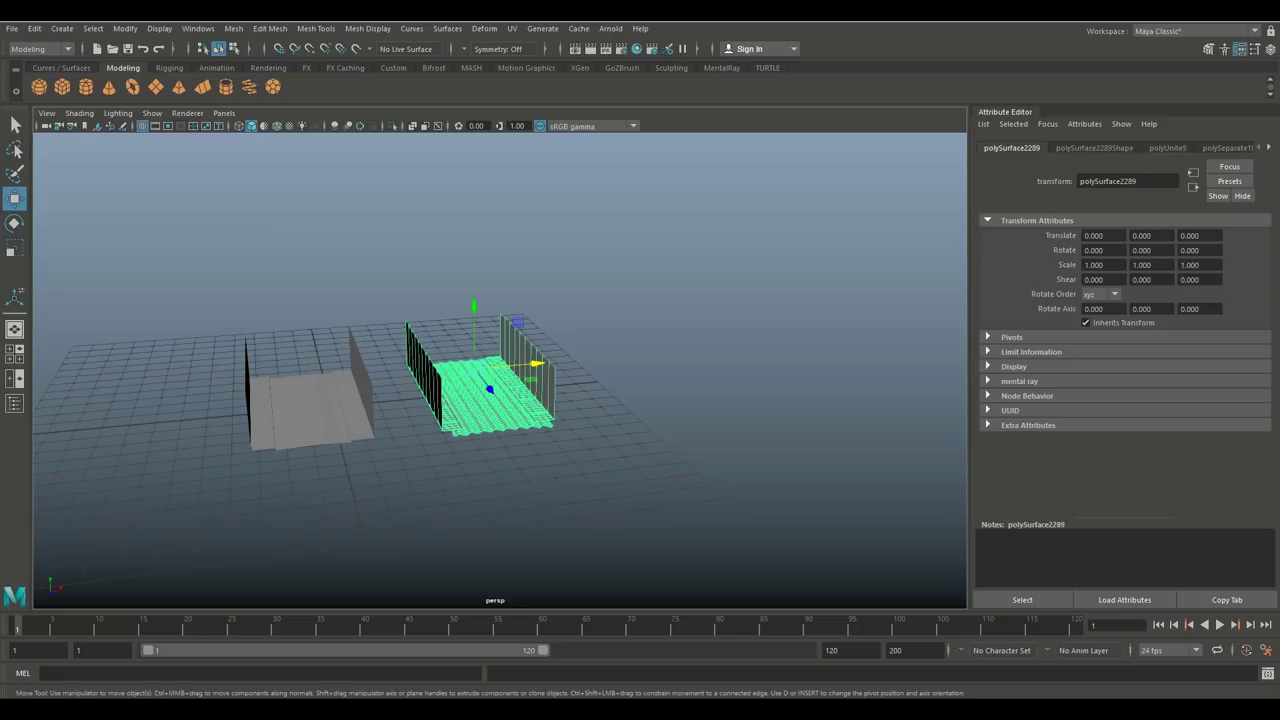
- Examine the low-detail base model and the detailed street side by side from several angles
left_click_drag(500, 395, 345, 390, "alt")
middle_click_drag(345, 390, 375, 414, "alt")
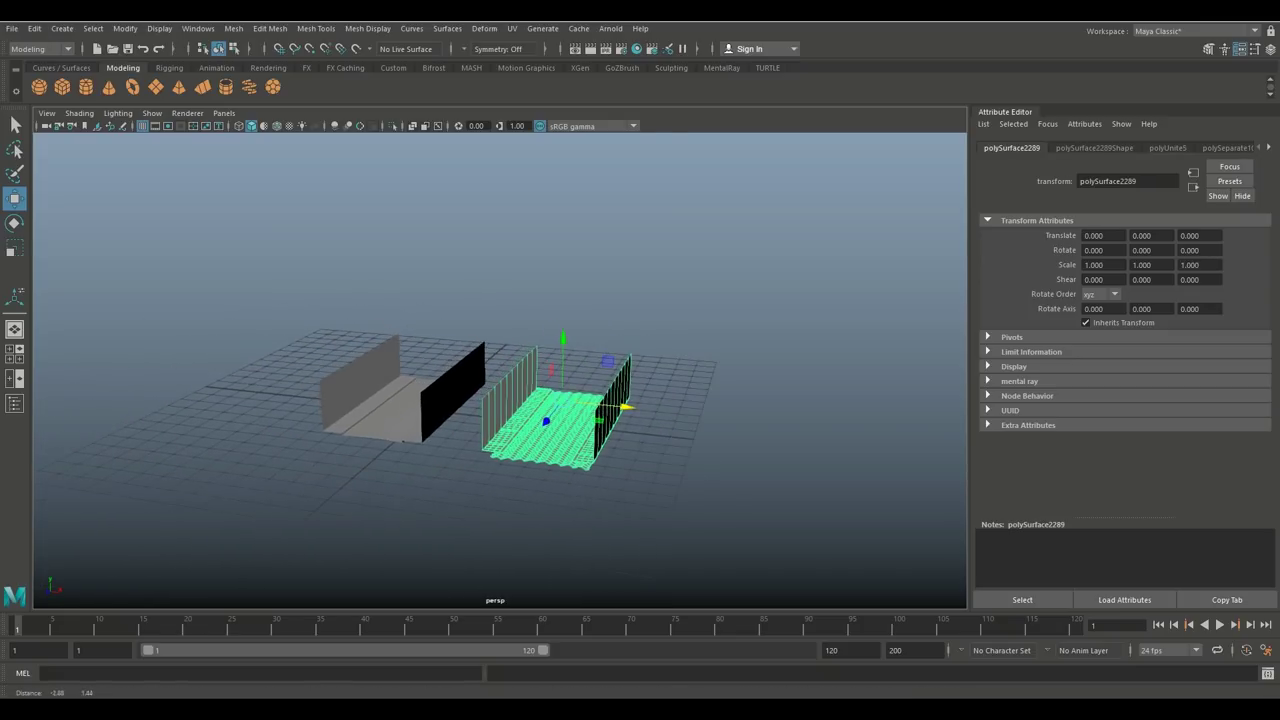
left_click_drag(400, 410, 462, 420, "alt")
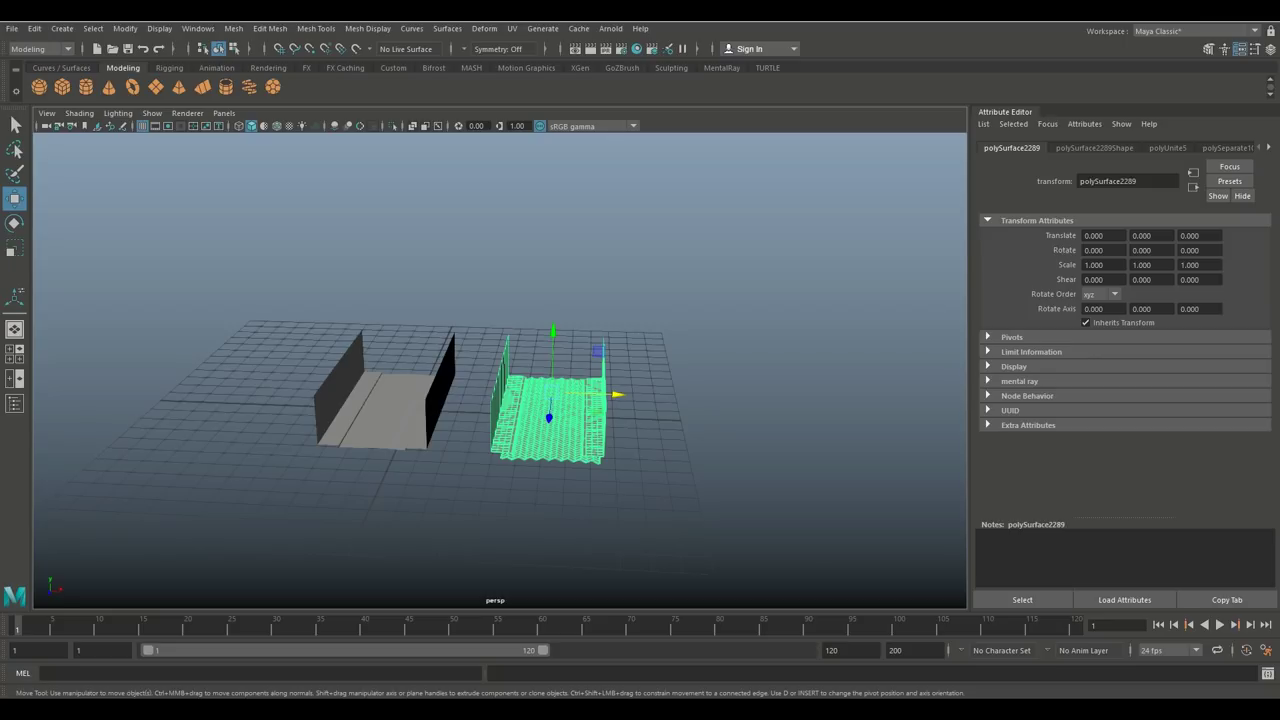
left_click(386, 411)
scroll(386, 411, "up", 3)
left_click_drag(386, 411, 332, 445, "alt")
left_click_drag(620, 530, 605, 489, "alt")
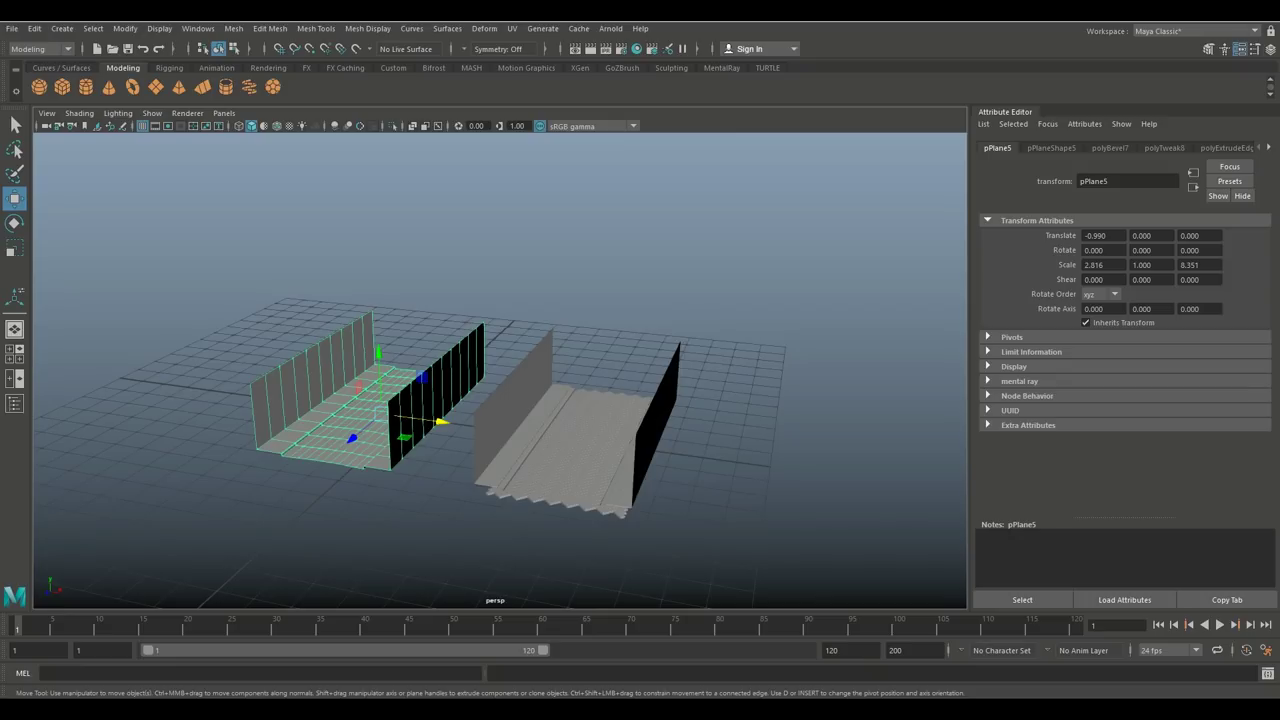
scroll(500, 370, "up", 3)
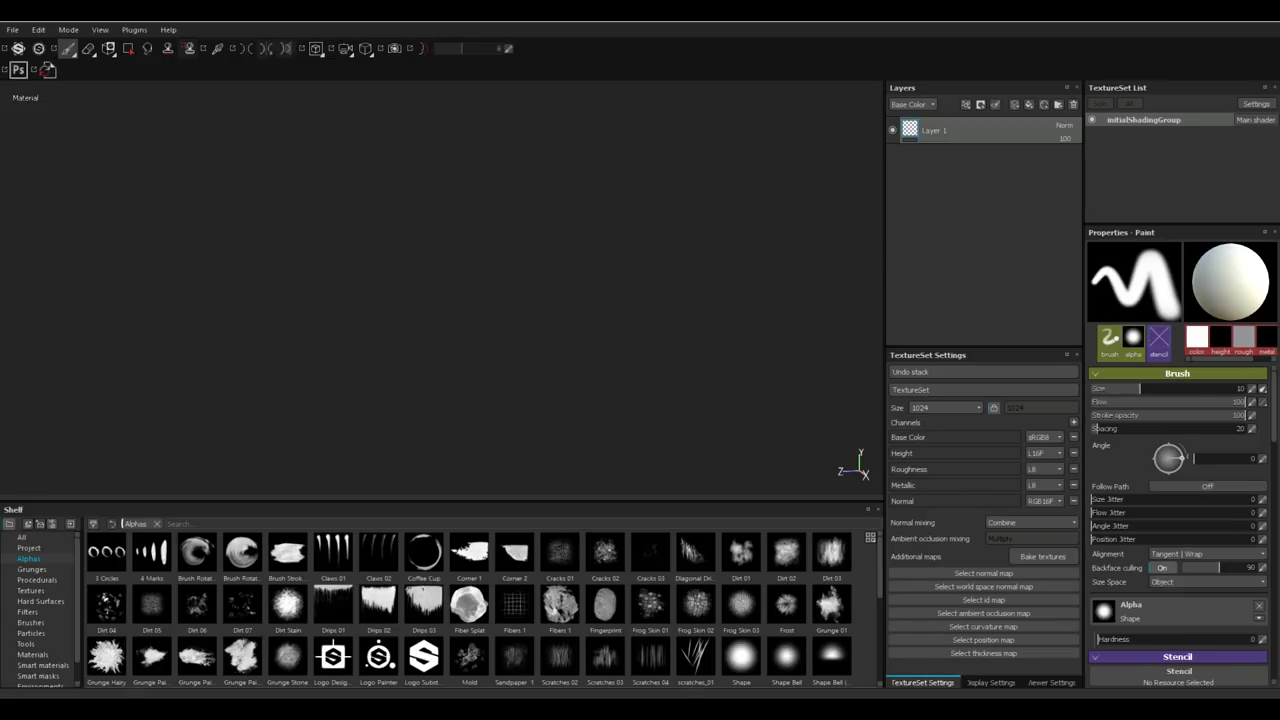
- Switch to Substance Painter 2, start a new project while discarding the open project's changes, and choose LPStreet.obj as its mesh
left_click(13, 30)
left_click(24, 44)
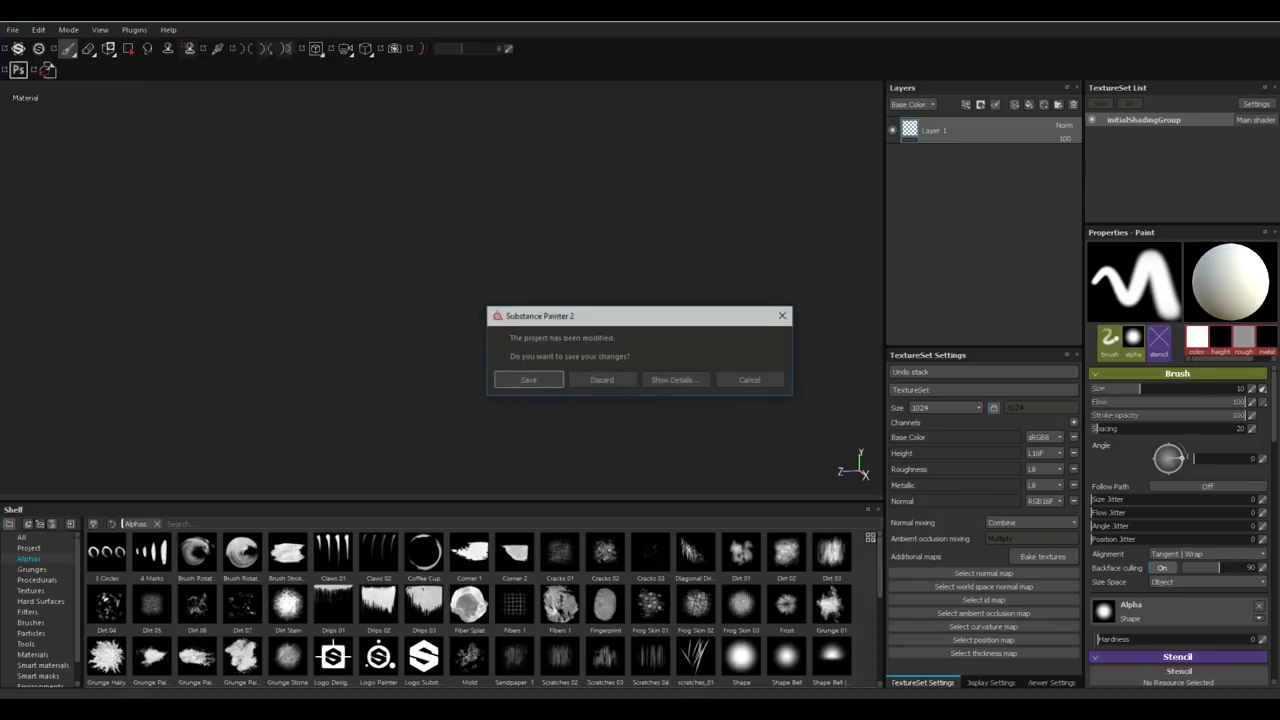
left_click(601, 380)
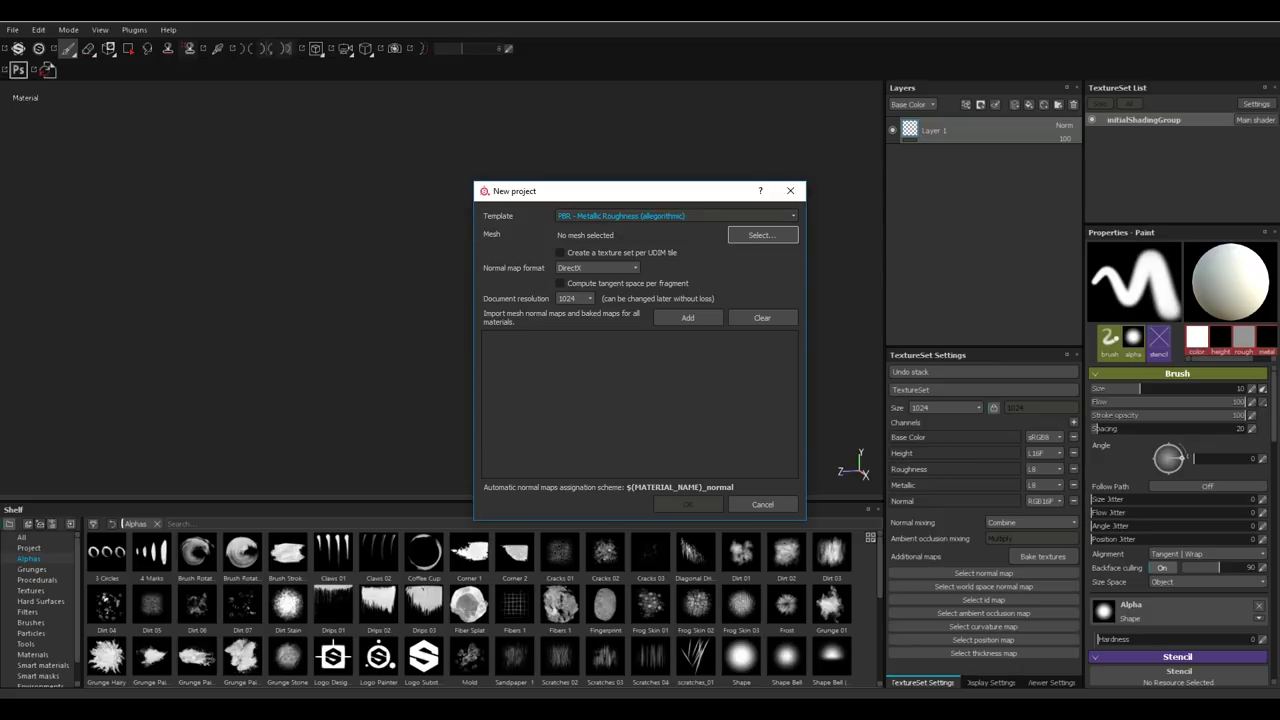
left_click(762, 235)
scroll(787, 310, "down", 1)
left_click(787, 505)
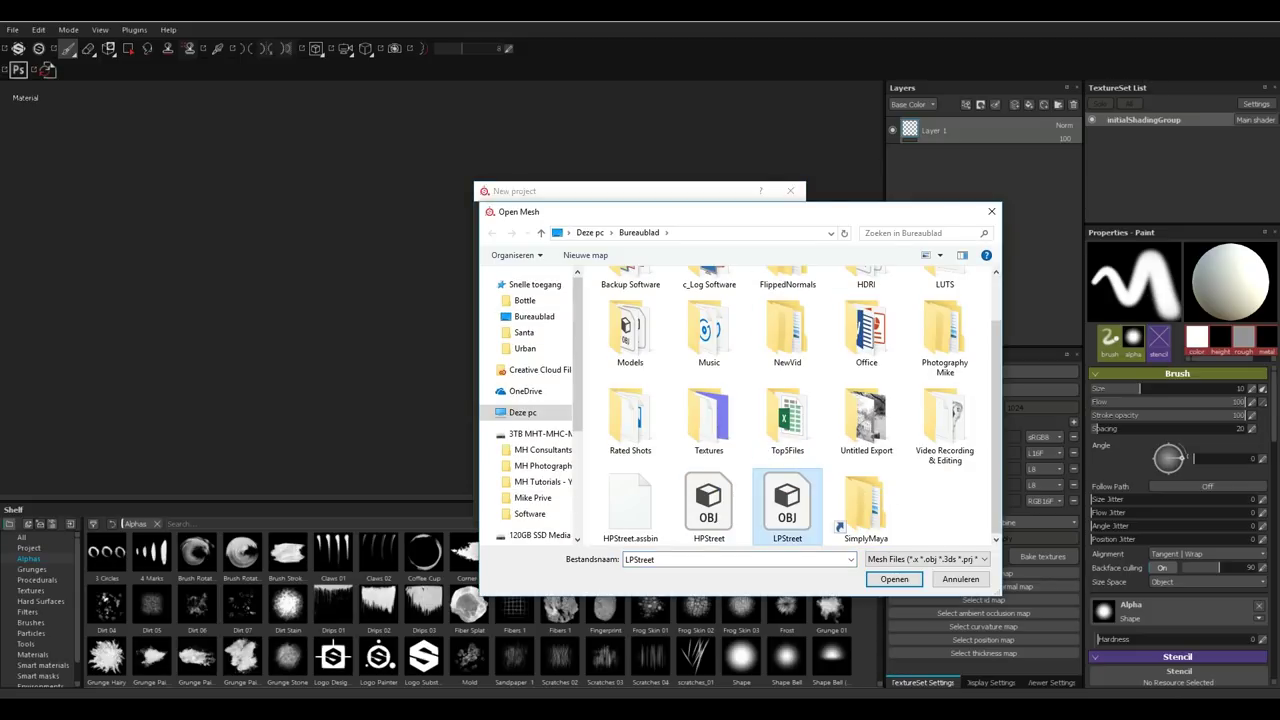
left_click(894, 579)
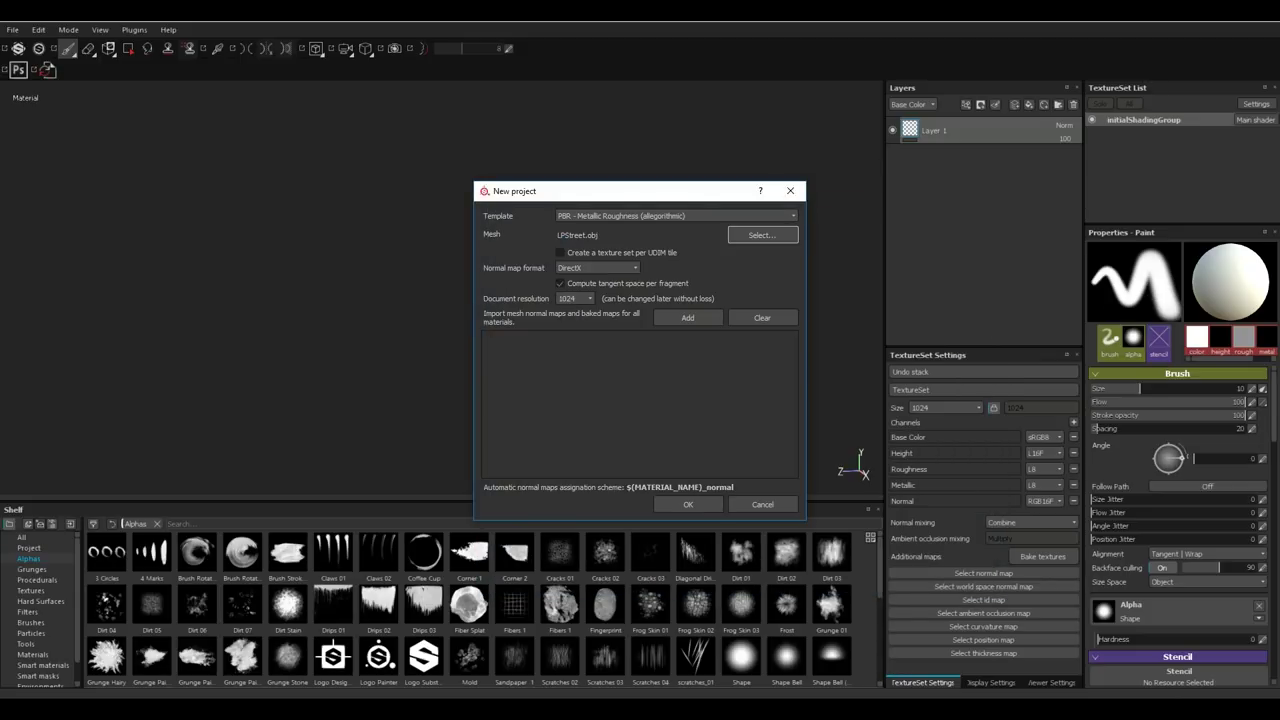
- Set the new project's document resolution to 2048 and create the project
left_click(580, 299)
left_click(566, 343)
left_click(688, 504)
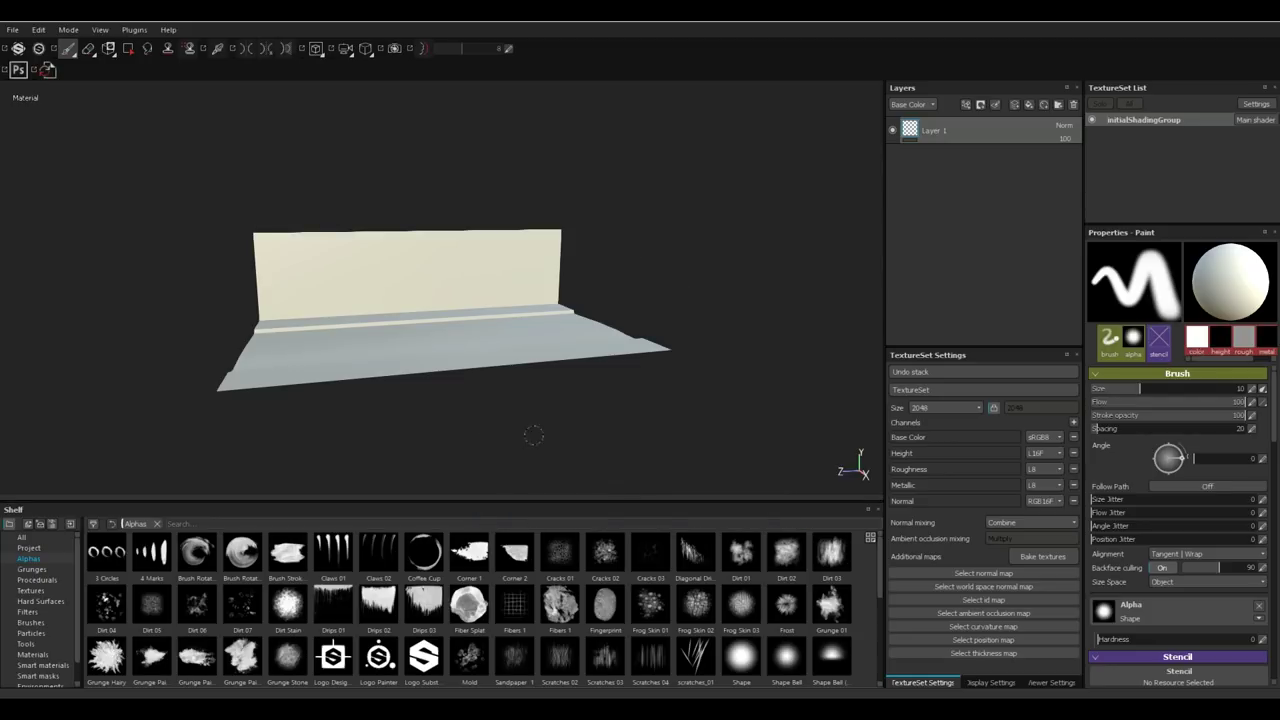
- Inspect the imported low-poly street's road, curbs and walls from several angles and distances
mouse_move(506, 423)
left_mouse_down("alt")
mouse_move(735, 404)
mouse_move(720, 429)
left_mouse_up("alt")
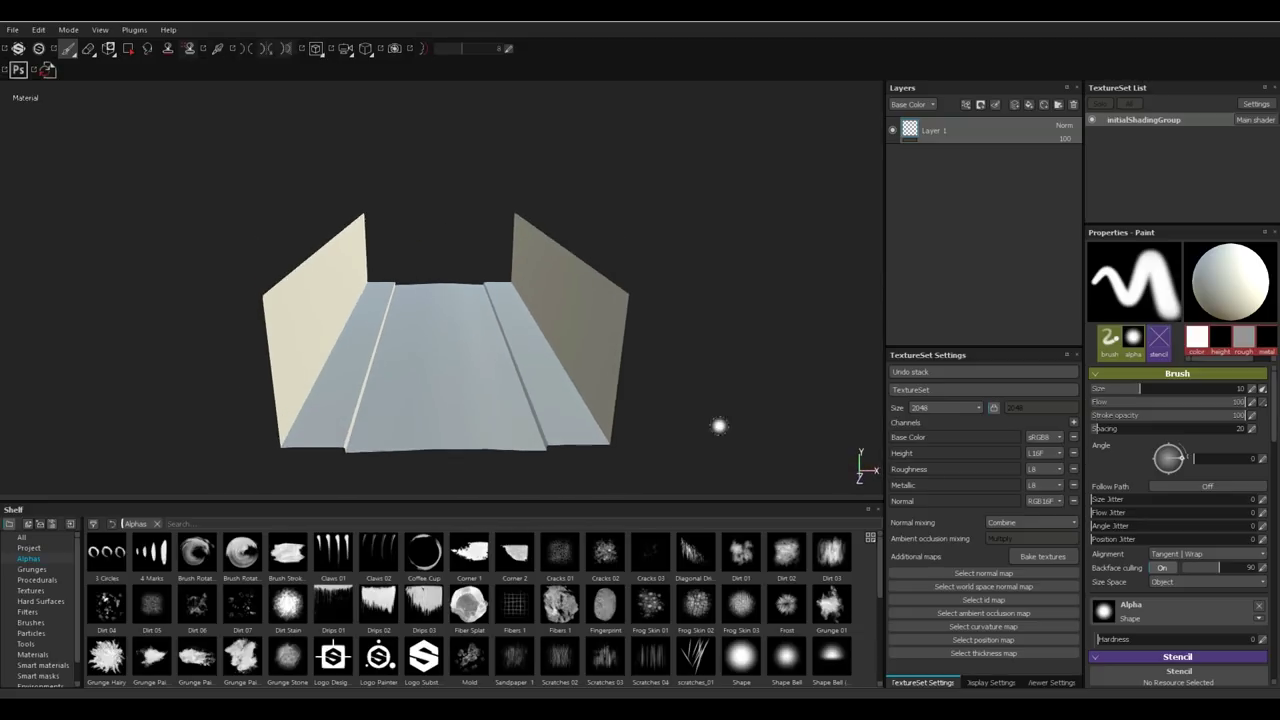
scroll(721, 420, "up", 3)
scroll(722, 414, "down", 5)
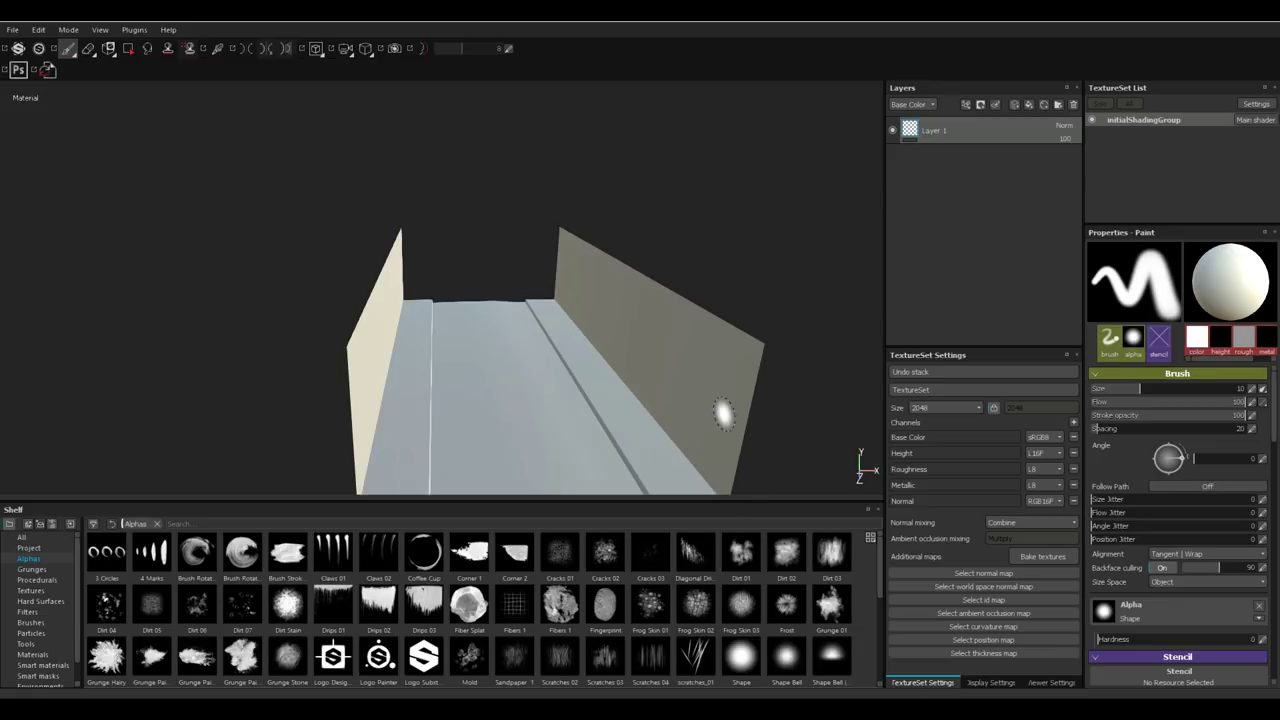
left_click_drag(723, 414, 771, 383, "alt")
middle_click_drag(763, 381, 704, 235, "alt")
left_click_drag(743, 335, 713, 385, "alt")
mouse_move(396, 435)
left_mouse_down("alt")
mouse_move(300, 436)
mouse_move(438, 405)
mouse_move(460, 434)
mouse_move(540, 437)
mouse_move(541, 476)
left_mouse_up("alt")
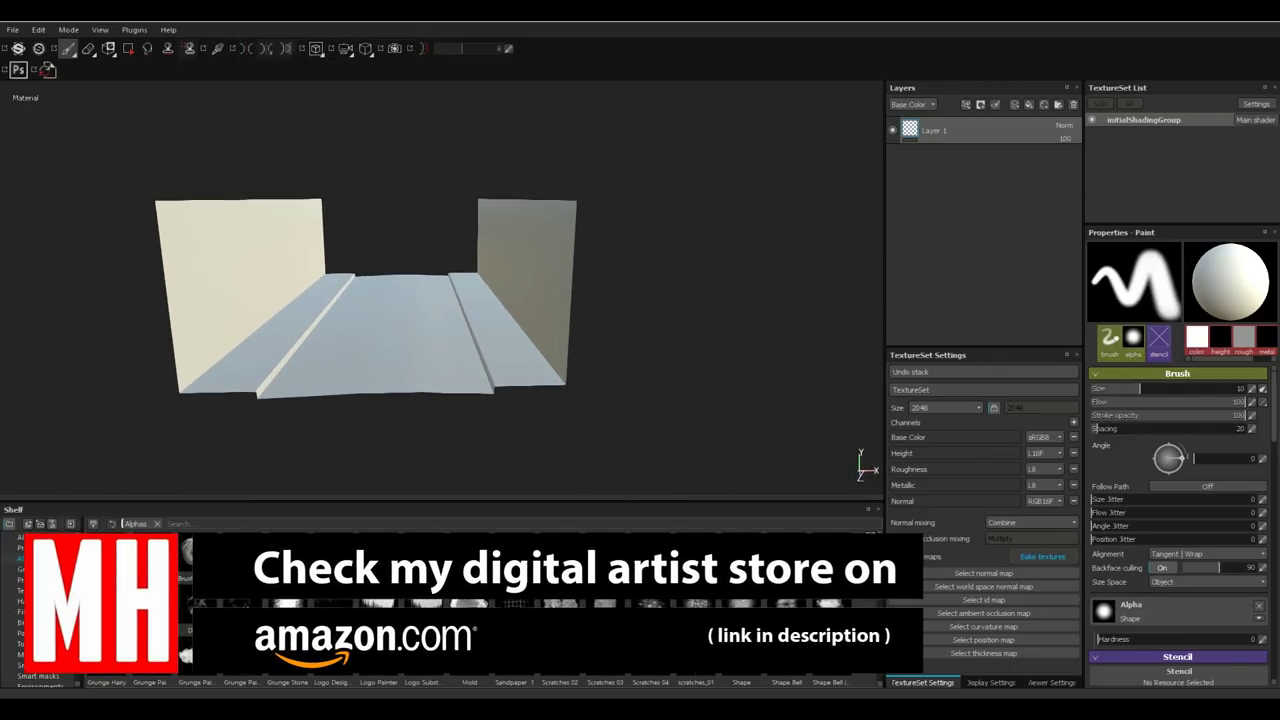
- Open the texture baking settings and set the output size to 2048
left_click(1042, 556)
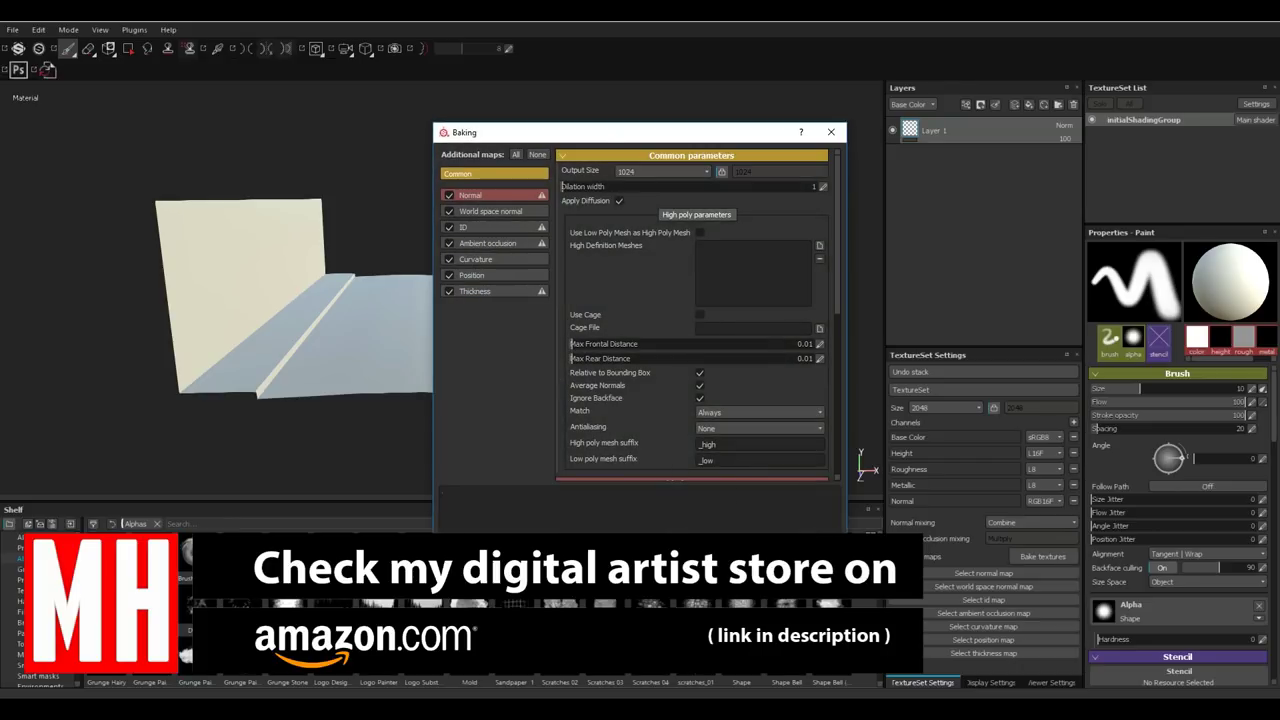
left_click(640, 172)
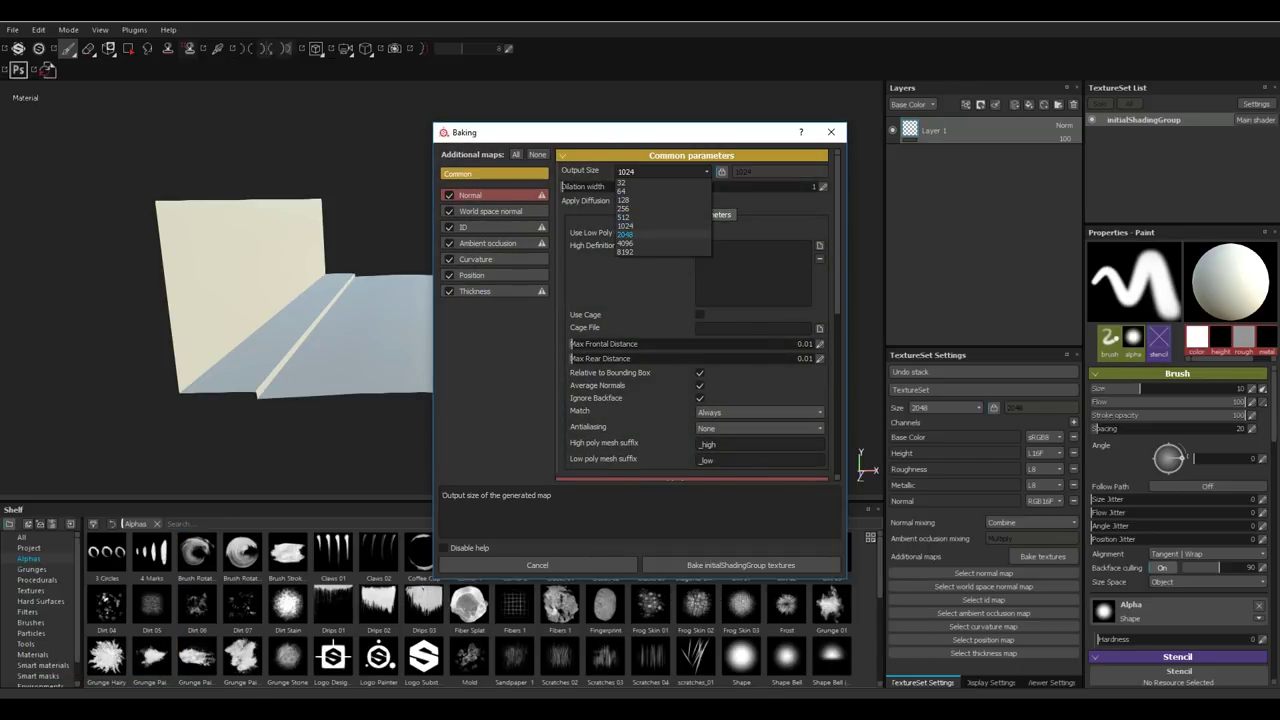
left_click(625, 234)
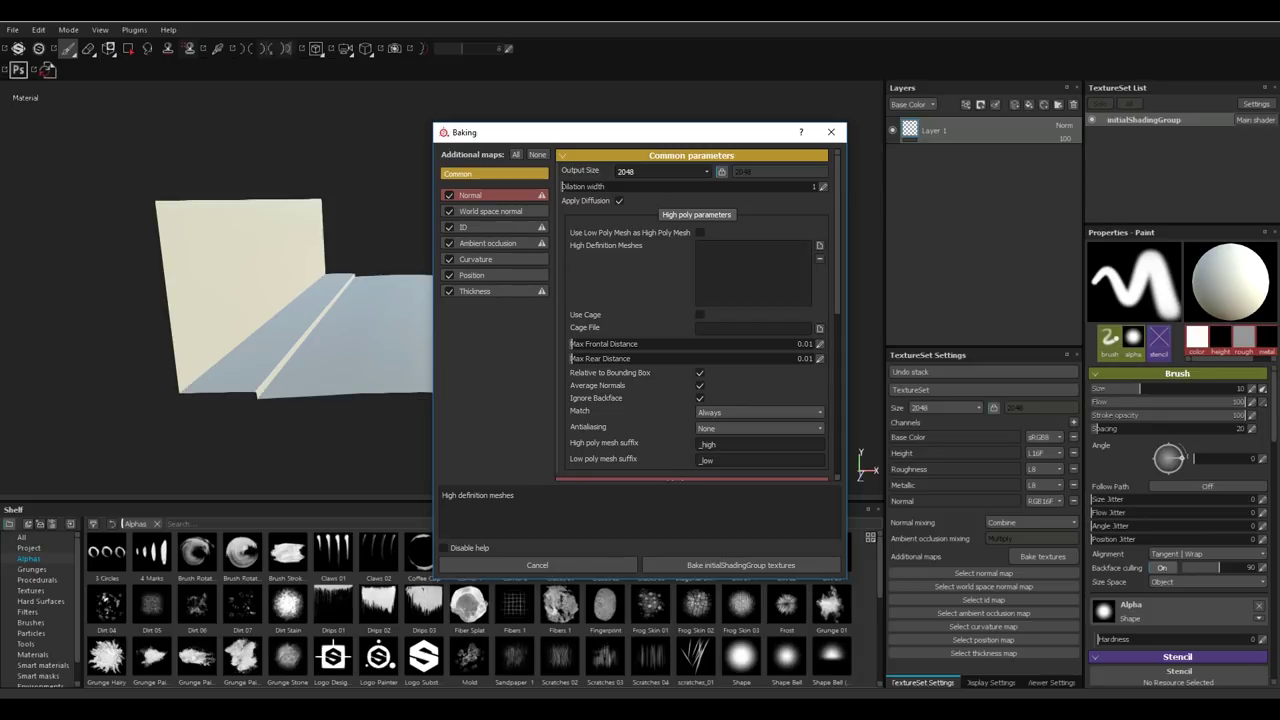
- Load the HPStreet OBJ as the high definition mesh and bake the initialShadingGroup textures with the ID map excluded
left_click(819, 245)
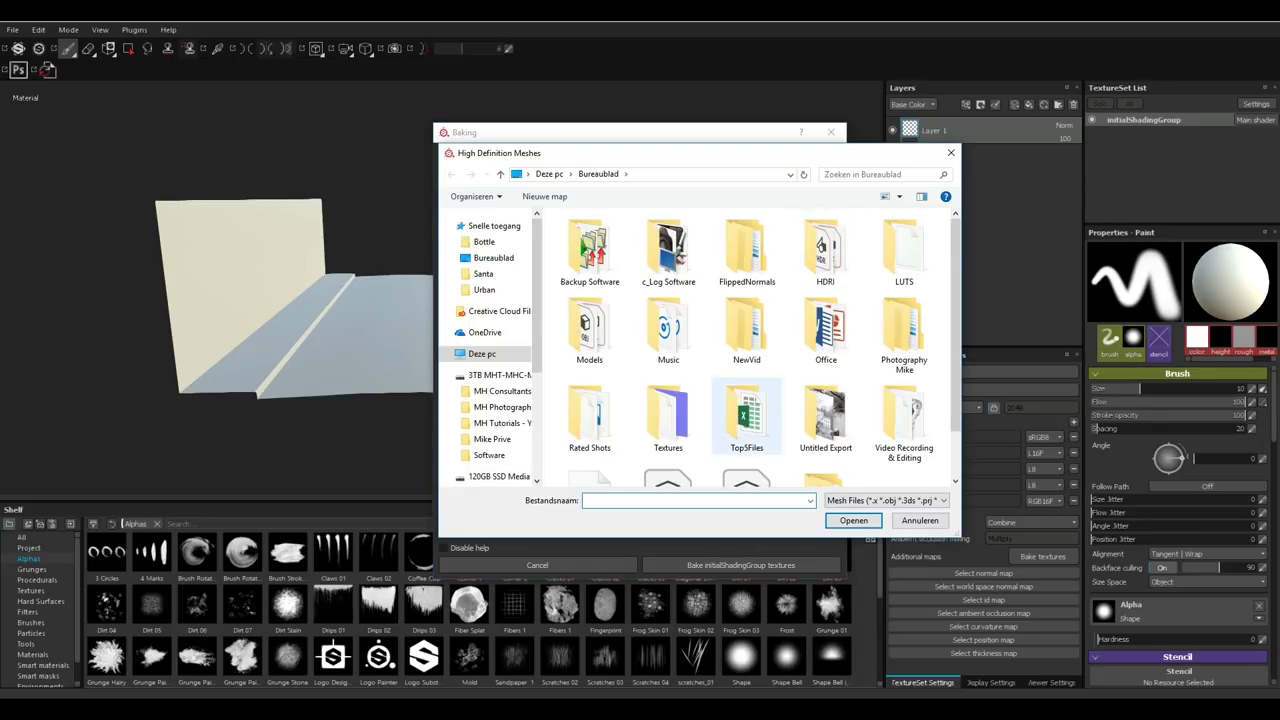
scroll(750, 400, "down", 1)
left_click(668, 445)
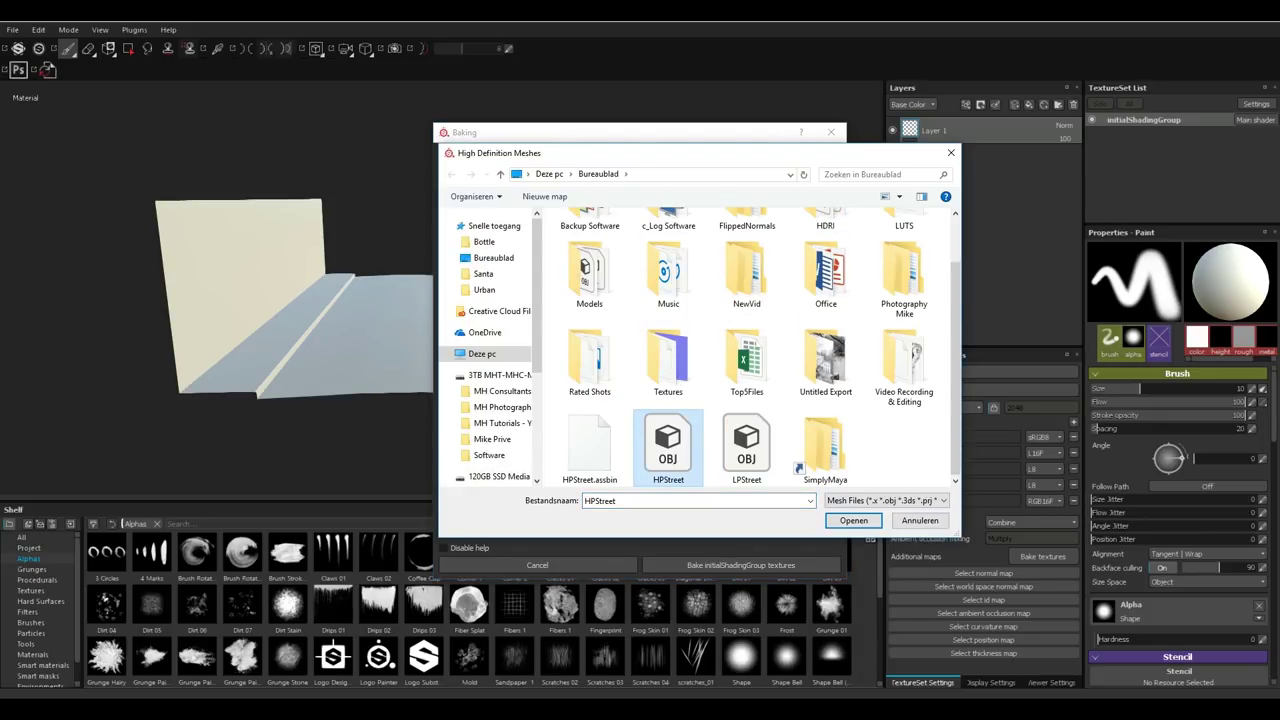
left_click(853, 520)
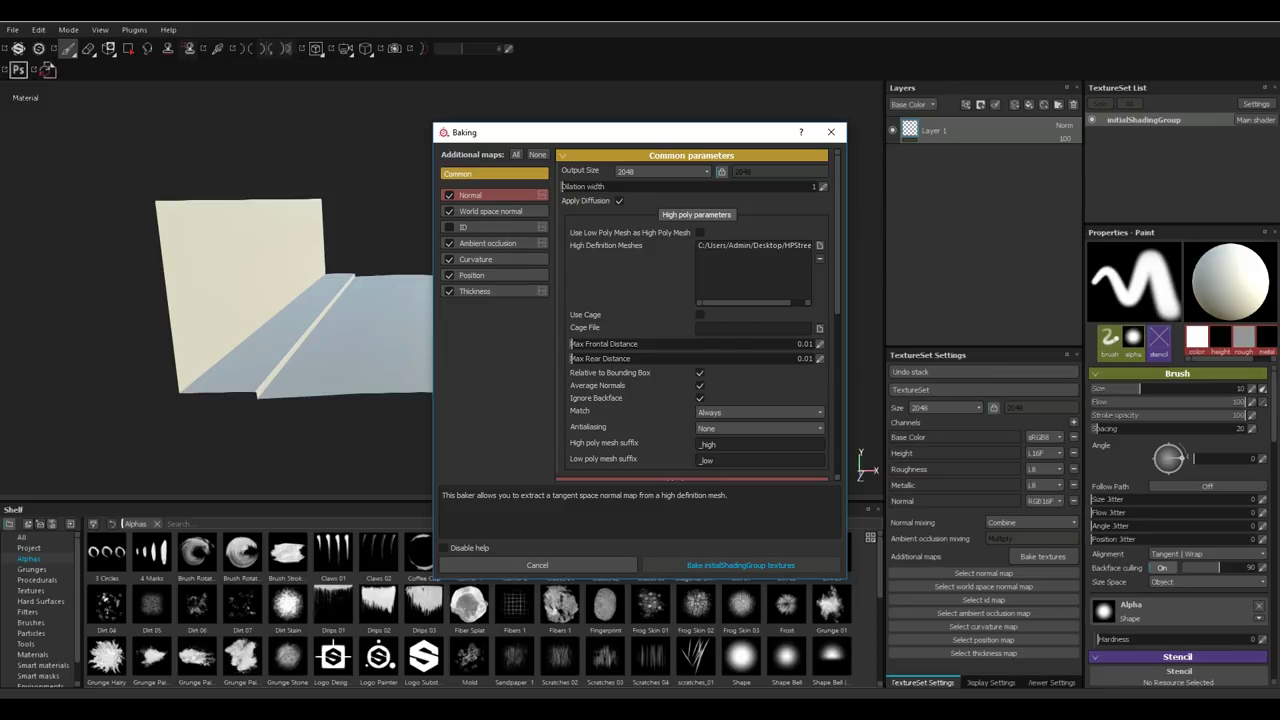
left_click(740, 565)
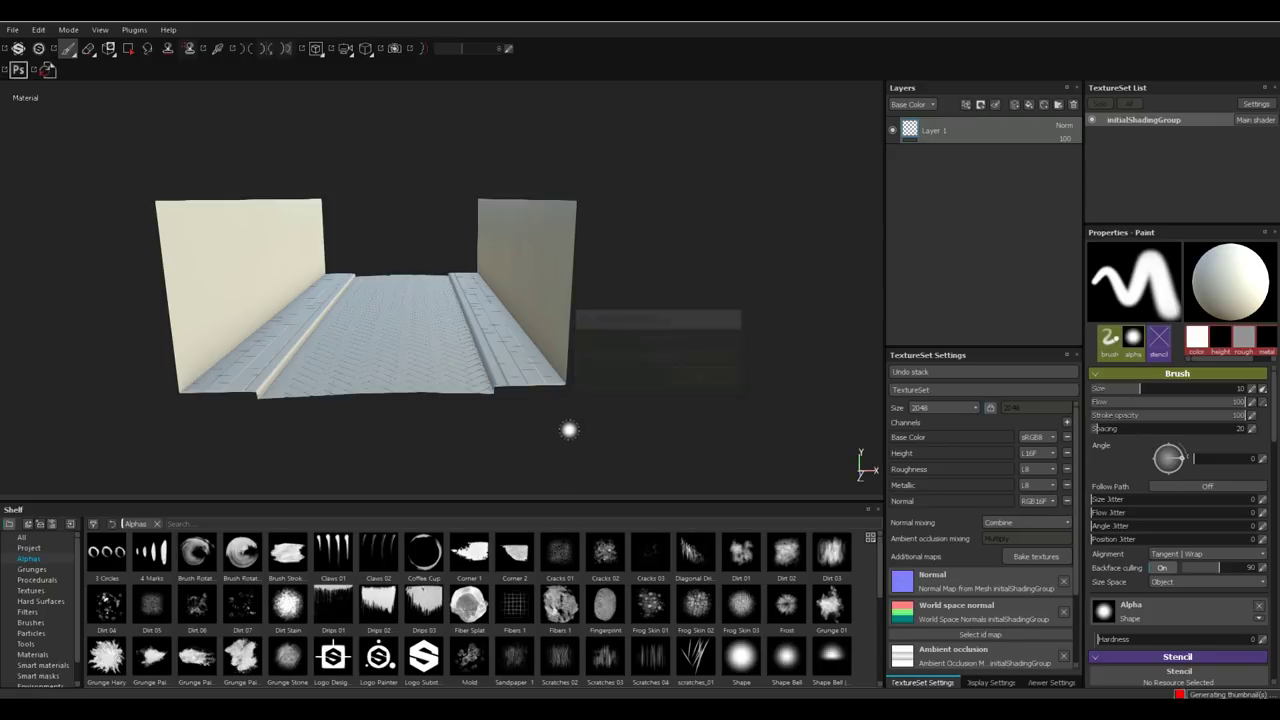
- Inspect the baked brick detail on the street's road, curbs and sidewalks from closer up and different angles
scroll(634, 414, "up", 5)
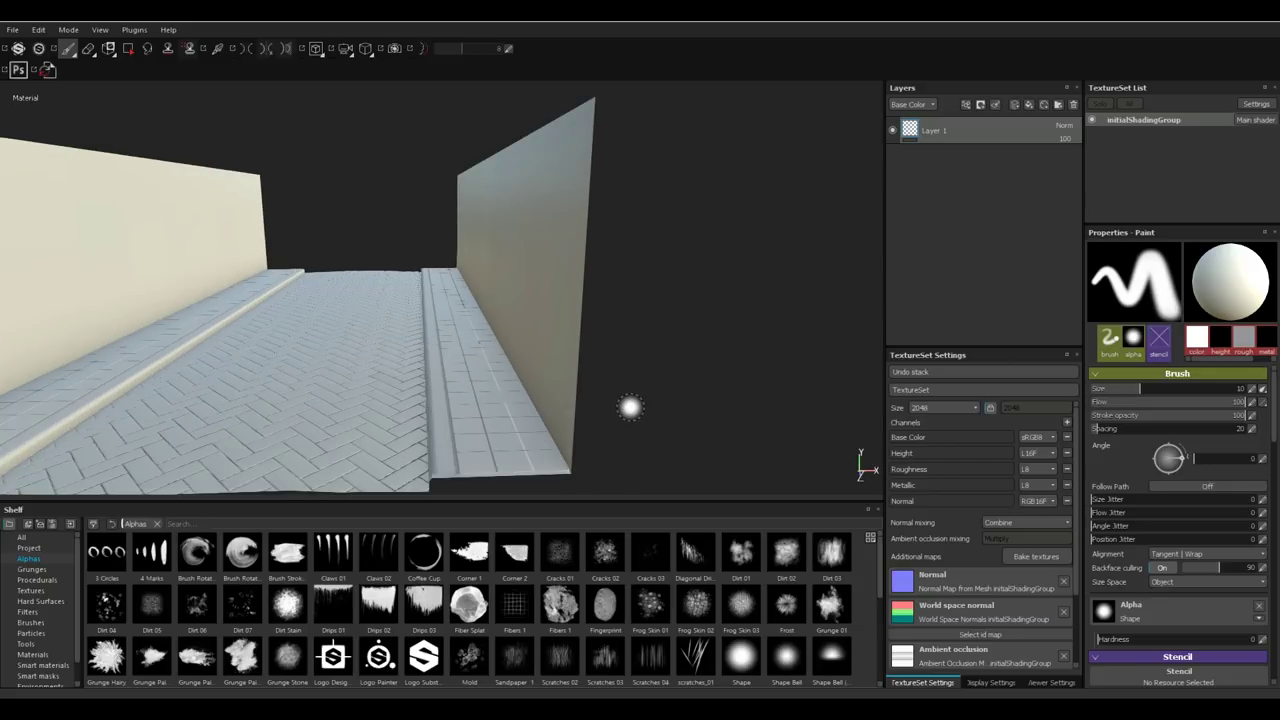
left_click_drag(628, 407, 748, 345, "alt")
mouse_move(560, 382)
left_mouse_down("alt")
mouse_move(551, 414)
mouse_move(495, 420)
mouse_move(578, 390)
left_mouse_up("alt")
mouse_move(480, 370)
left_mouse_down("alt")
mouse_move(420, 376)
mouse_move(492, 378)
mouse_move(449, 363)
mouse_move(481, 428)
mouse_move(316, 404)
mouse_move(407, 399)
mouse_move(405, 386)
mouse_move(350, 416)
mouse_move(332, 348)
left_mouse_up("alt")
left_click_drag(320, 272, 300, 260, "alt")
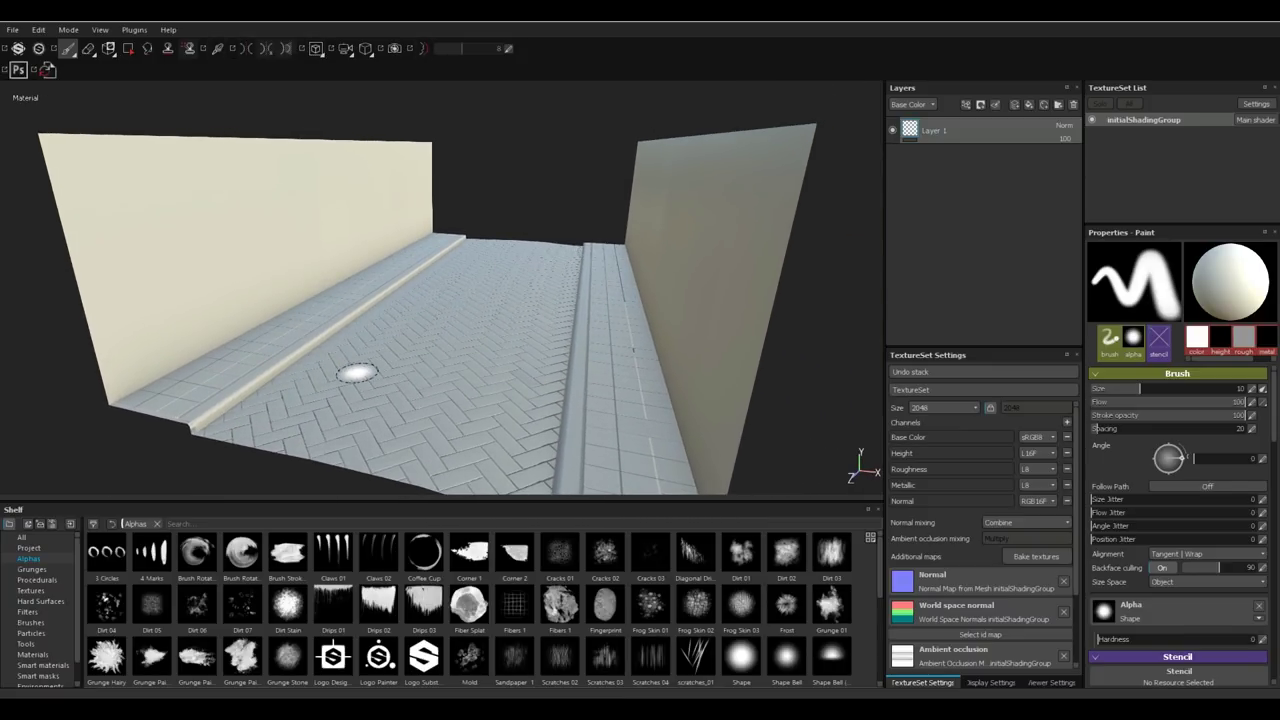